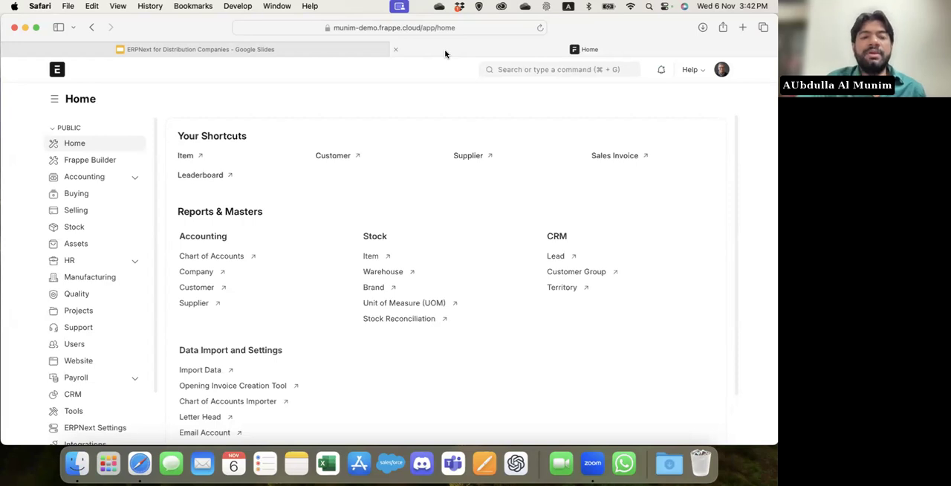
Search for the Company list and open the Demo Company record.
click(532, 69)
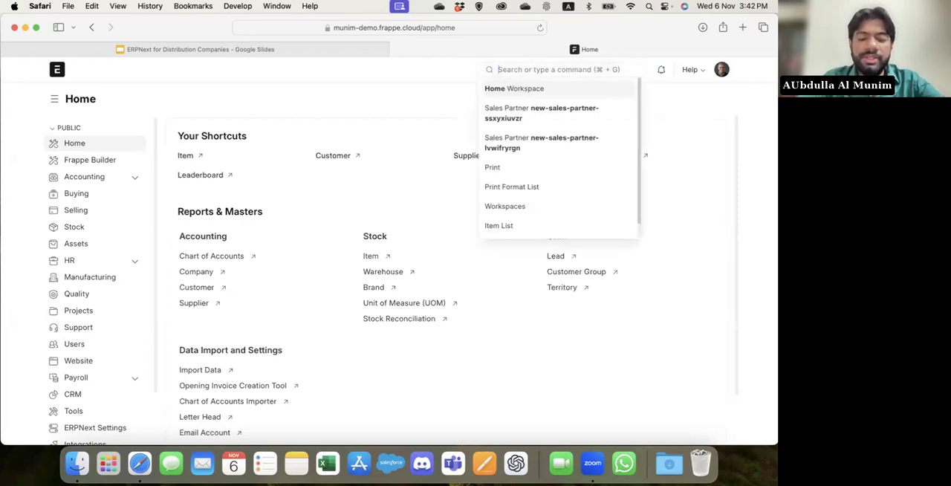
text(company)
key(Return)
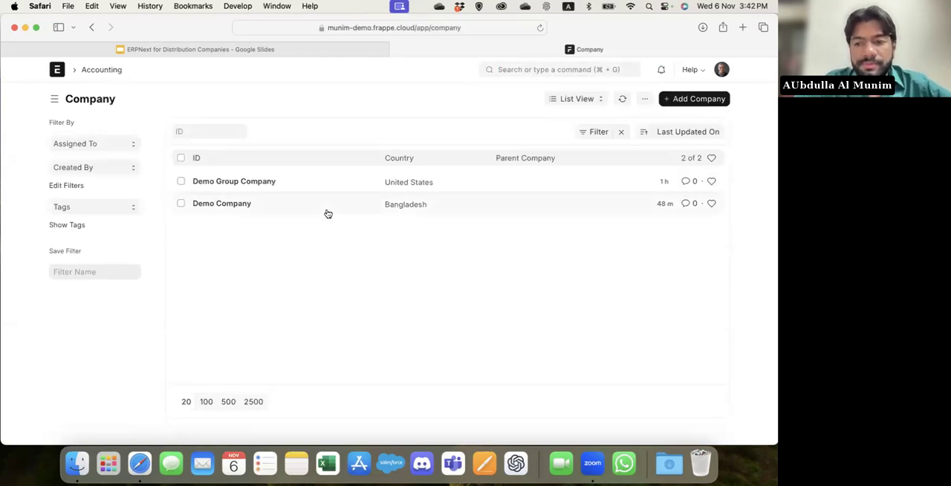
click(221, 203)
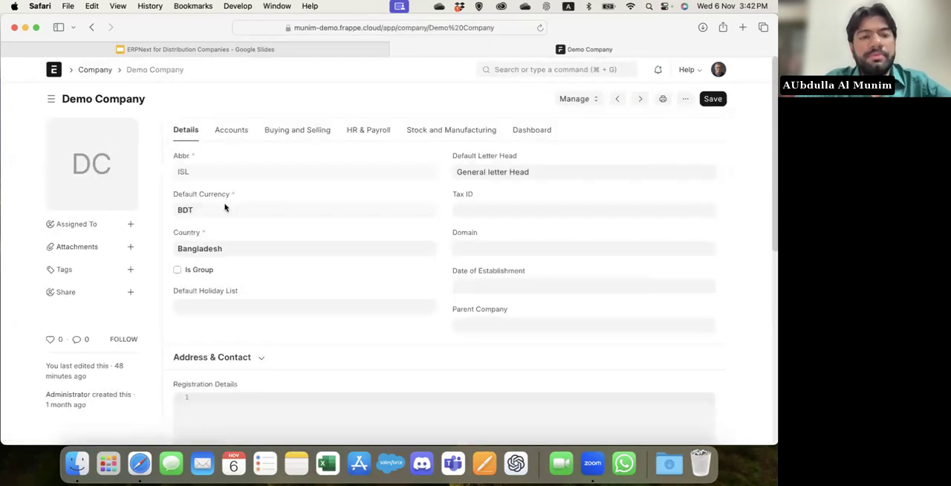
Return to the Home workspace and look over the list of available modules.
click(523, 70)
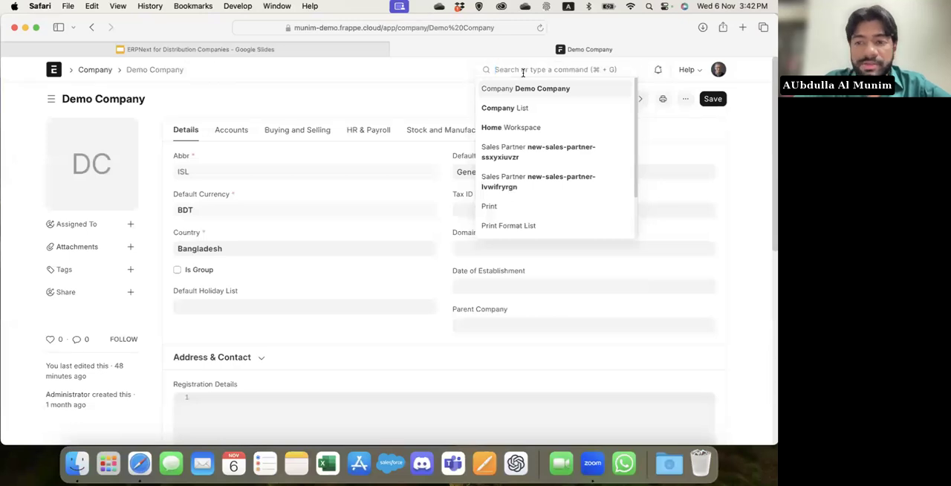
click(57, 72)
scroll(87, 262, down, 3)
scroll(86, 261, up, 3)
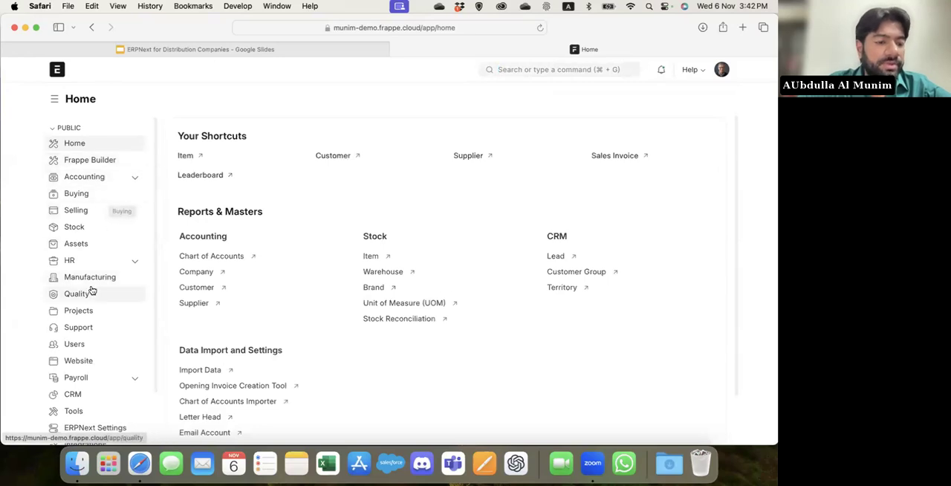
scroll(92, 290, down, 3)
scroll(92, 291, up, 3)
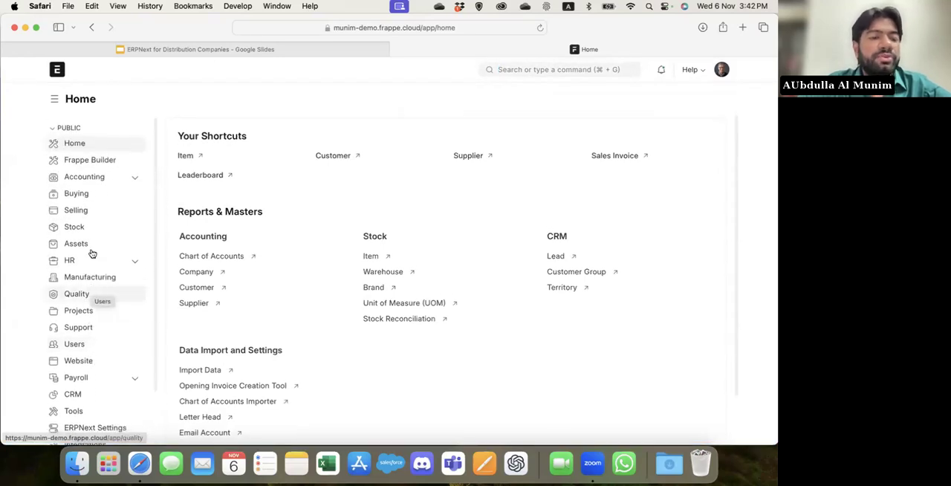
click(109, 193)
click(78, 144)
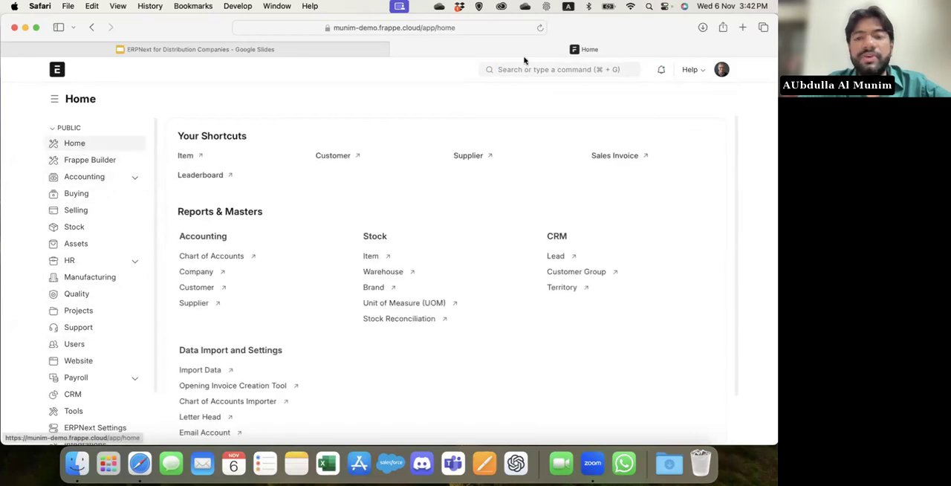
Go back to the Company list through the search and reopen the Demo Company record.
click(537, 66)
text(cop)
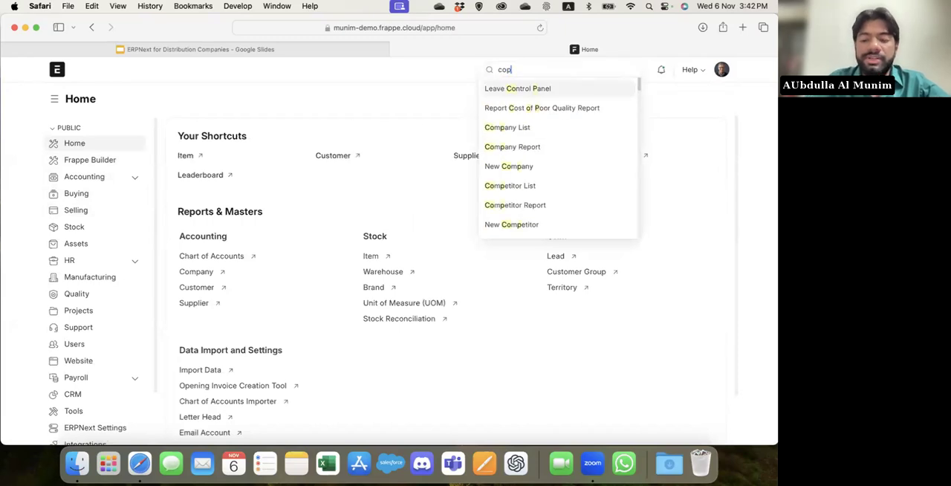
key(BackSpace)
text(mpan)
key(Return)
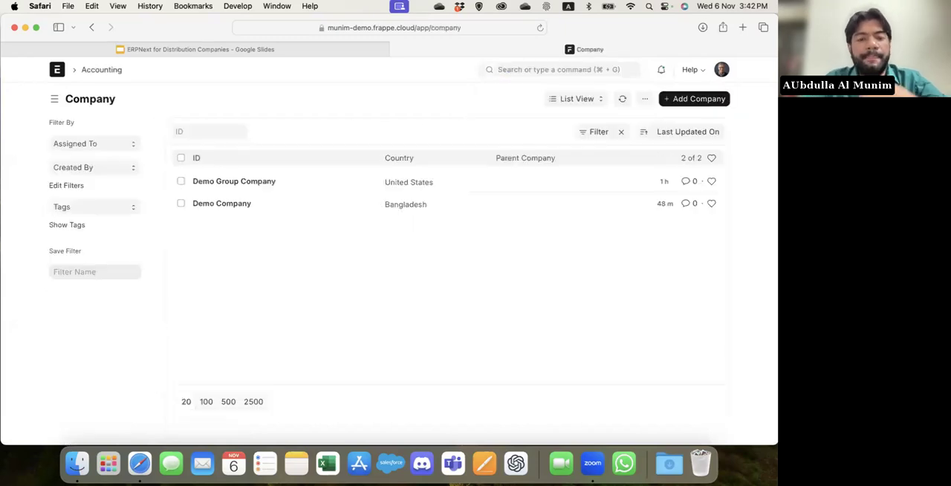
click(210, 208)
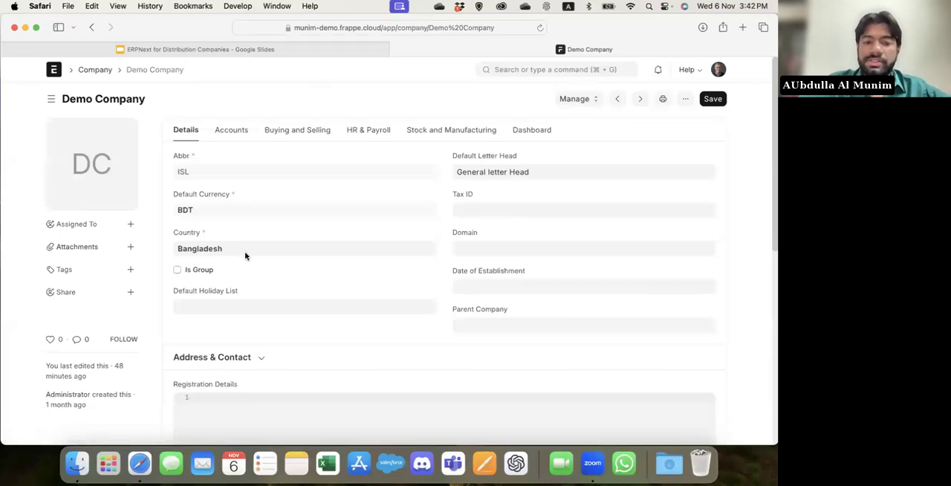
Review Demo Company's general details, expanding Address & Contact and checking the Registration Details area.
click(504, 207)
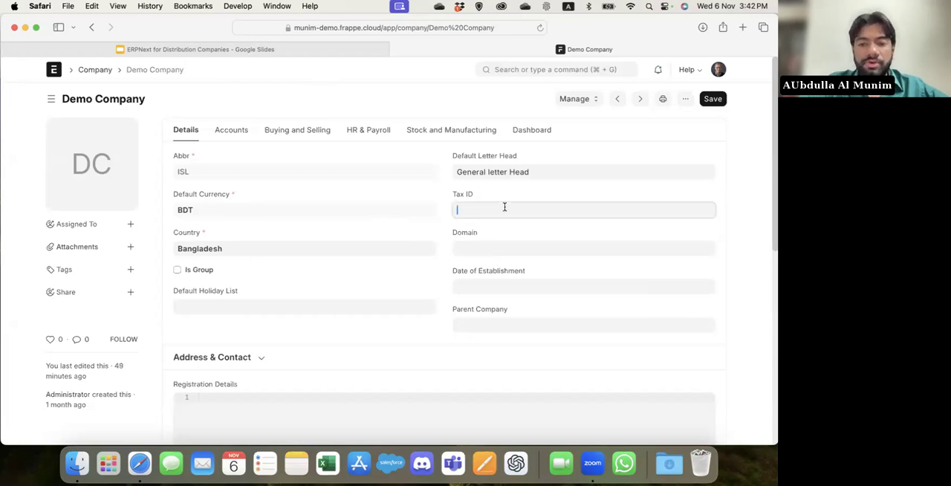
scroll(505, 207, down, 3)
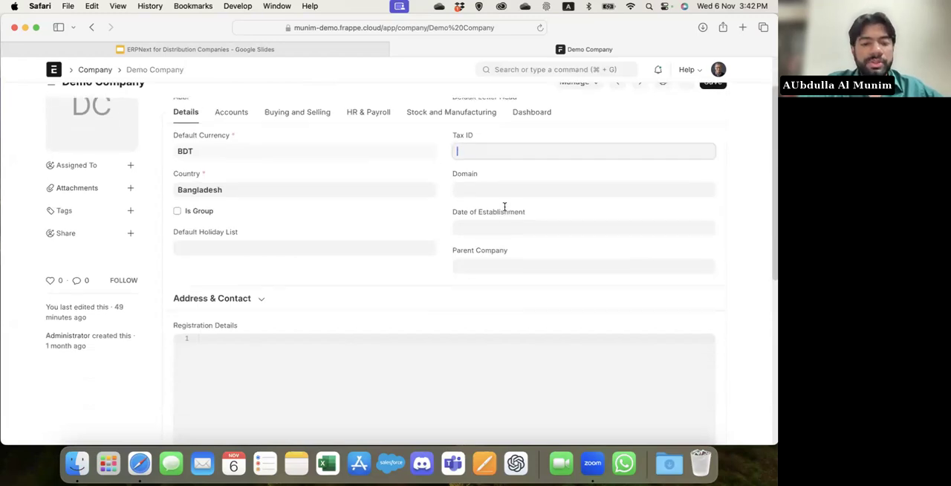
click(327, 255)
scroll(328, 254, down, 3)
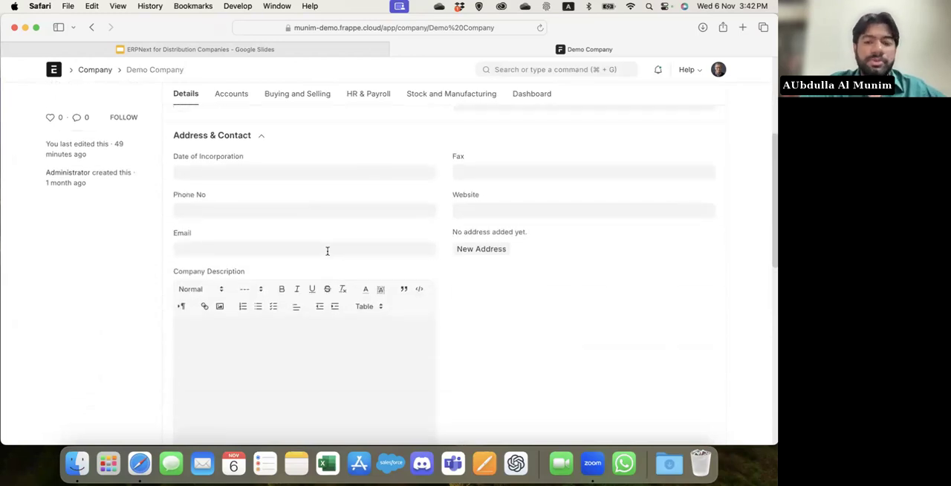
scroll(327, 252, down, 10)
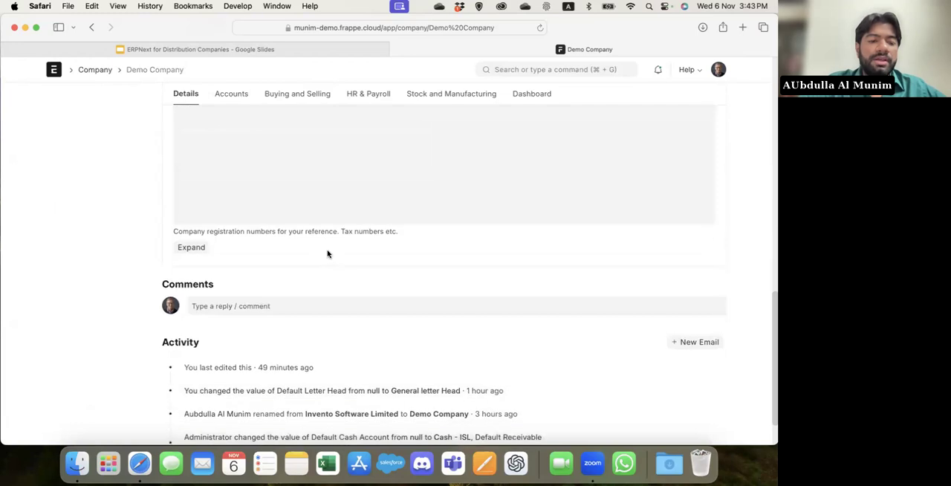
click(328, 254)
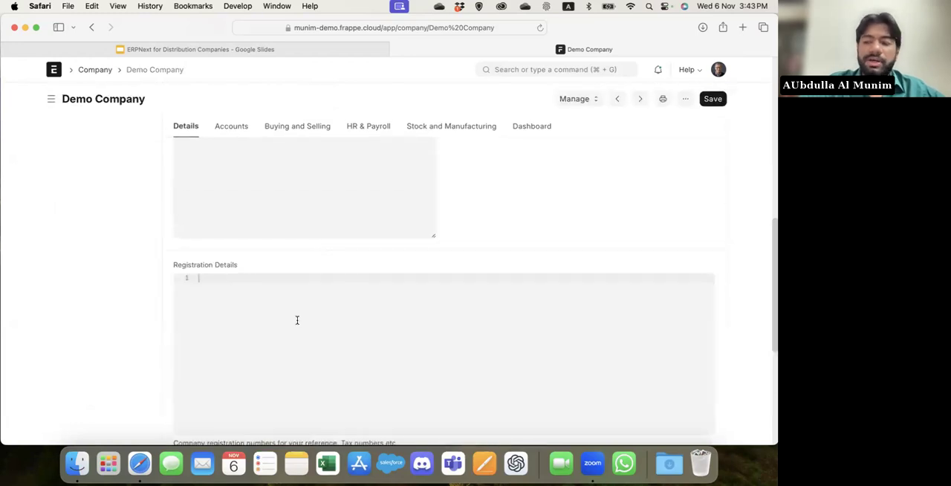
scroll(297, 320, up, 15)
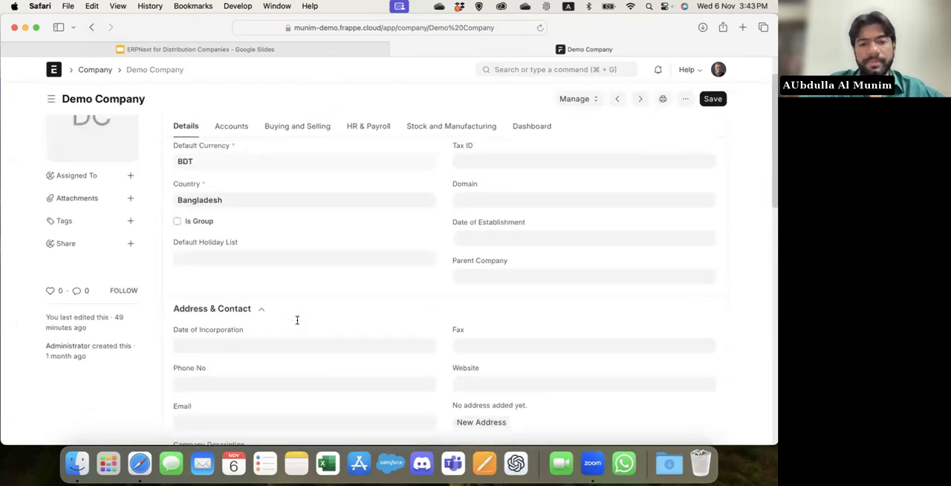
Examine Demo Company's chart of accounts setup and default account settings.
click(231, 125)
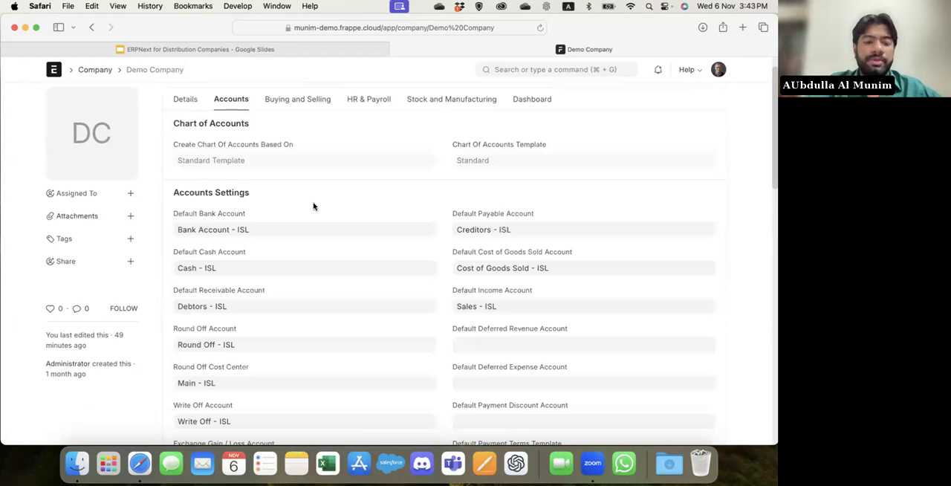
scroll(312, 205, down, 5)
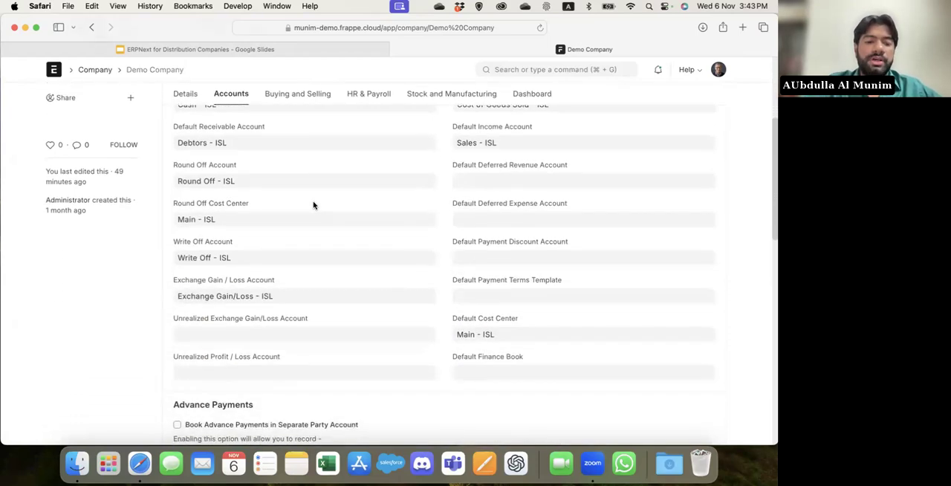
scroll(313, 205, up, 5)
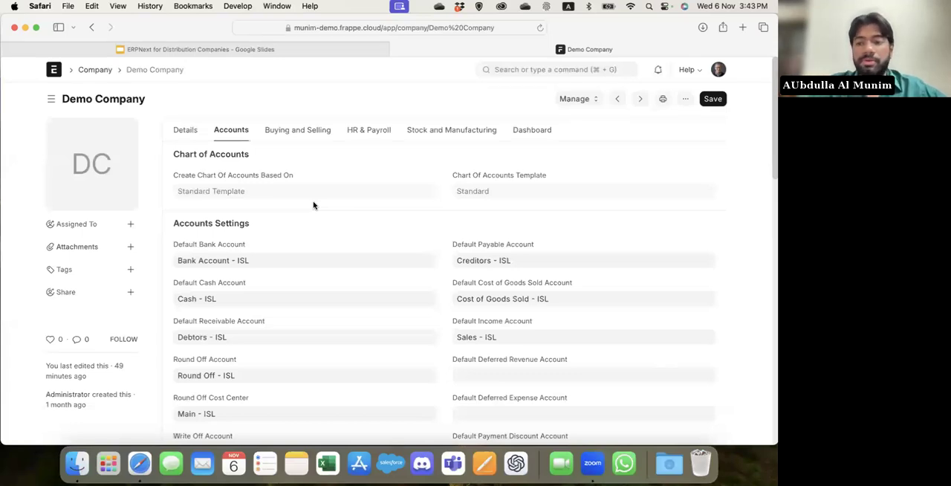
Look through Demo Company's Buying and Selling, HR & Payroll, Stock and Manufacturing, and Dashboard sections.
click(312, 134)
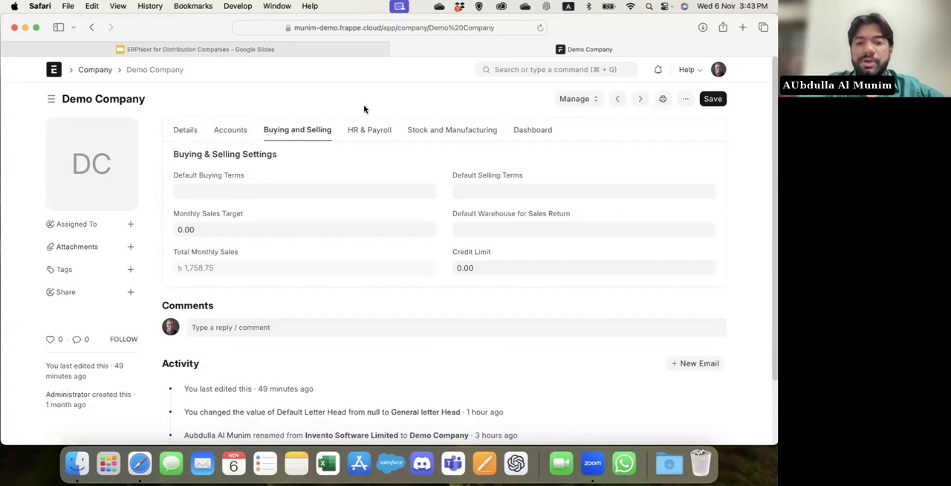
click(371, 130)
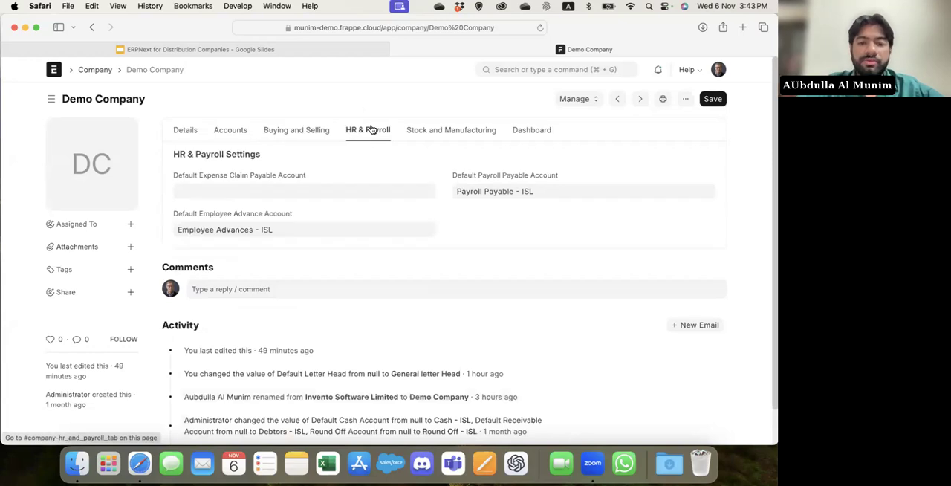
click(447, 132)
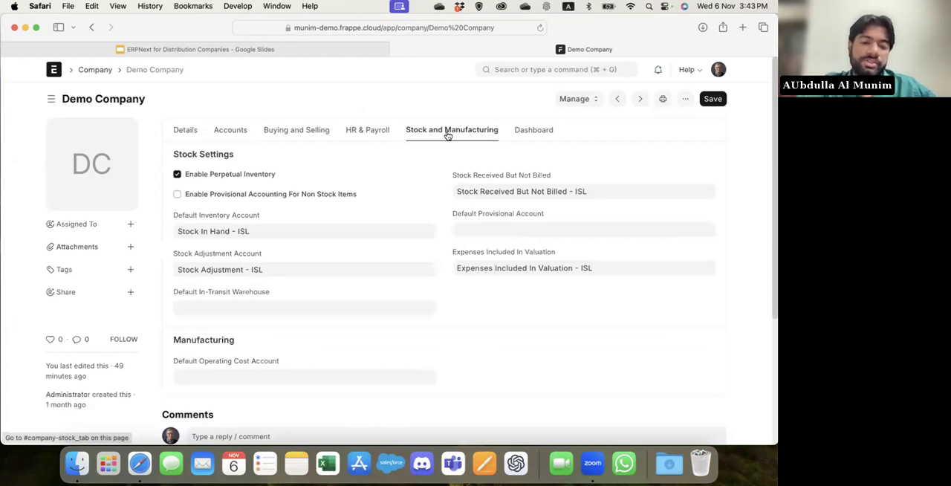
click(544, 131)
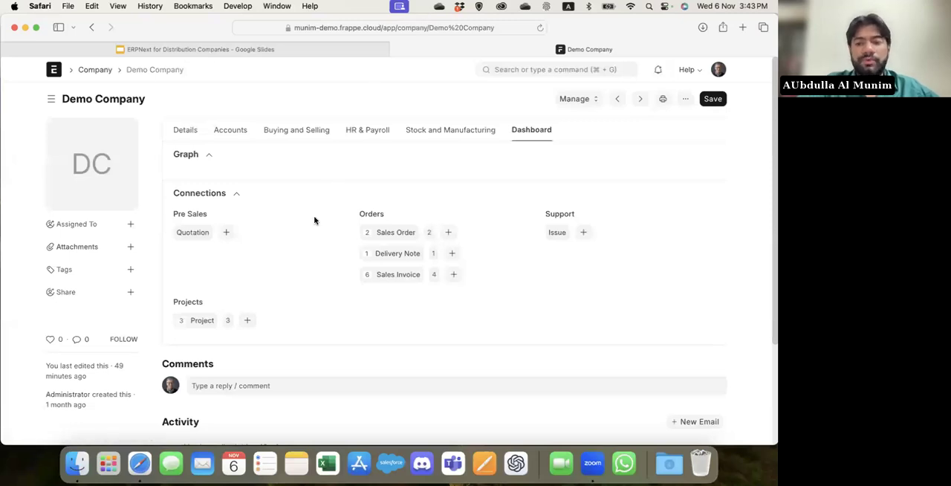
Search for "system" and open System Settings.
click(532, 68)
text(system)
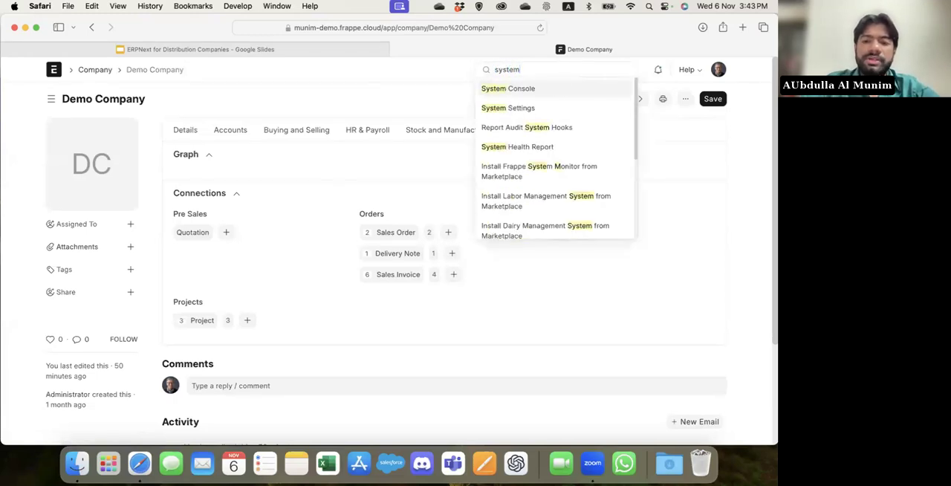
key(Down)
key(Return)
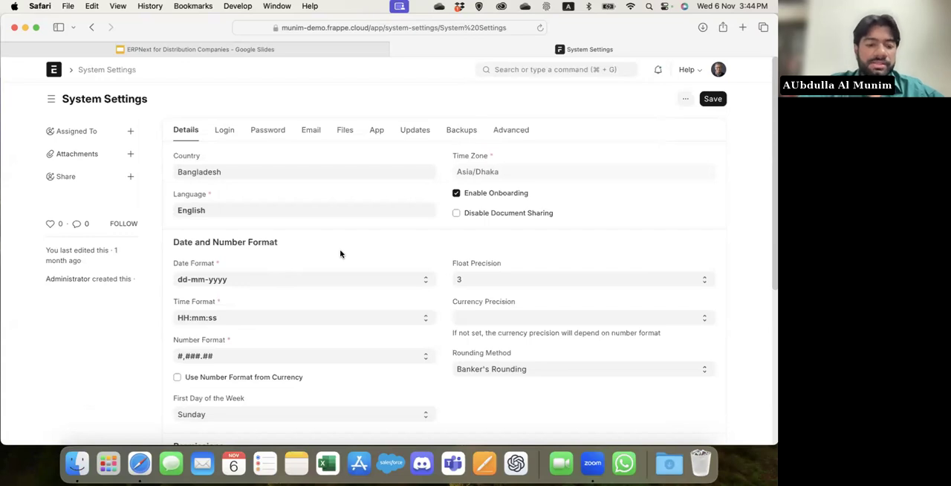
Inspect the available Number Format and First Day of the Week options without changing either setting.
click(295, 361)
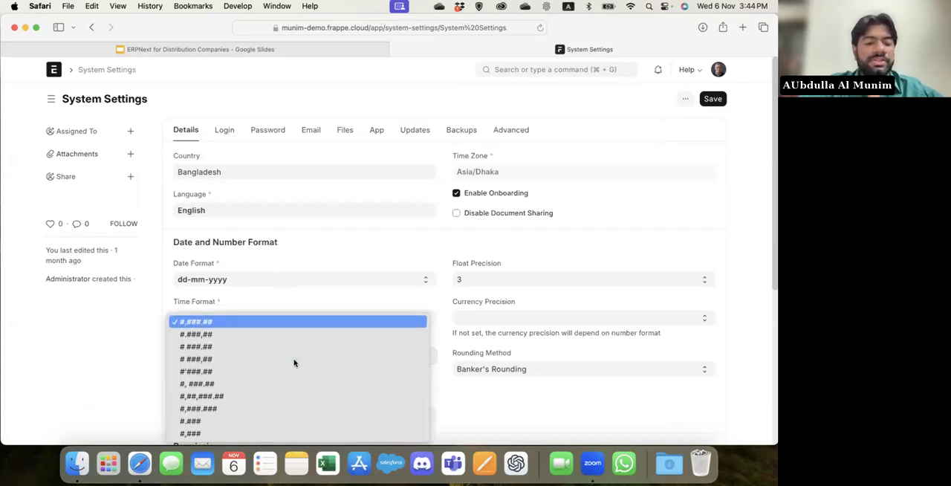
click(132, 361)
scroll(133, 361, down, 4)
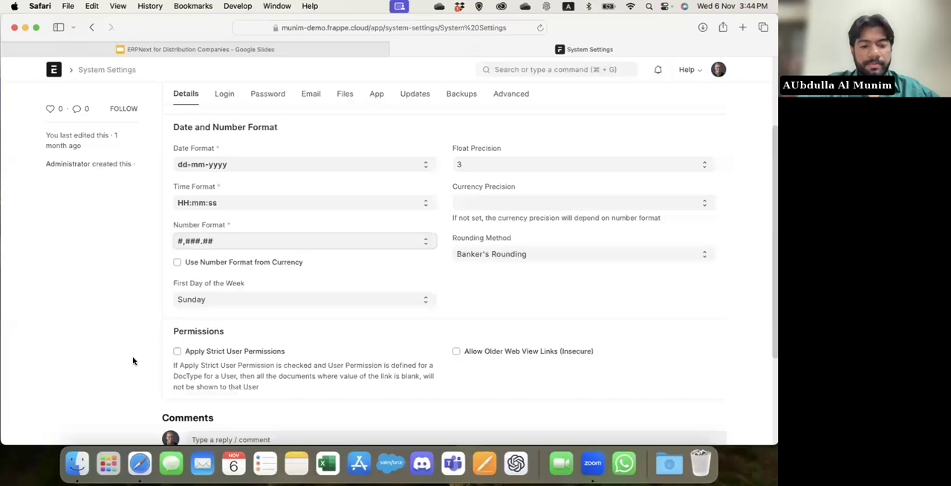
click(230, 300)
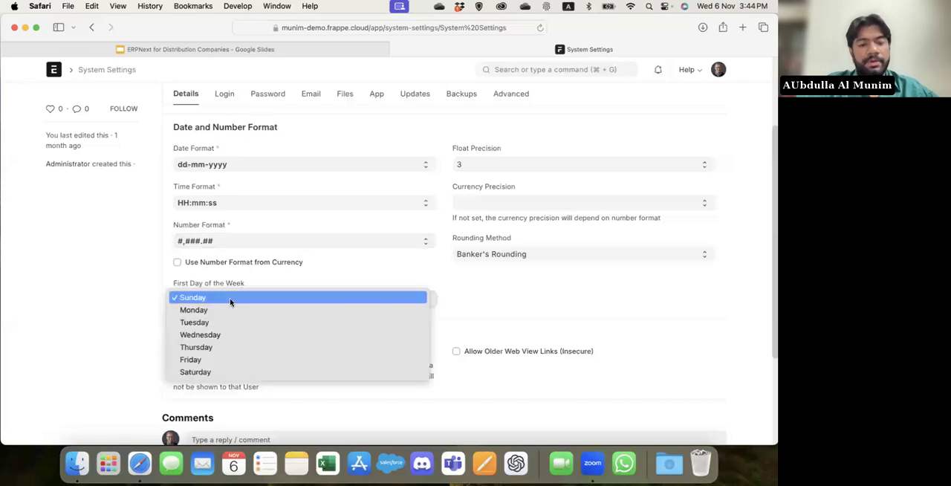
click(113, 322)
scroll(112, 321, up, 4)
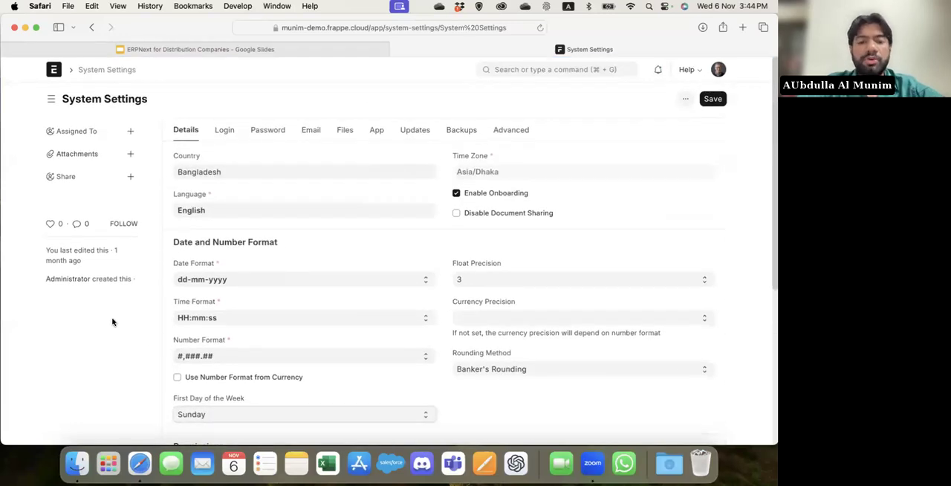
Review the Login settings, including session expiry, login methods and brute force security.
click(227, 133)
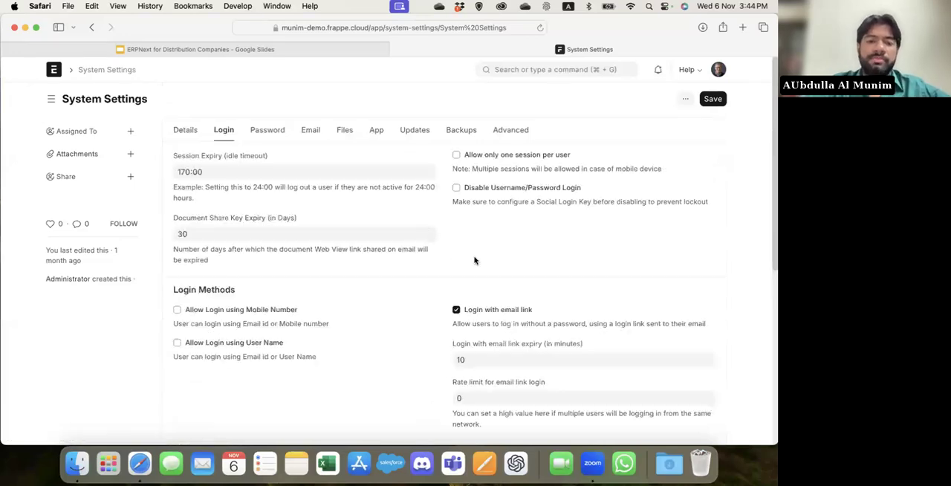
scroll(474, 260, down, 3)
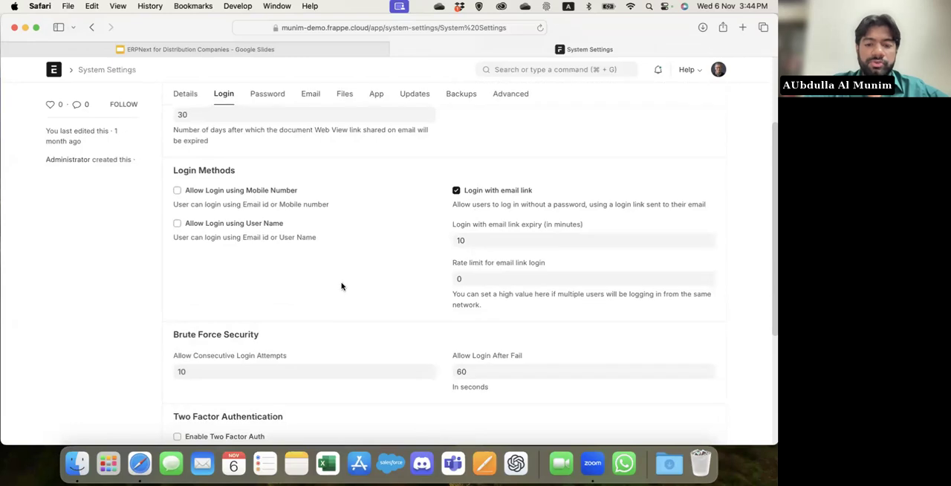
scroll(342, 286, up, 3)
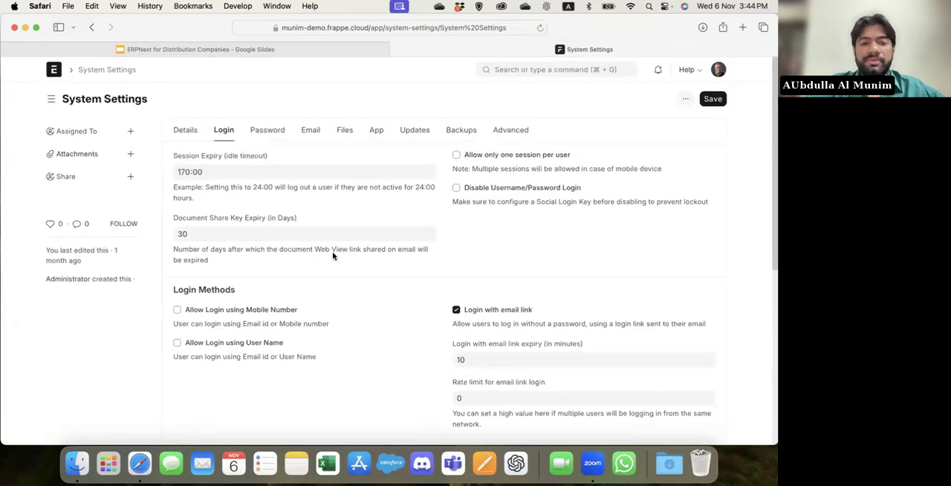
Look through the Password, Email and Files sections of System Settings.
click(269, 131)
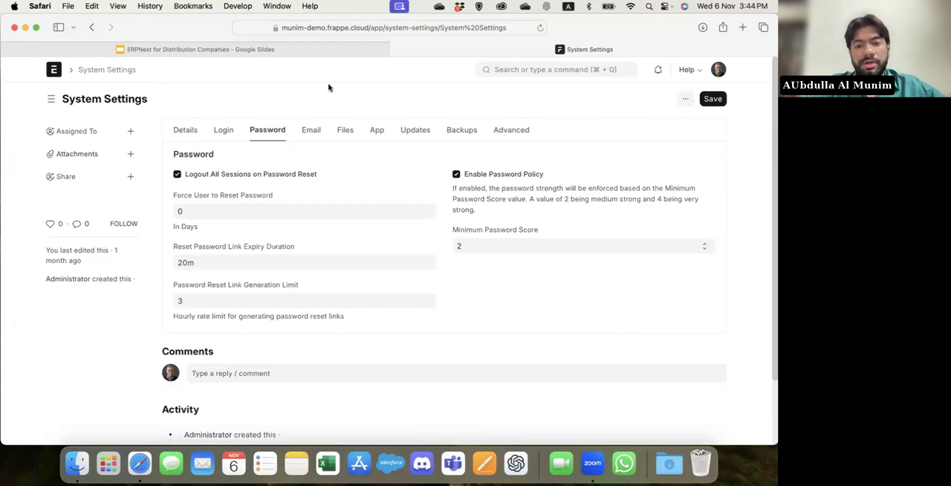
click(311, 129)
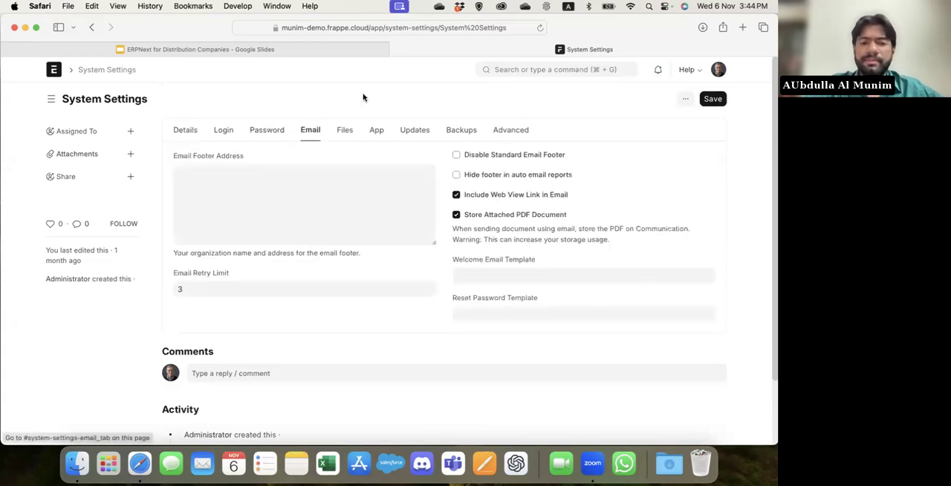
click(346, 132)
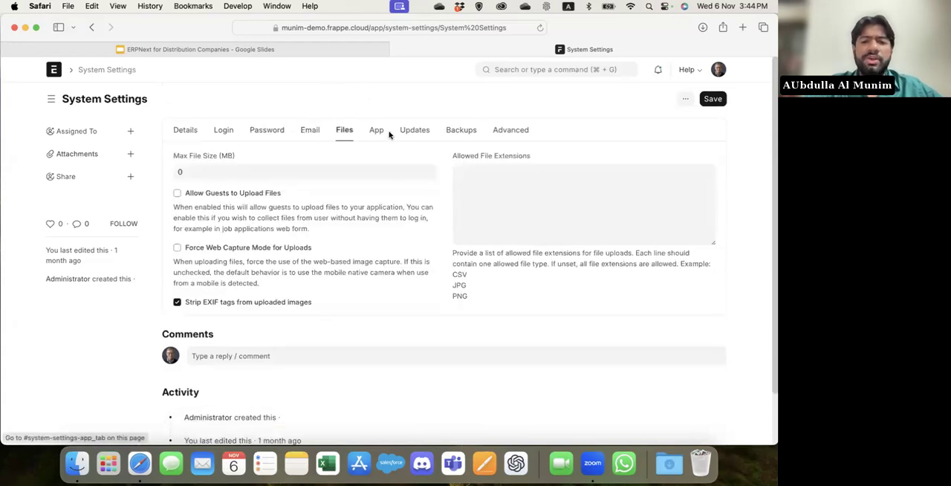
View the App section of System Settings, and search for "chart of a" to open the Chart of Accounts.
click(376, 134)
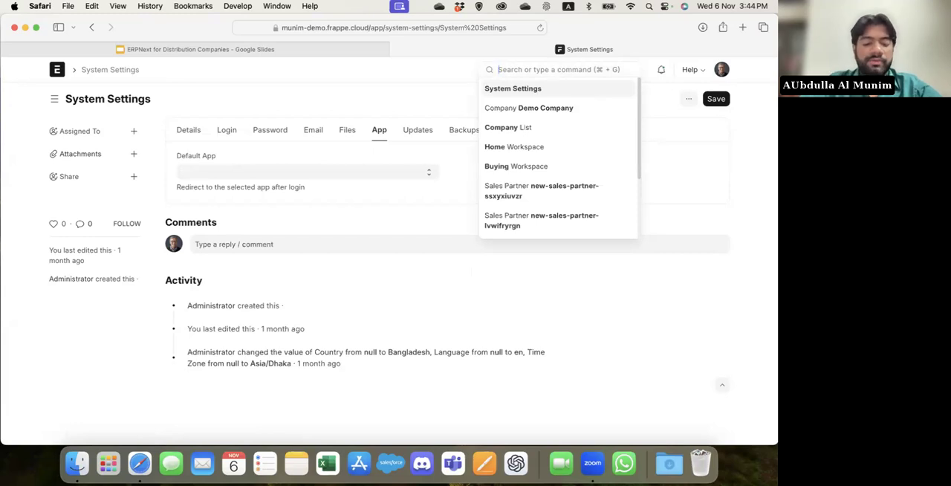
text(chart ofa)
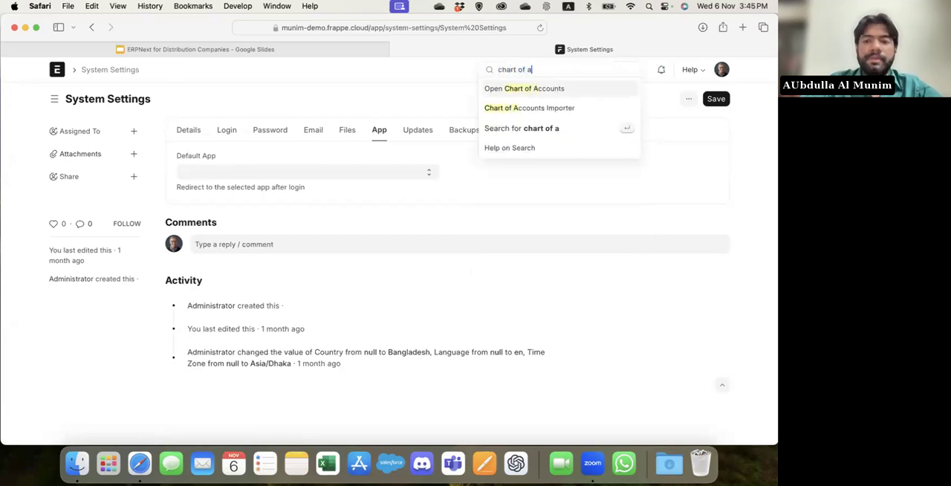
key(Return)
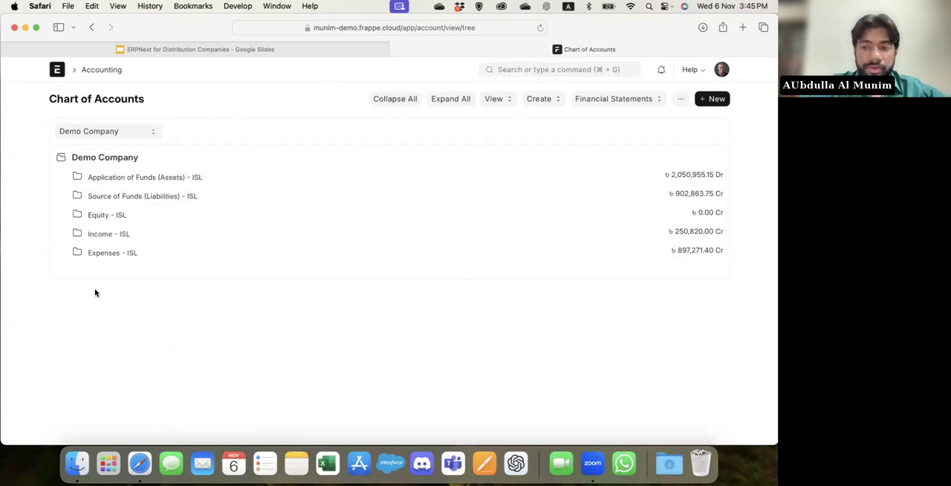
Expand the Demo Company's Current Liabilities branch and the whole account tree, and examine the asset and liability accounts.
click(139, 199)
click(121, 214)
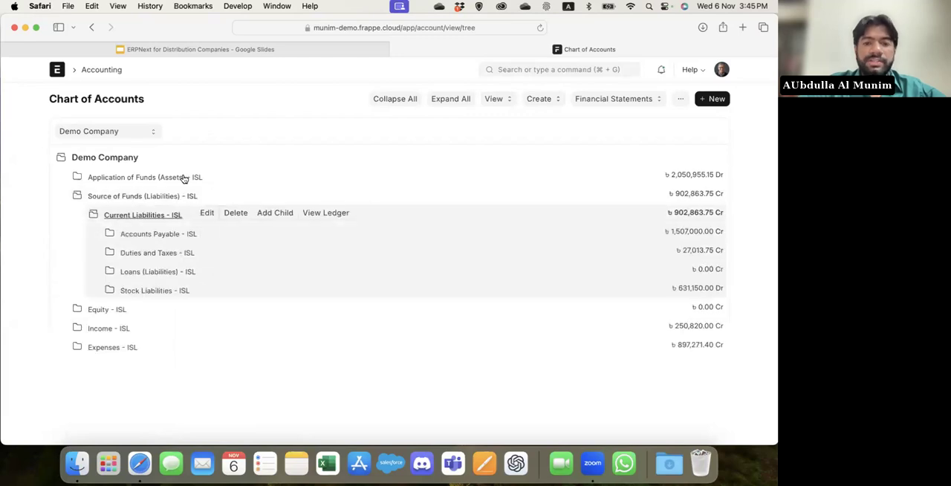
click(462, 98)
scroll(250, 306, down, 10)
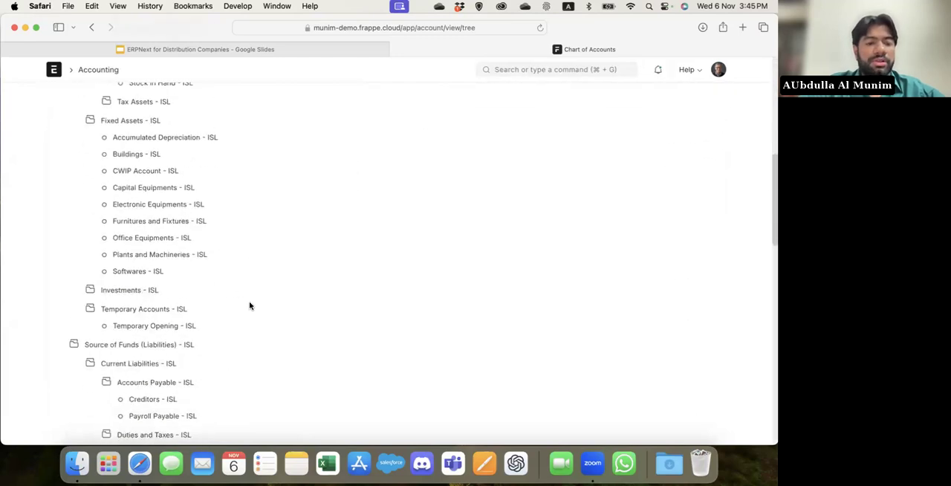
scroll(250, 306, down, 5)
scroll(250, 306, up, 5)
scroll(249, 306, up, 10)
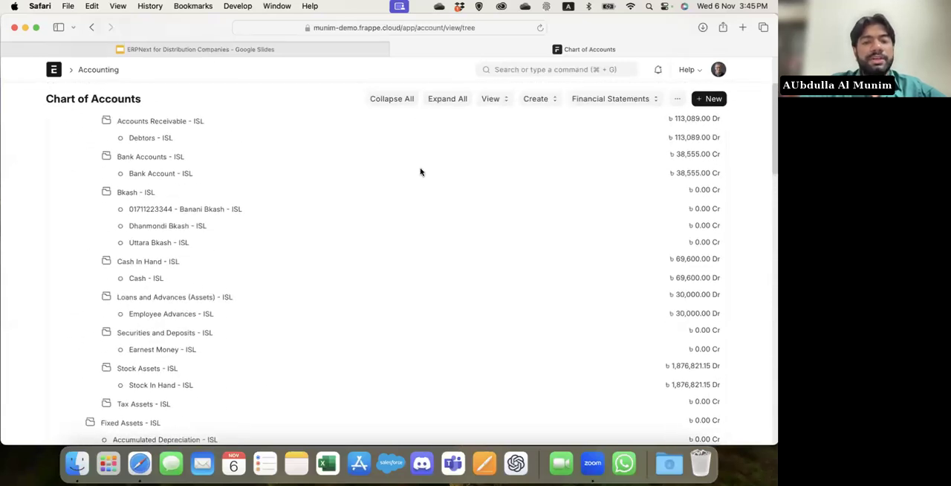
Search for "chart of ac" to open the Chart of Accounts Importer, and set its company to Demo Group Company.
click(513, 65)
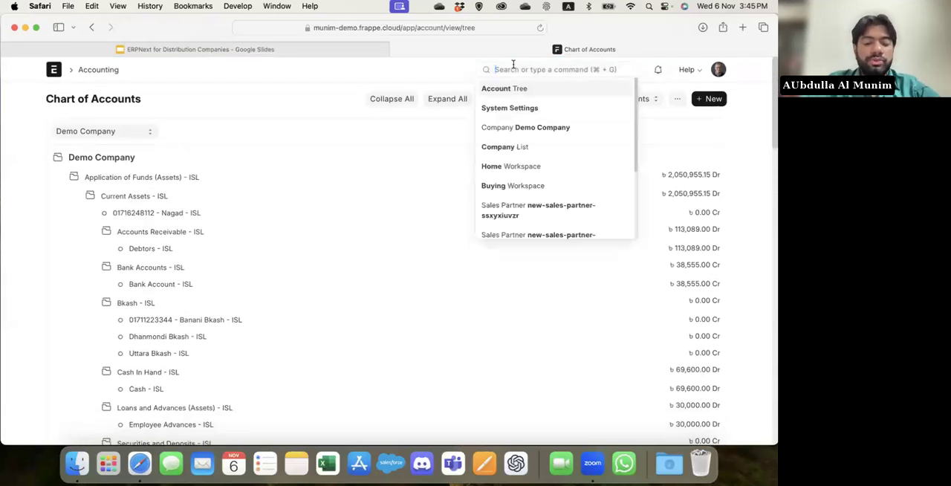
text(chart of ac)
key(Down)
key(Return)
click(174, 146)
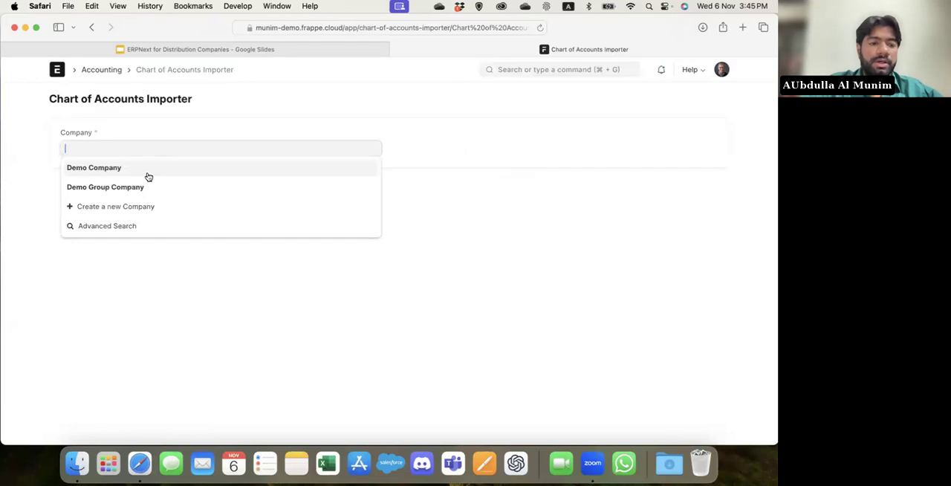
click(140, 188)
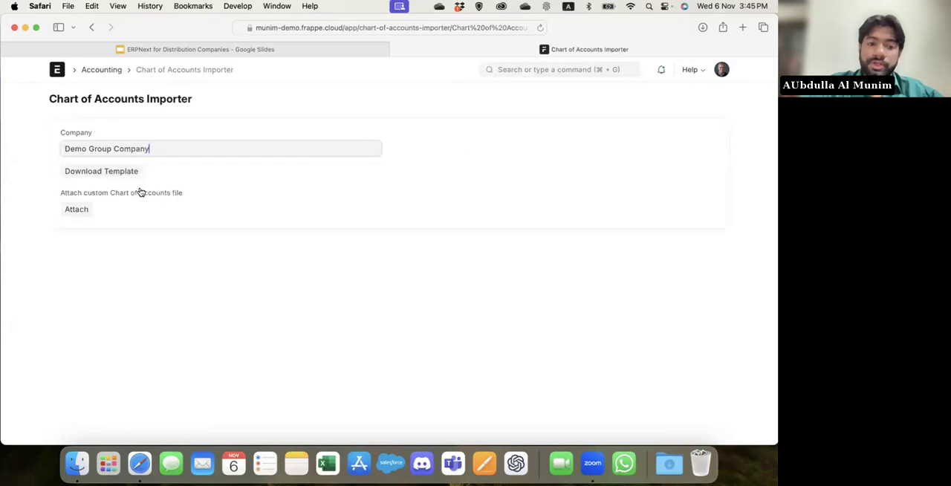
Download the chart of accounts template with file type Excel and template type Sample Template, and leave the download dialog.
click(86, 172)
click(333, 138)
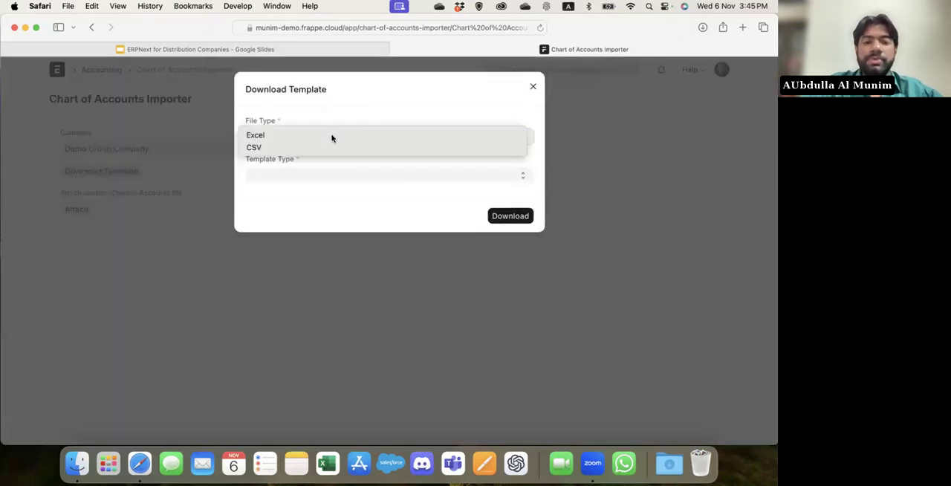
click(312, 172)
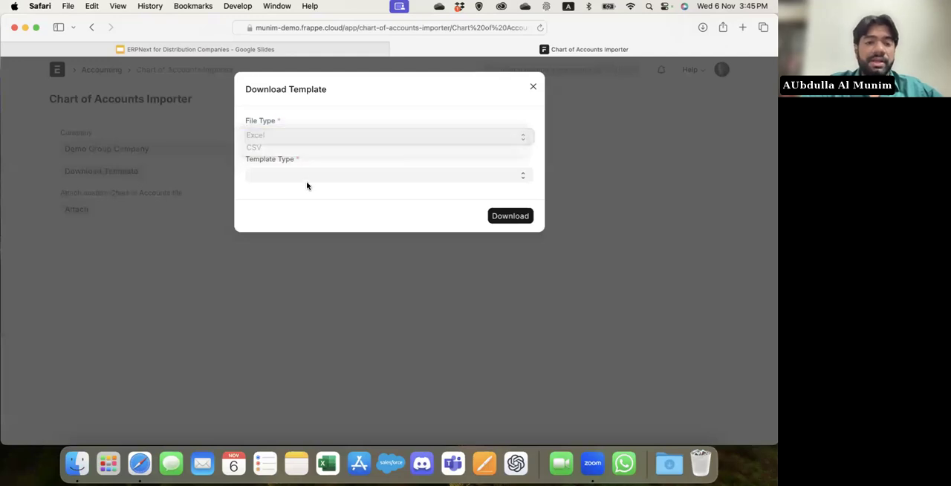
click(316, 174)
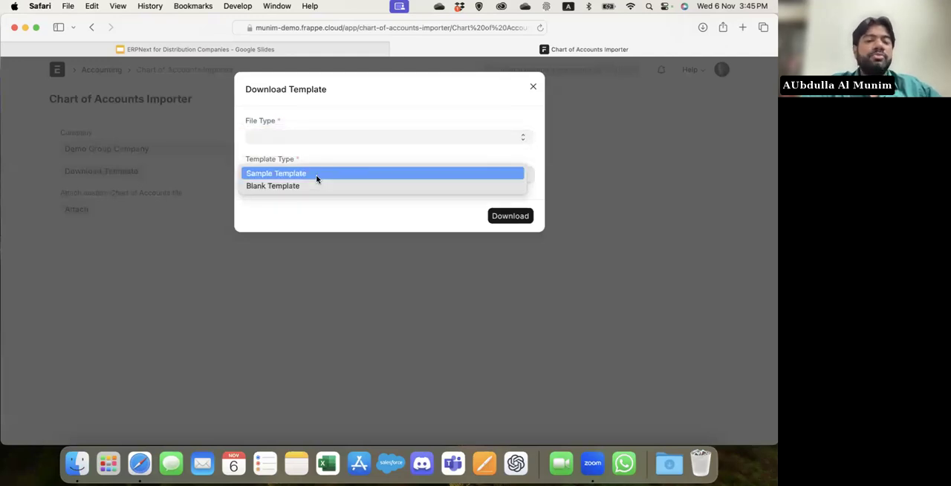
click(316, 175)
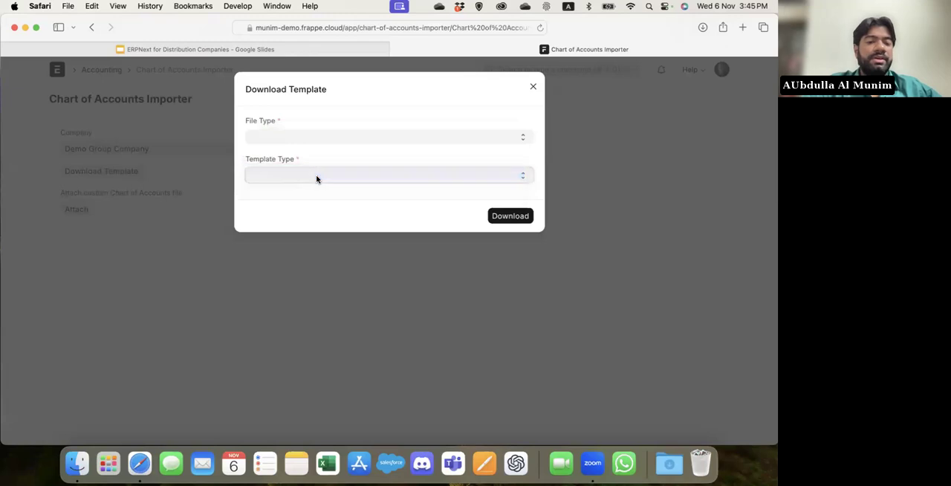
click(414, 137)
click(358, 134)
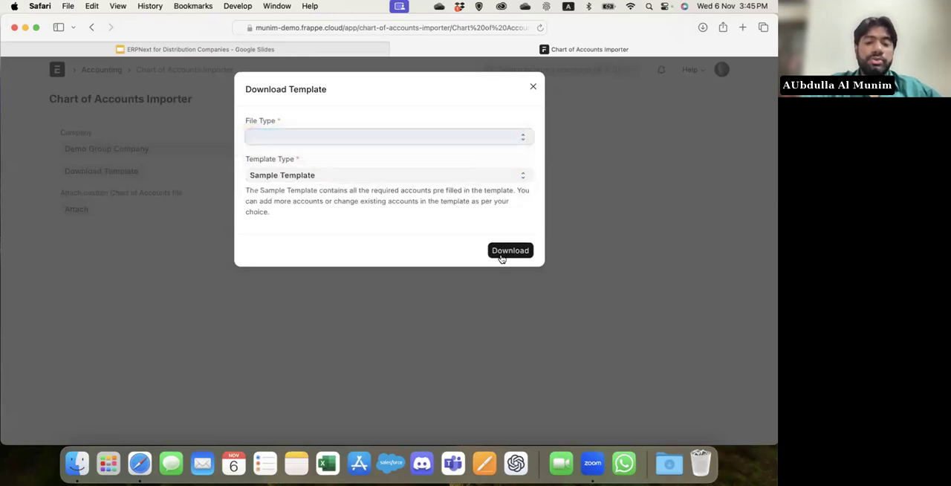
click(501, 254)
click(427, 211)
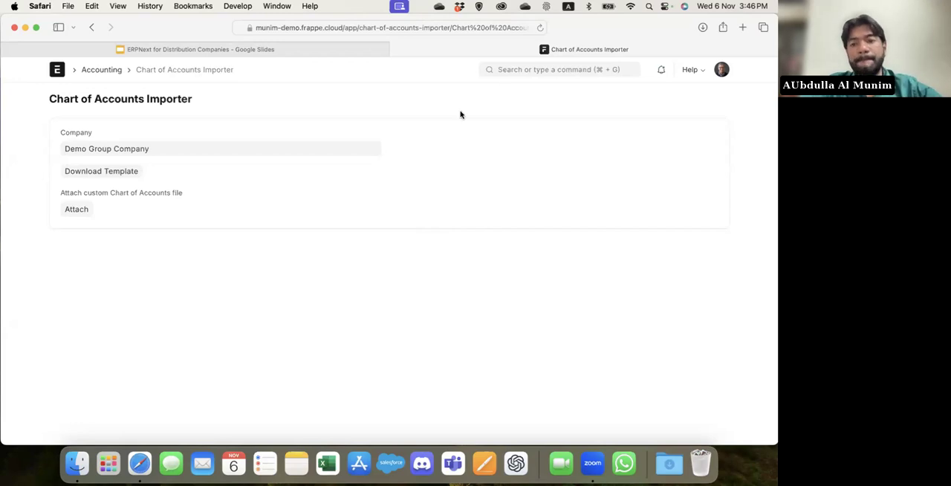
Return to the home page and view the Accounting and Buying workspaces.
click(512, 69)
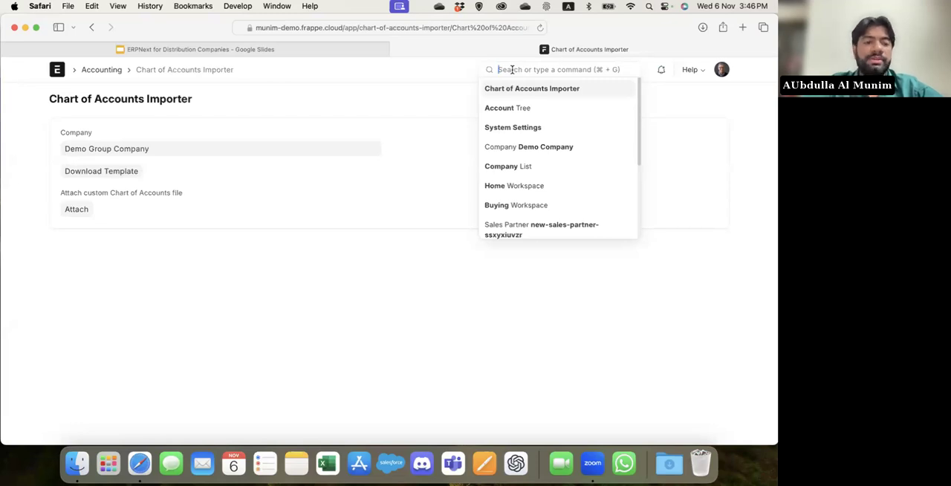
click(292, 82)
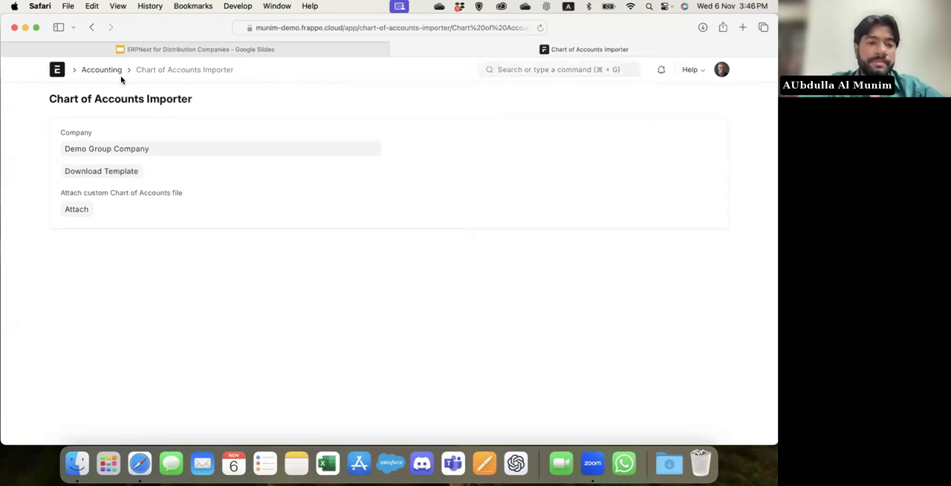
click(56, 73)
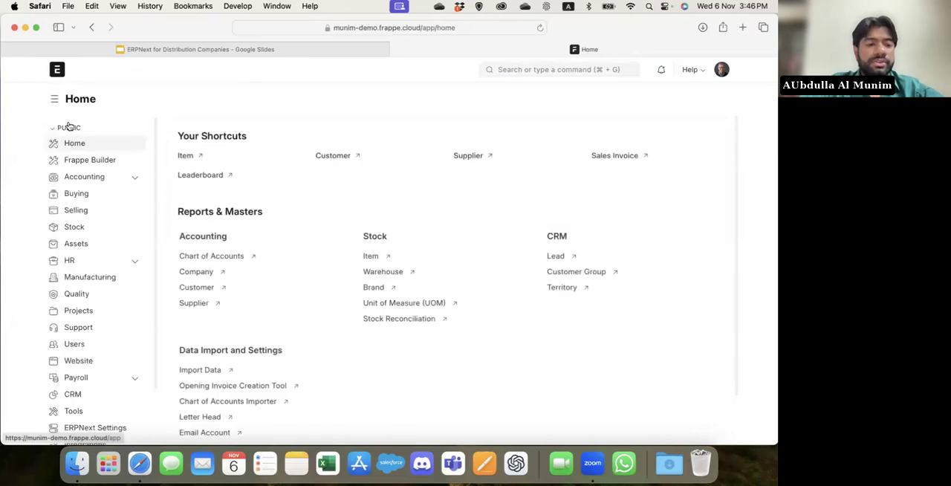
click(95, 178)
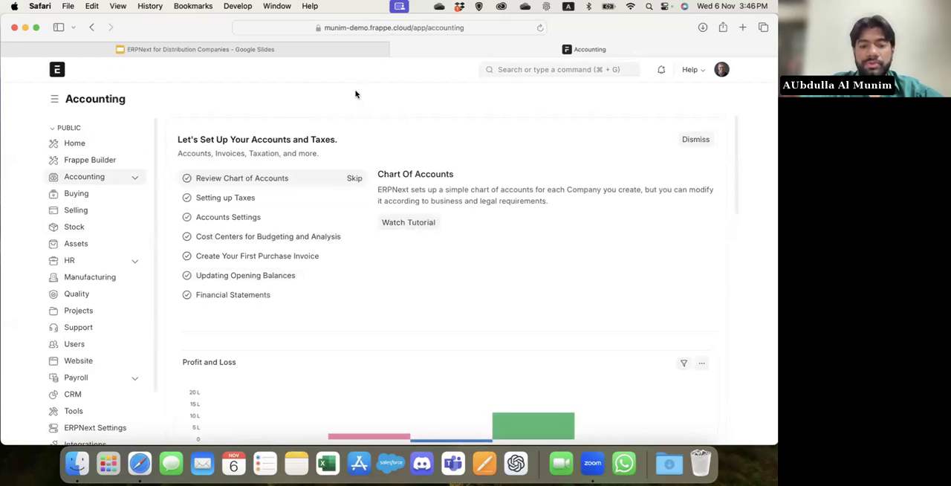
scroll(342, 293, down, 4)
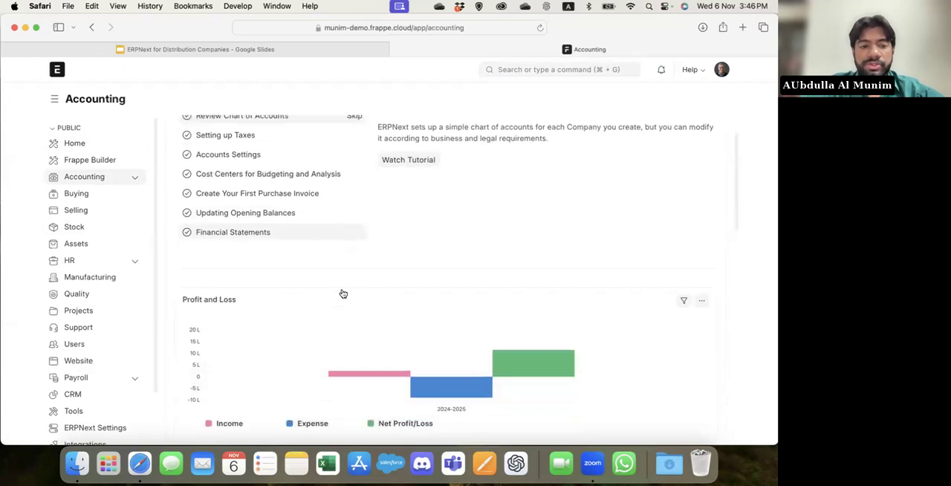
click(83, 195)
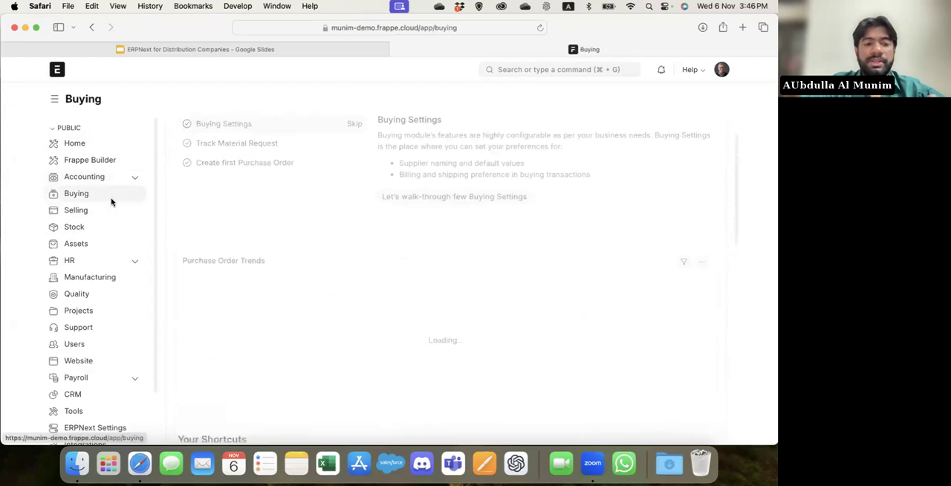
Open the Selling workspace and review its Sales Order Trends chart, Quick Access shortcuts, masters, settings and report links.
click(76, 210)
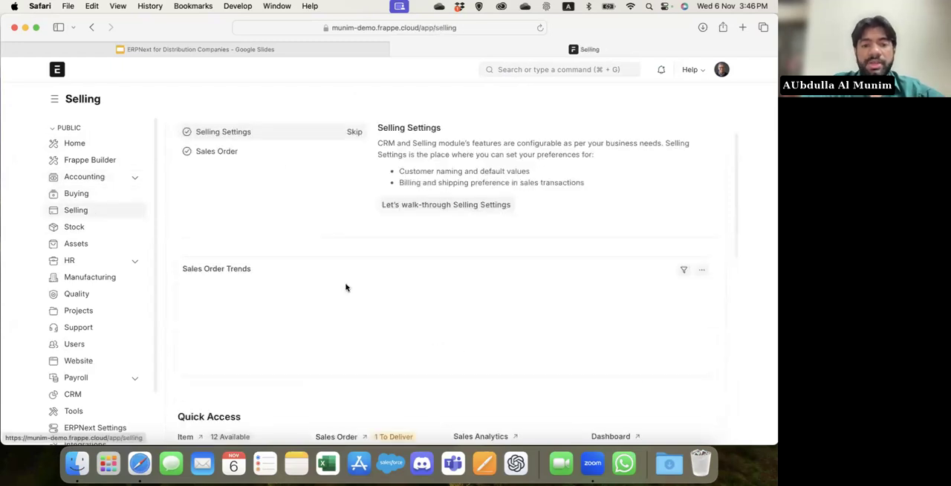
scroll(346, 286, down, 2)
scroll(345, 286, down, 5)
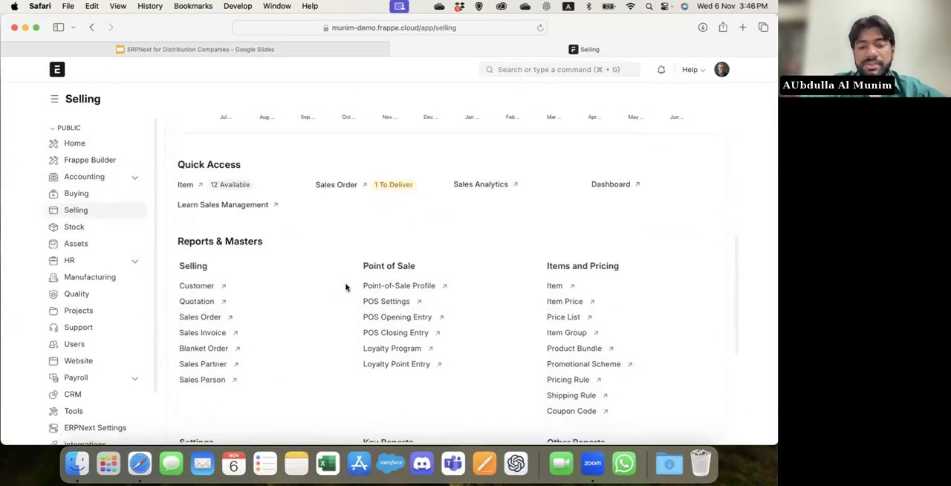
scroll(345, 287, down, 2)
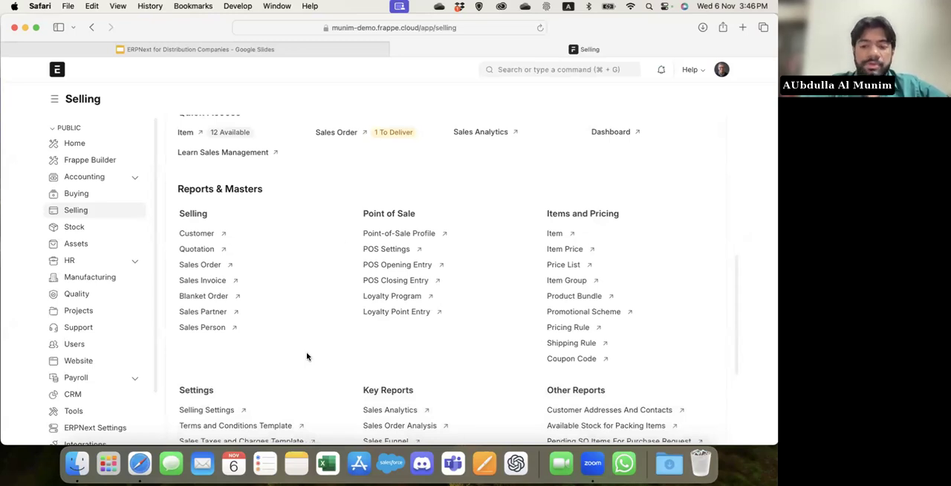
scroll(306, 356, down, 5)
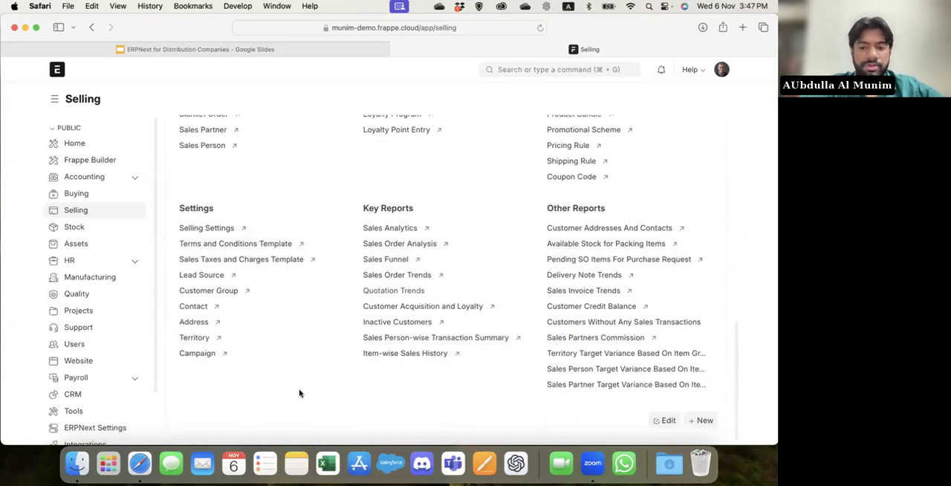
scroll(326, 393, up, 3)
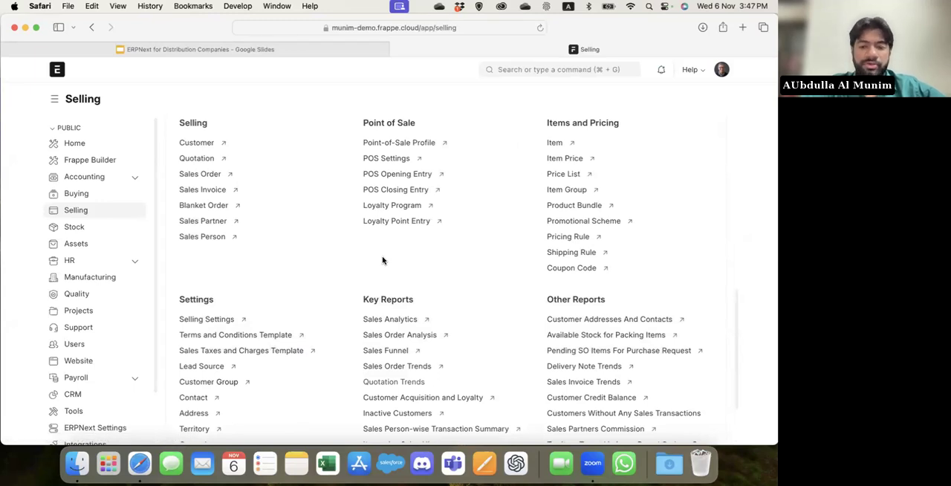
scroll(382, 260, up, 7)
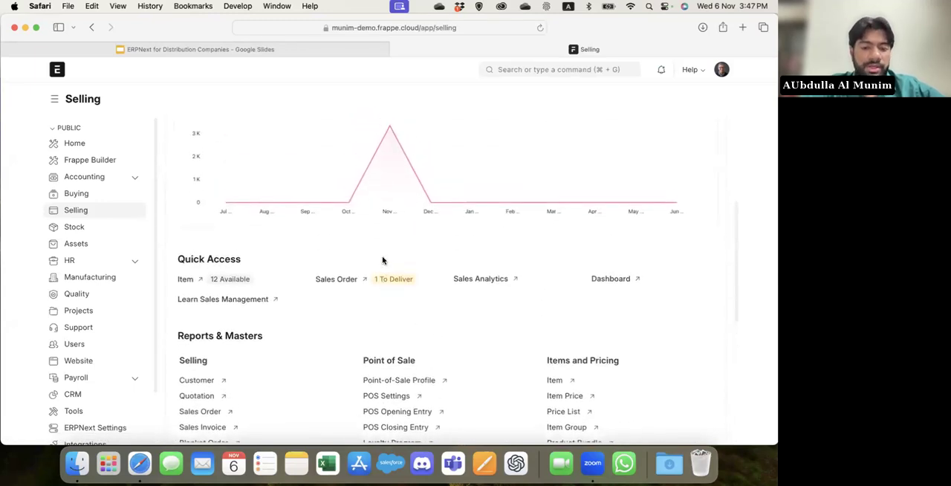
scroll(383, 260, down, 2)
scroll(382, 260, up, 7)
scroll(383, 260, up, 1)
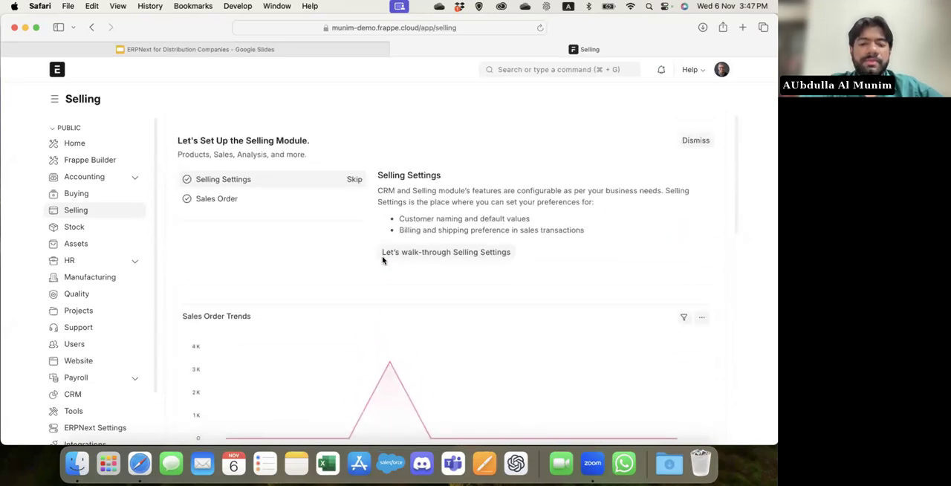
Dismiss the Selling module's setup guide and start editing the Selling workspace layout.
click(696, 139)
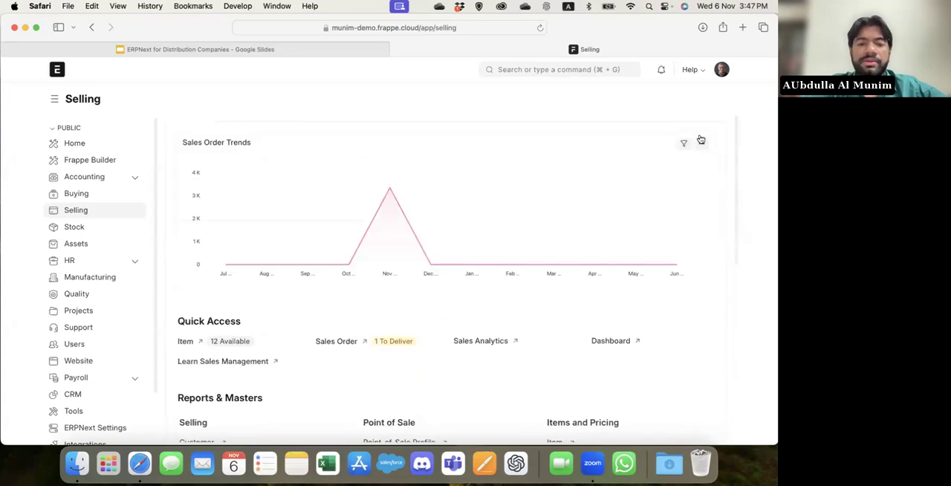
scroll(371, 234, down, 10)
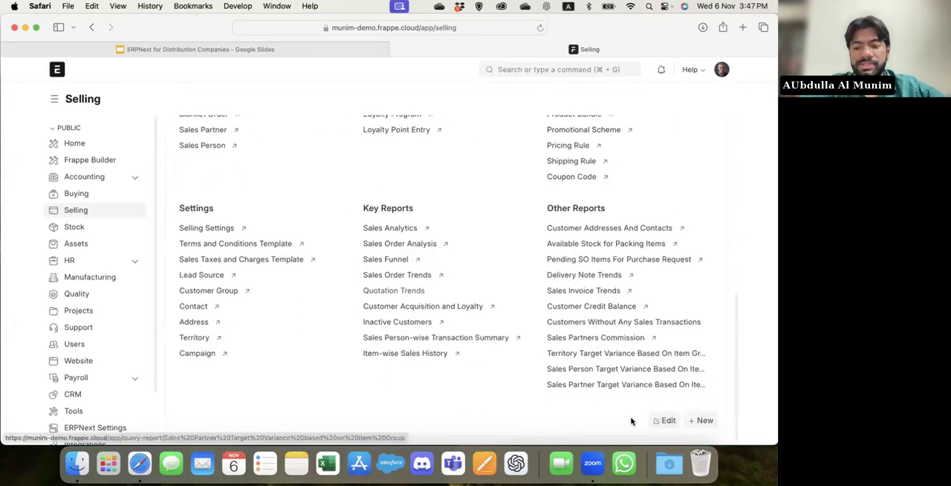
click(662, 419)
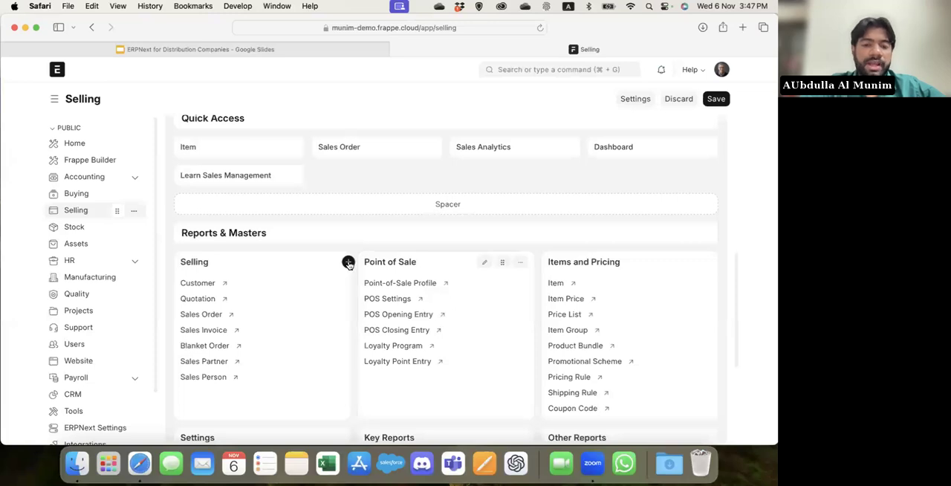
Examine the Point of Sale card's link list in the Selling layout editor and discard the workspace customizations.
click(348, 263)
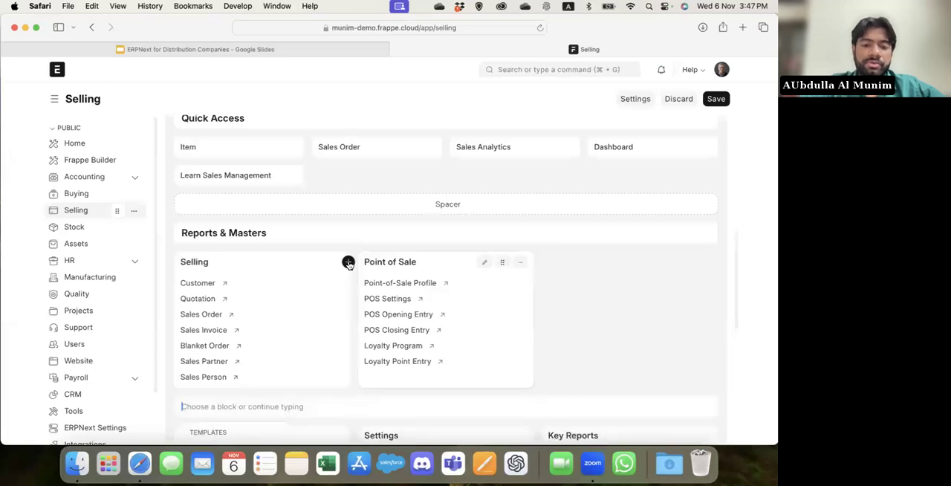
click(484, 261)
scroll(351, 276, down, 2)
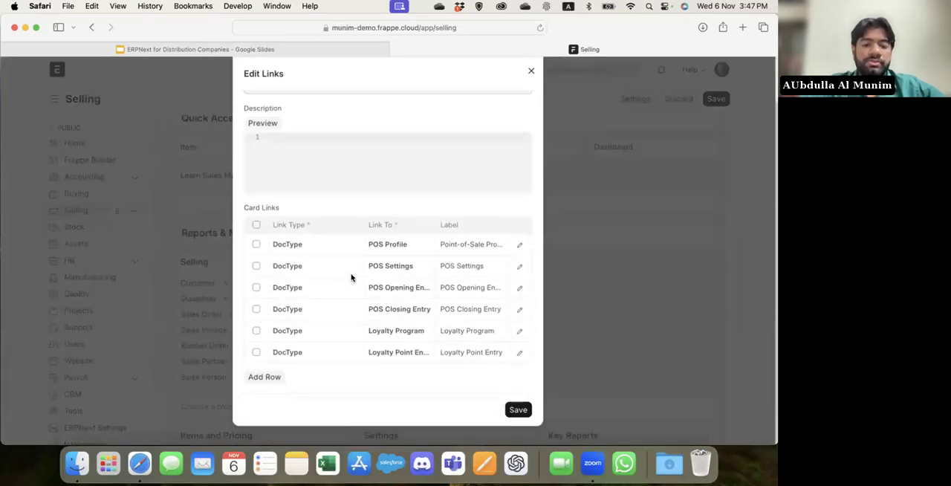
scroll(351, 277, up, 2)
click(532, 89)
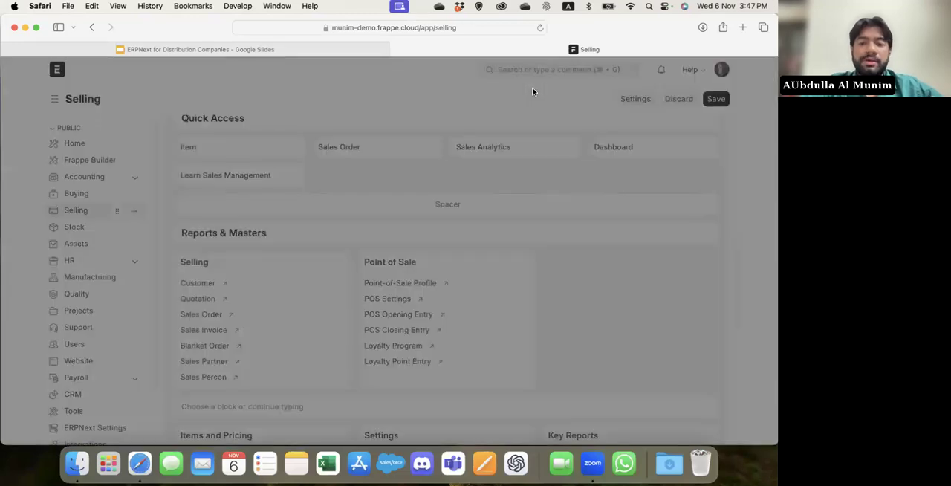
scroll(488, 153, up, 5)
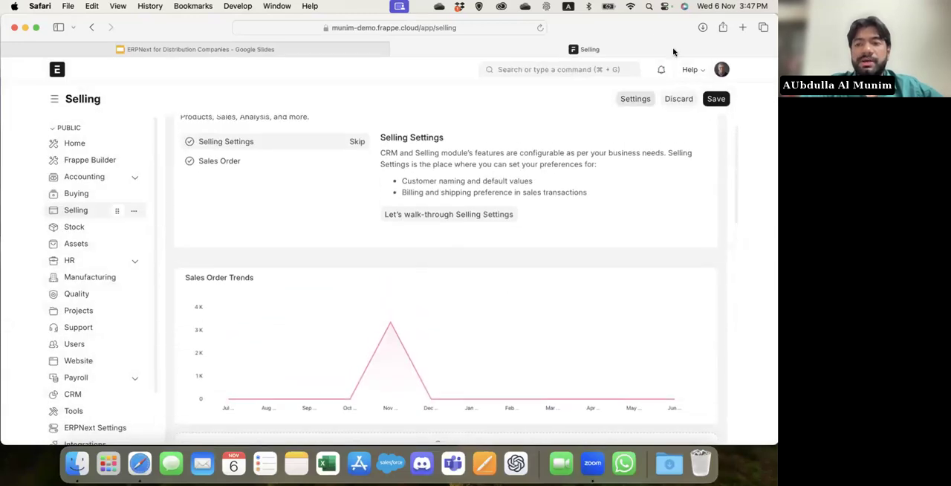
click(679, 99)
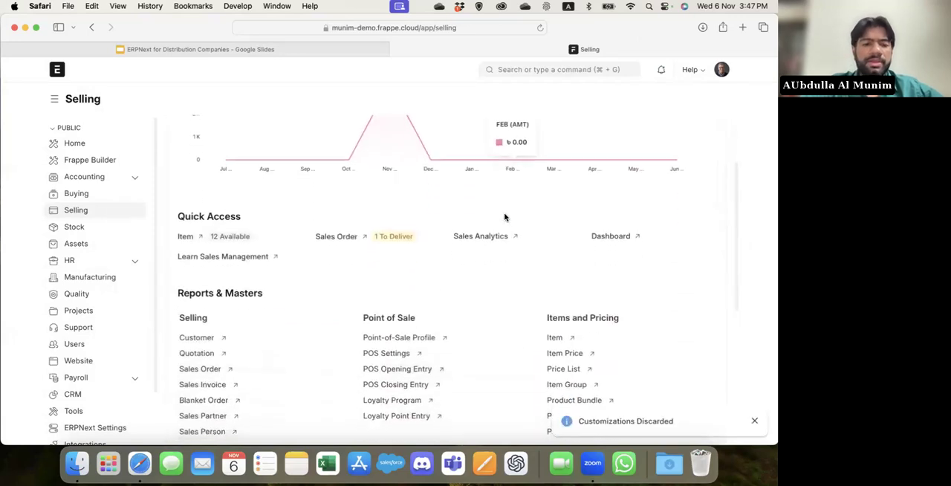
Open the Selling dashboard and review its number cards, Sales Order Trends, Top Customers and Sales Order Analysis charts.
scroll(340, 272, up, 1)
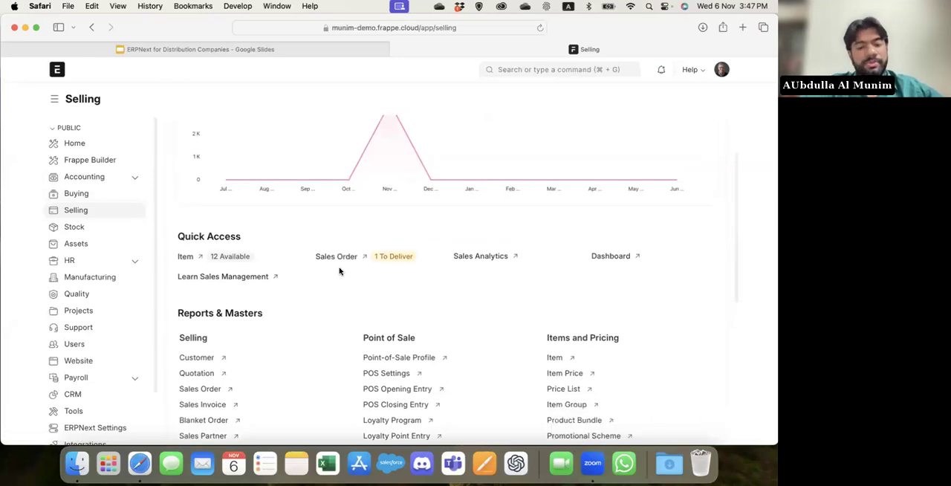
click(609, 256)
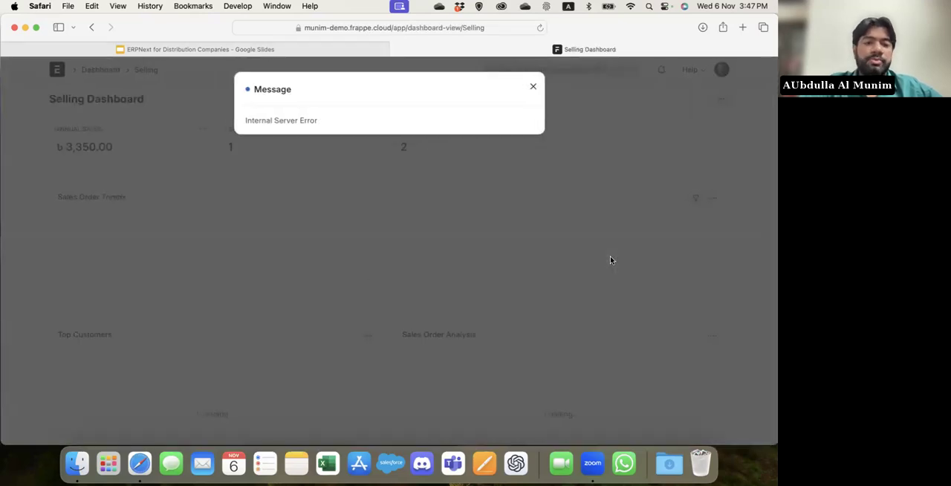
scroll(342, 240, down, 5)
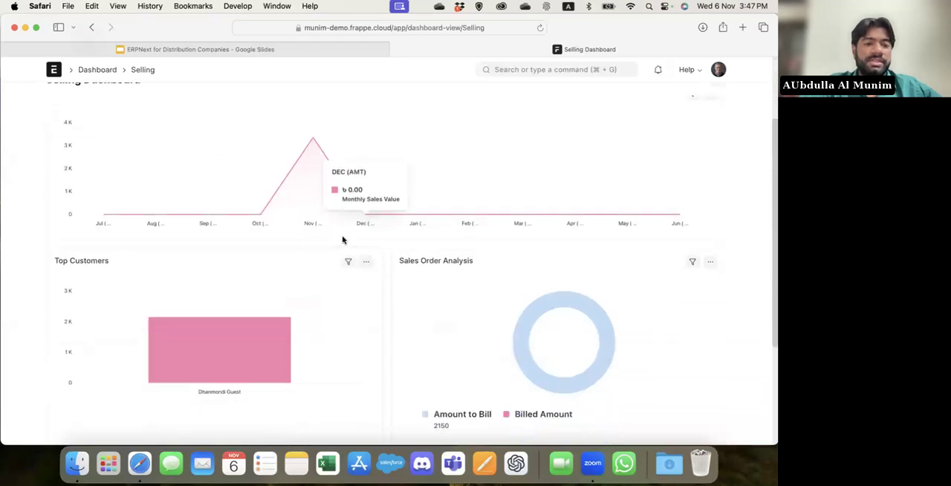
scroll(343, 239, up, 5)
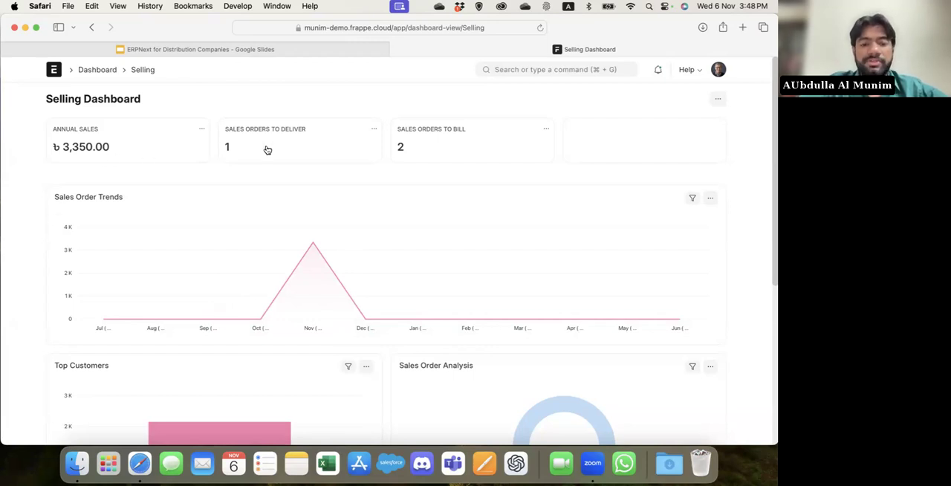
scroll(313, 334, down, 5)
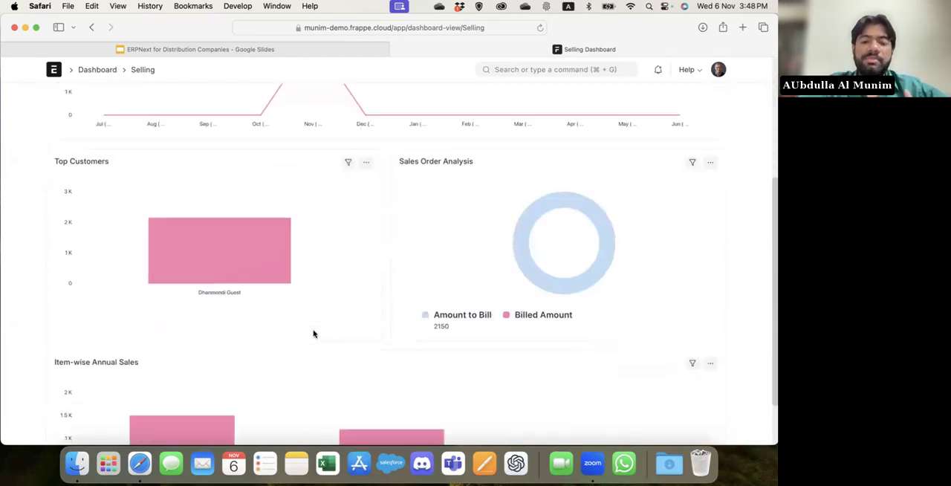
scroll(313, 338, up, 5)
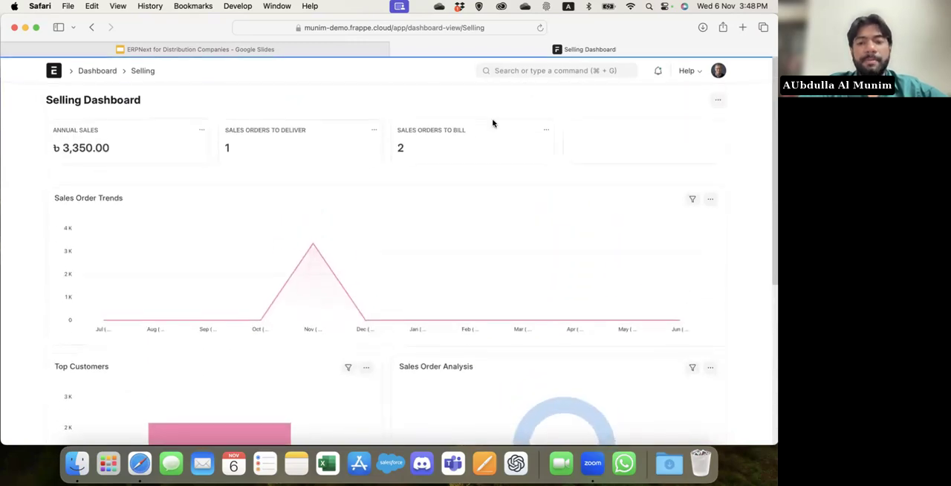
Find the Number Card list, view the blank form for a new number card, and return to the list.
click(530, 70)
text(mber)
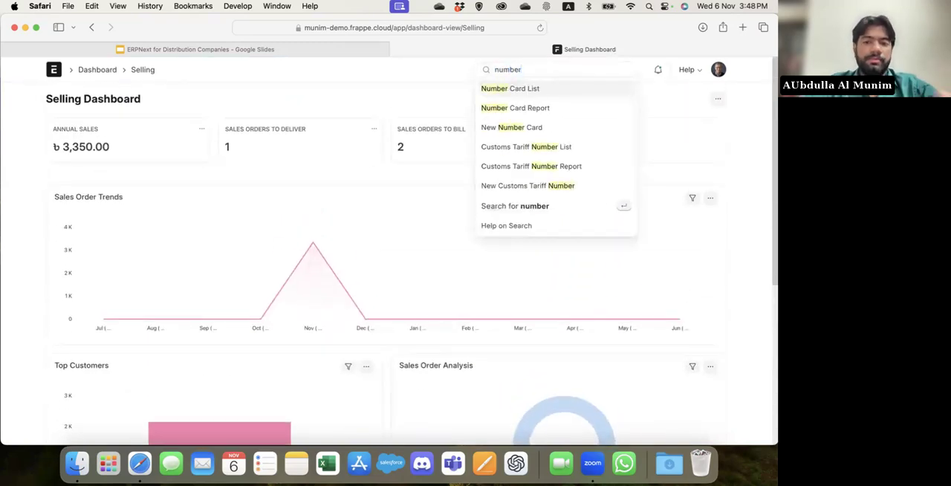
key(Escape)
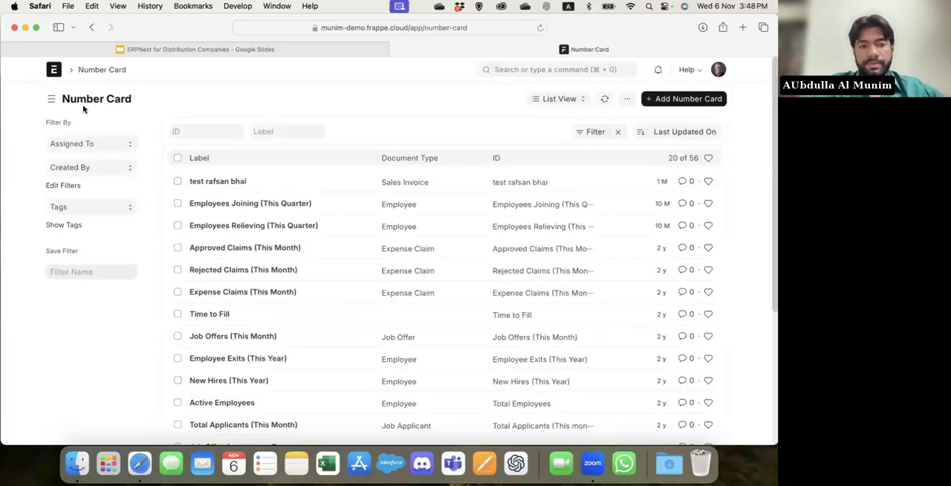
click(670, 104)
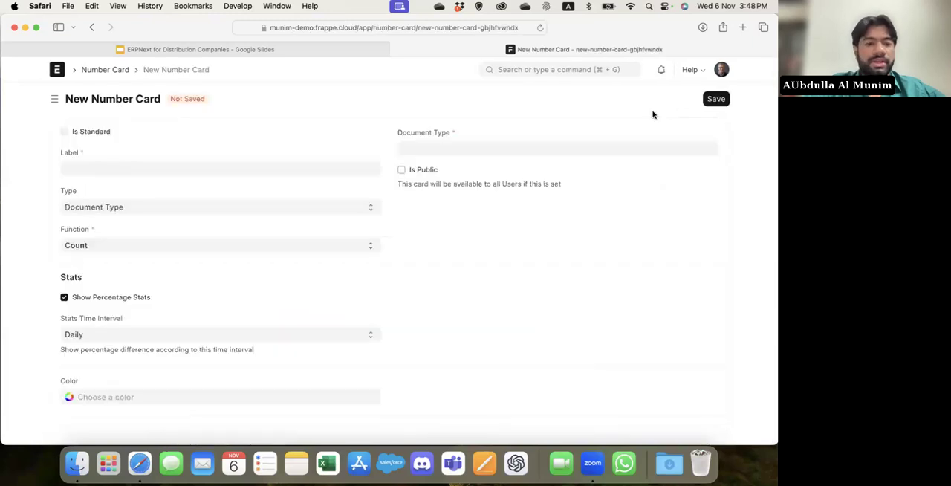
click(106, 72)
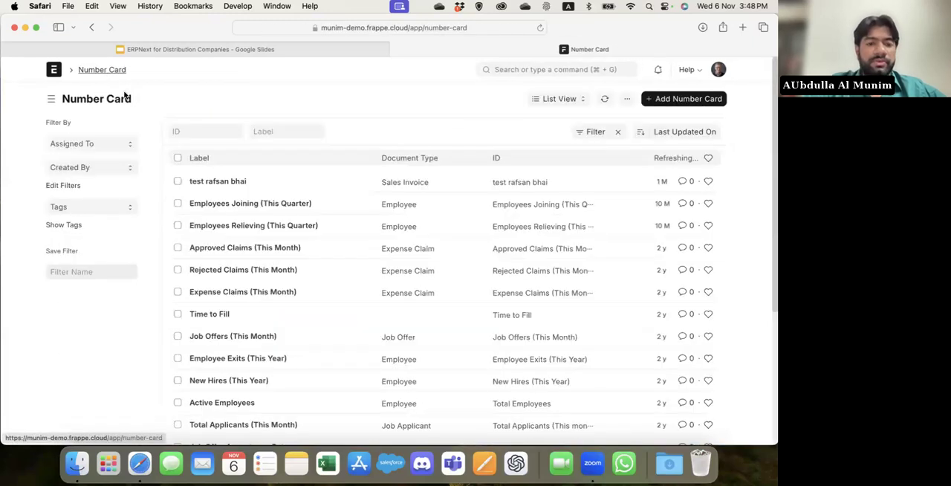
Browse the existing number cards, view the Time to Fill card, and return to the list.
scroll(239, 303, down, 5)
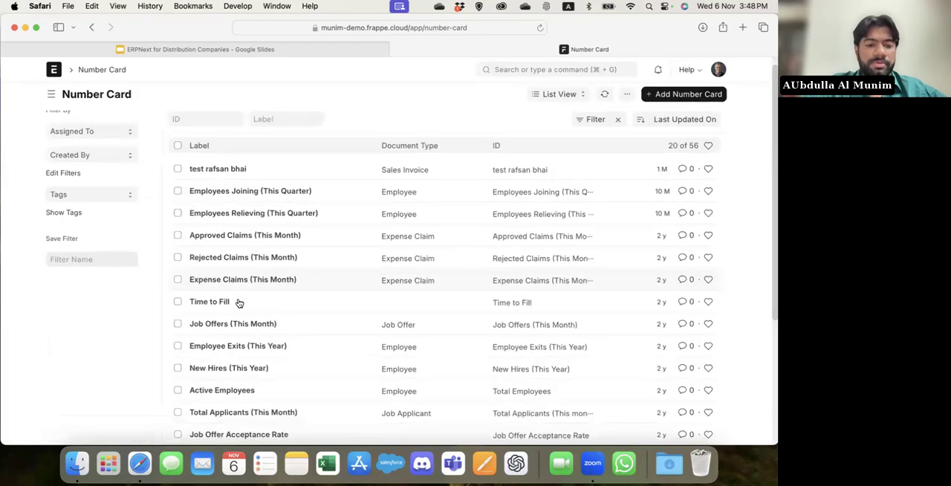
scroll(232, 364, up, 3)
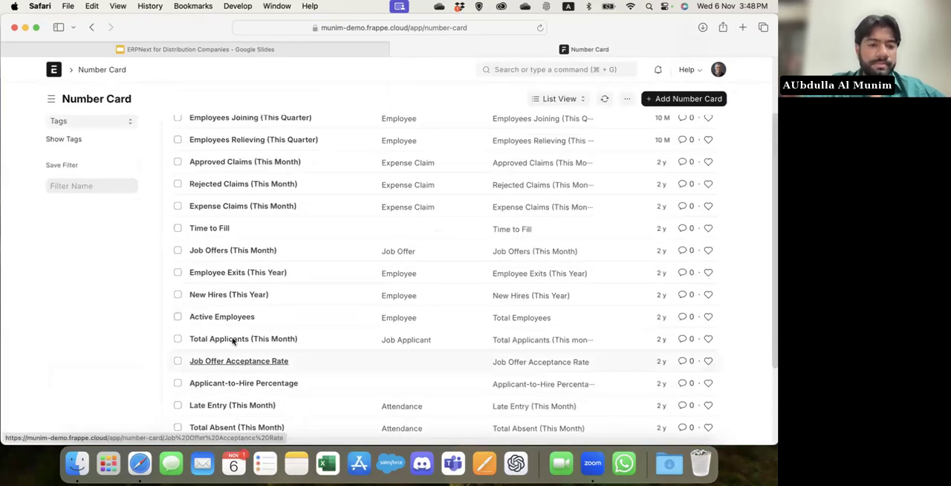
click(208, 228)
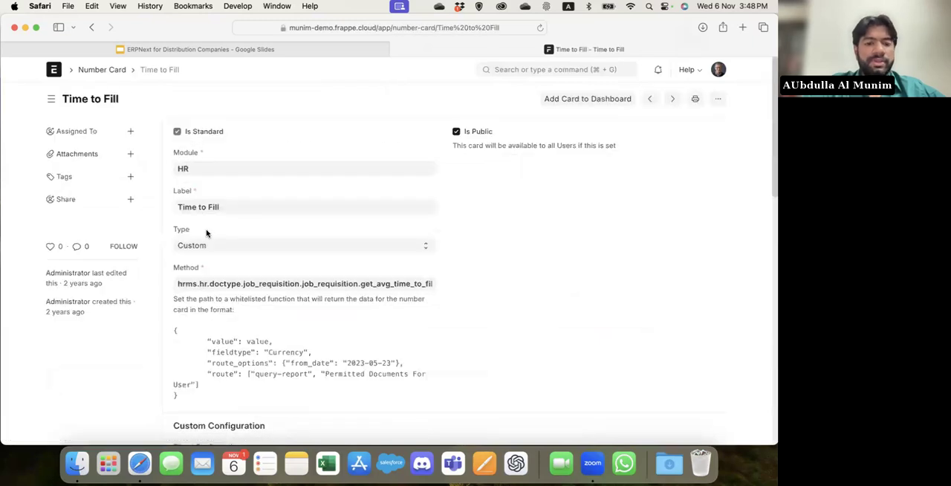
click(109, 71)
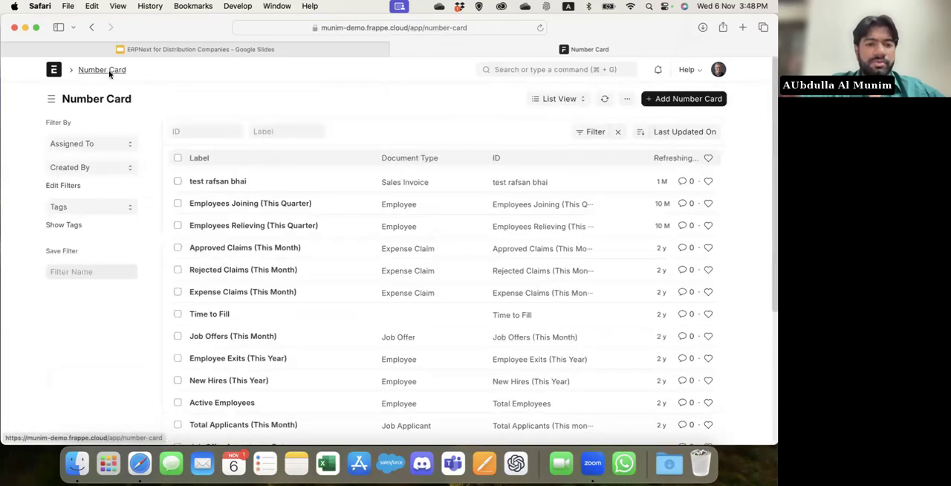
Filter the number cards by the label "sales" and review the Annual Sales card's function, stats and filter settings.
click(267, 131)
text(sales)
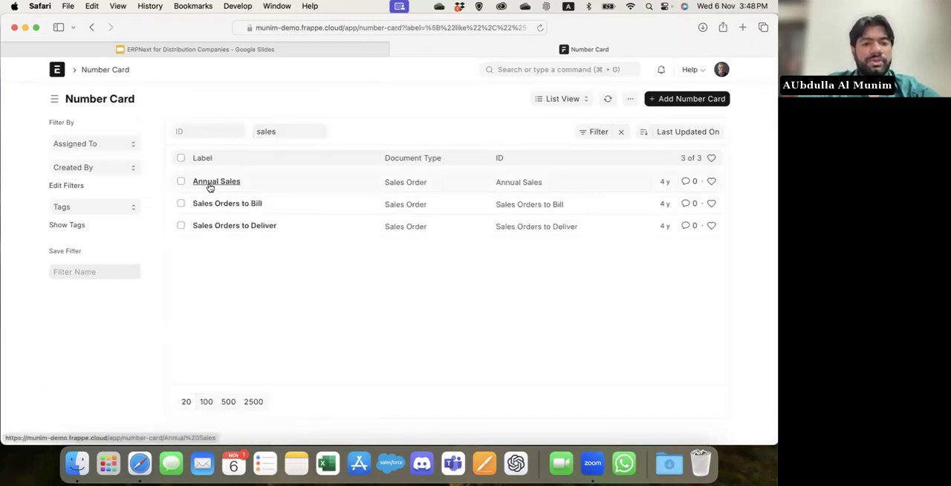
click(218, 182)
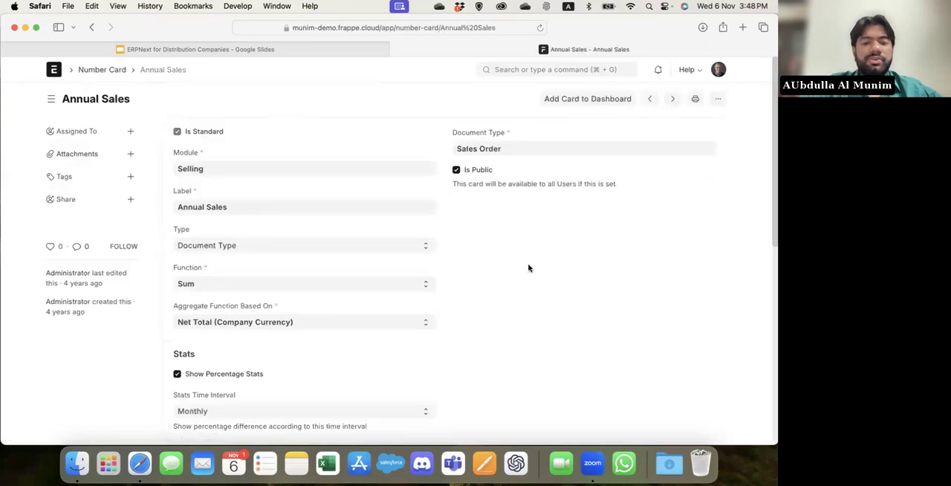
scroll(528, 268, down, 4)
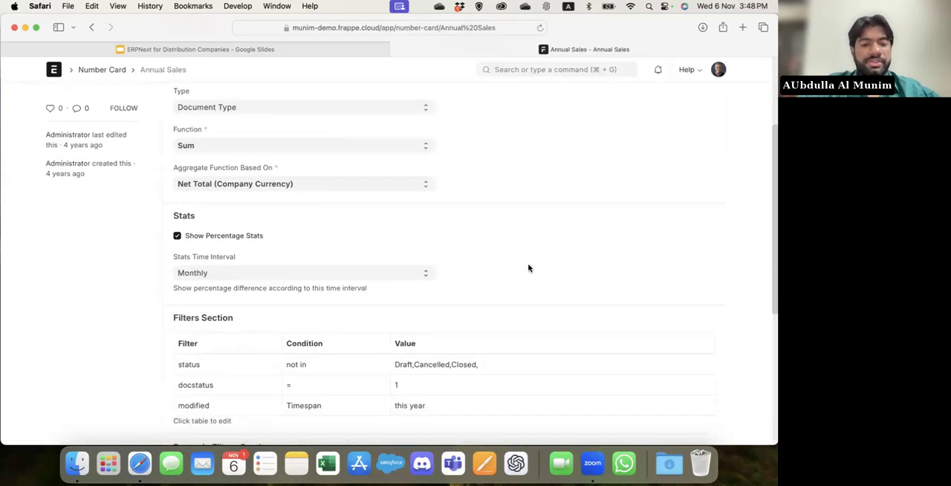
scroll(528, 268, up, 4)
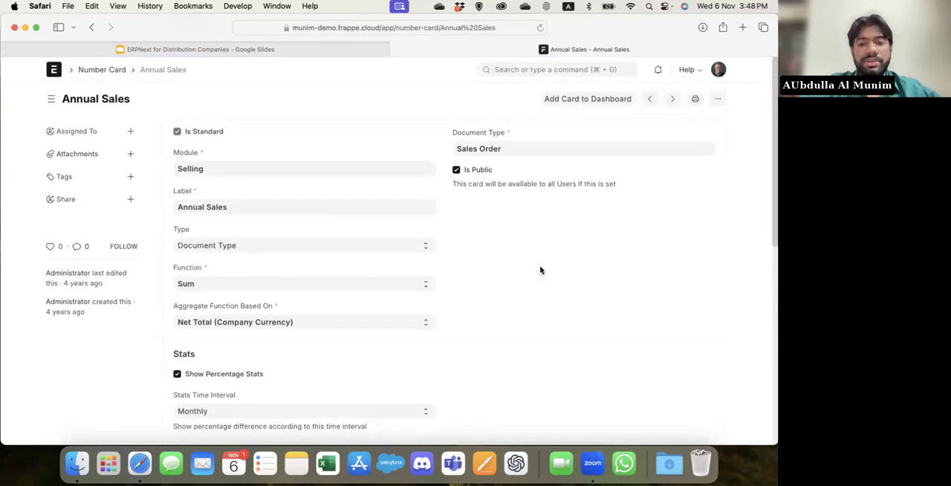
Search for "dashboard" to open the Dashboard Chart list, and review the Sales Invoice Chart's configuration.
click(515, 68)
text(dashboard)
key(Down)
key(Down)
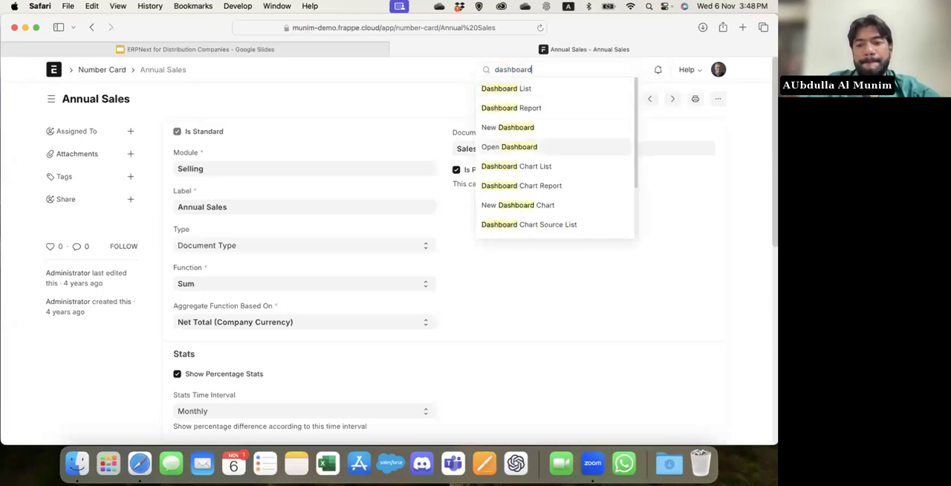
key(Down)
key(Return)
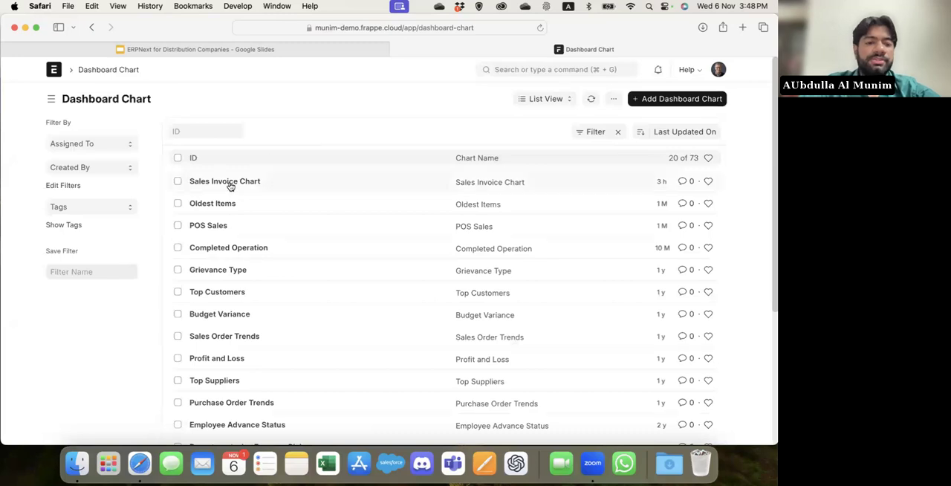
click(230, 183)
scroll(408, 267, down, 5)
scroll(408, 267, up, 5)
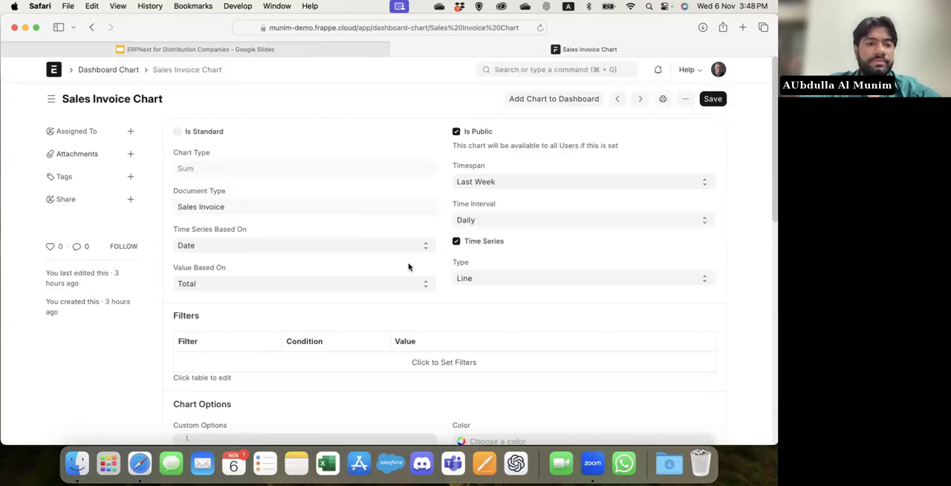
Open the Test Accounts record from the Dashboard list, review its charts table, and show the resulting dashboard.
click(550, 69)
text(dashboard)
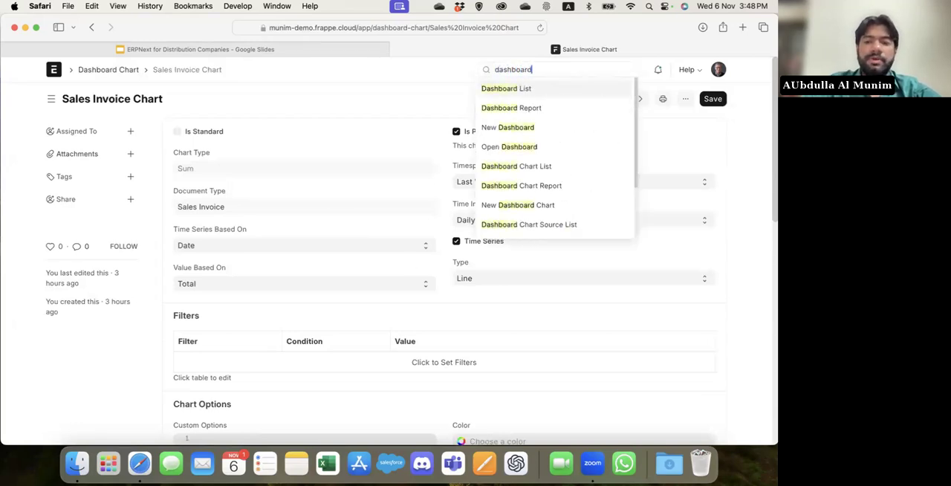
key(Return)
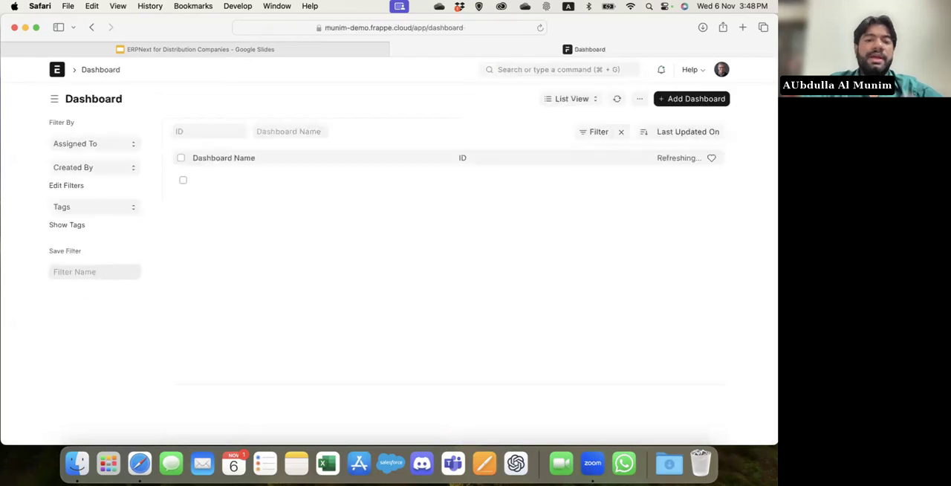
click(225, 183)
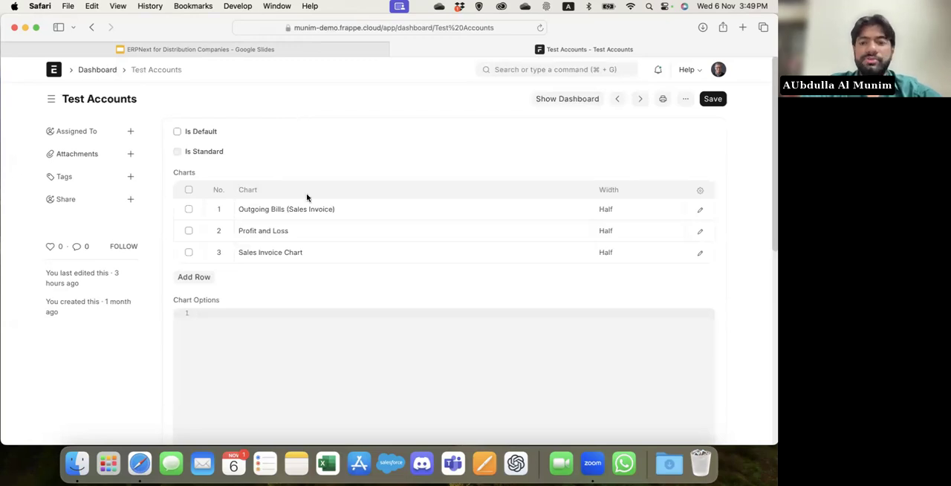
click(544, 103)
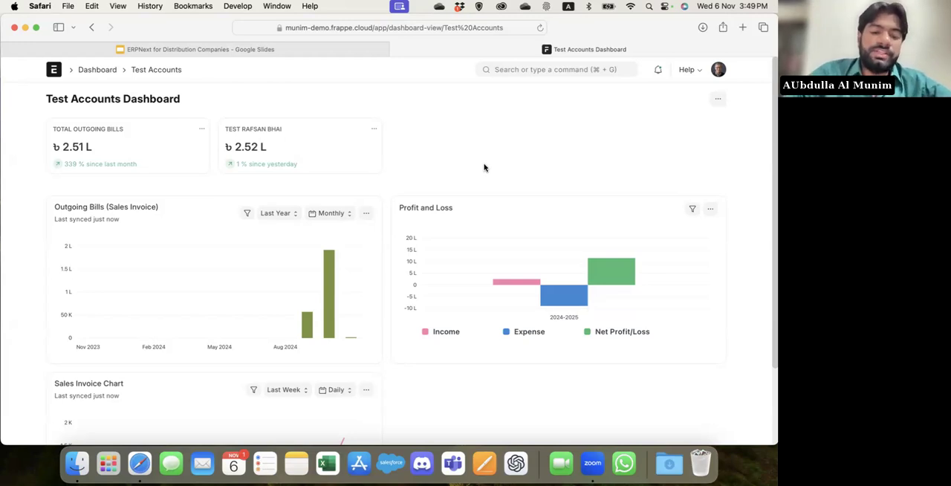
View the Stock workspace from the home page, and display the warehouses in Tree View.
click(54, 69)
click(87, 230)
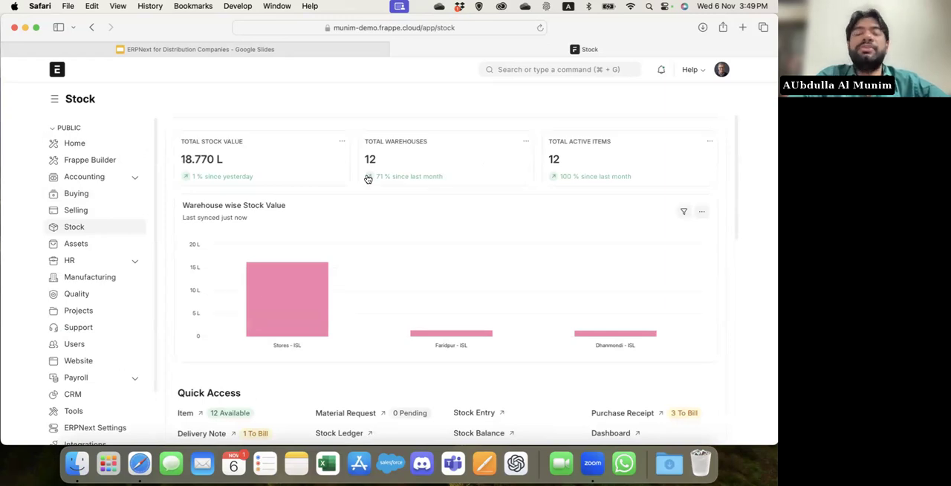
click(527, 69)
text(w)
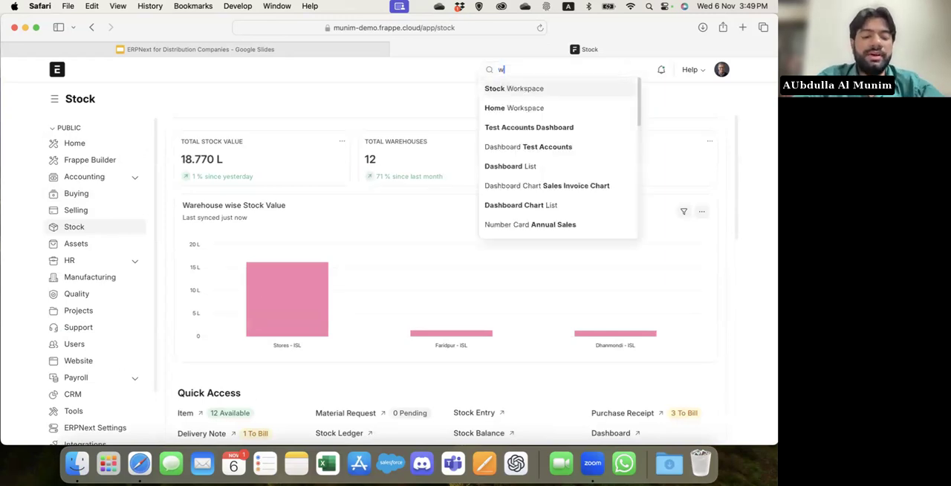
text(arehou)
key(Return)
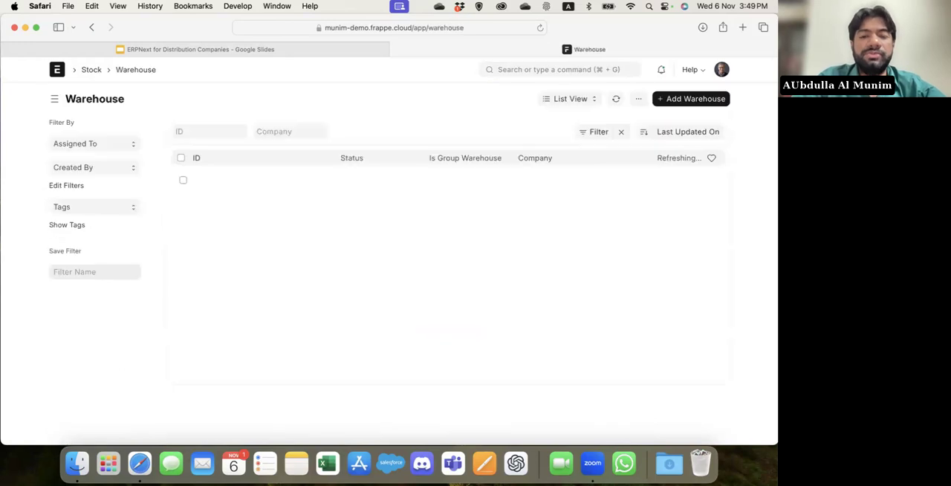
click(583, 98)
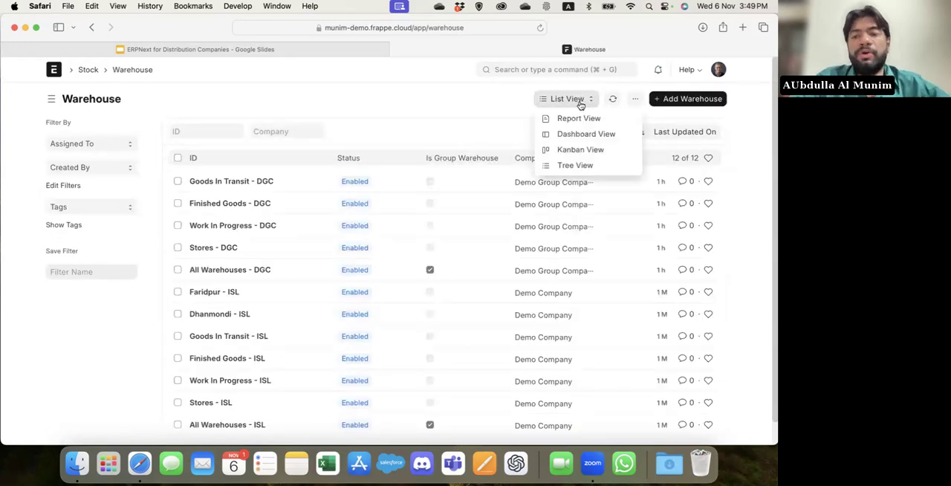
click(584, 167)
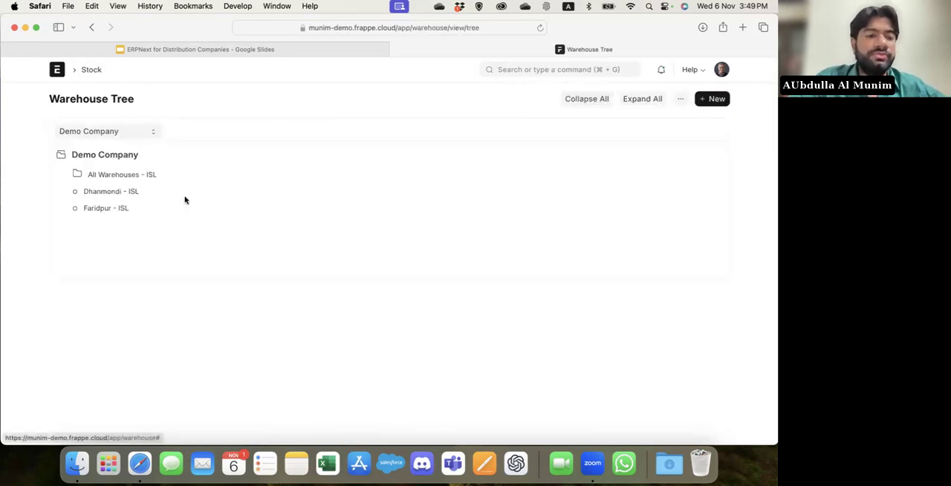
Examine the warehouse hierarchy under Demo Company and All Warehouses - ISL, and view the form for adding a child warehouse.
click(121, 175)
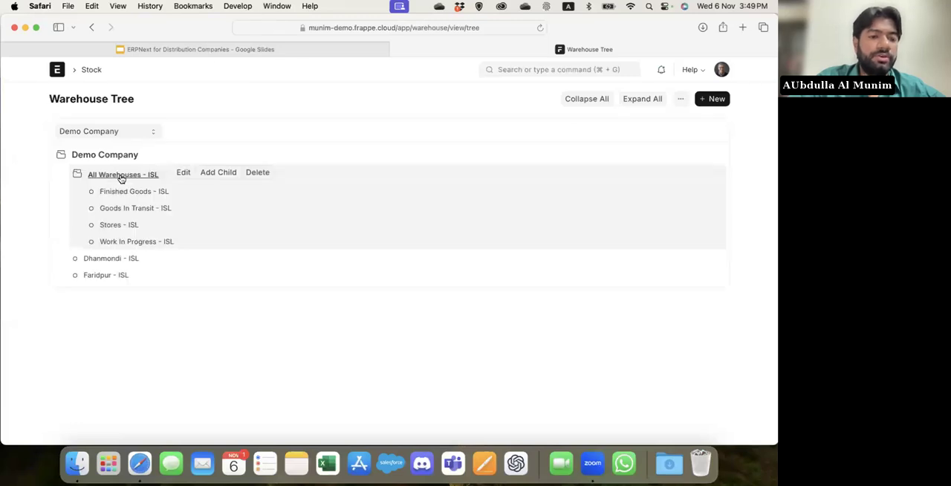
click(121, 176)
click(93, 155)
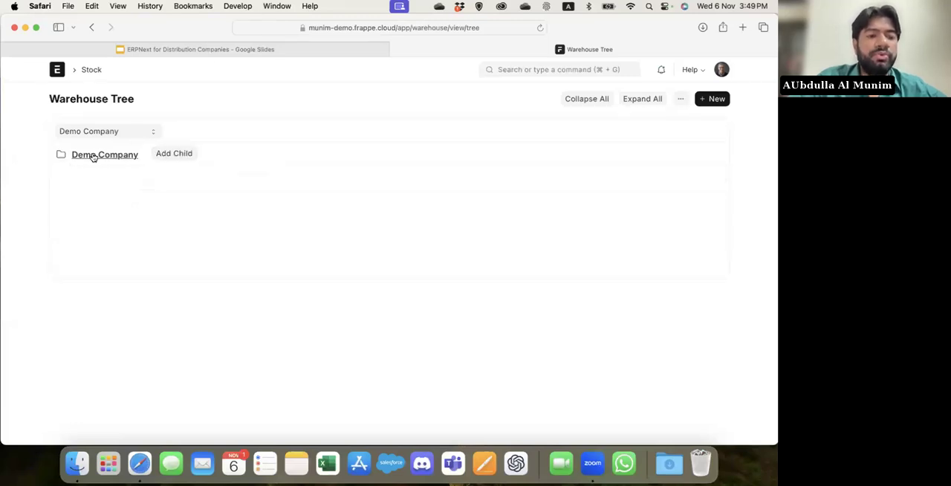
click(118, 155)
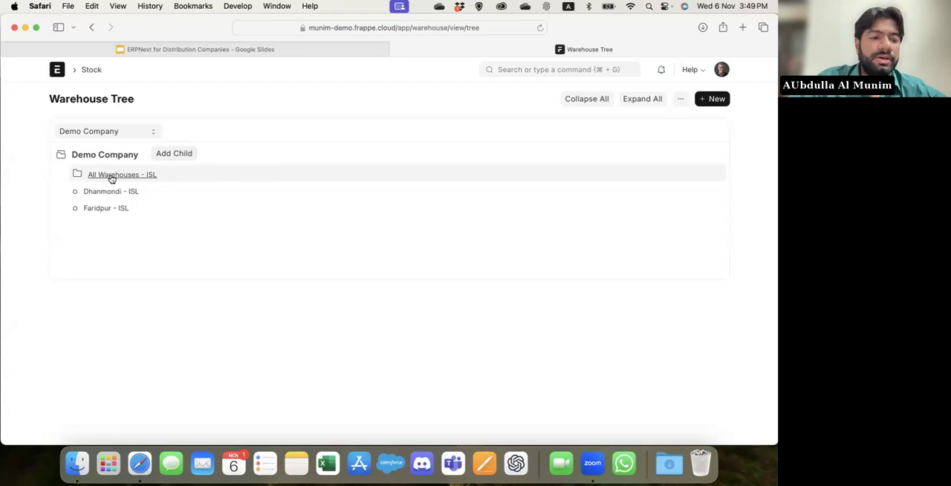
click(111, 178)
click(224, 174)
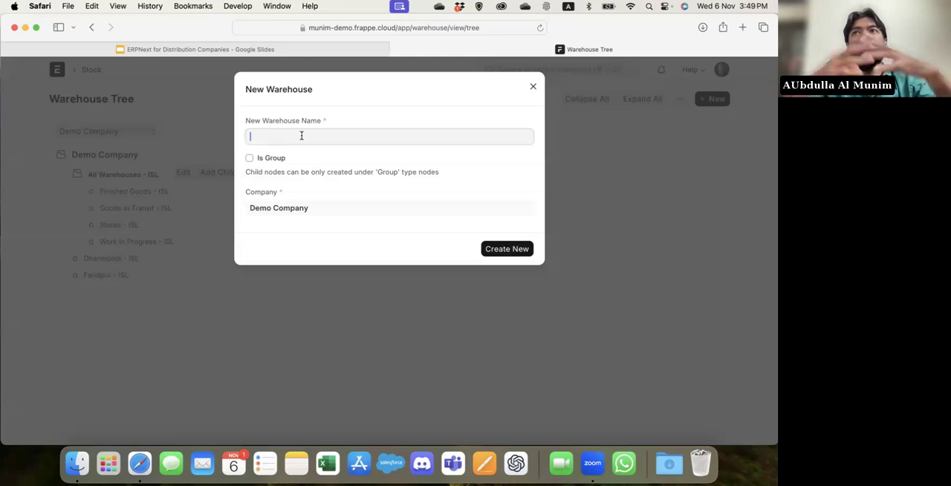
click(533, 89)
Create a group warehouse named USA directly under Demo Company.
click(98, 155)
click(177, 157)
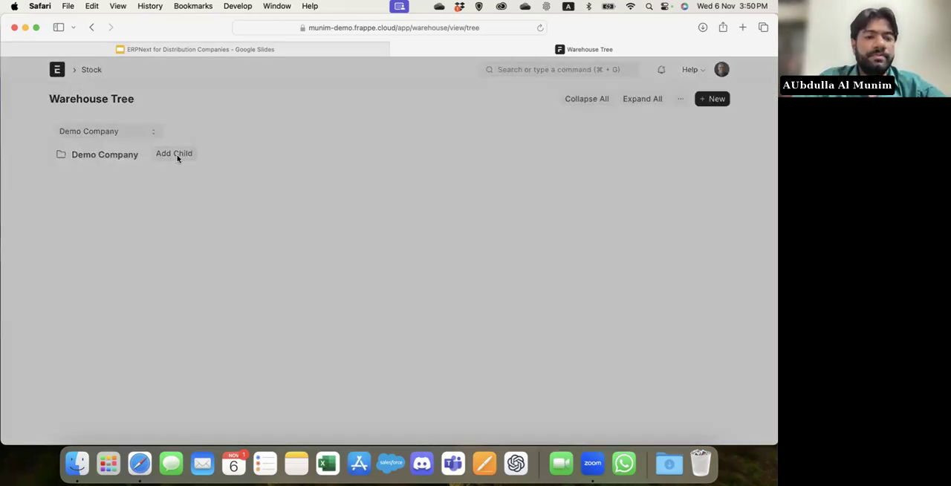
text(USA)
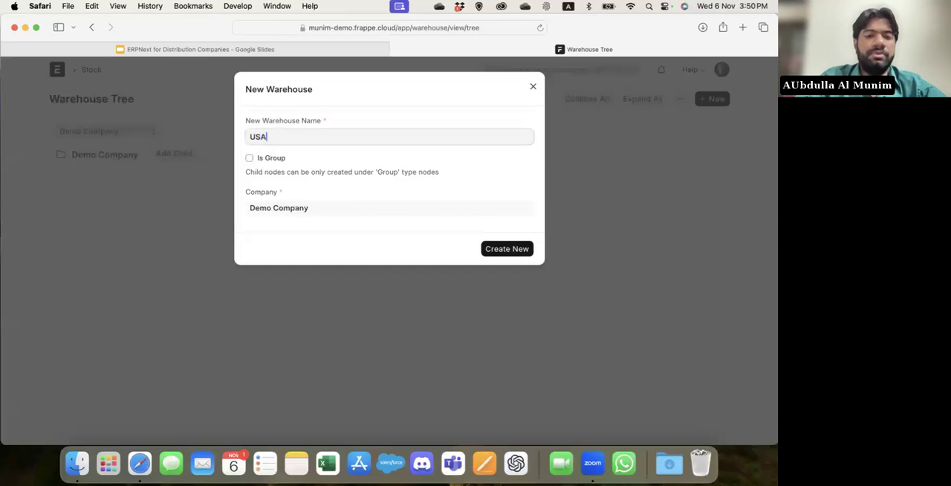
click(275, 161)
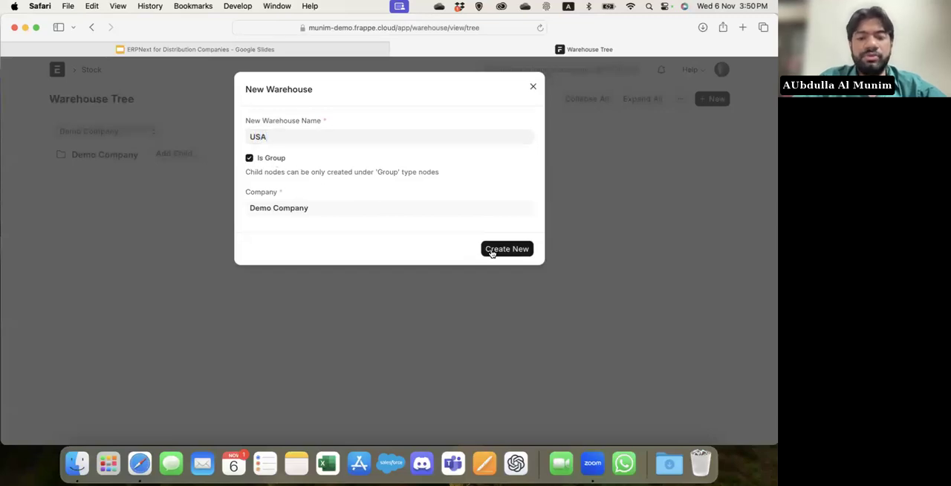
click(491, 251)
Add a non-group child warehouse named New York City under the USA group warehouse.
click(101, 230)
click(192, 225)
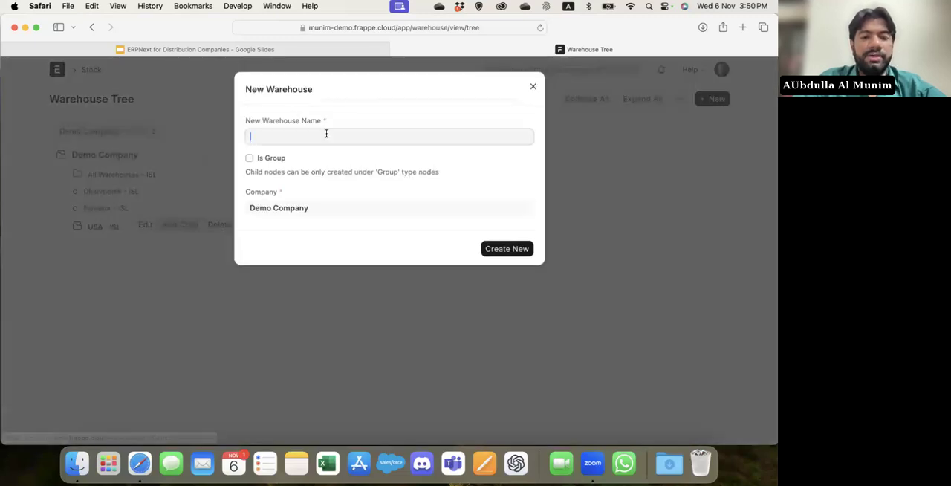
text(New York City)
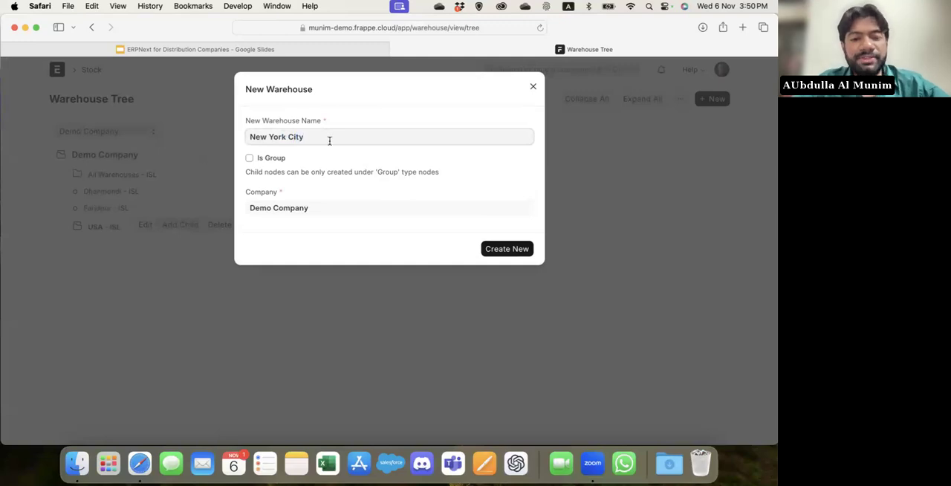
click(514, 253)
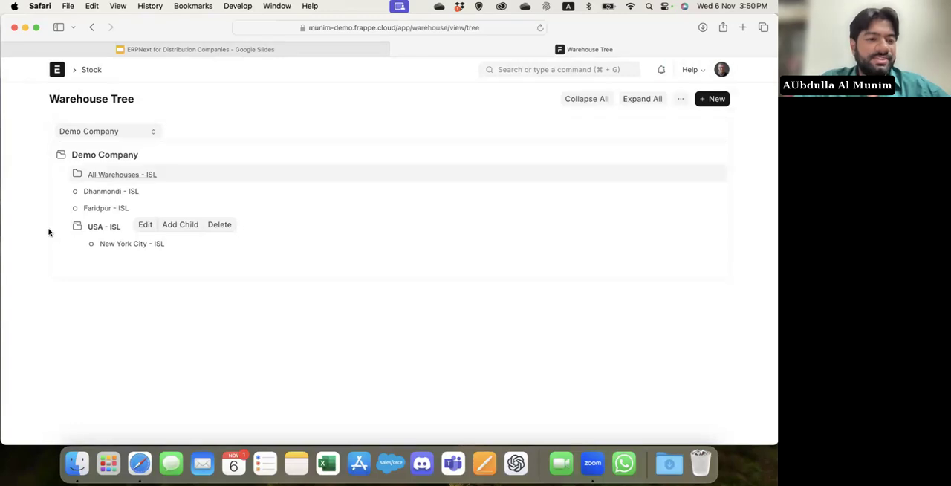
Add another non-group child warehouse named Test under the USA group warehouse.
click(191, 225)
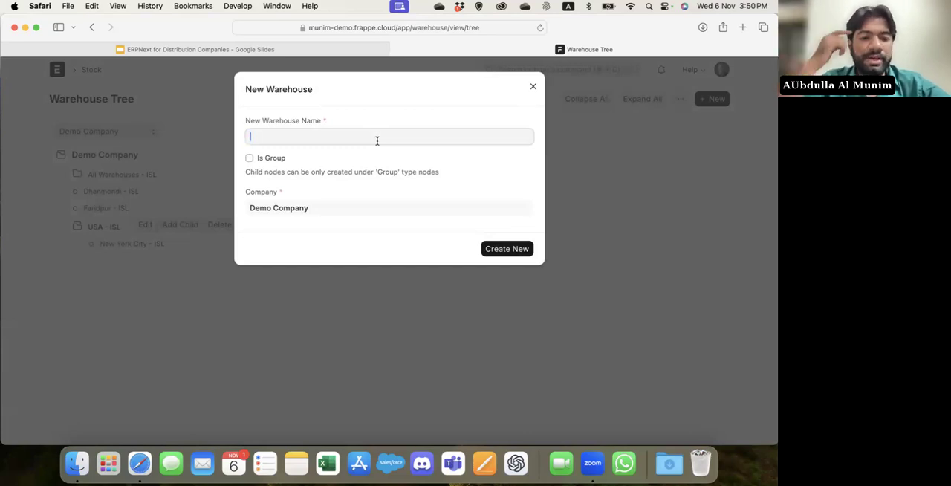
text(est)
click(507, 249)
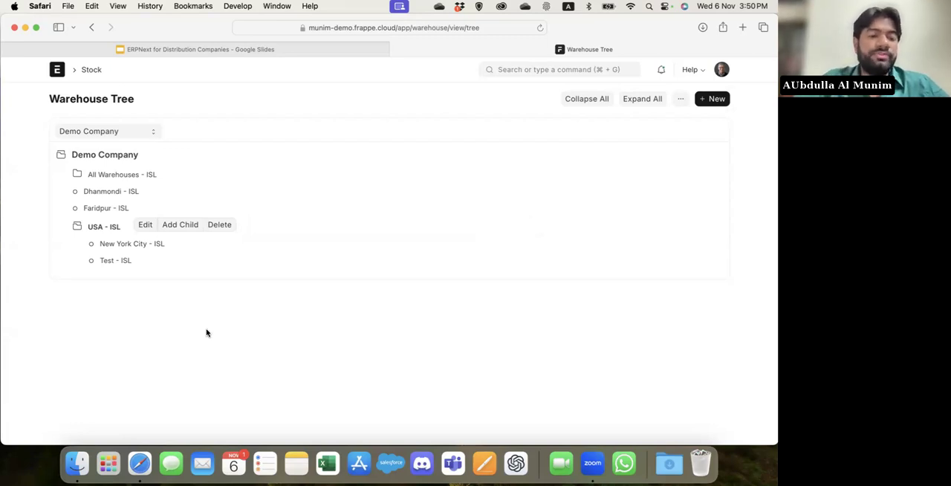
Open the New York City - ISL warehouse record and review its Warehouse Contact Info and Transit sections.
click(535, 69)
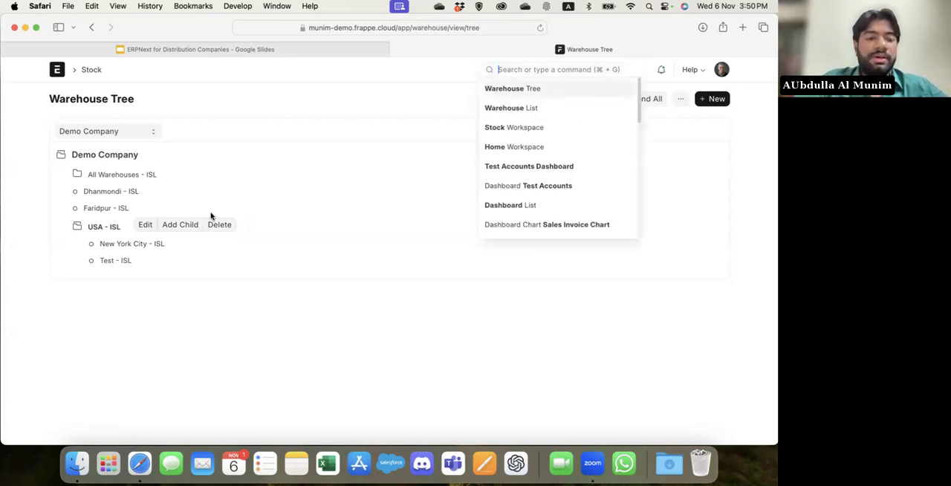
click(122, 245)
click(184, 244)
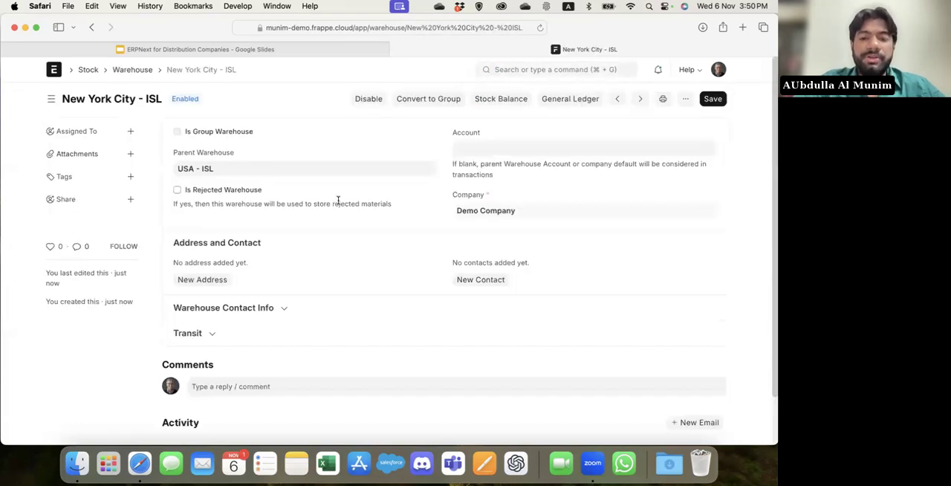
click(295, 314)
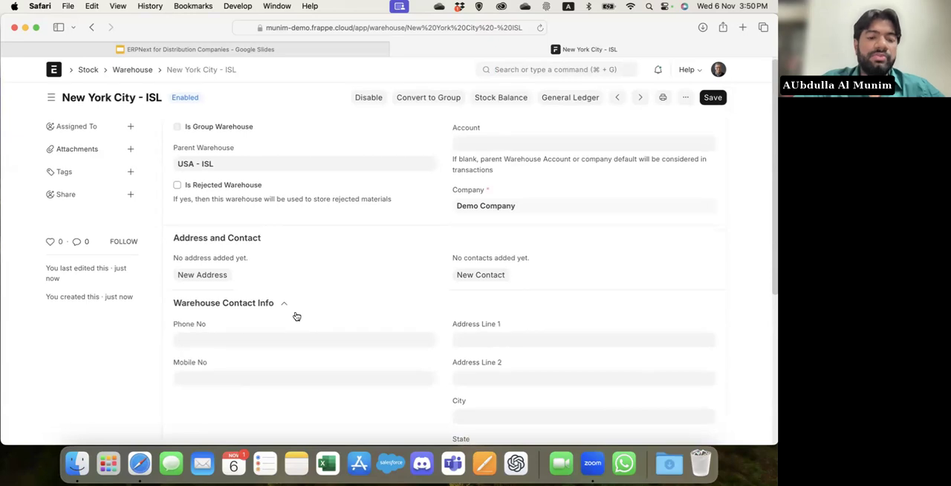
scroll(295, 316, down, 3)
click(246, 396)
scroll(246, 397, down, 2)
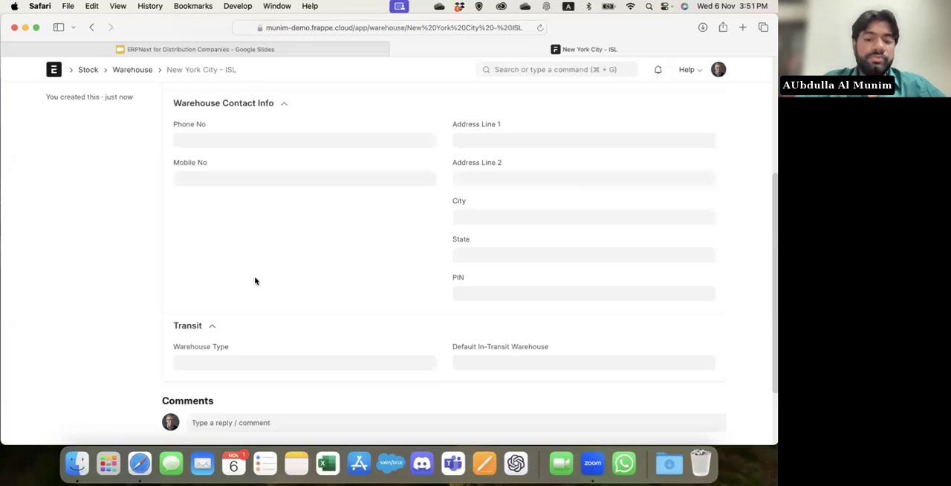
scroll(255, 281, up, 5)
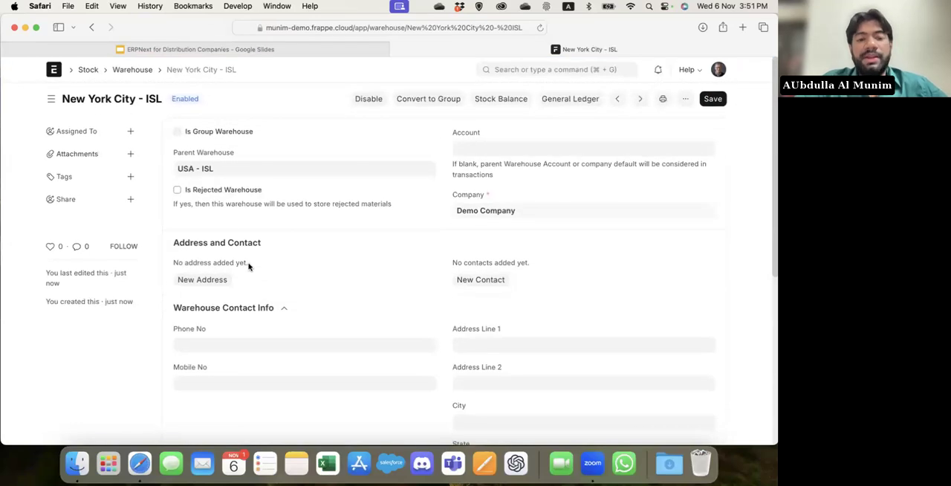
Try the Is Rejected Warehouse option and review the accounts selectable for the New York City warehouse, leaving the account blank.
click(177, 191)
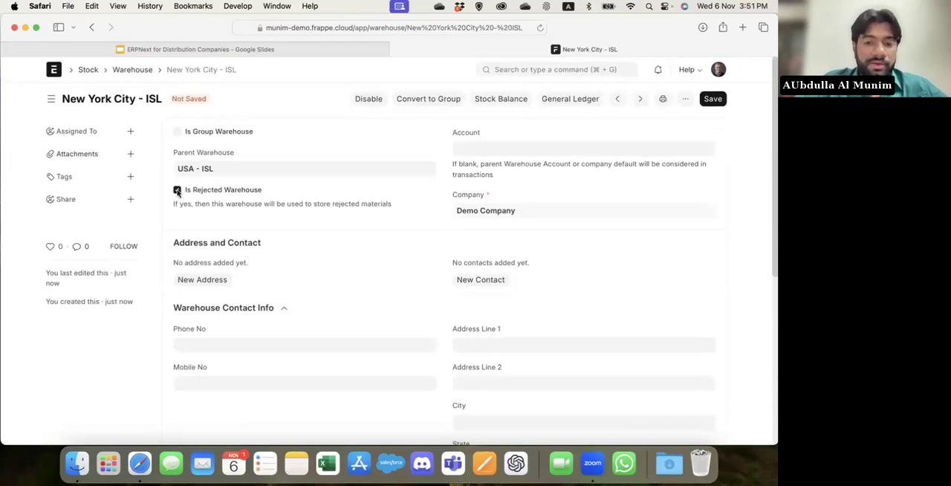
click(177, 191)
click(483, 152)
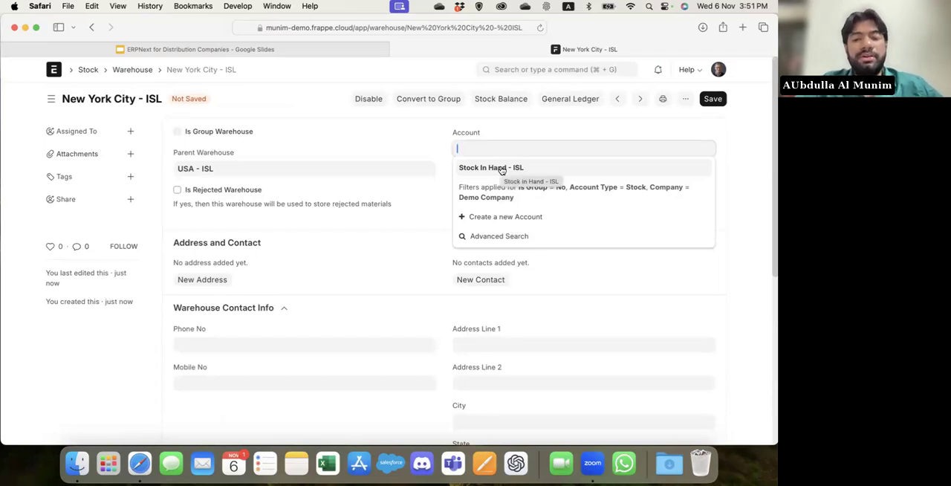
click(404, 232)
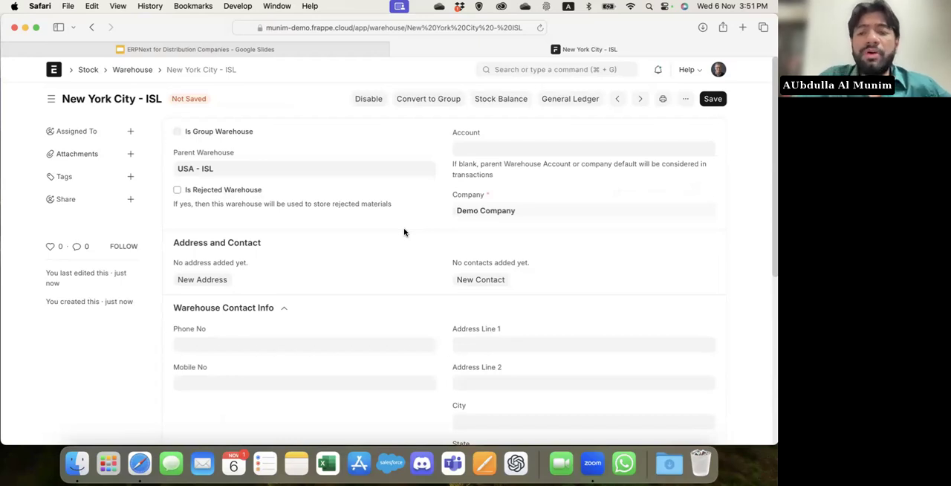
drag(579, 163, 631, 169)
click(631, 172)
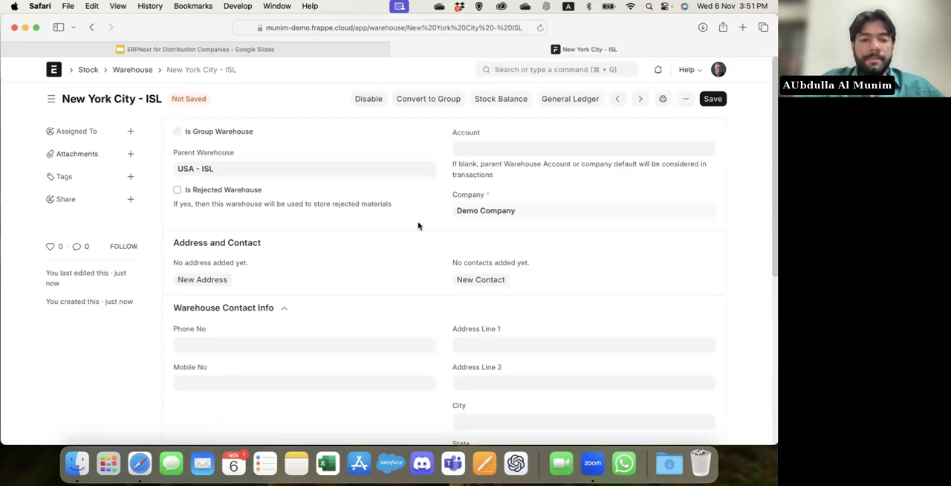
click(503, 151)
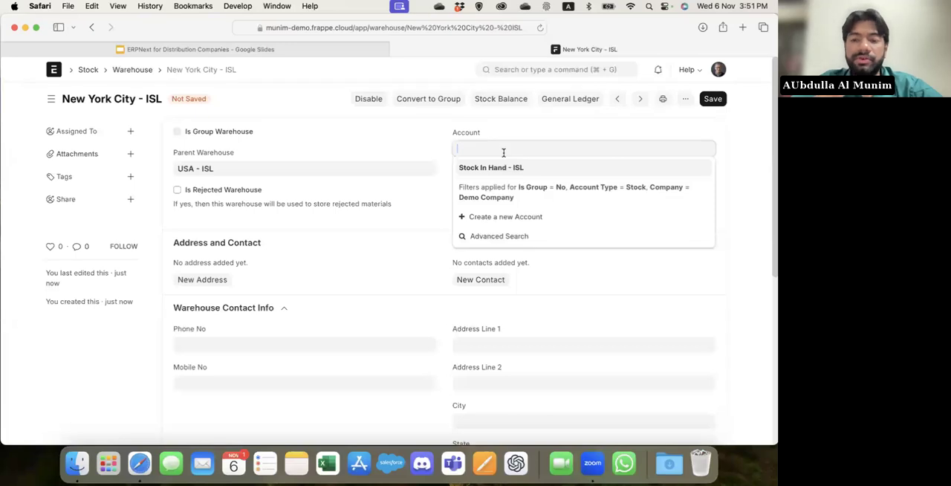
click(312, 87)
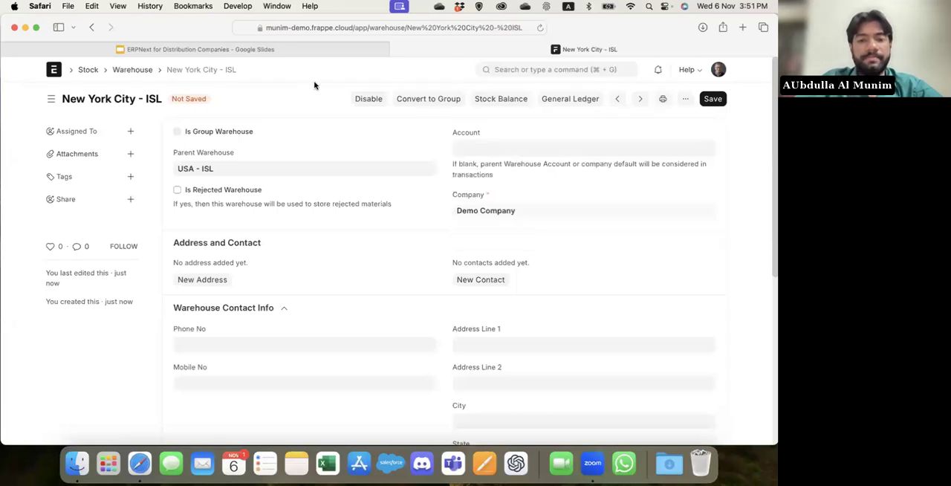
Search for "terr" to open the Territory List, and review the territories and their parent territories.
click(518, 66)
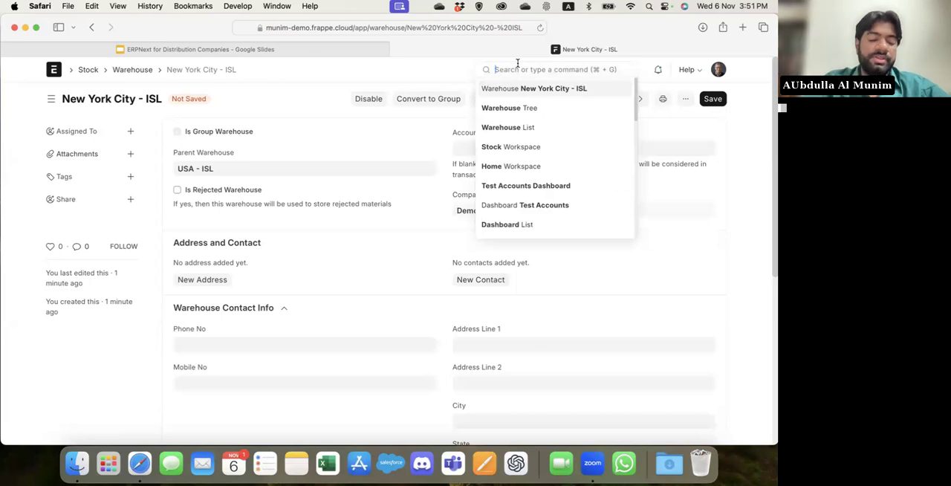
text(terr)
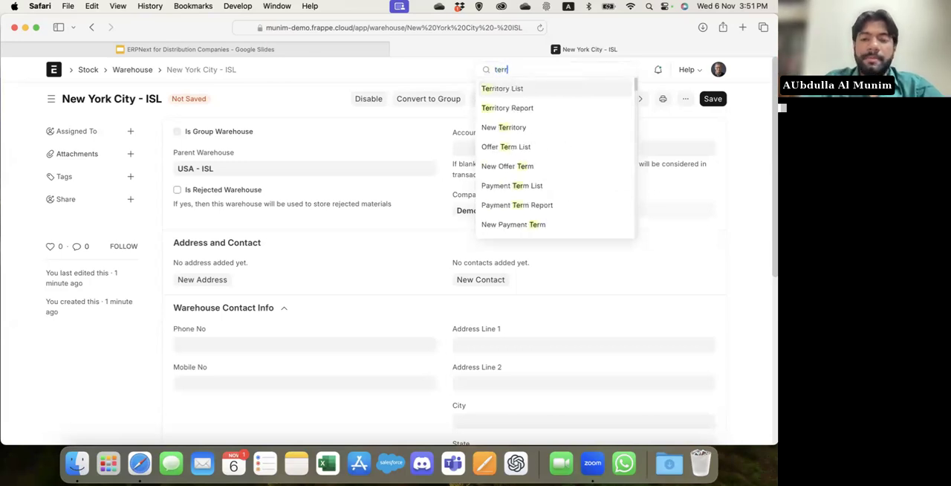
key(Return)
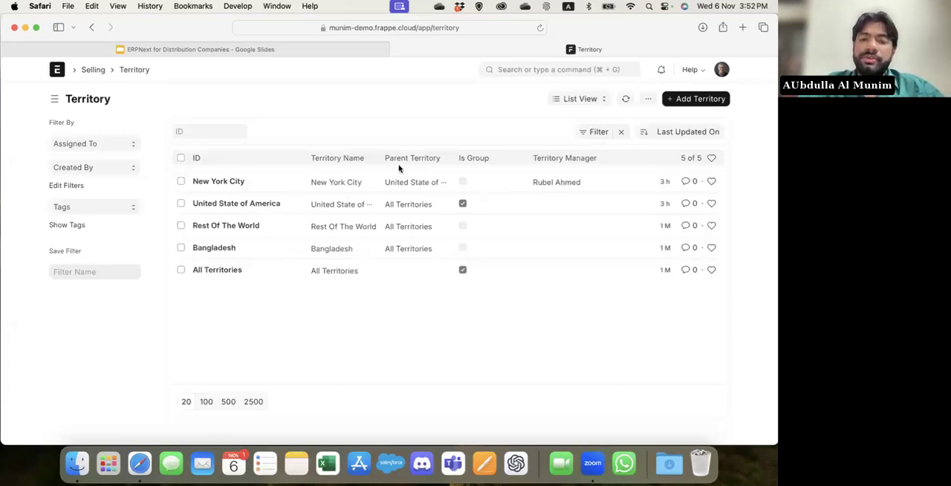
Open the Item List through the search and start a new item in the full form.
click(563, 69)
text(item)
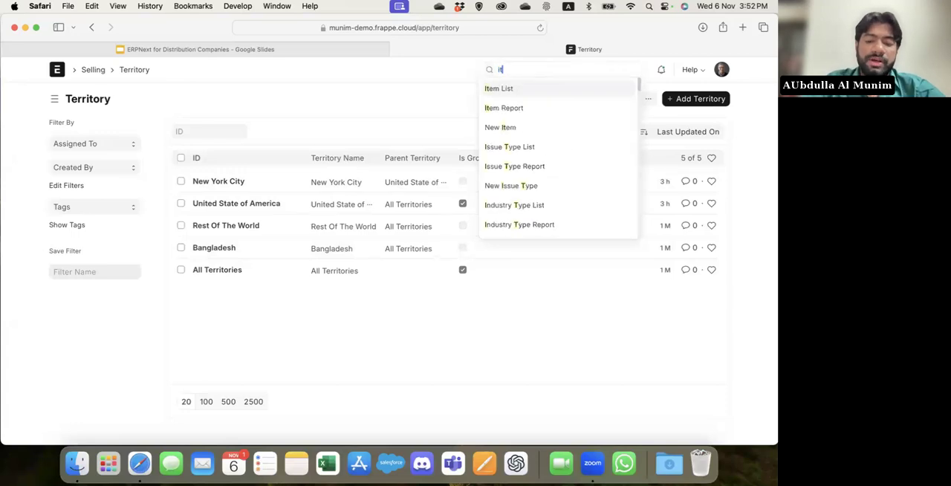
key(Return)
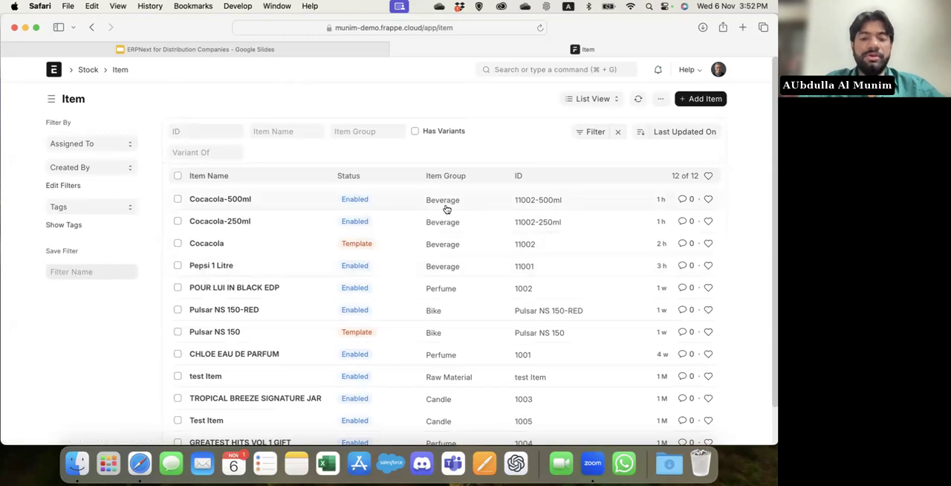
click(713, 104)
click(294, 298)
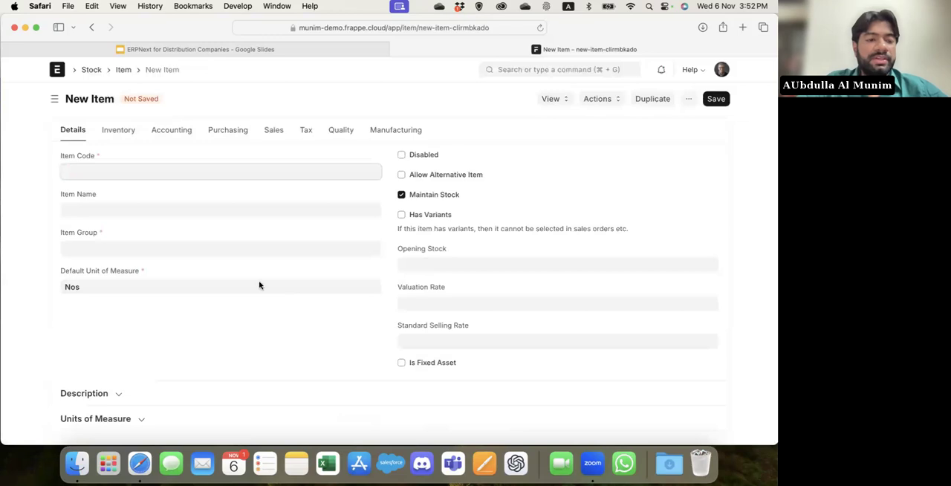
Enter 11007 as the new item's code and Mountain Dew as its name.
text(11003)
key(BackSpace)
text(7)
click(99, 214)
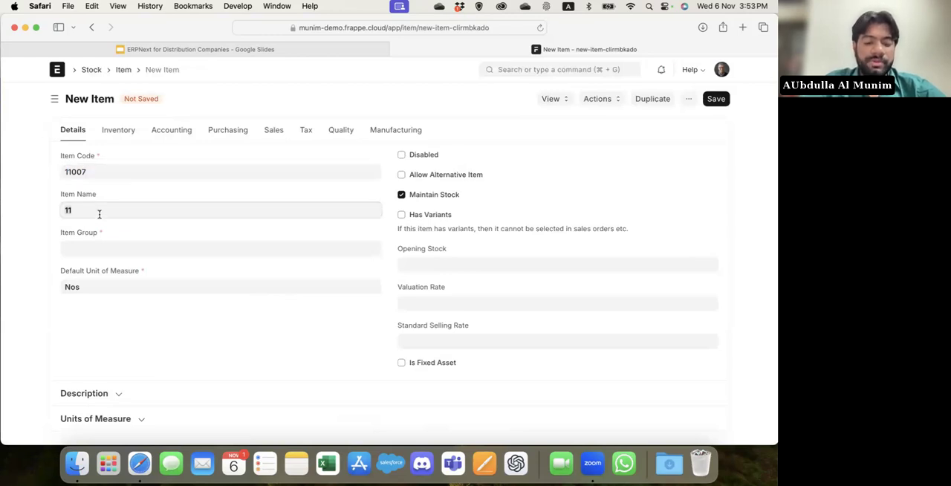
key(BackSpace)
key(BackSpace)
text(Mounta)
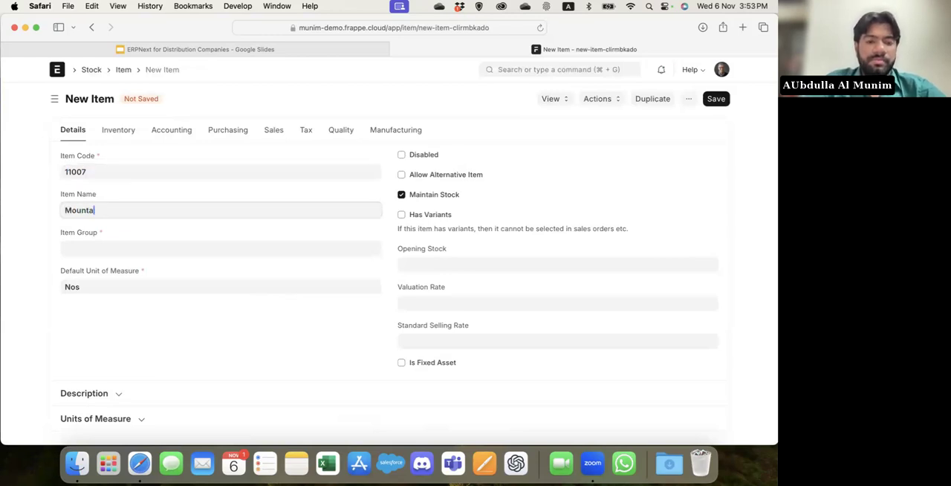
text(in Dew)
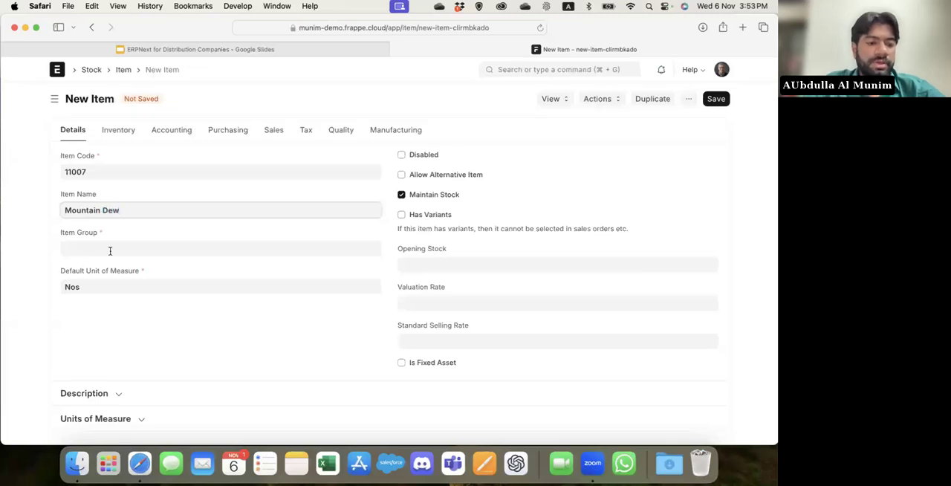
Assign the Mountain Dew item to the Beverage item group and enable Has Variants.
click(110, 251)
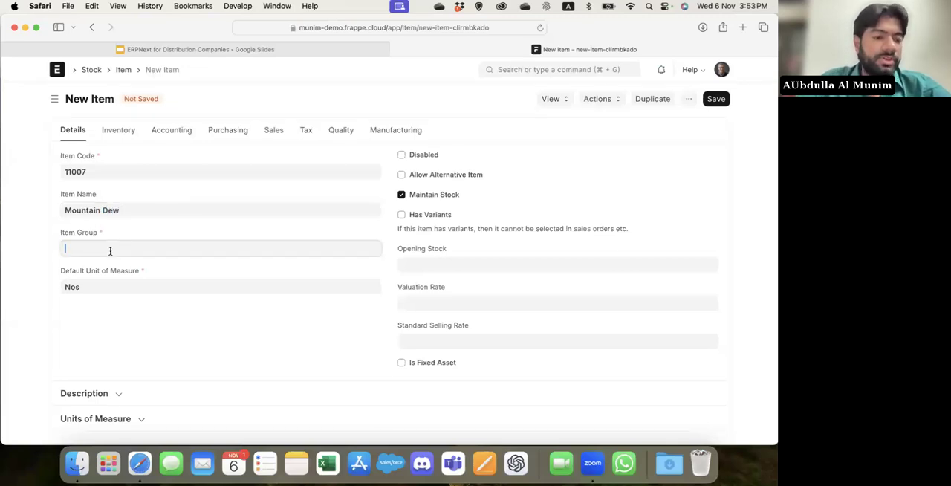
click(115, 269)
click(135, 327)
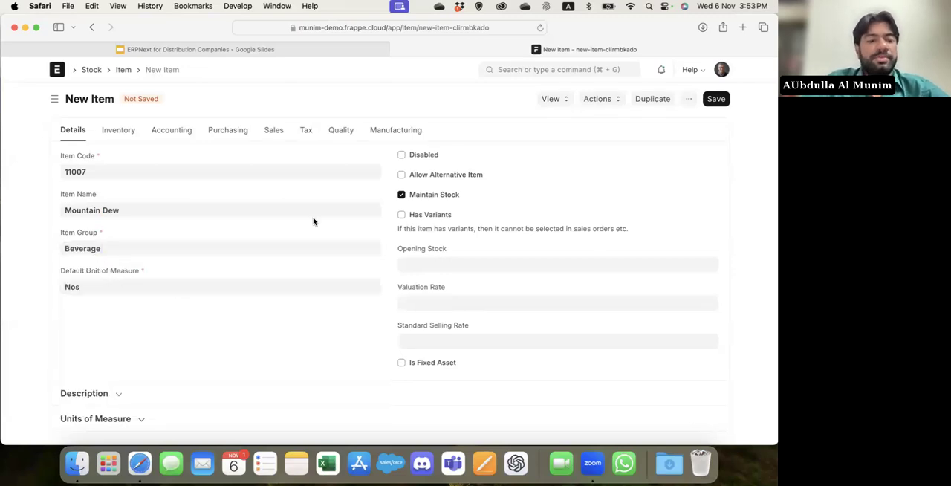
click(418, 216)
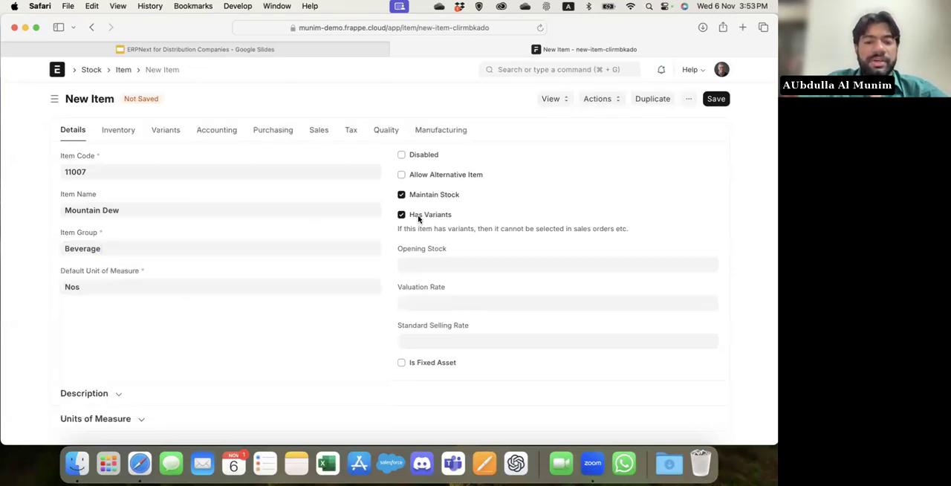
Keep Has Variants enabled, add Size as the Mountain Dew item's variant attribute, and save the item.
click(418, 217)
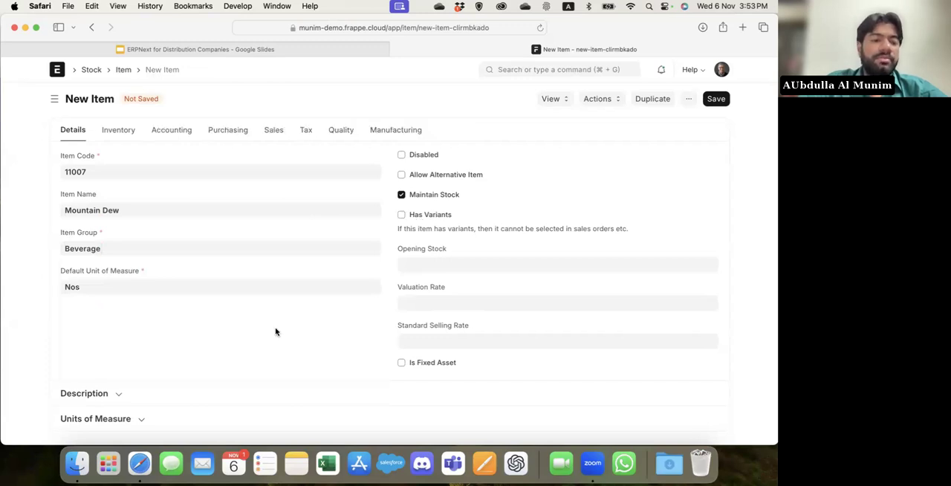
click(439, 215)
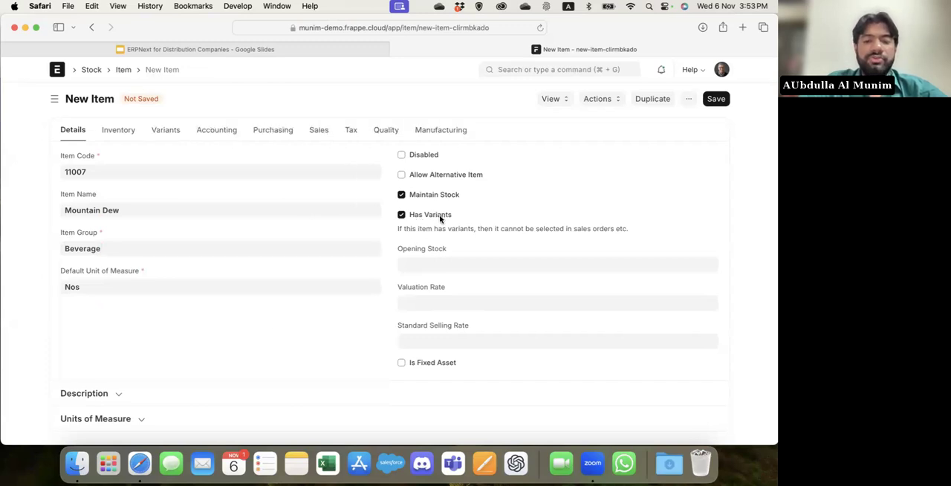
click(162, 131)
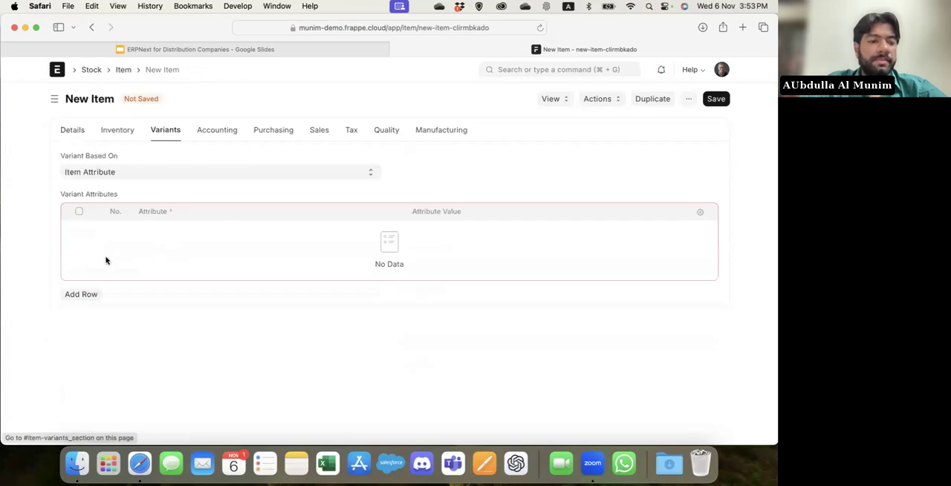
click(82, 292)
click(206, 236)
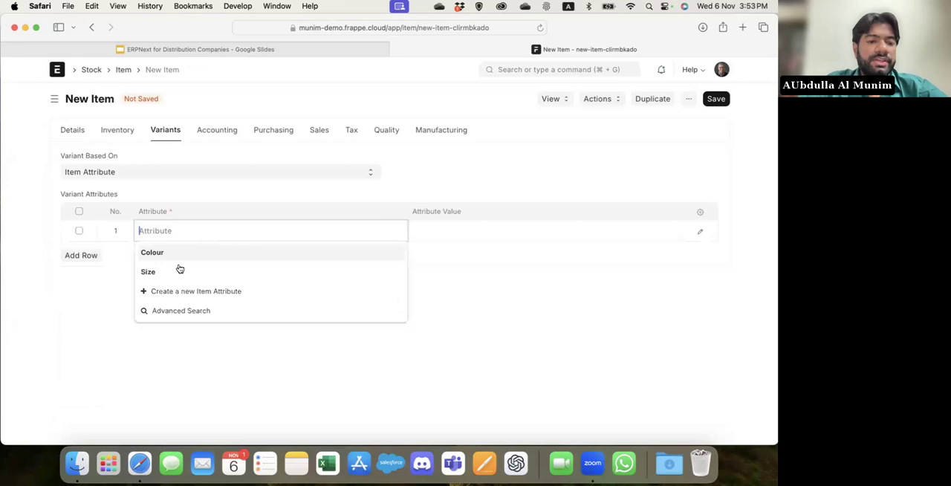
click(170, 275)
key(super+s)
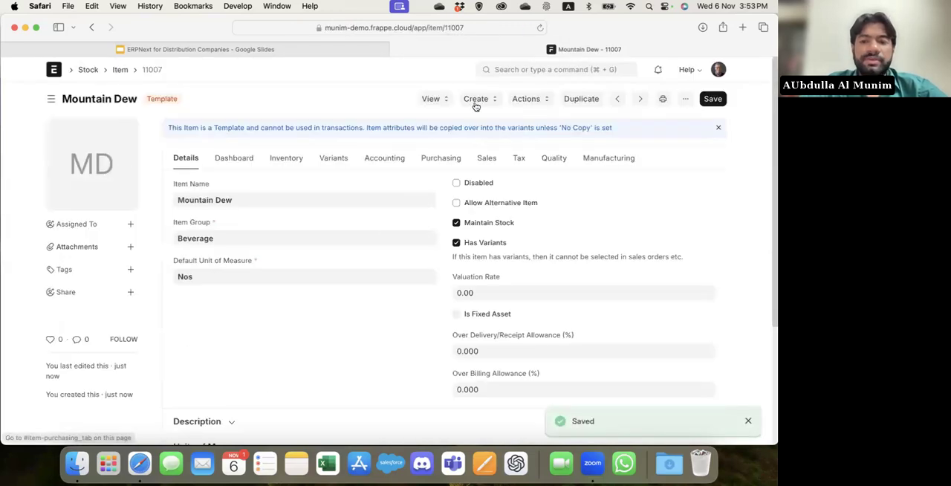
click(481, 99)
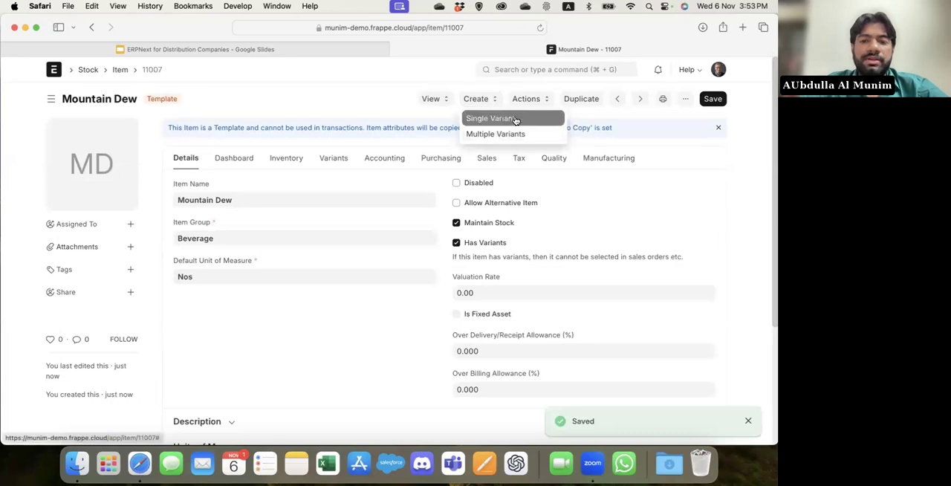
click(513, 120)
click(531, 87)
Create multiple variants of Mountain Dew for the 250 ML and 500 ML sizes.
click(480, 99)
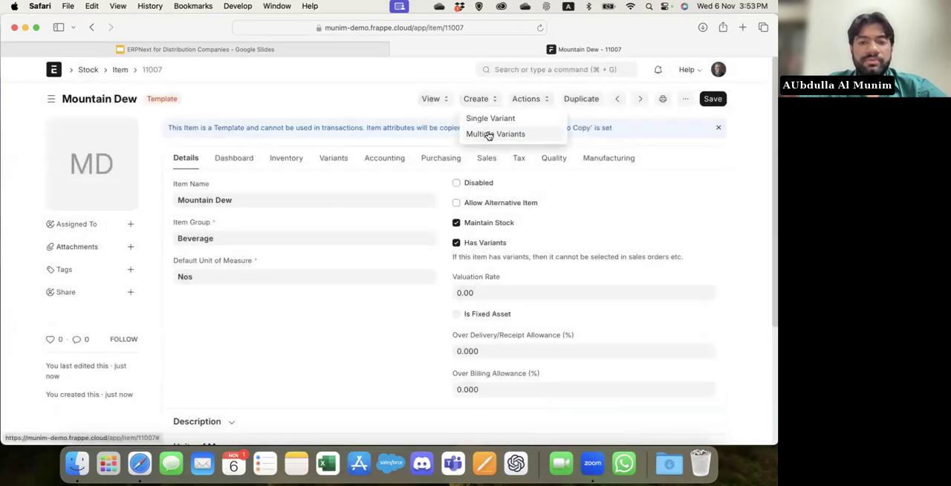
click(488, 132)
click(248, 240)
click(248, 256)
click(497, 291)
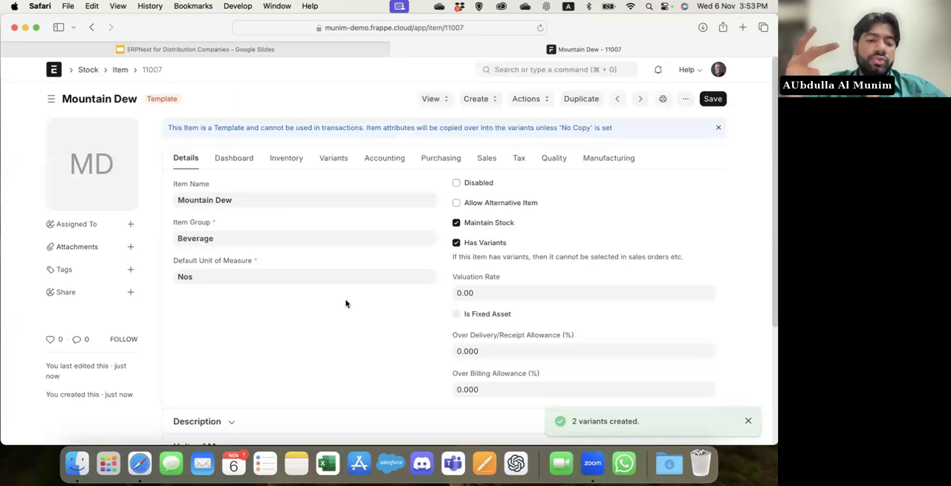
Return to the Item List and start another new item in the full form.
click(119, 69)
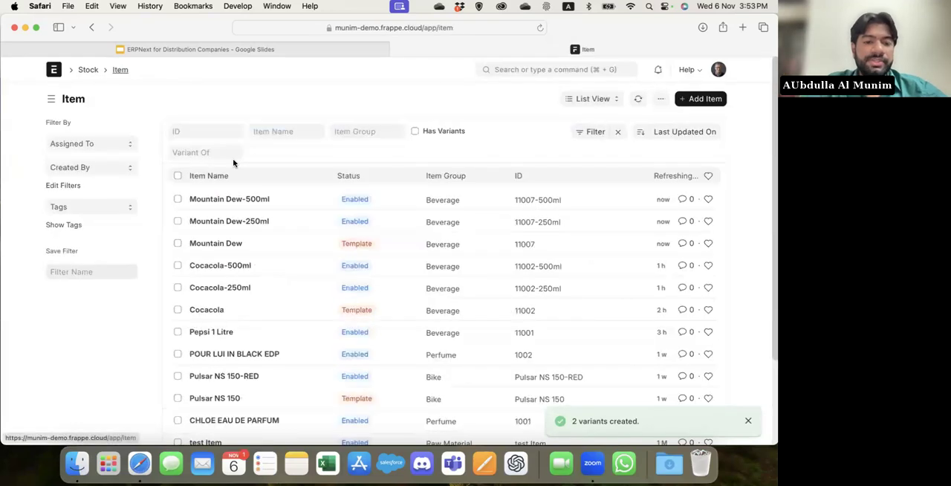
click(702, 99)
click(273, 294)
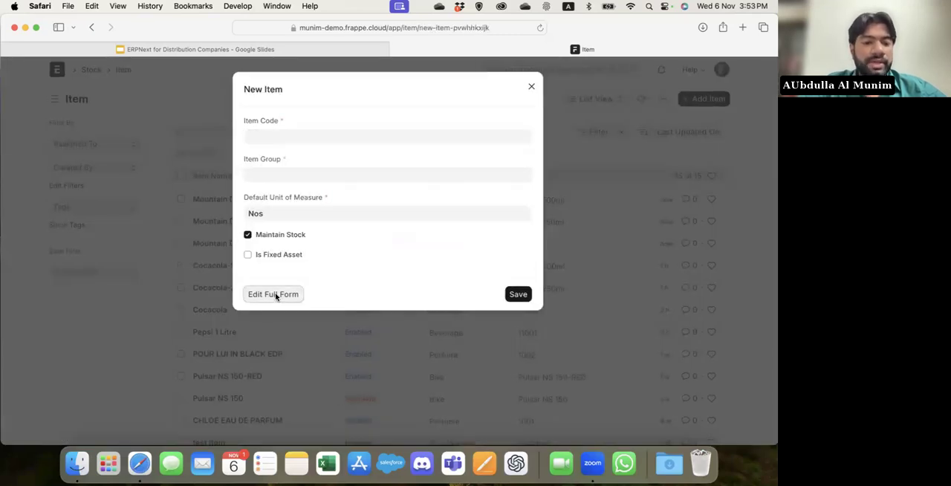
Enter Test Product 1 as the new item's code.
text(Test {r)
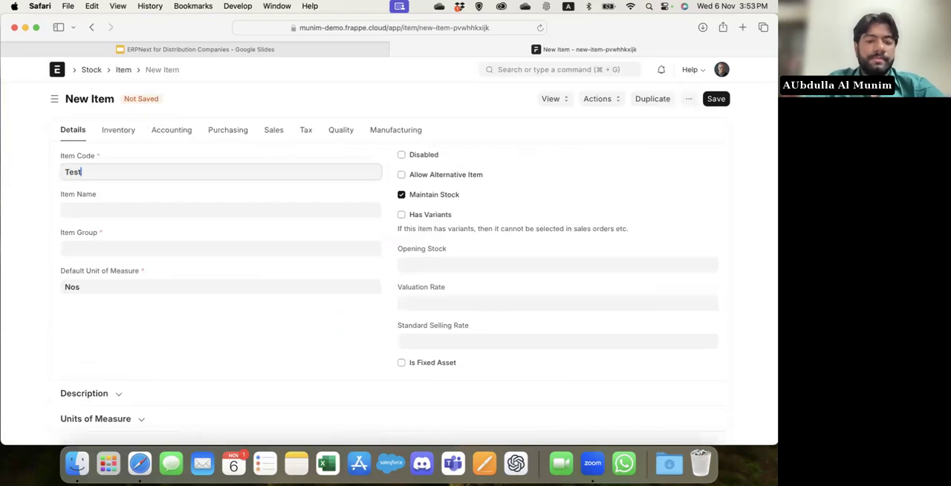
key(BackSpace)
key(BackSpace)
key(BackSpace)
text(Product 1)
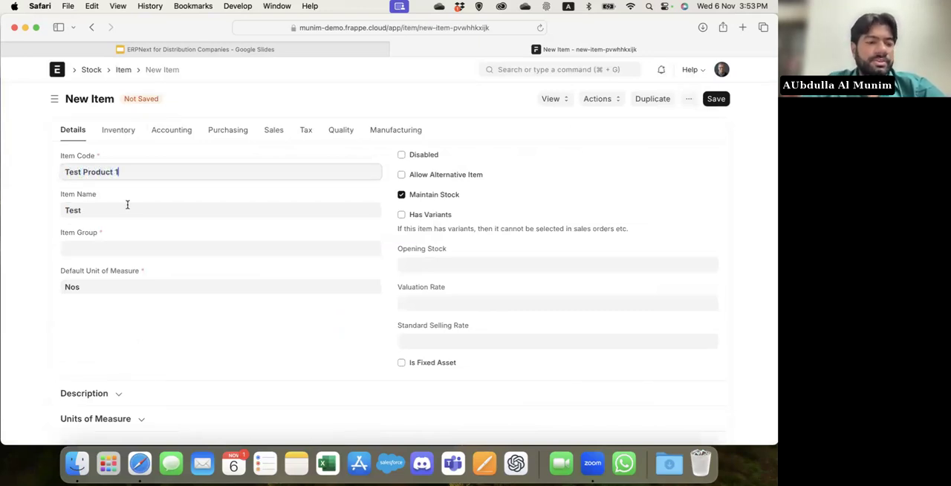
Set the new item's code to 110002 and its name to Test Product 1.
key(super+a)
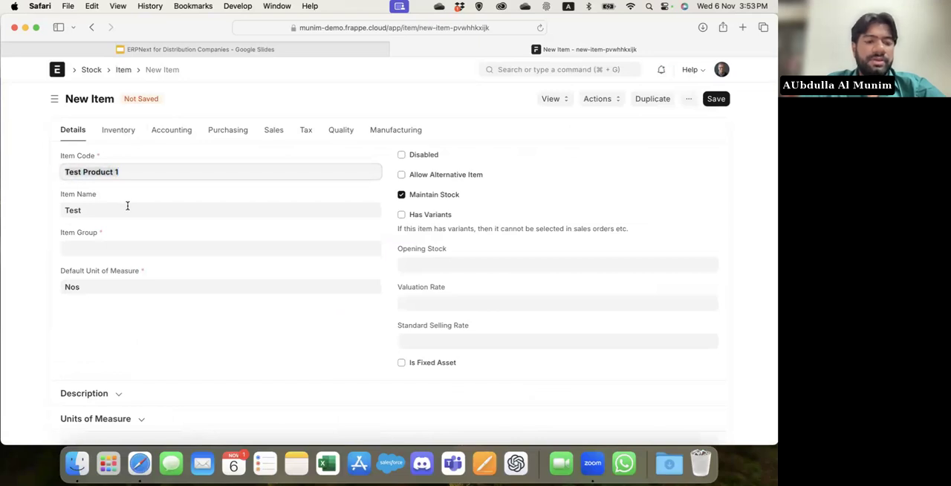
key(BackSpace)
text(11000)
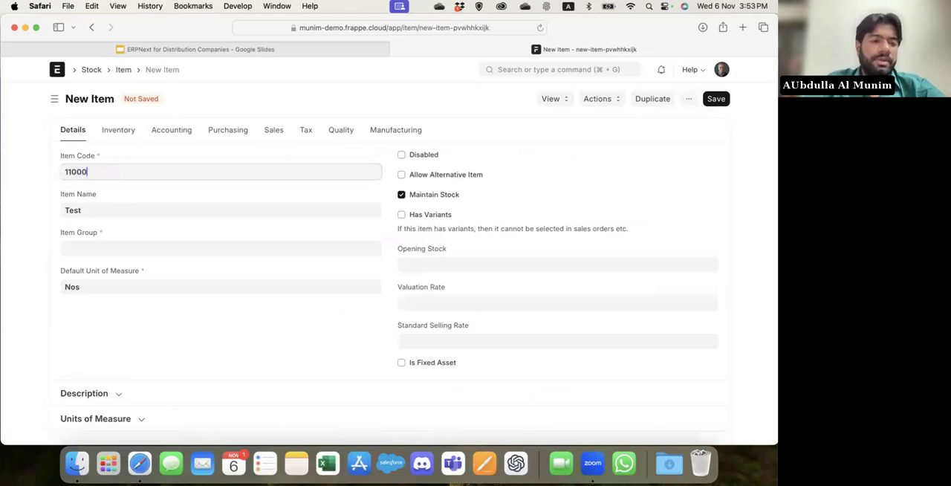
text(2)
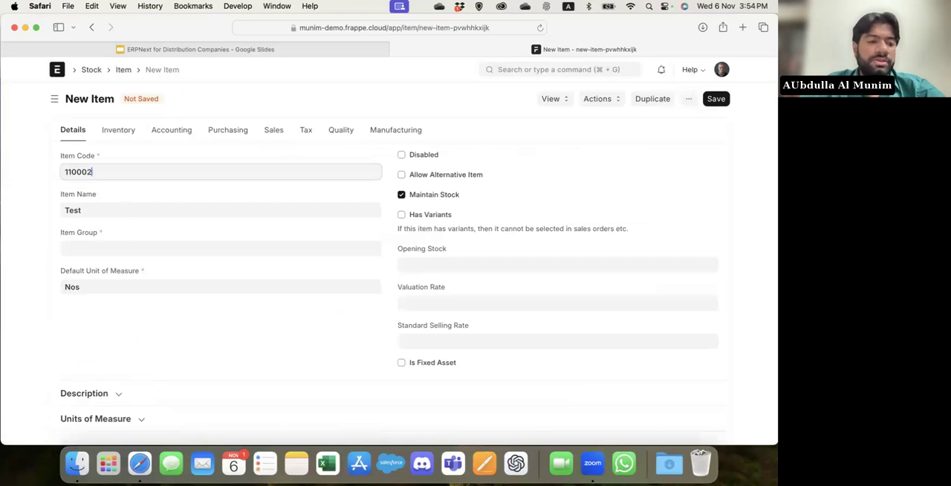
double_click(94, 210)
text(Test Product 1)
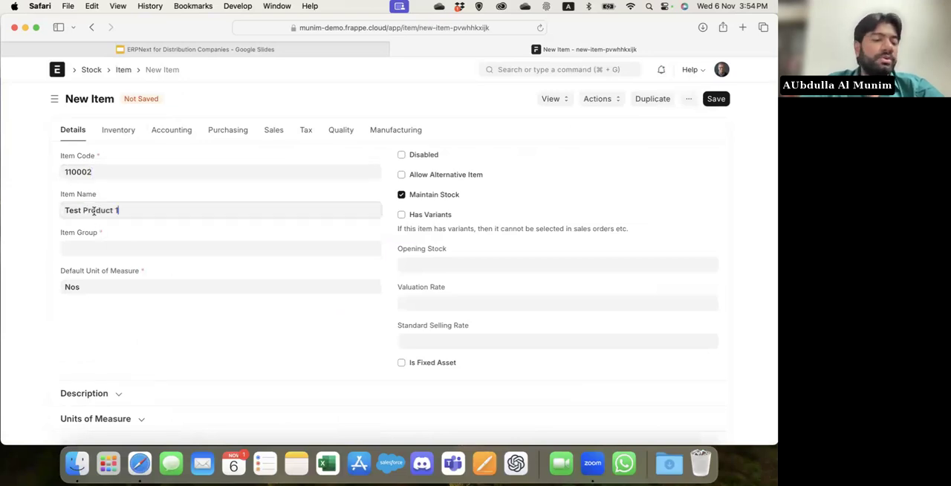
Assign Test Product 1 to the Beverage item group and save the item.
click(99, 248)
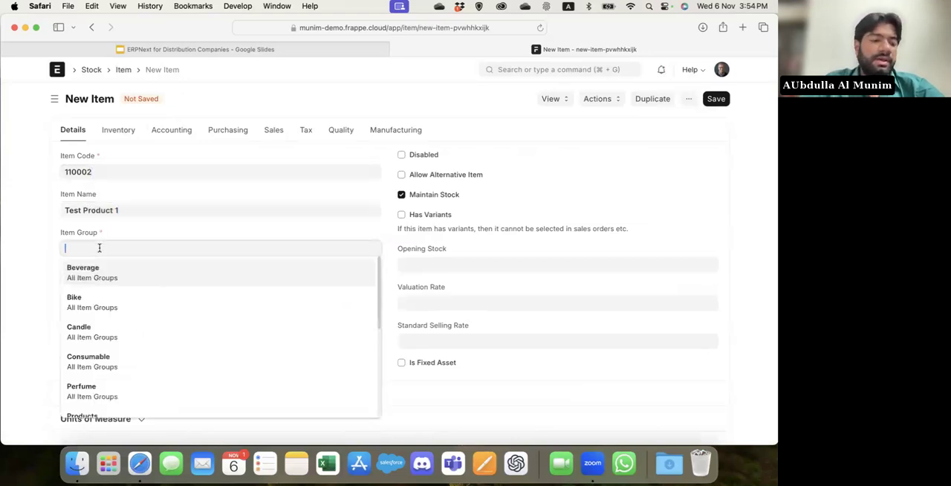
click(104, 276)
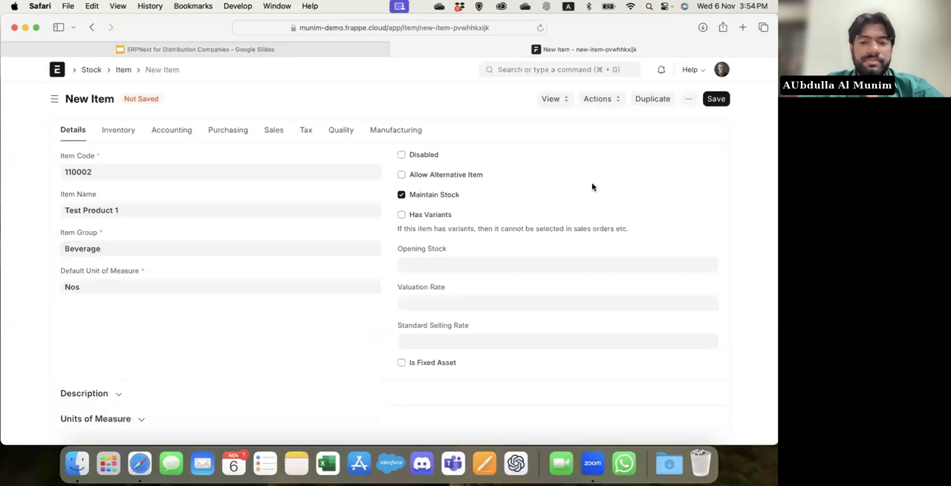
key(super+s)
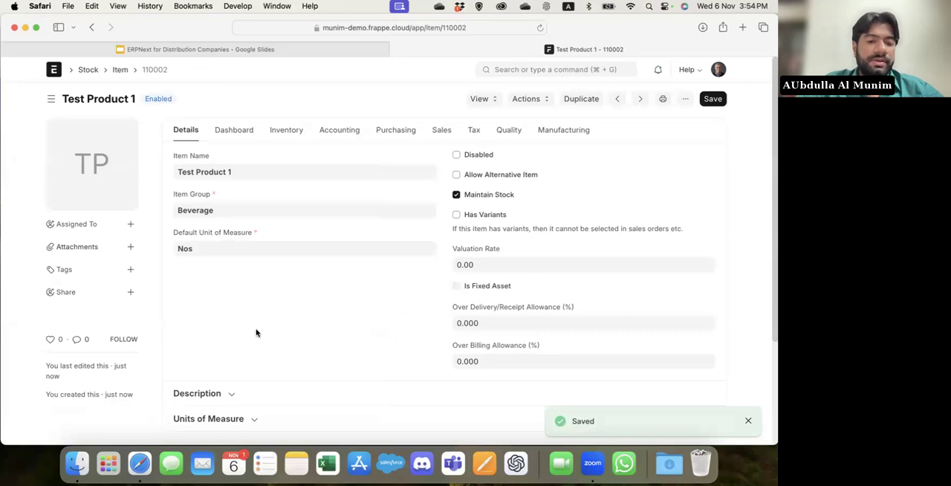
Go back to the Item List, search for "item attr" to reach the item attributes, and open the Size attribute.
click(120, 70)
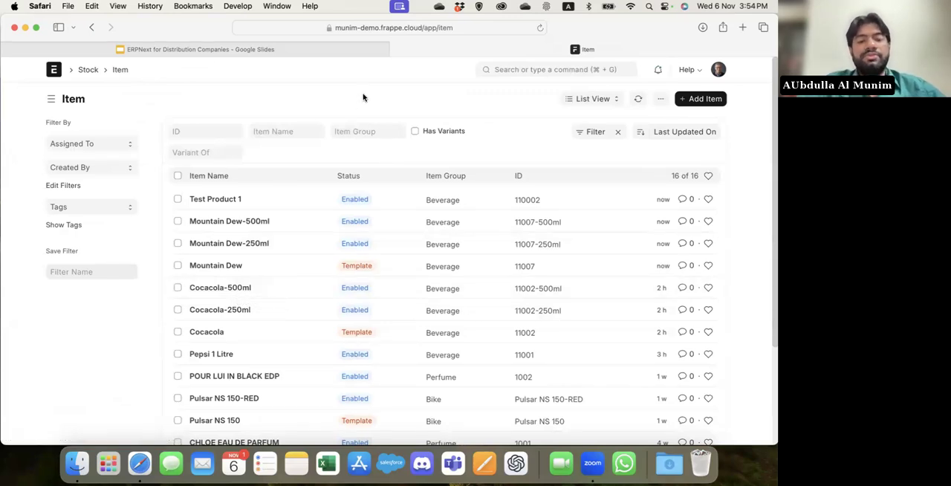
click(528, 70)
text(item)
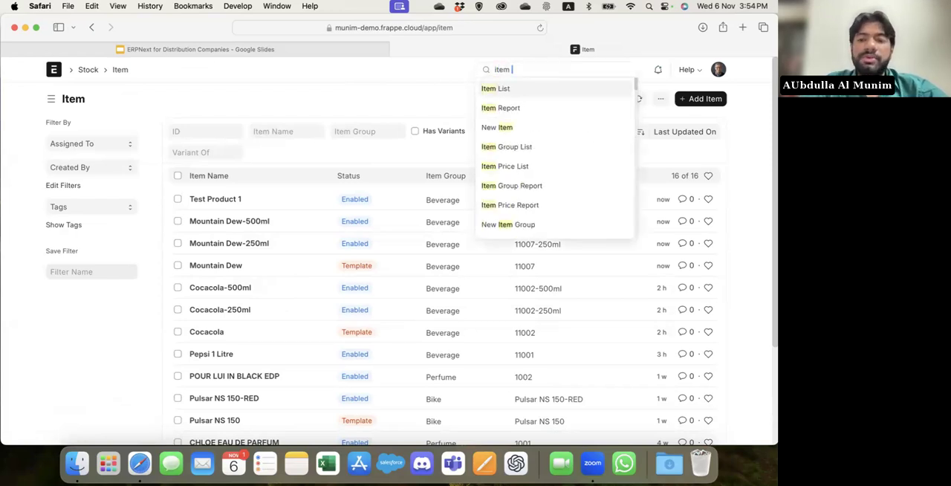
text( attr)
key(Return)
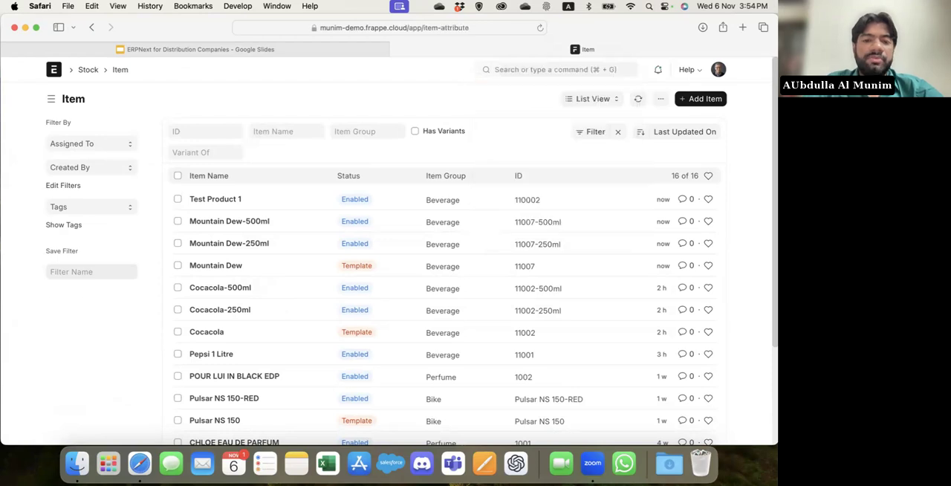
click(197, 183)
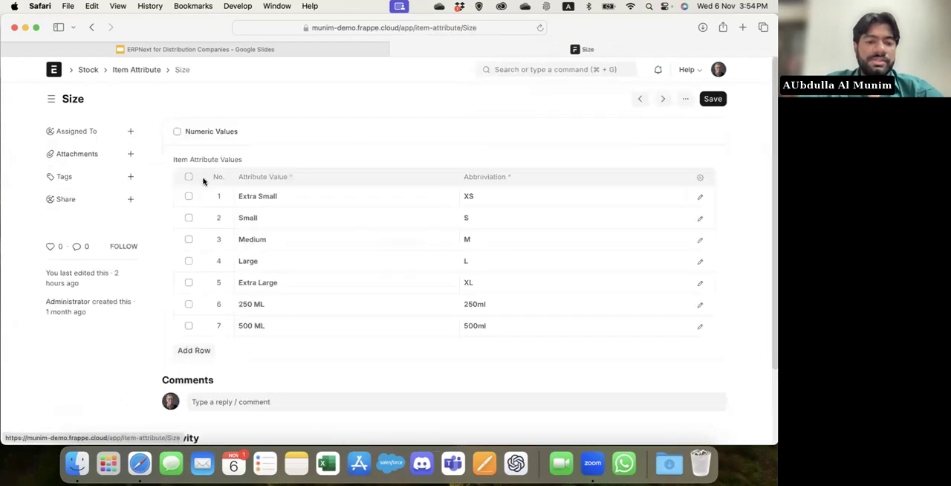
Add the attribute value 750 ML with the abbreviation 750ml to the Size attribute and save it.
click(199, 351)
click(260, 347)
text(750 ML)
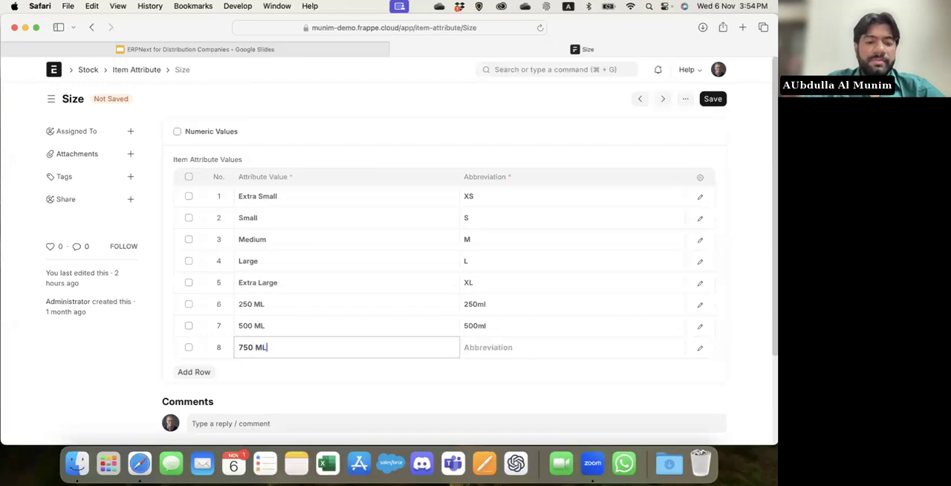
key(Tab)
text(750ml)
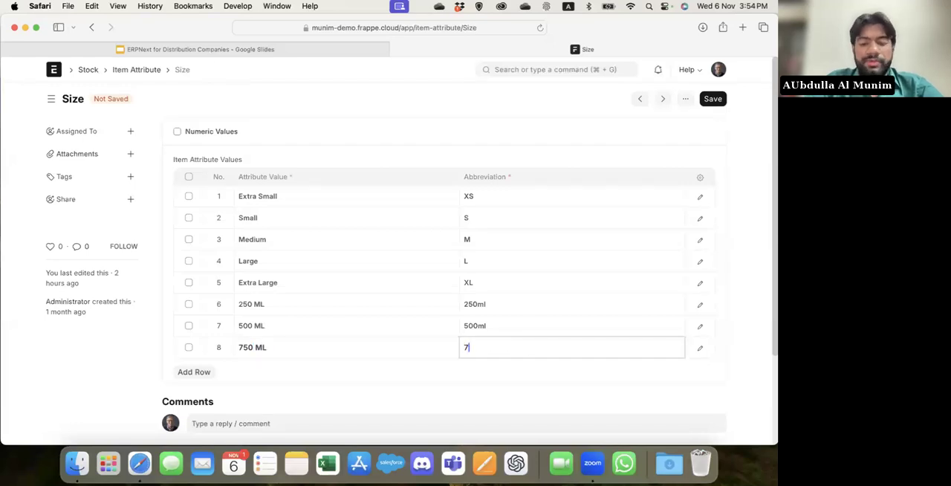
key(Escape)
key(super+s)
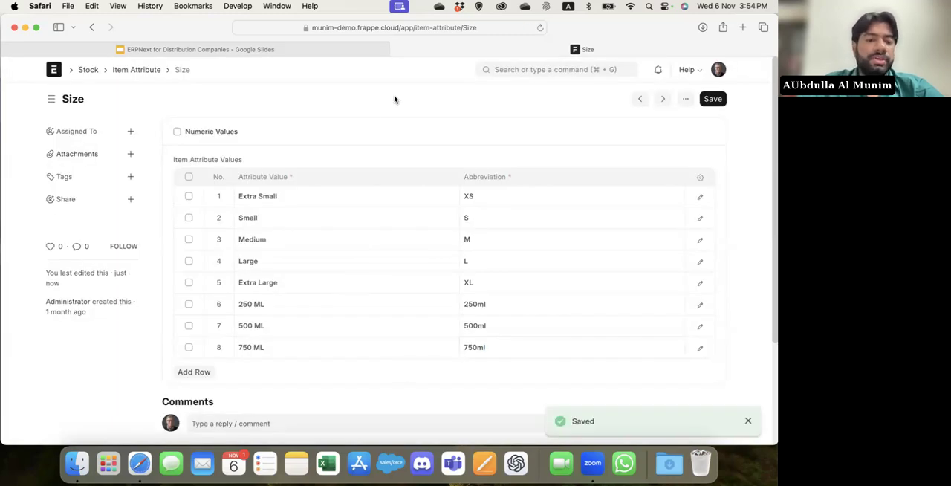
Open the Item List through the search, inspect the Cocacola-250ml variant and its stock view options, and return to the list.
click(523, 67)
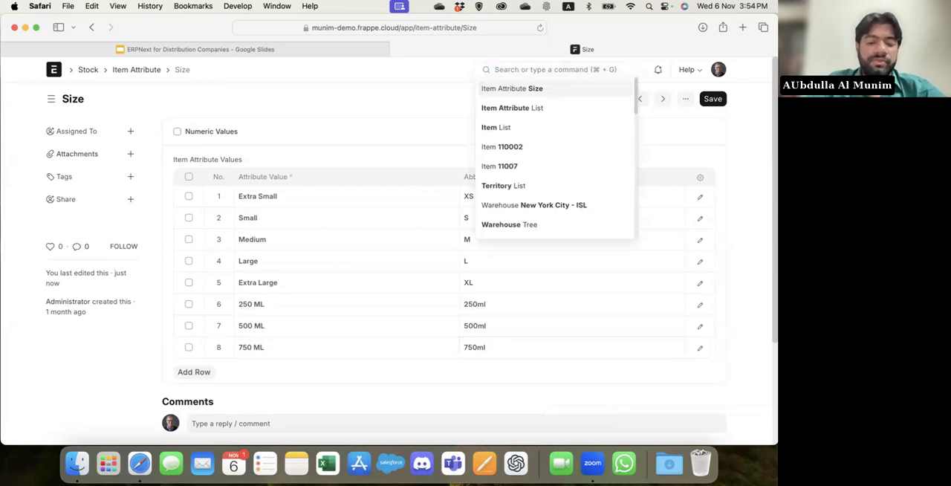
text(item)
key(Return)
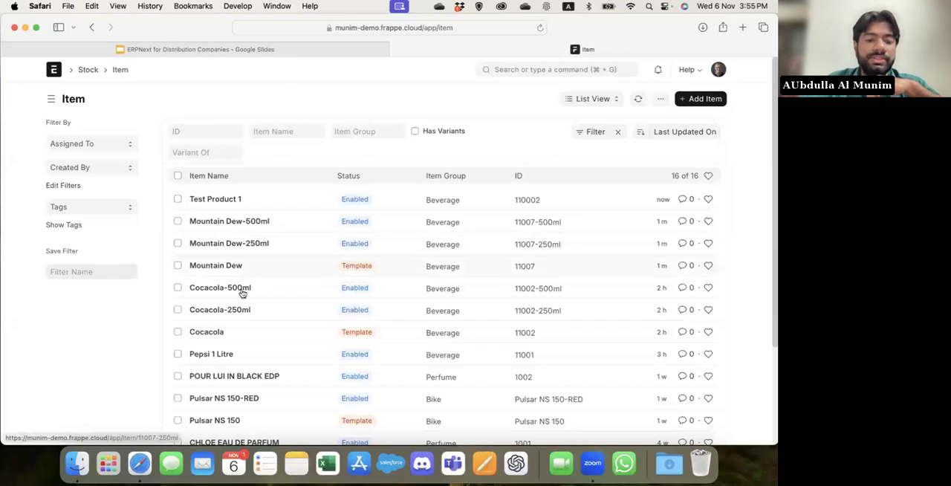
click(234, 311)
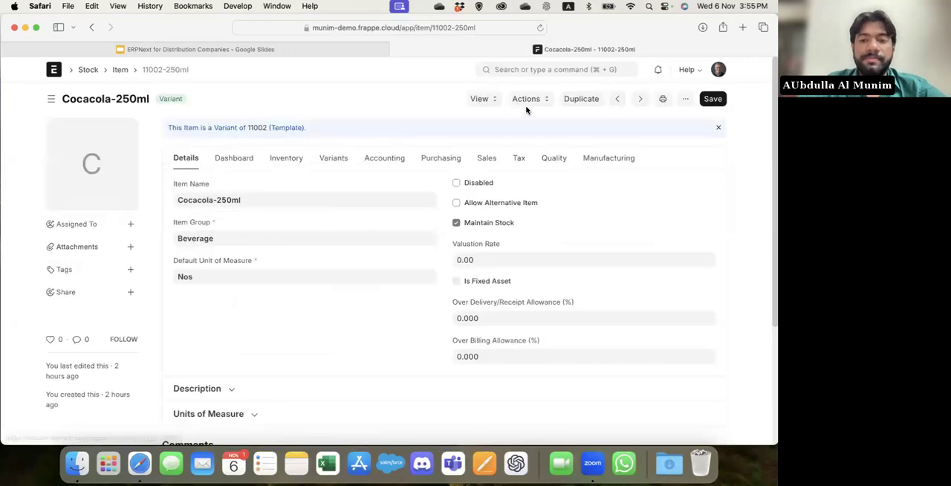
click(483, 99)
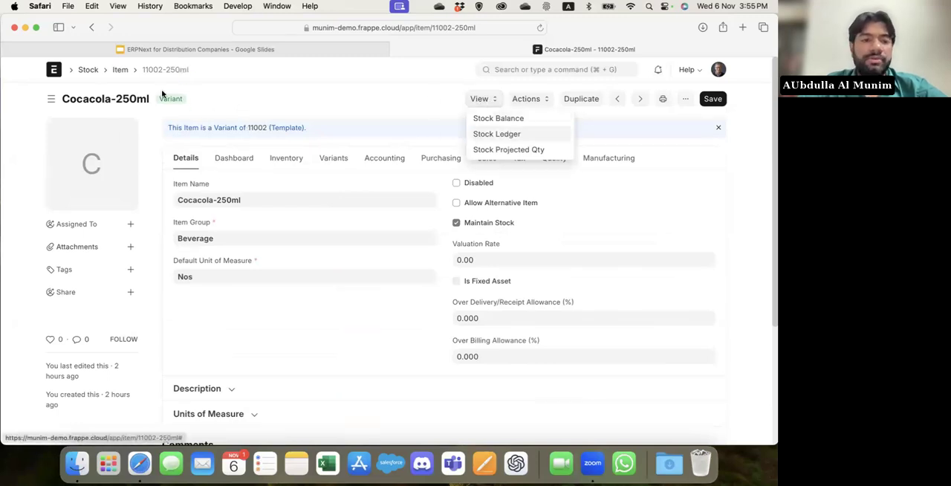
click(120, 71)
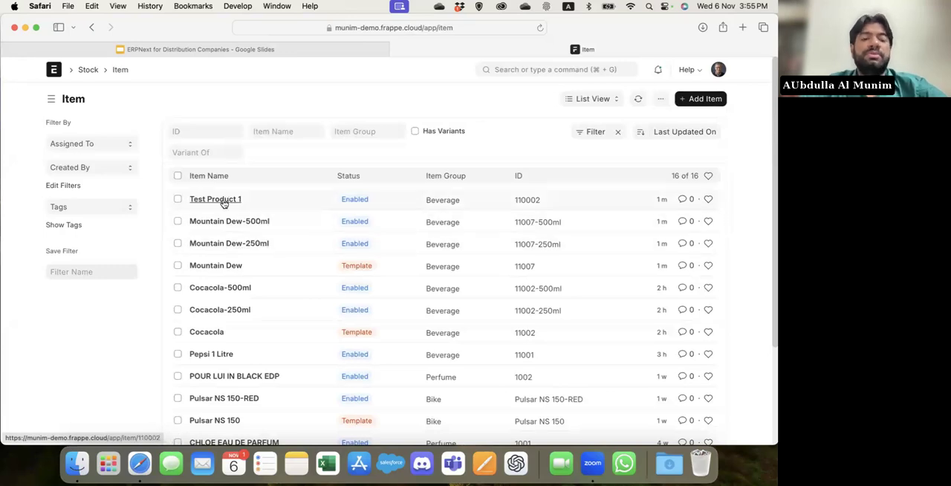
Open the Mountain Dew-250ml variant, go to its item prices, and start a new item price in the full form.
click(241, 245)
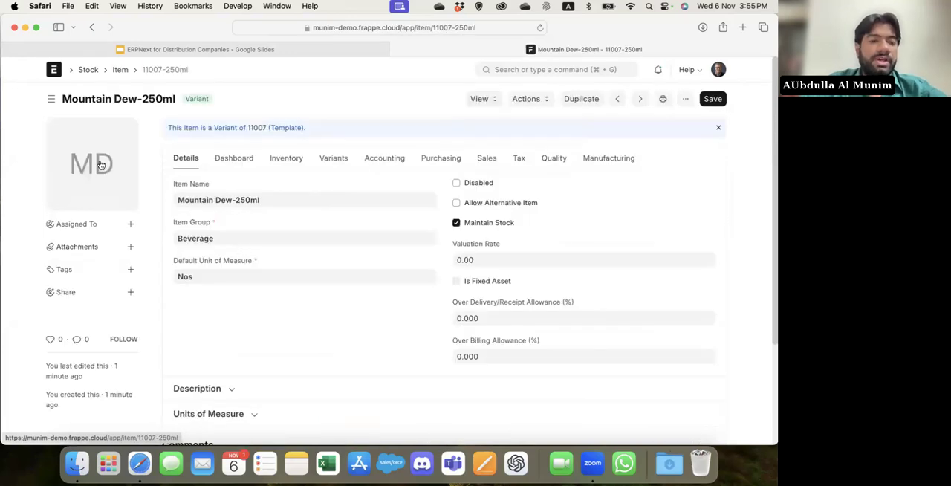
click(525, 103)
click(543, 118)
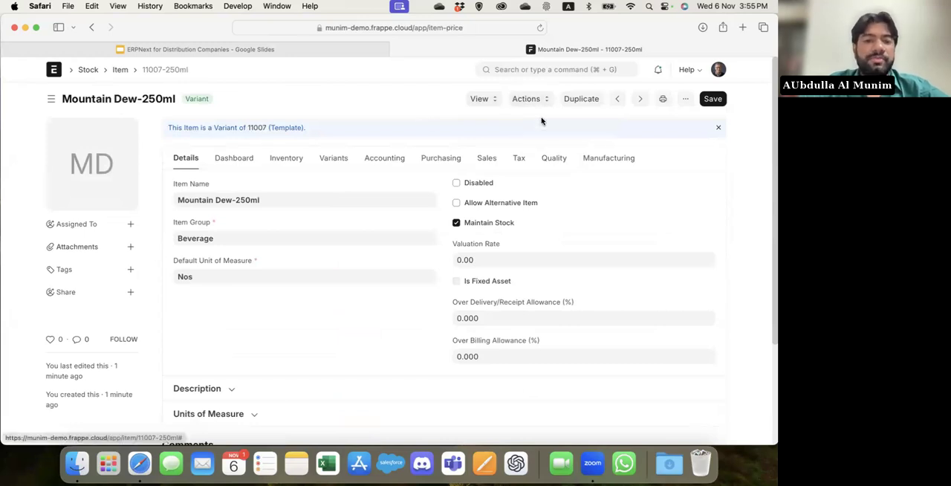
click(692, 102)
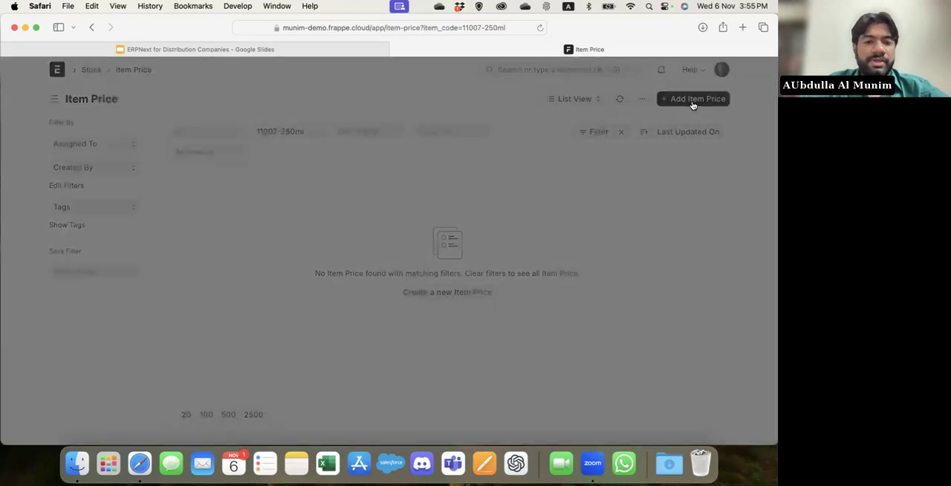
click(299, 293)
Assign the new Mountain Dew-250ml item price to the Standard Selling price list with a rate of 100 and save it.
click(108, 310)
text(s)
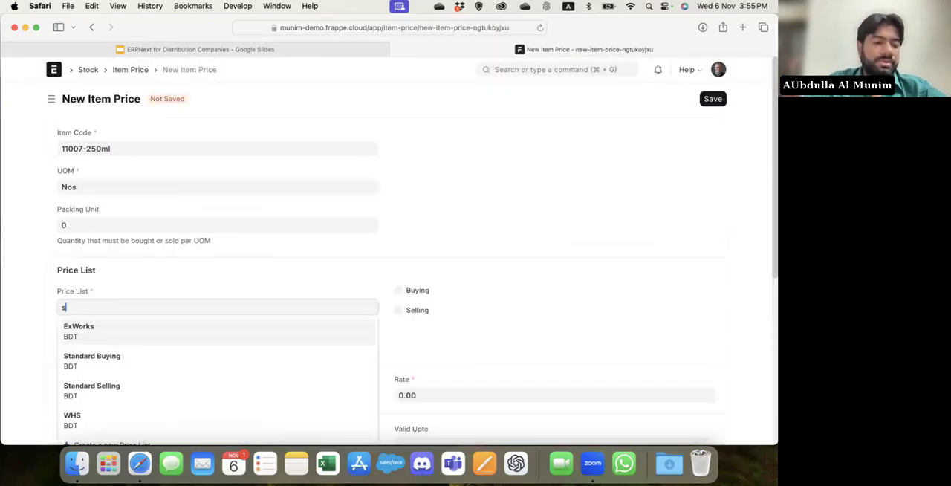
click(104, 360)
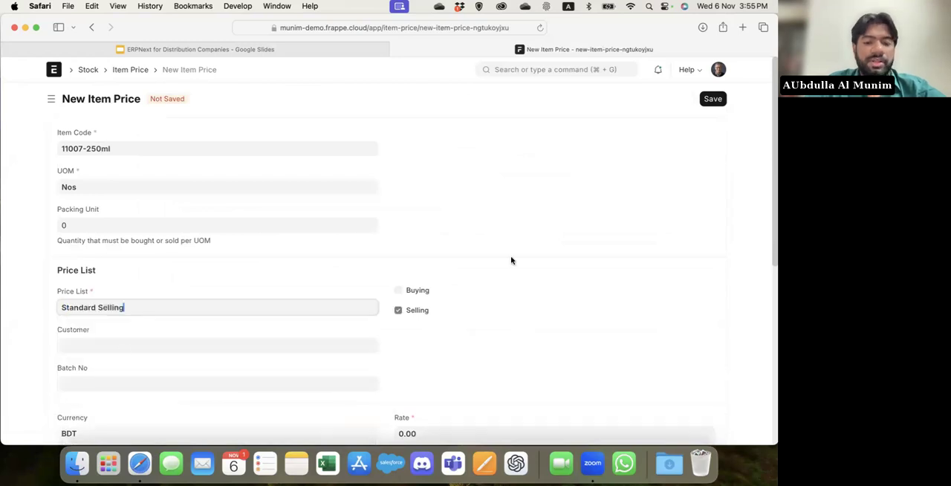
scroll(510, 256, down, 5)
click(428, 269)
text(100)
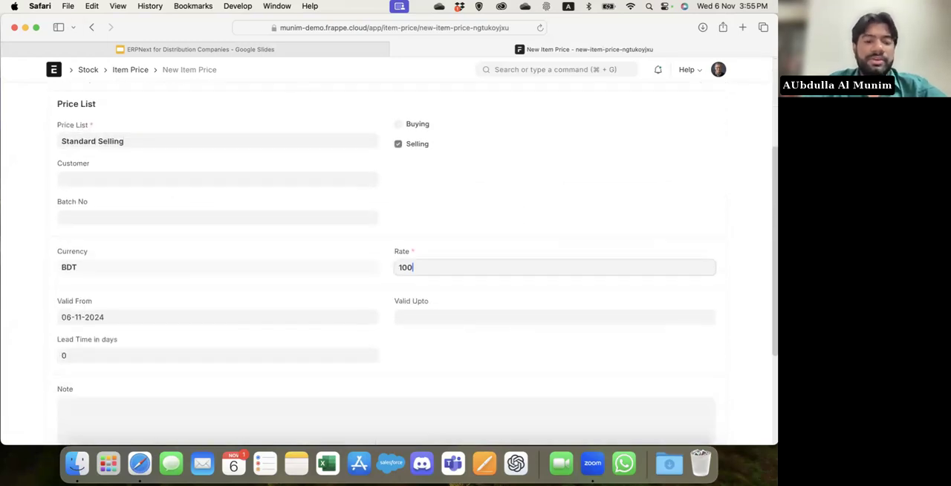
key(super+s)
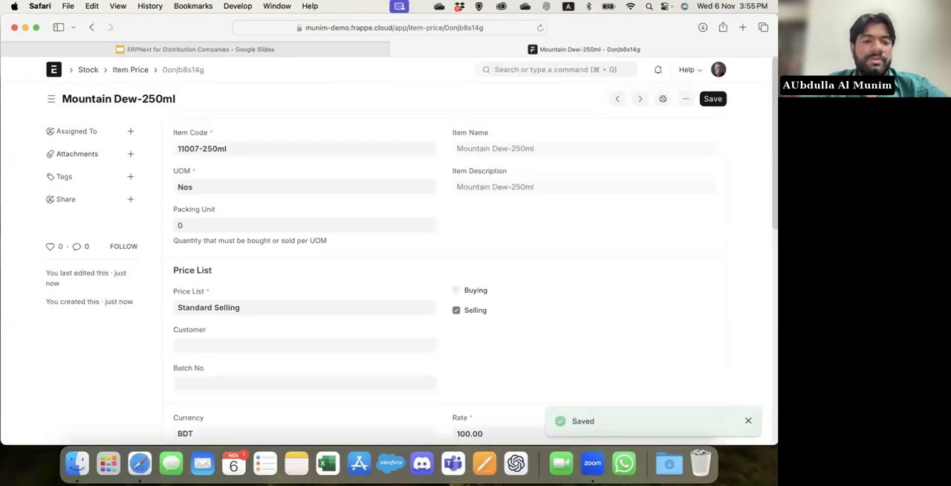
Duplicate the Standard Selling item price, change the copy's price list to WHS and its rate to 70, and save it.
click(685, 98)
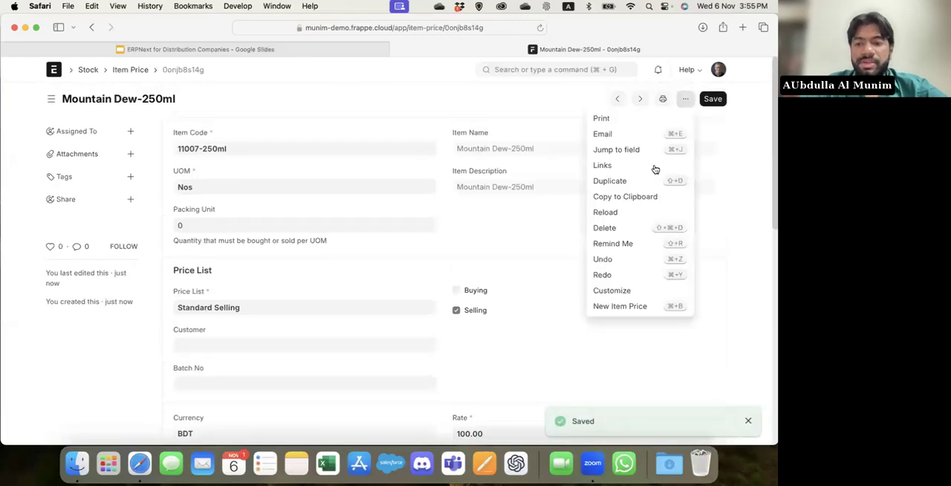
click(638, 182)
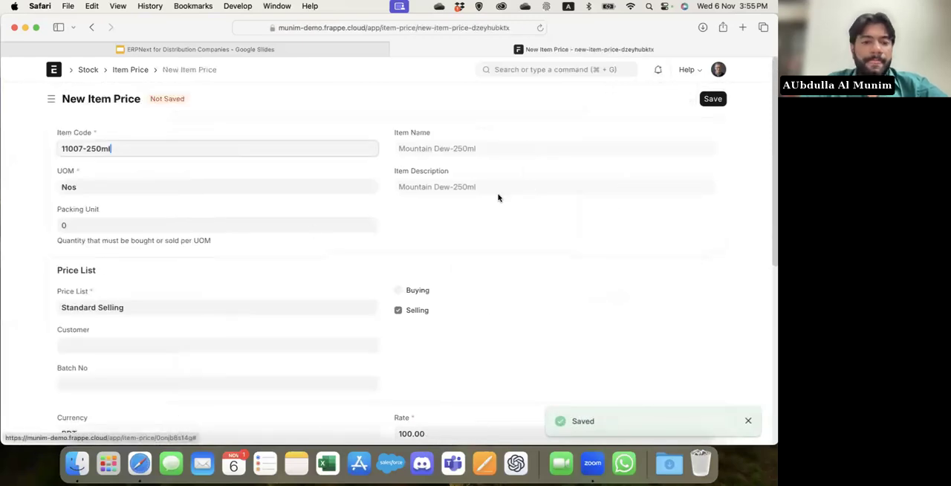
triple_click(148, 306)
key(BackSpace)
scroll(148, 306, down, 1)
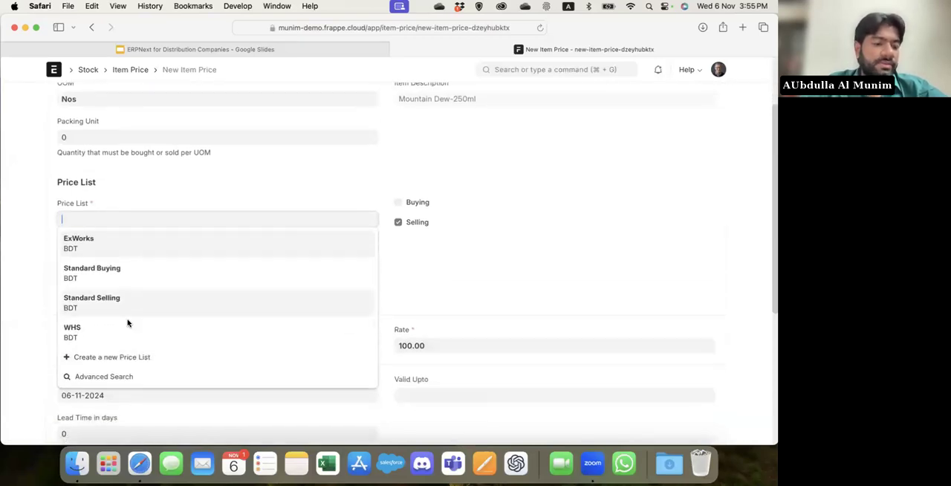
click(104, 334)
click(436, 344)
key(super+a)
text(70)
key(super+s)
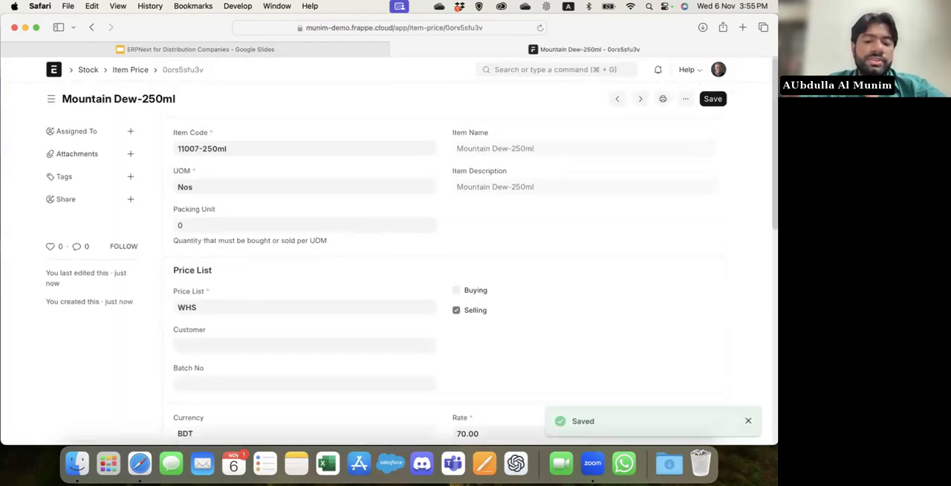
Start another item price in the full form and choose item 11007-250ml, Mountain Dew-250ml.
click(685, 99)
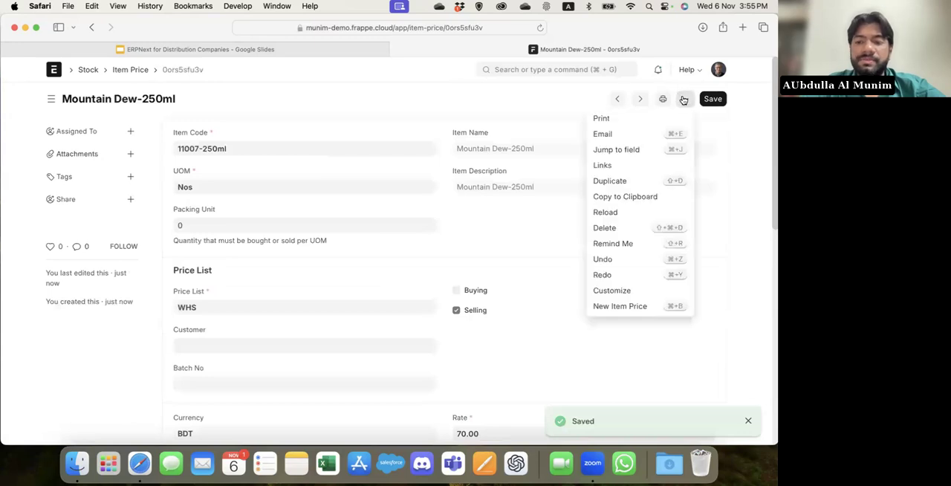
click(622, 307)
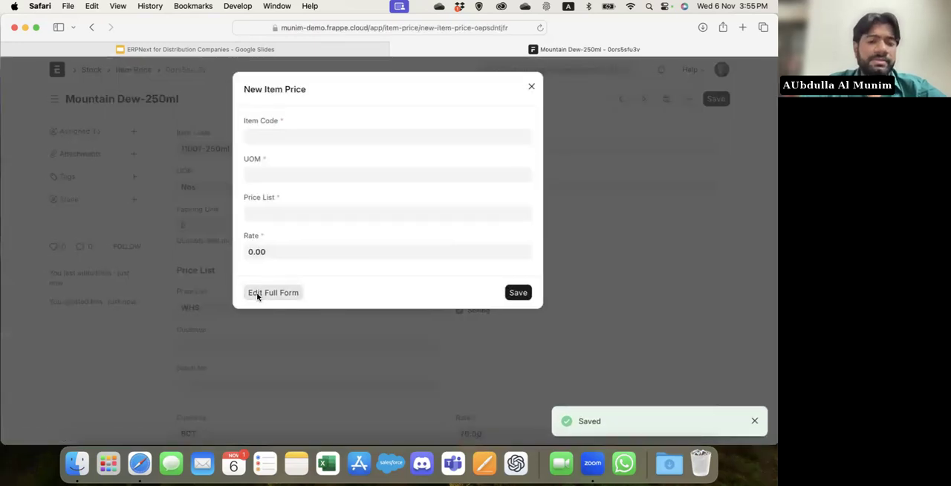
click(257, 292)
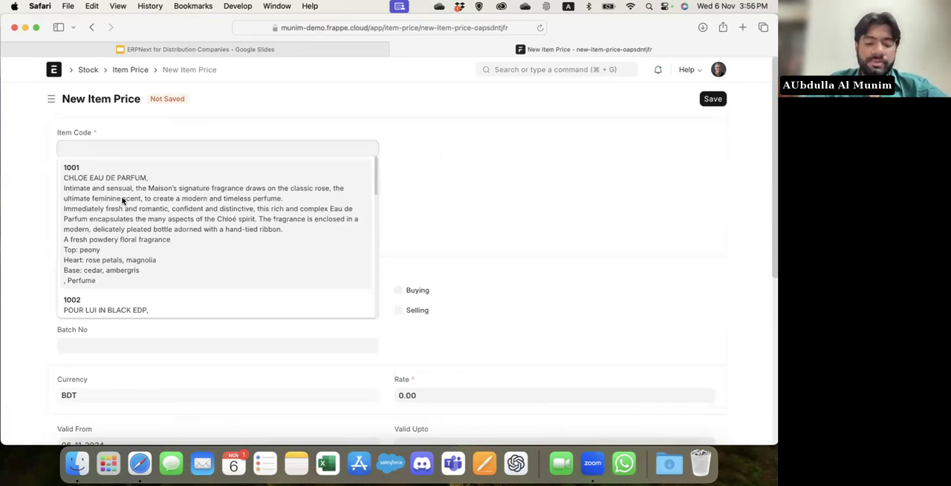
text(mou)
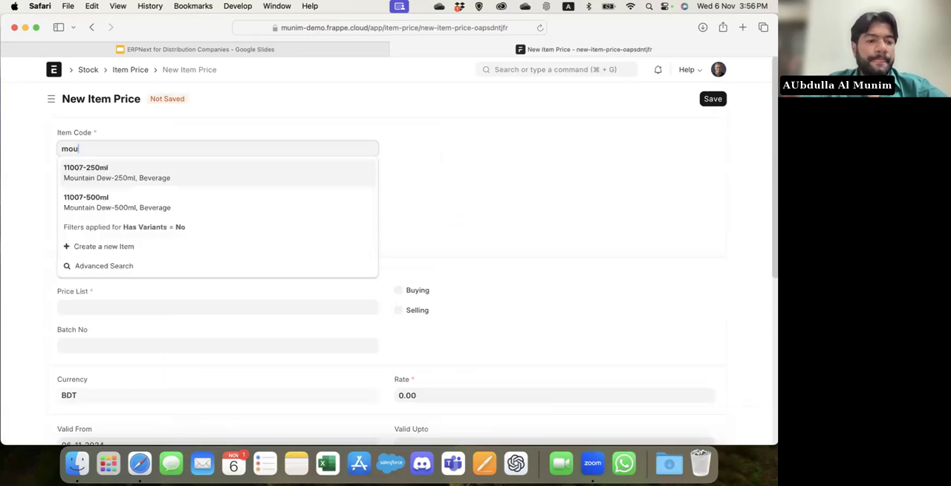
click(208, 178)
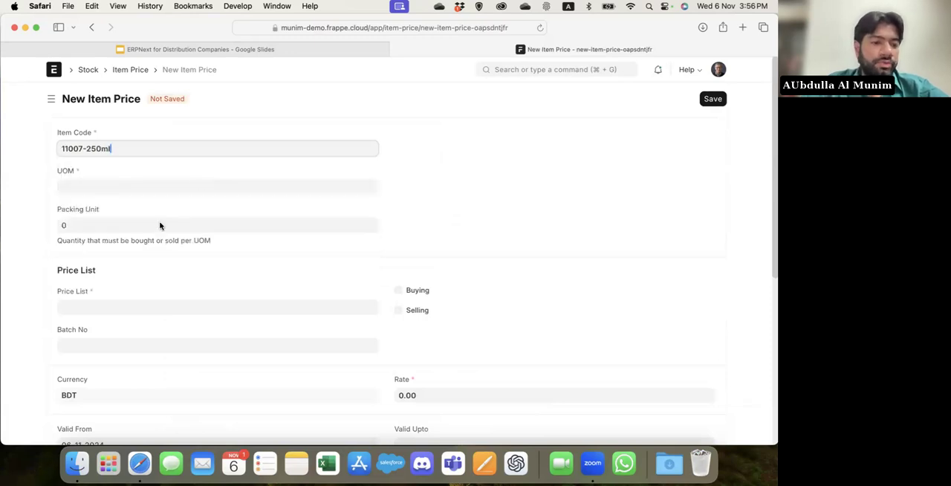
click(101, 186)
scroll(186, 252, down, 2)
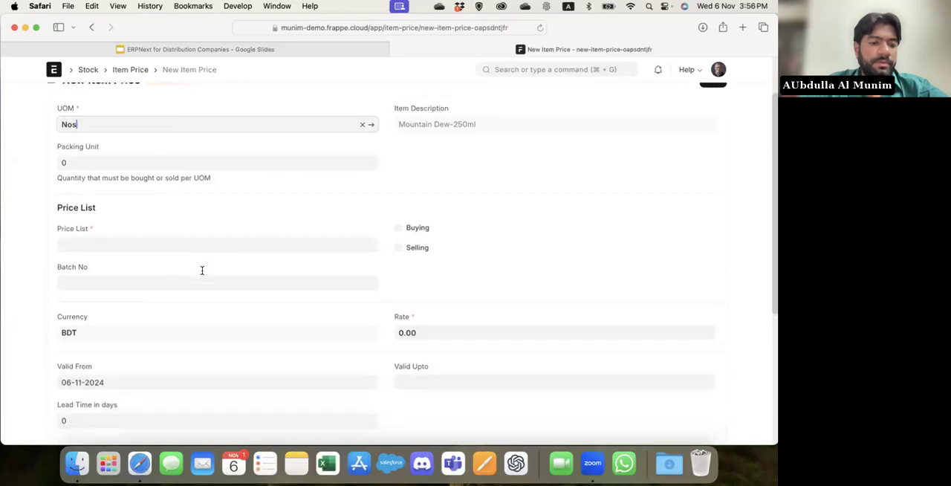
Set the price list to Standard Buying and the rate to 40, and save the item price.
click(149, 245)
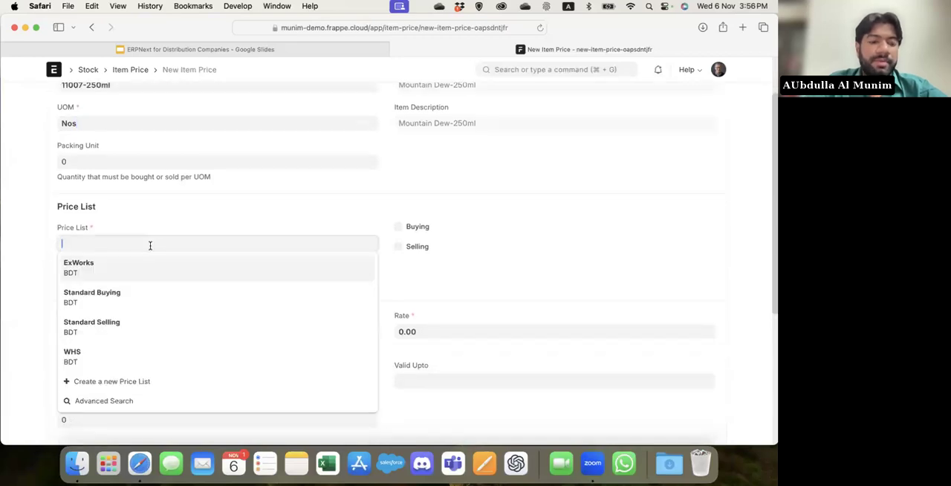
click(126, 300)
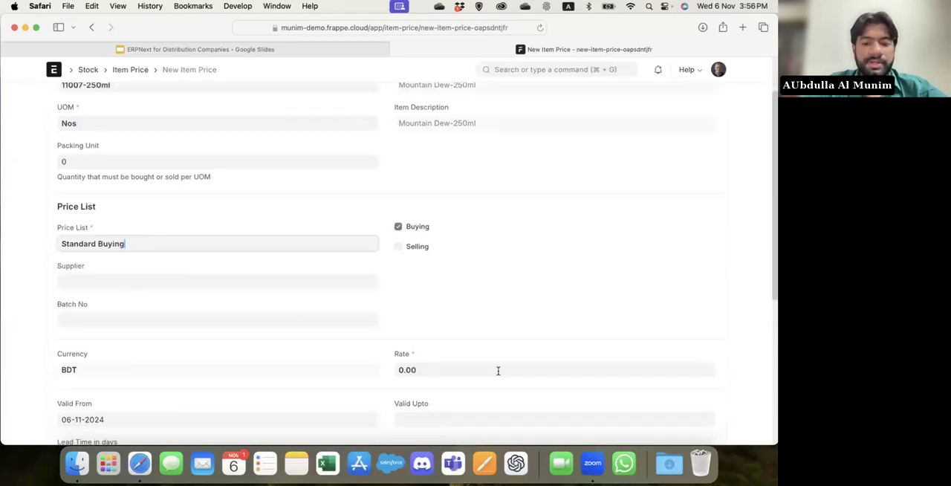
scroll(446, 342, down, 1)
click(438, 335)
text(40)
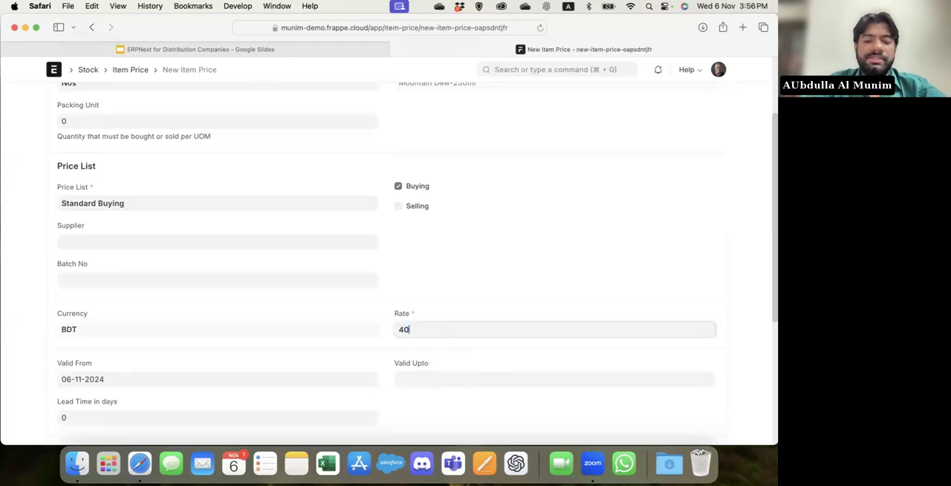
key(super+s)
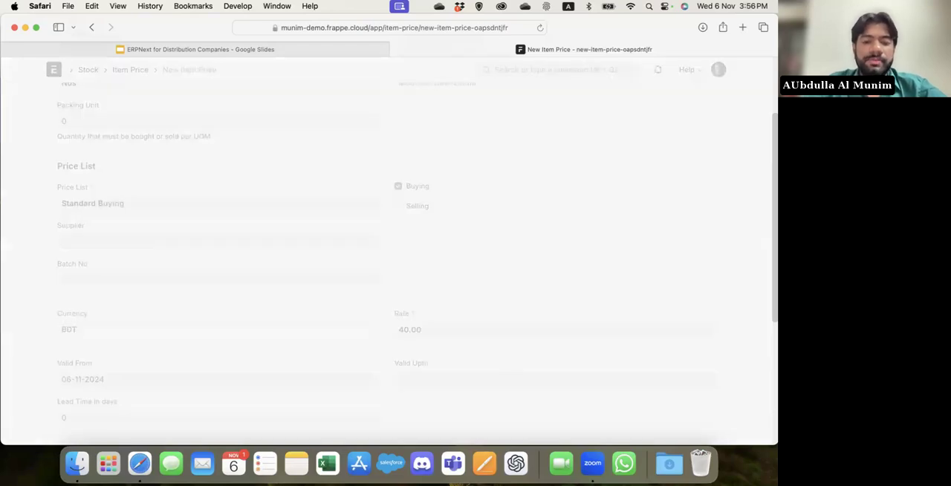
Duplicate the Standard Buying item price, change the copy's price list to ExWorks and its rate to 25, and save it.
click(687, 101)
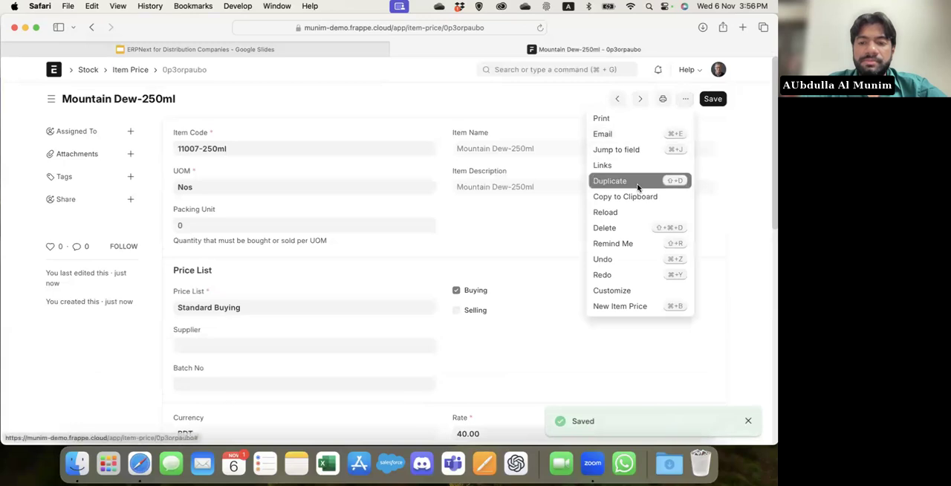
click(652, 180)
click(119, 306)
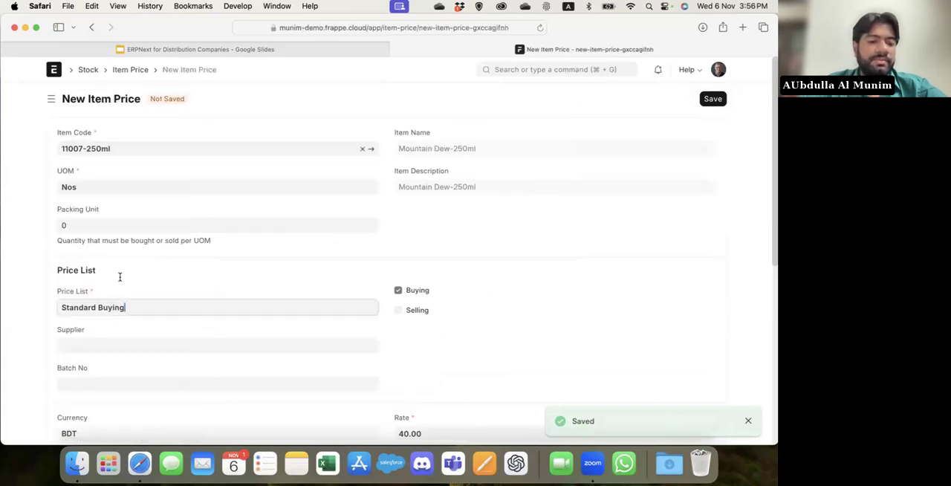
key(super+a)
text(ex)
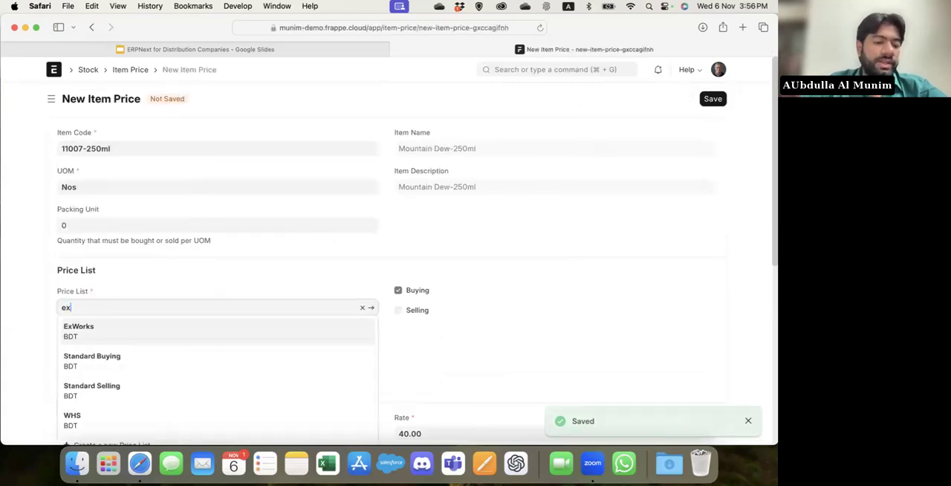
click(85, 329)
scroll(435, 333, down, 3)
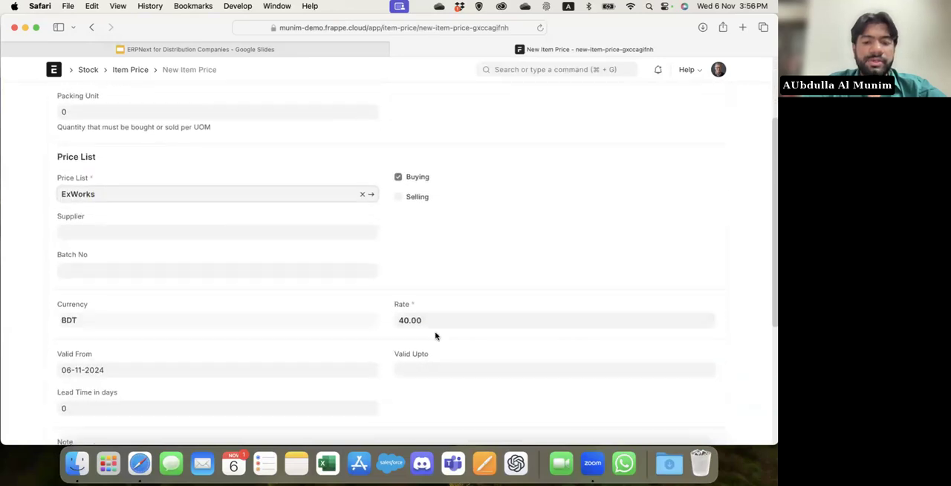
click(463, 303)
key(super+a)
text(25)
key(super+s)
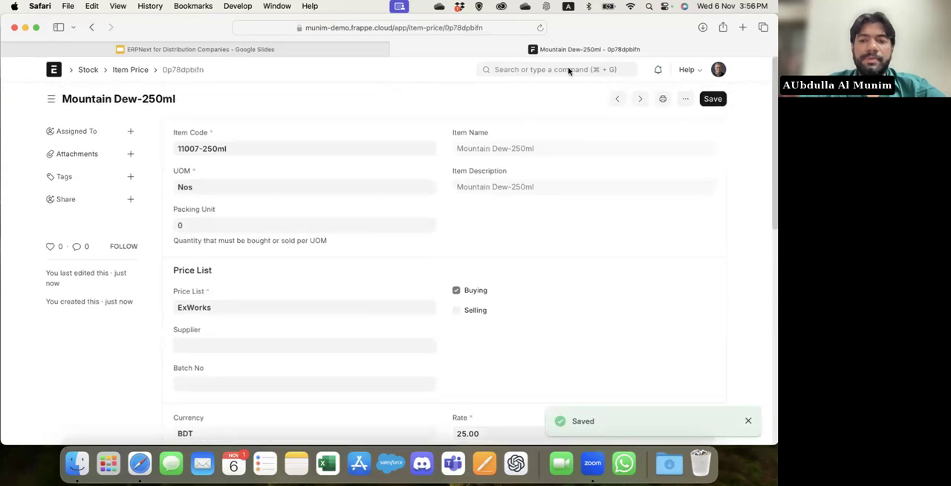
Search for "item" to reach the Item List and open the Mountain Dew-250ml variant.
click(569, 71)
text(new)
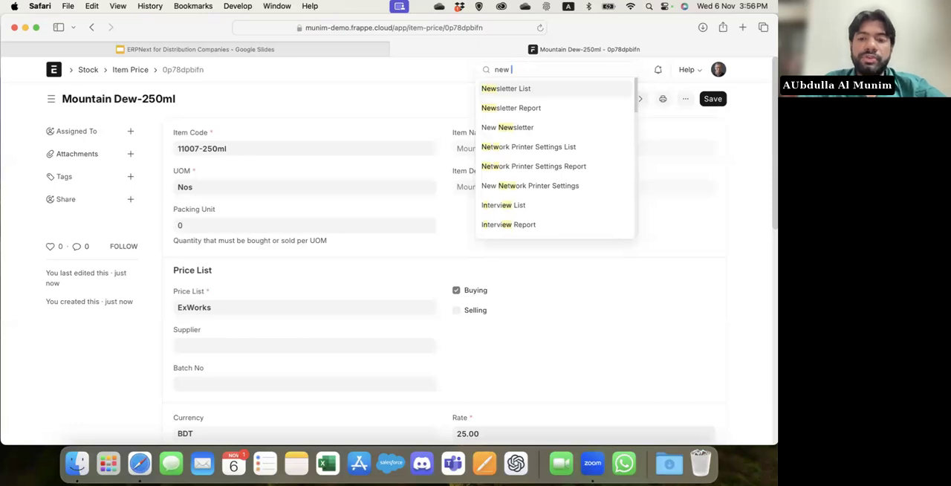
key(super+a)
key(BackSpace)
text(item)
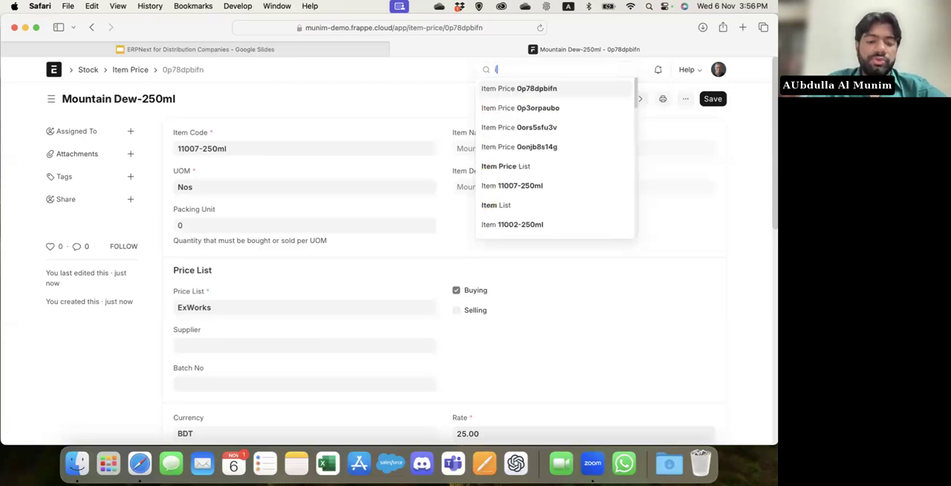
key(Return)
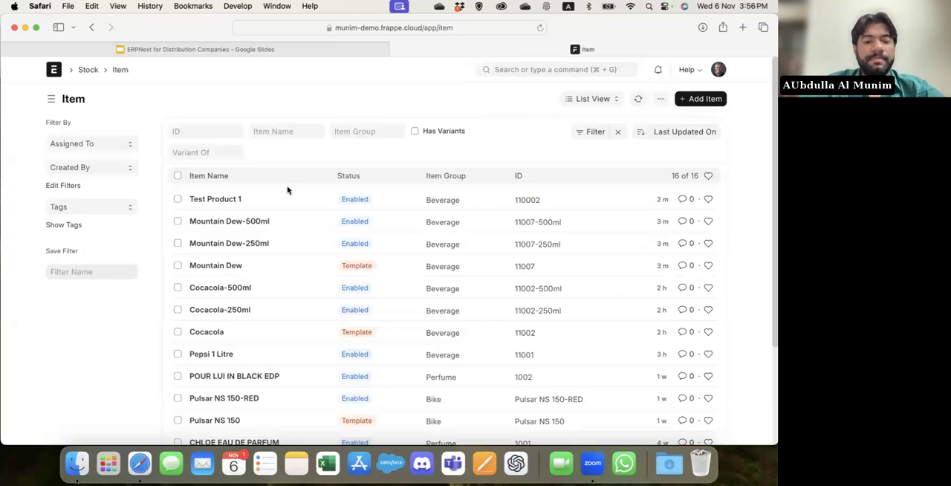
click(239, 244)
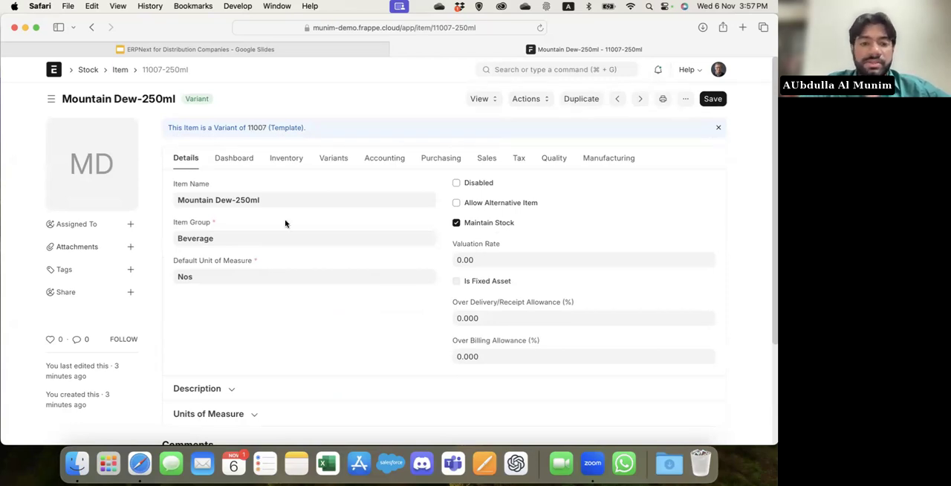
Enable Has Batch No and Automatically Create New Batch in the variant's serial number and batch inventory settings.
click(286, 158)
scroll(286, 192, down, 2)
scroll(287, 190, down, 5)
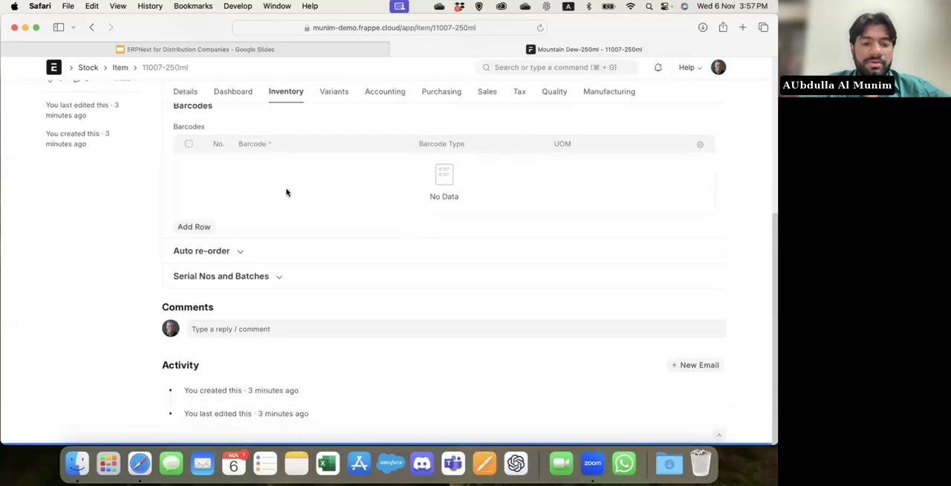
click(317, 280)
scroll(318, 284, down, 1)
scroll(316, 284, down, 1)
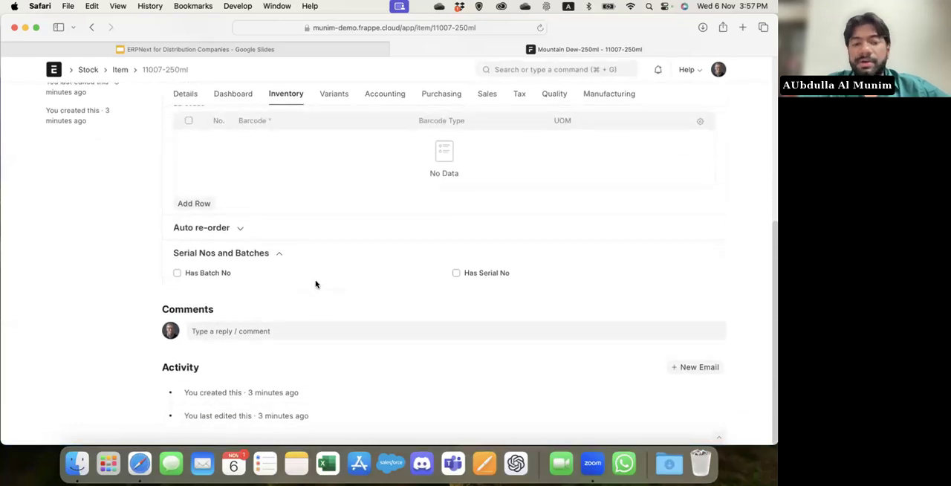
click(199, 274)
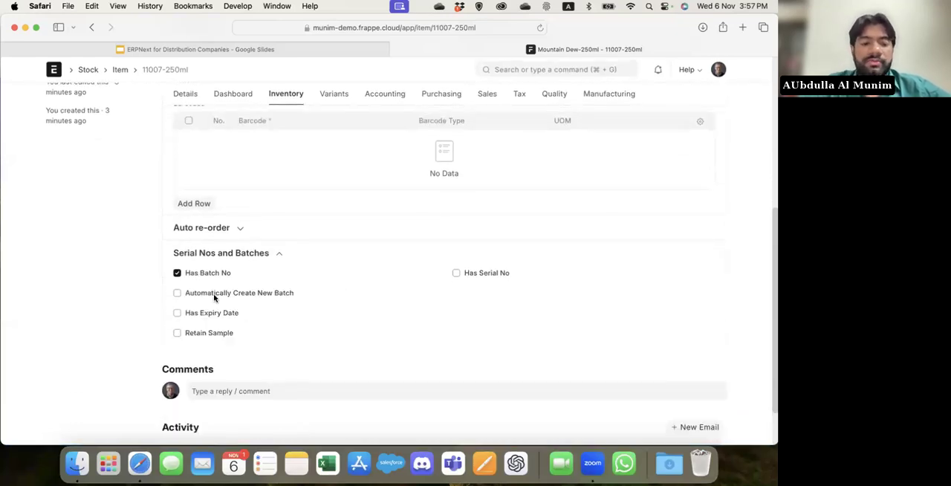
click(214, 296)
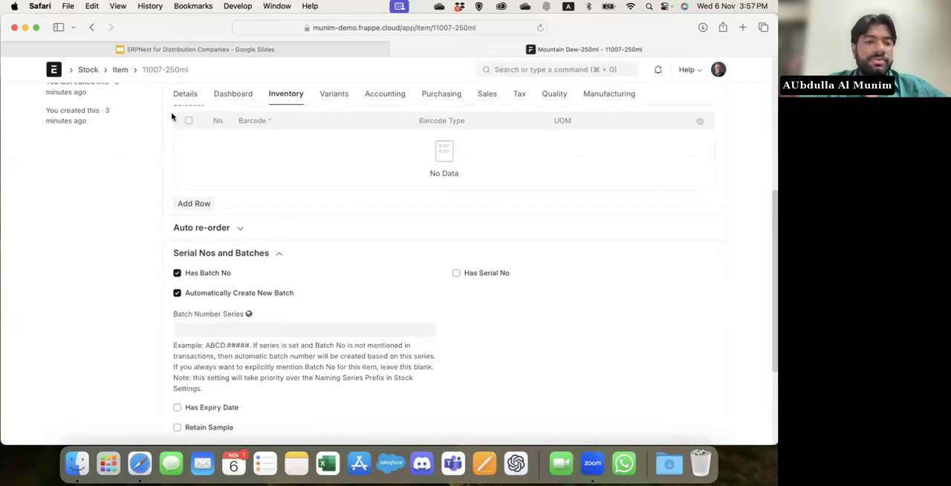
Set the Batch Number Series to 11007-250ml.#### using the copied item ID, save the item, and return to the Item List.
click(159, 71)
click(251, 333)
key(super+v)
text(.####)
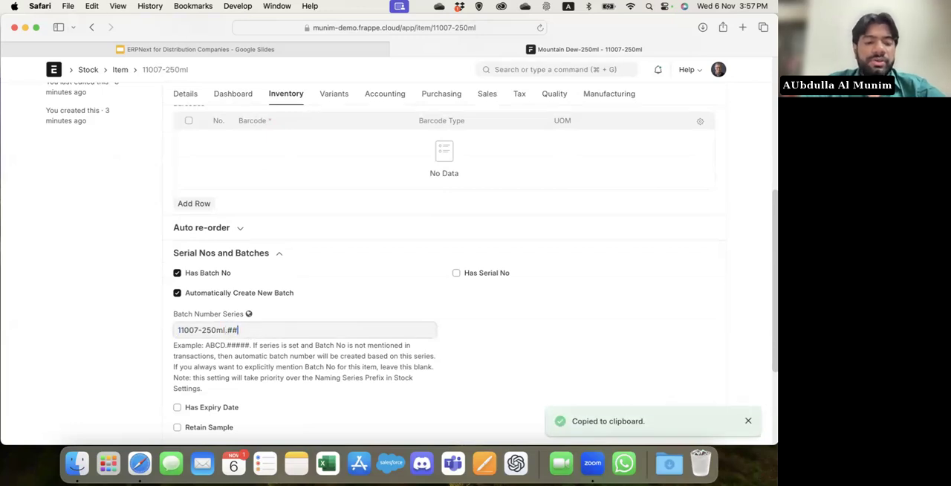
click(523, 361)
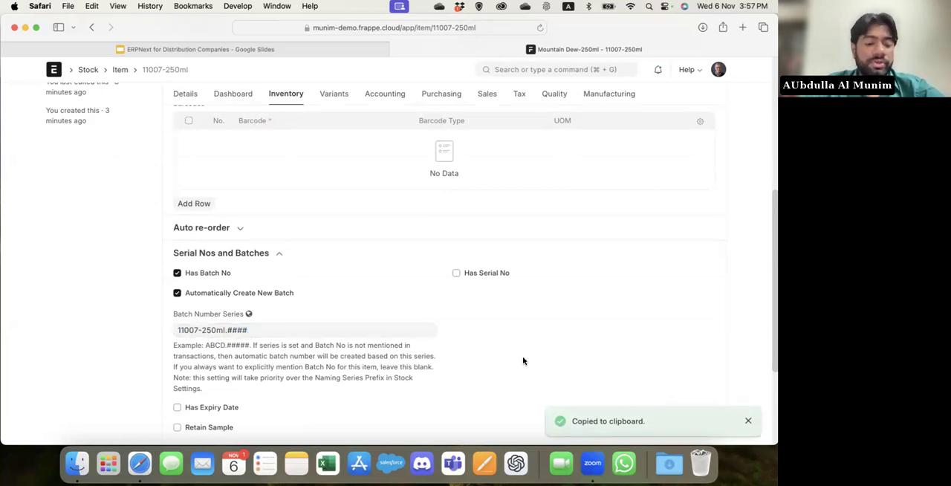
key(super+s)
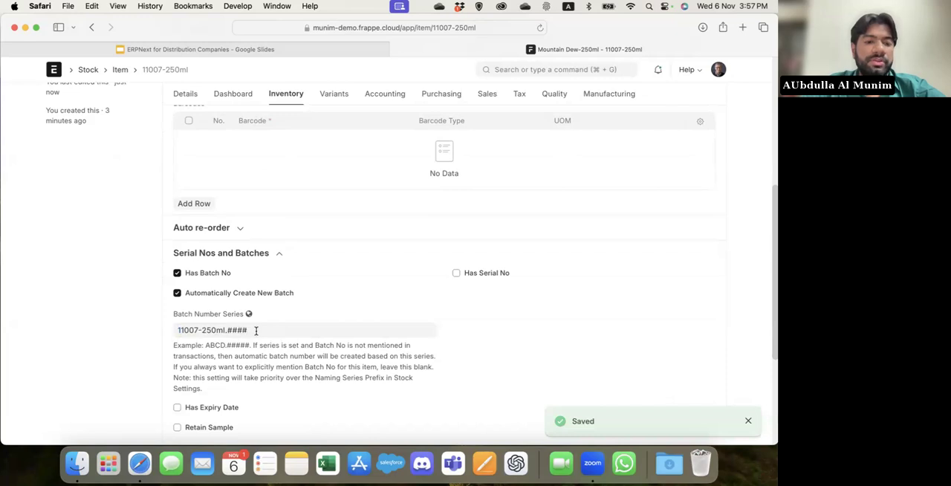
click(120, 69)
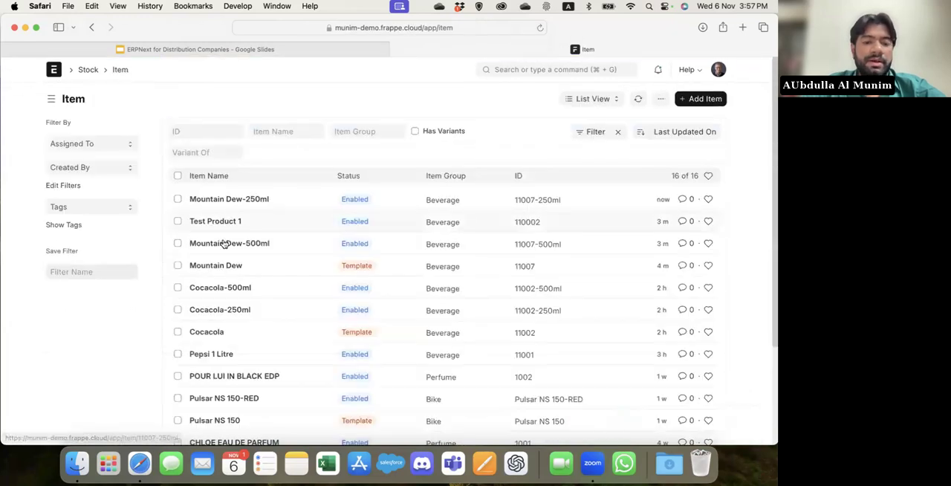
Open the Mountain Dew-500ml variant from the Item List and expand its Units of Measure section.
click(229, 243)
scroll(230, 245, down, 4)
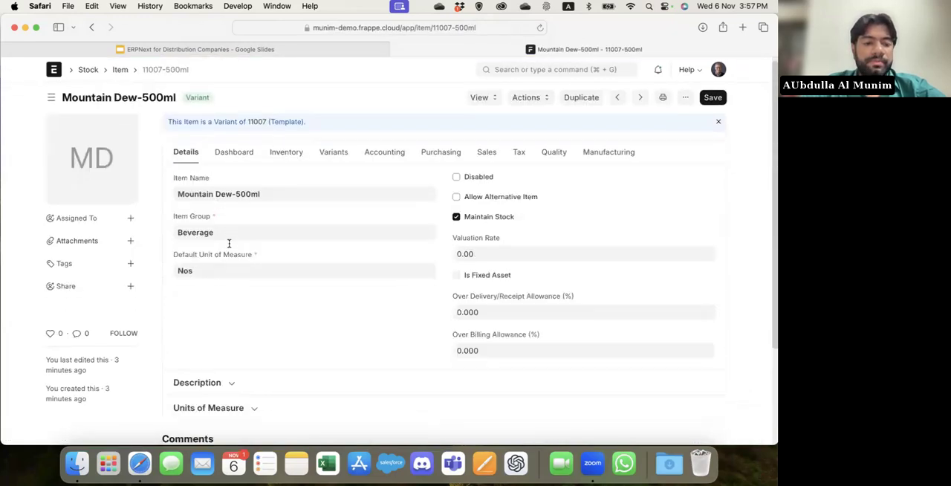
click(268, 282)
scroll(194, 387, down, 2)
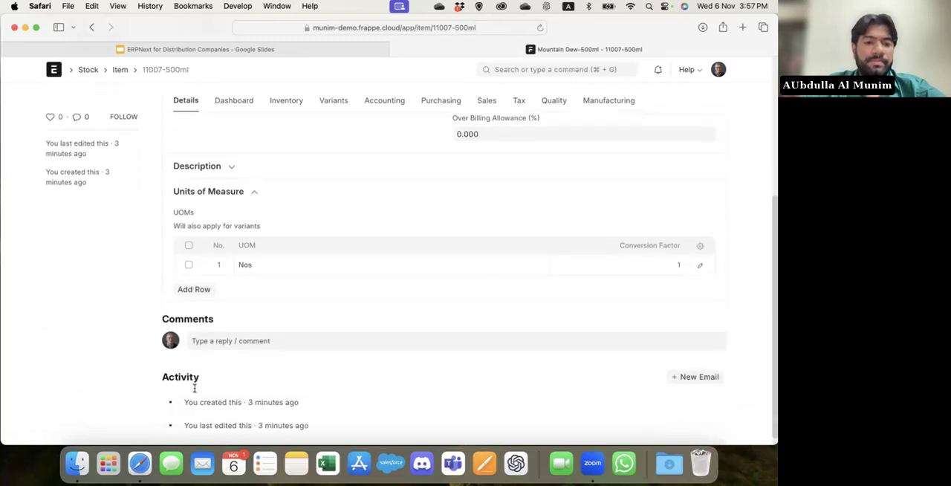
Enable Has Batch No in the Mountain Dew-500ml variant's serial number and batch inventory settings and save the item.
click(283, 99)
scroll(274, 205, down, 5)
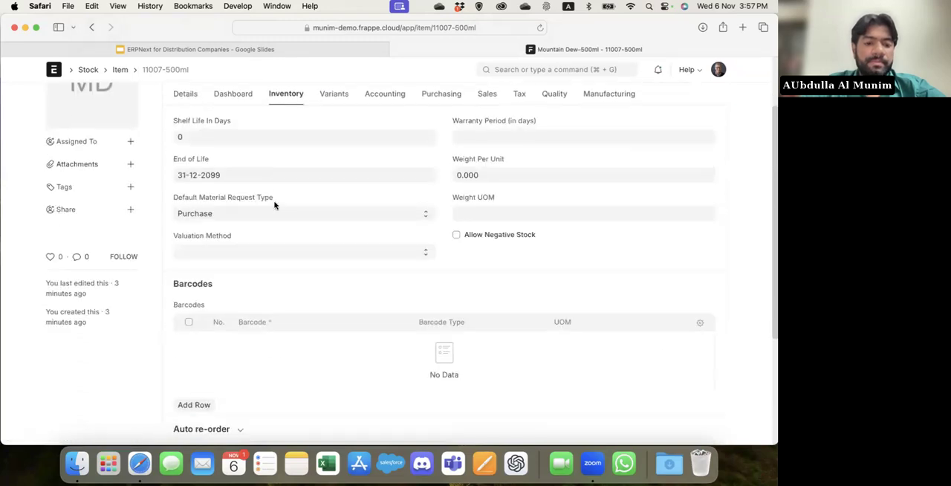
click(241, 253)
scroll(289, 334, down, 4)
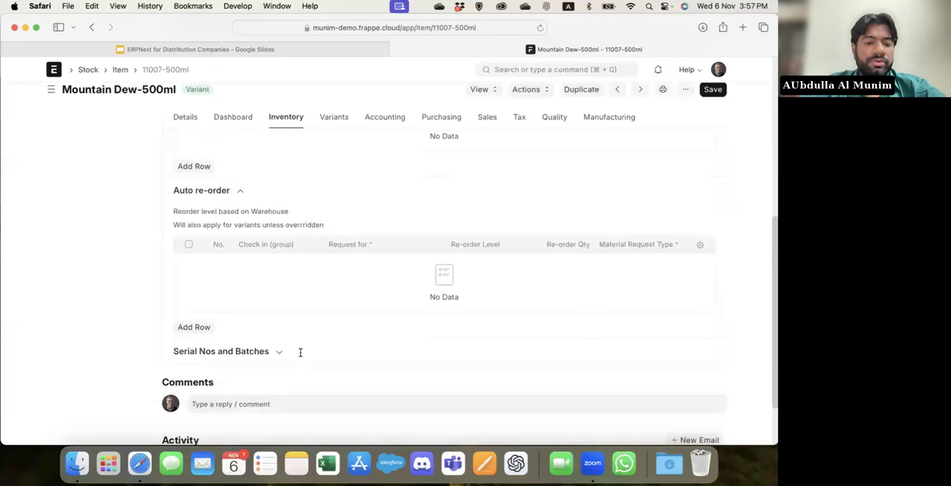
click(338, 277)
click(208, 299)
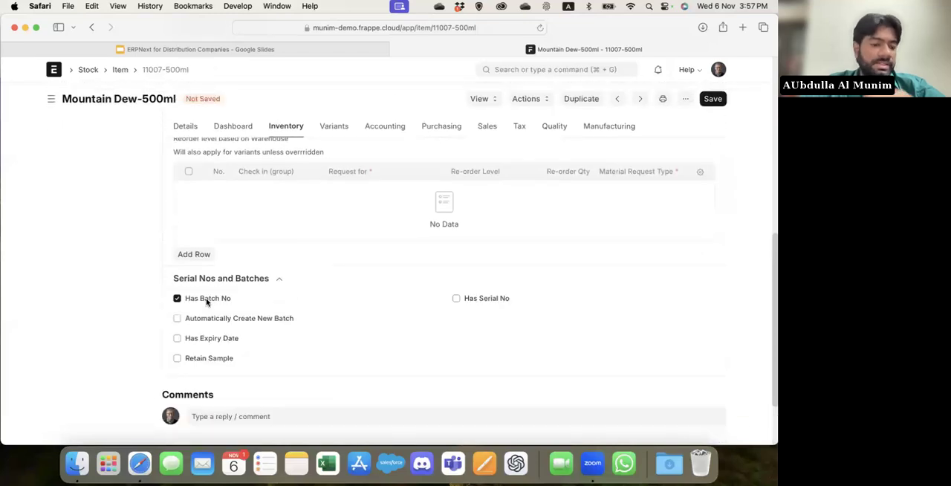
key(super+s)
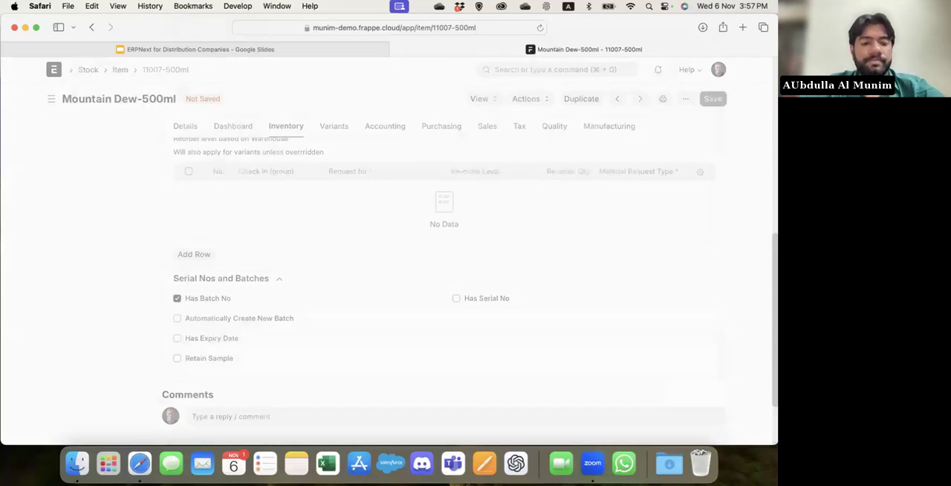
Search for "new purchase" and create a new Purchase Receipt.
click(521, 69)
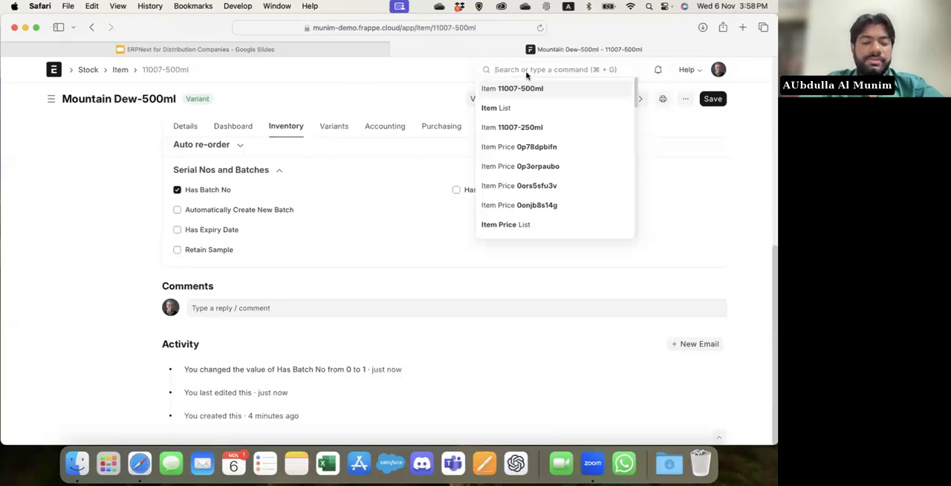
text(new)
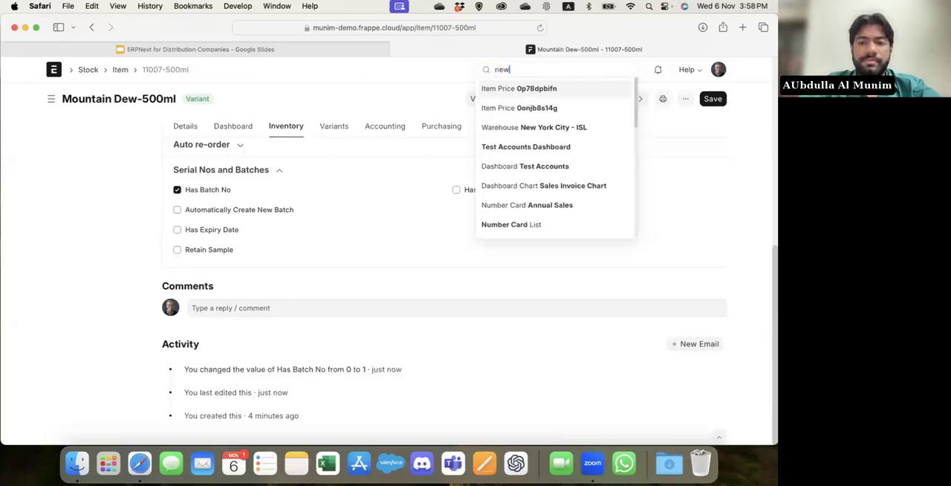
text( purchase)
key(Down)
key(Down)
key(Return)
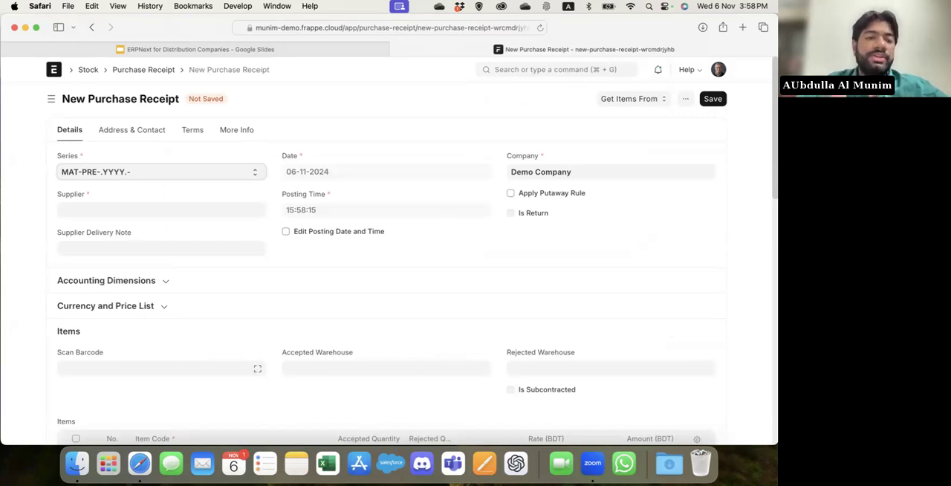
Check the Distribution Management slide in Google Slides and return to the new Purchase Receipt.
click(294, 52)
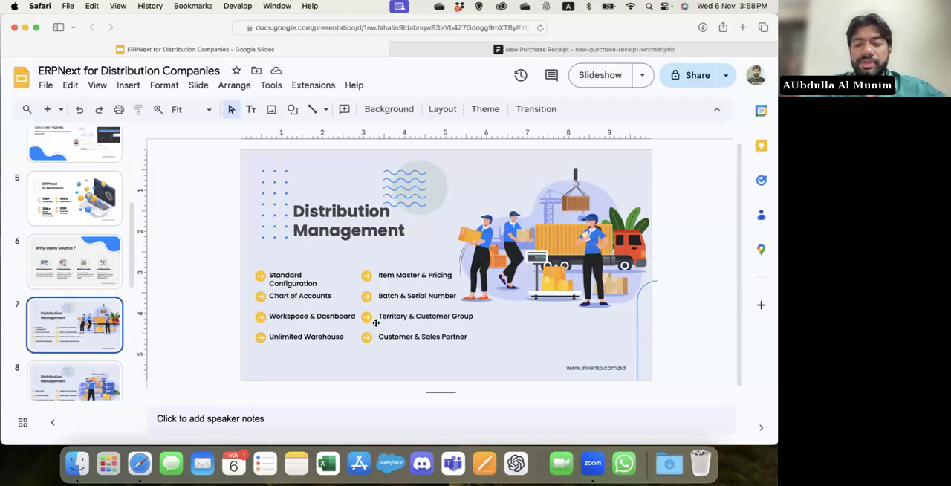
click(558, 48)
click(362, 99)
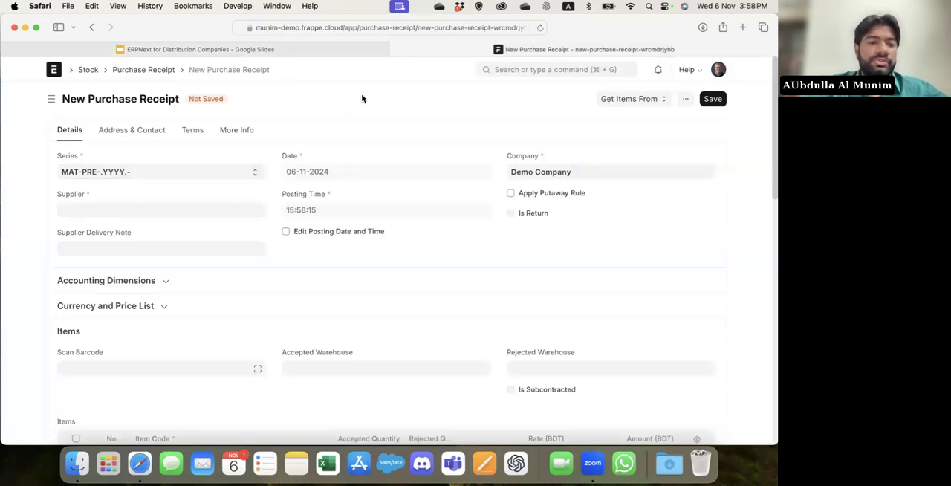
Set the receipt's supplier to Uniliver Bangladesh Limited and expand the Currency and Price List section.
click(150, 211)
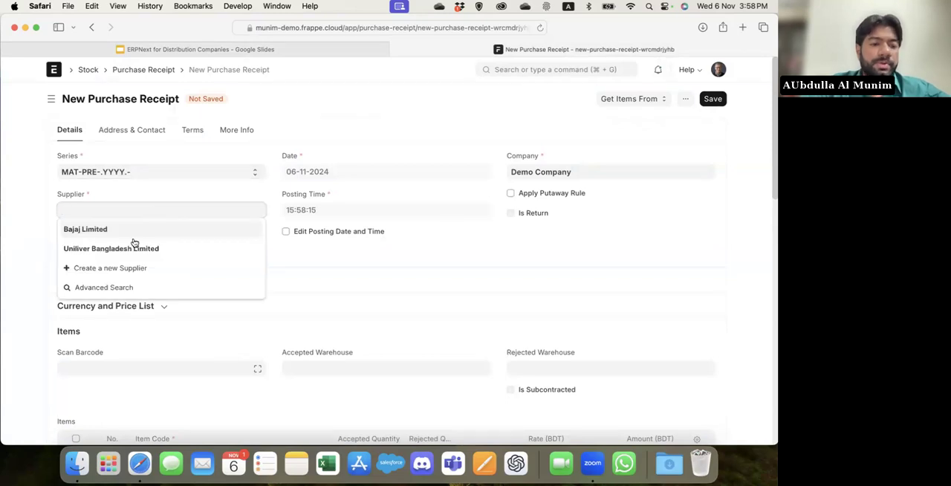
click(133, 248)
click(320, 253)
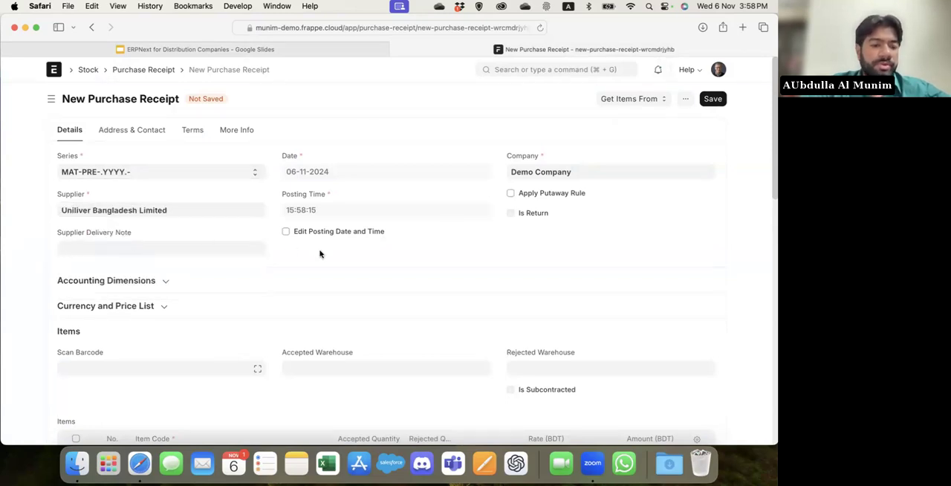
scroll(320, 253, down, 3)
click(209, 215)
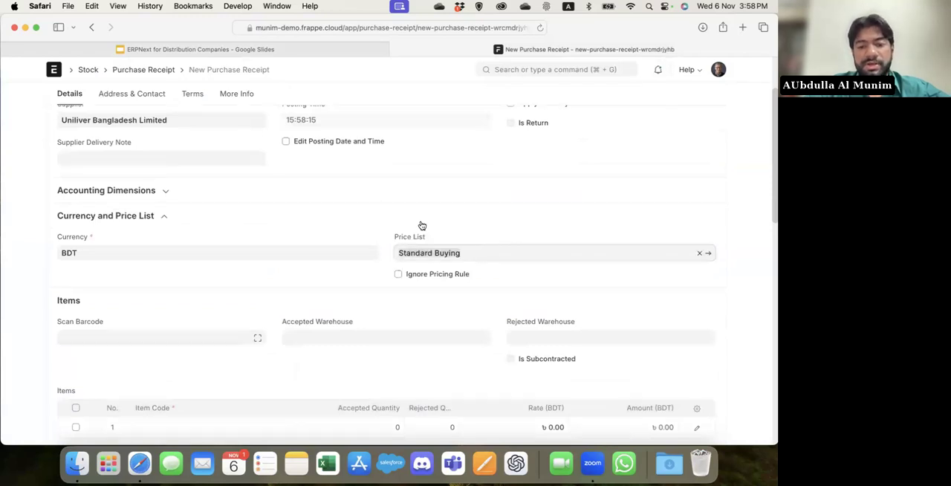
Search for "mount" in the first item row and select 11007-250ml as the item code.
scroll(390, 267, down, 4)
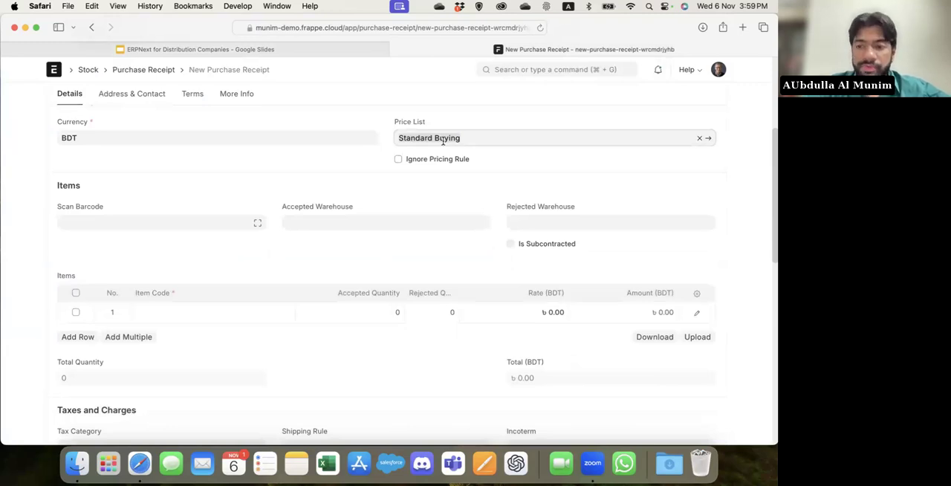
click(182, 312)
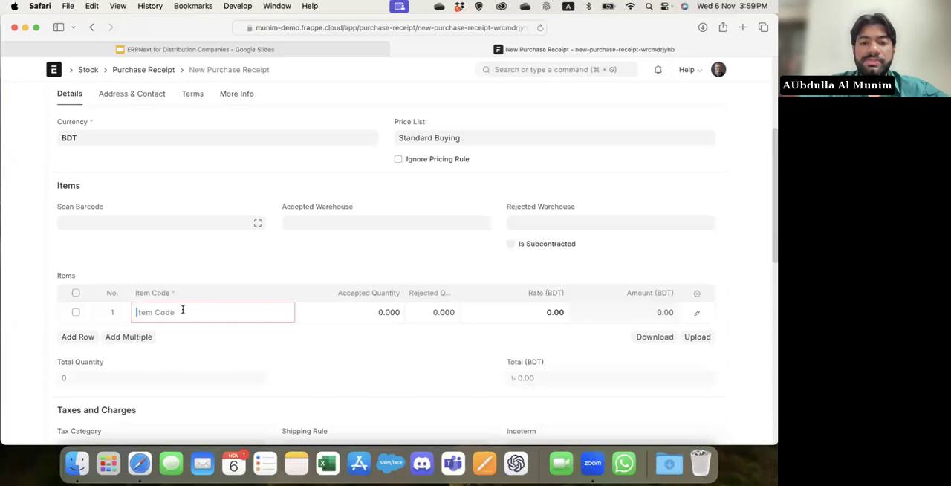
scroll(183, 309, up, 2)
scroll(182, 312, down, 3)
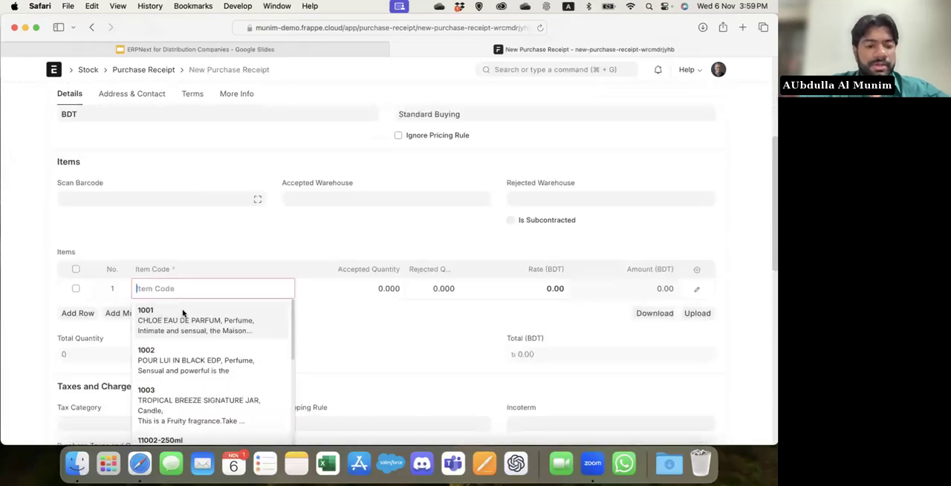
text(mount)
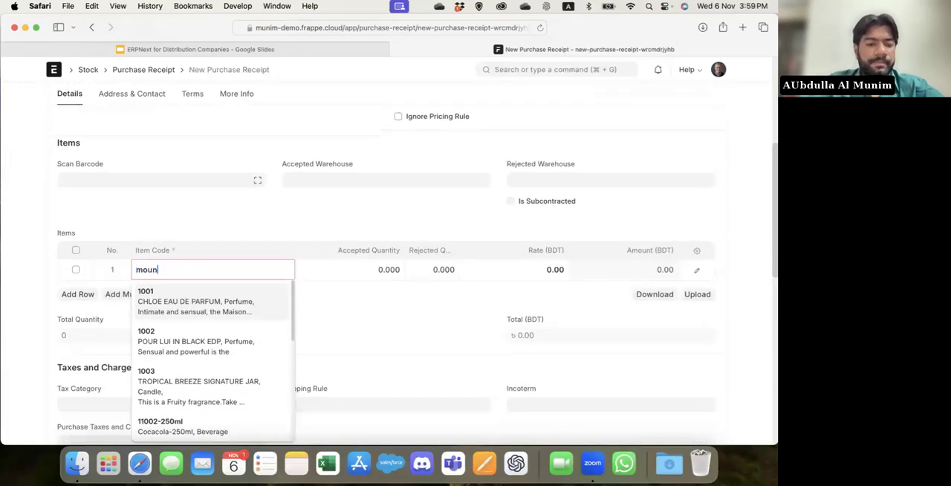
key(Return)
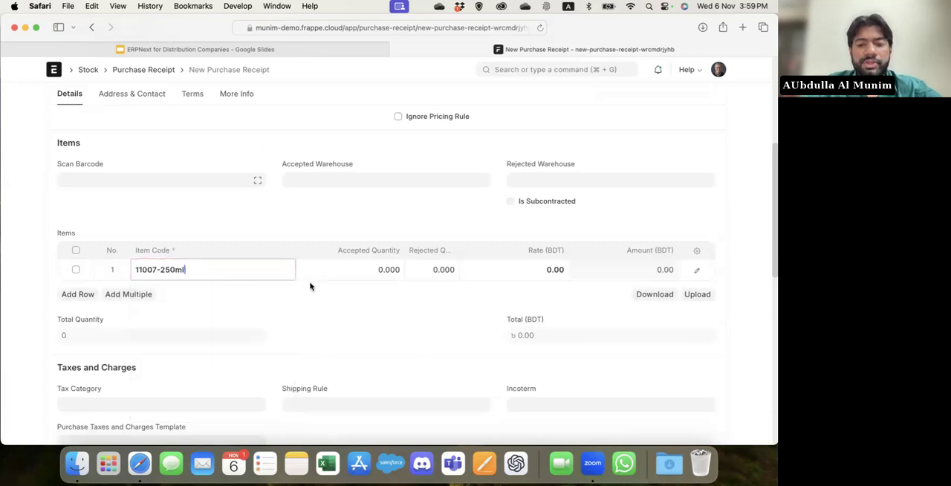
scroll(365, 293, down, 1)
scroll(364, 293, up, 1)
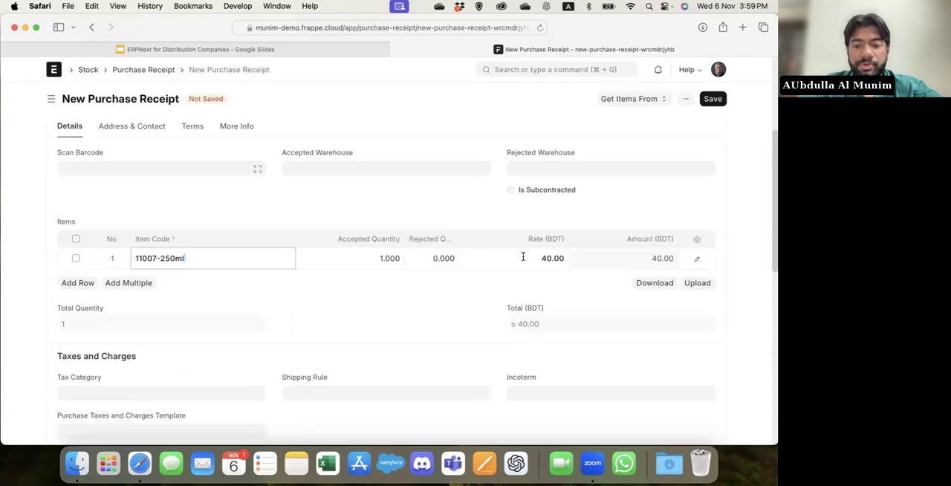
Add a second item row for 11007-500ml, Mountain Dew-500ml.
click(78, 282)
click(211, 288)
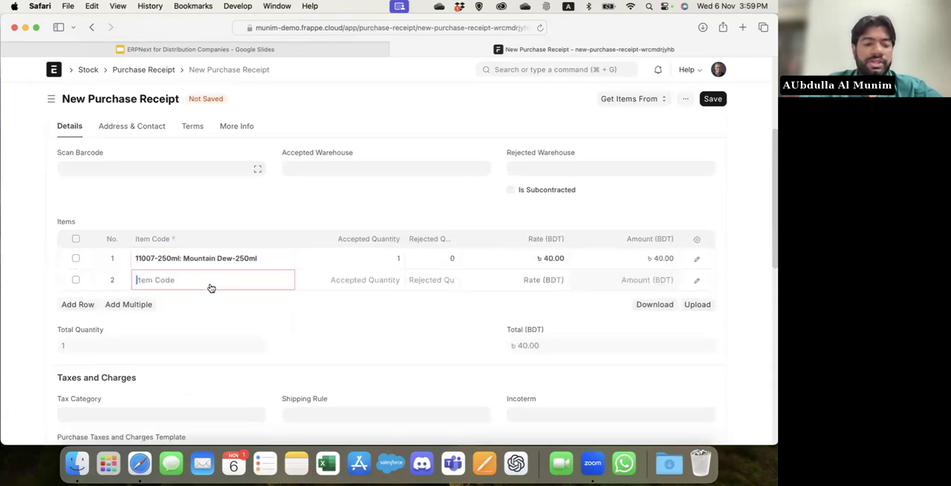
text(500)
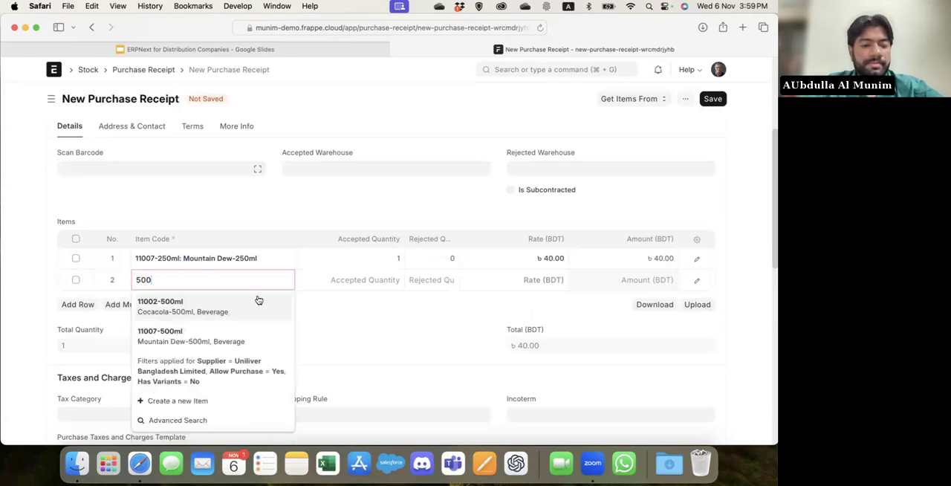
click(224, 338)
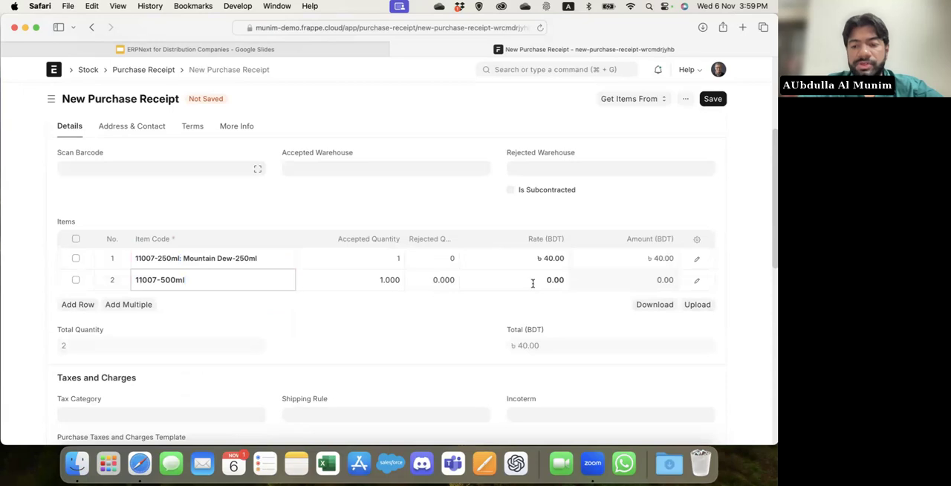
Set the accepted quantities to 100 for Mountain Dew-250ml and 200 for Mountain Dew-500ml.
click(372, 257)
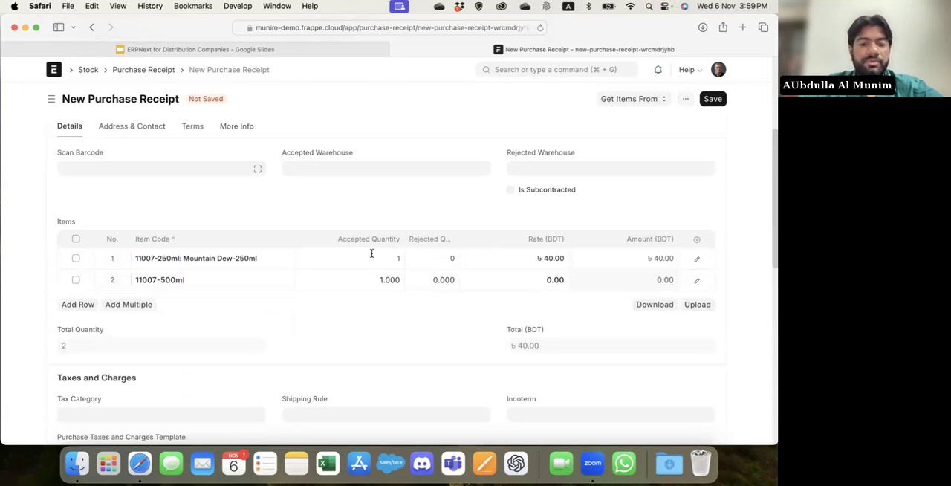
text(100)
click(372, 335)
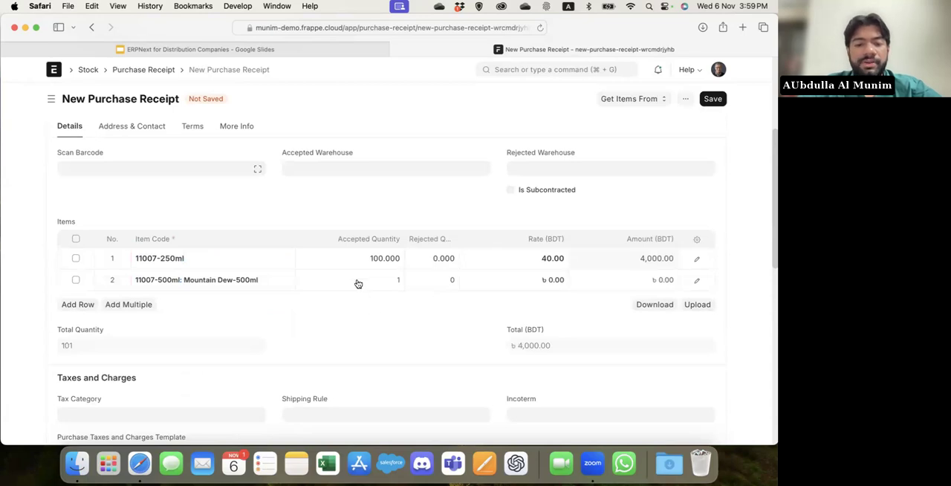
click(358, 284)
text(200)
click(374, 324)
Set the receipt's accepted warehouse to Stores - ISL.
click(319, 167)
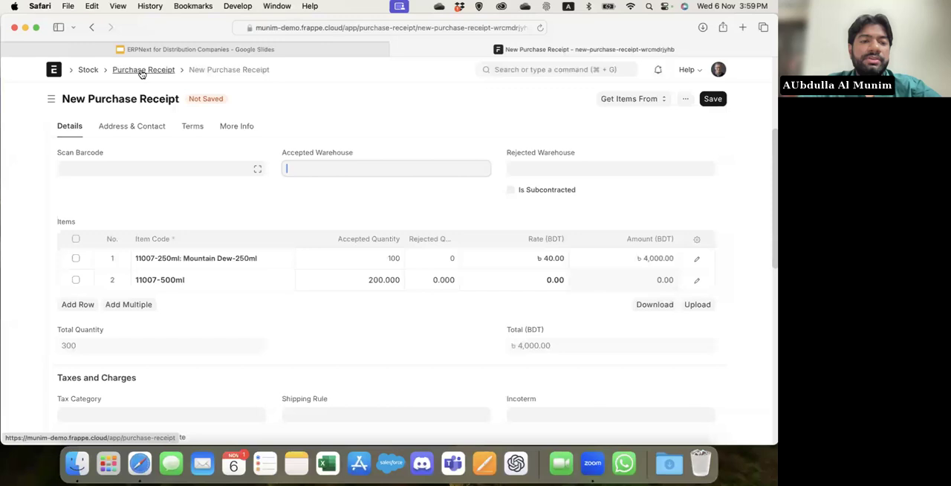
text(sto)
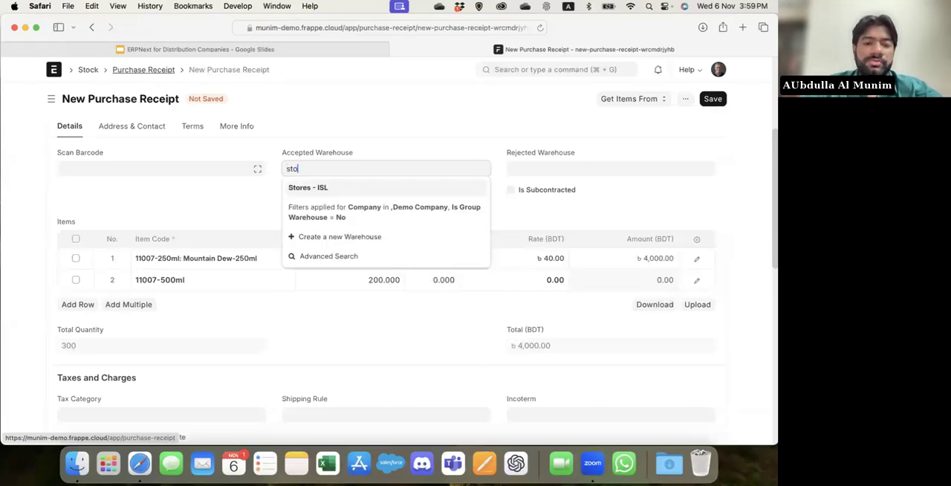
key(Return)
scroll(353, 193, up, 1)
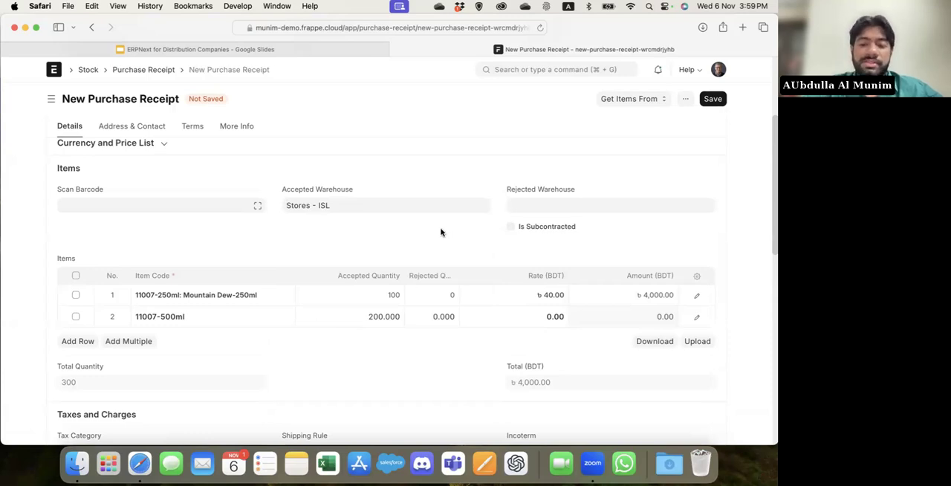
Set the Mountain Dew-500ml rate to 50 BDT and save the purchase receipt.
click(519, 316)
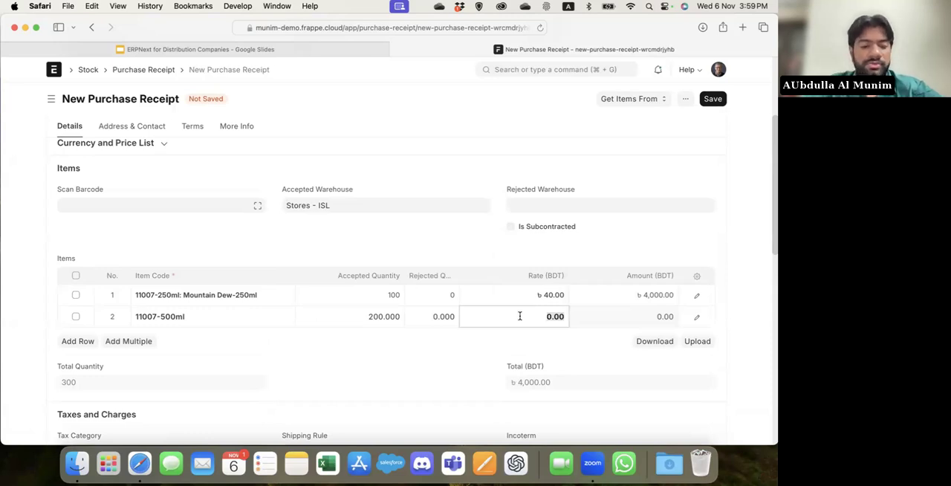
text(50)
click(453, 381)
key(super+s)
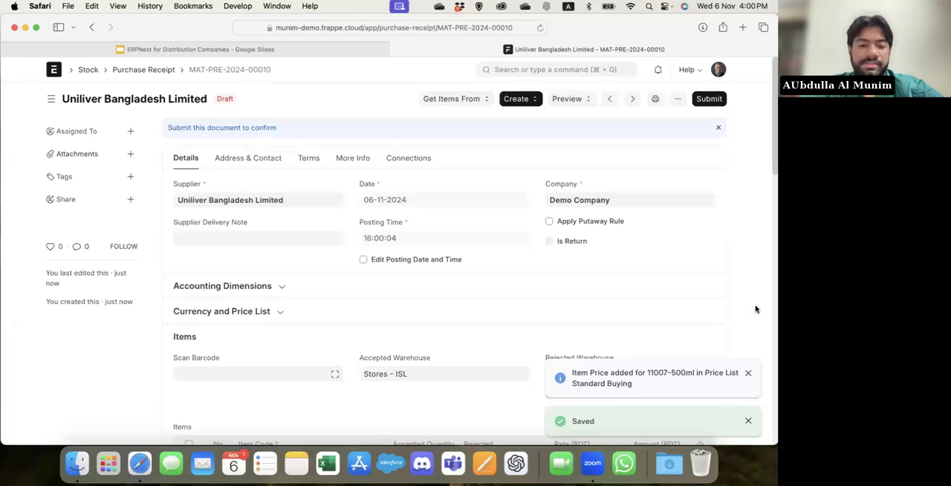
Change the purchase receipt's price list to ExWorks and save the document.
scroll(755, 309, down, 3)
click(310, 186)
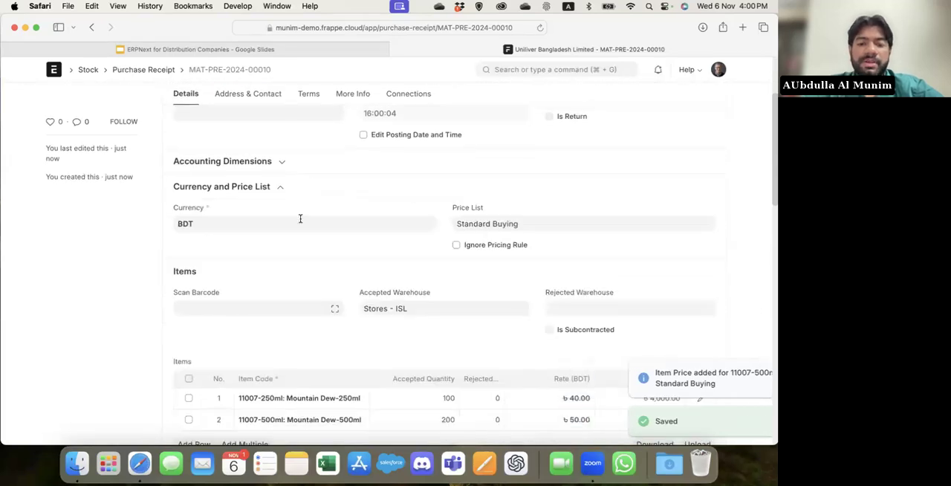
scroll(301, 219, down, 2)
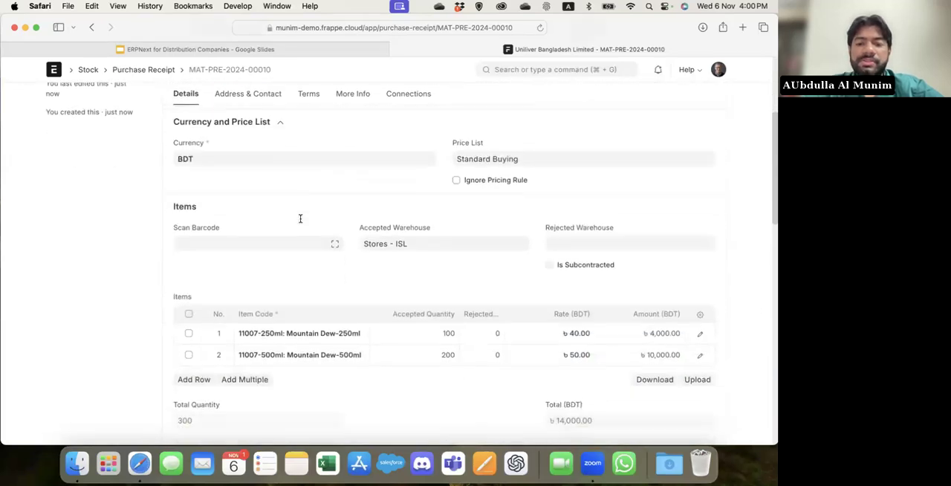
click(545, 159)
key(BackSpace)
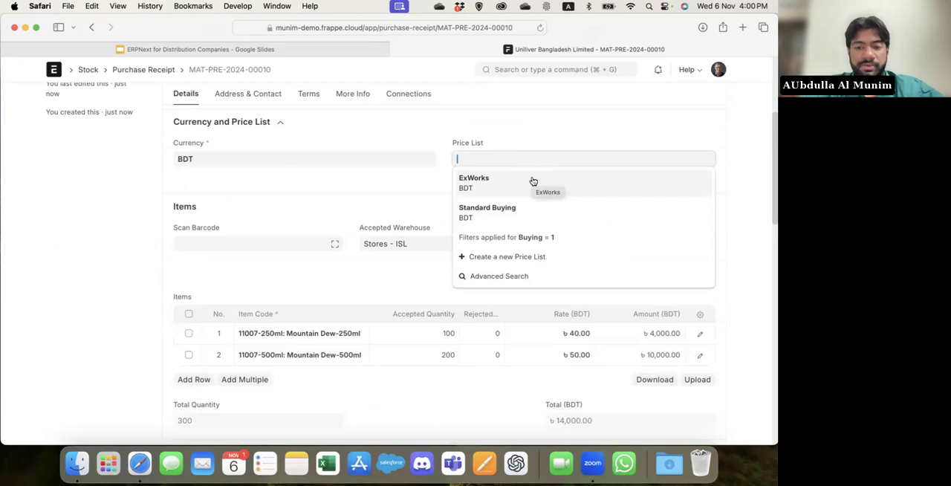
click(533, 182)
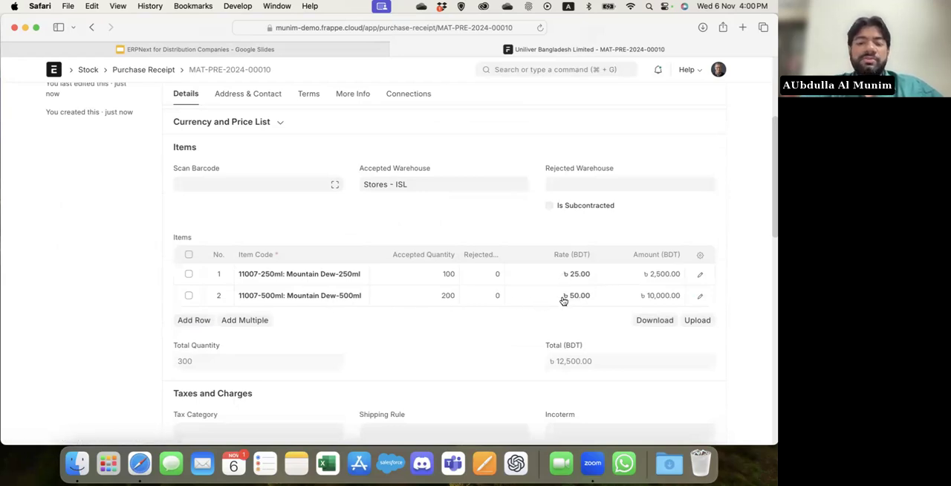
key(super+s)
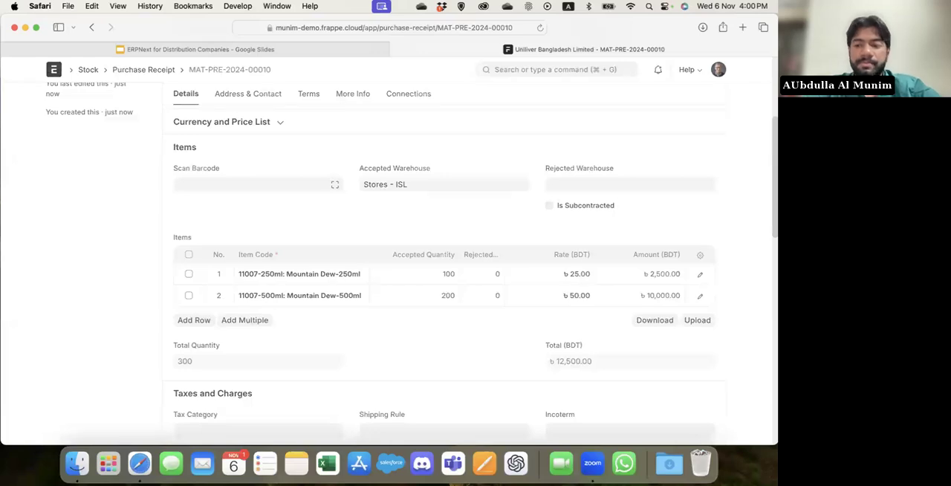
Try to save and submit the purchase receipt, and dismiss the resulting message.
scroll(488, 223, up, 5)
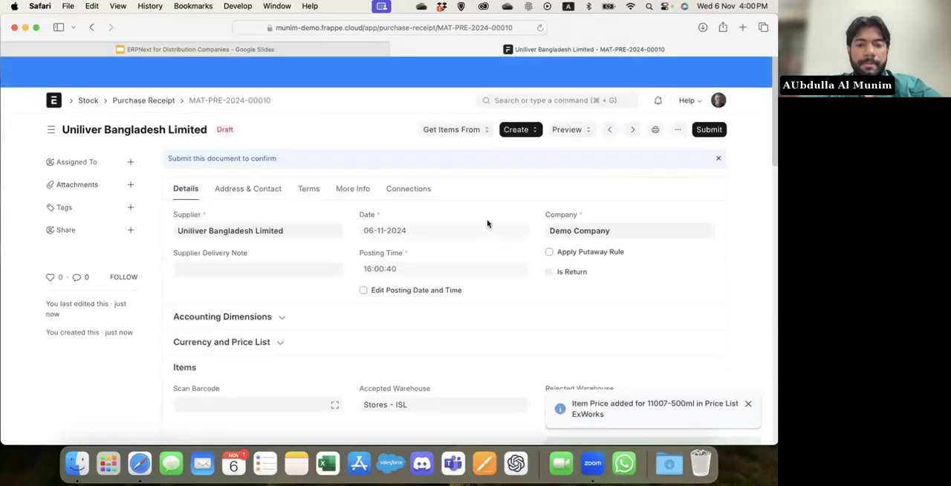
key(super+s)
key(Return)
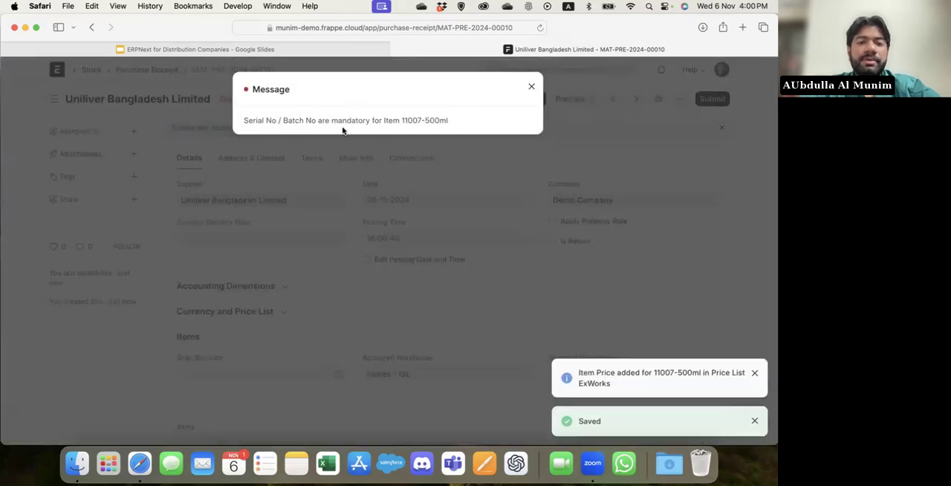
drag(450, 123, 402, 123)
click(408, 276)
scroll(407, 276, down, 5)
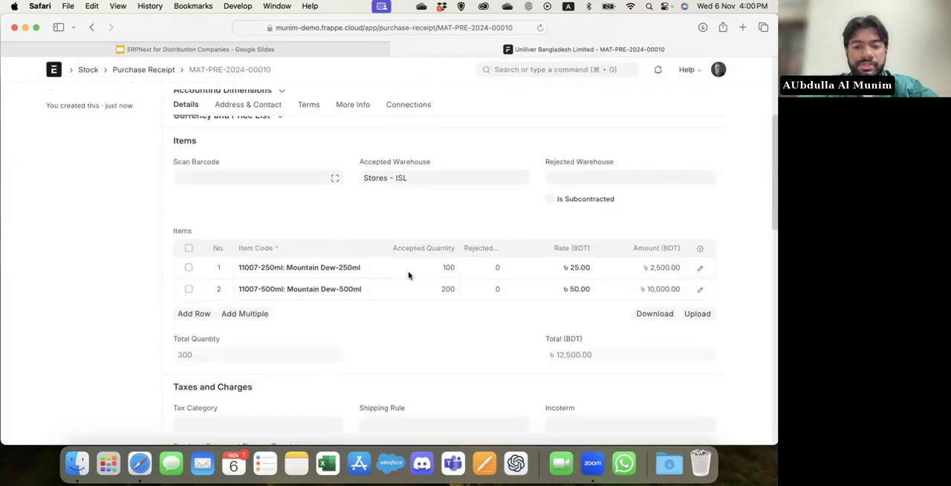
click(224, 246)
scroll(280, 304, down, 8)
scroll(280, 305, down, 6)
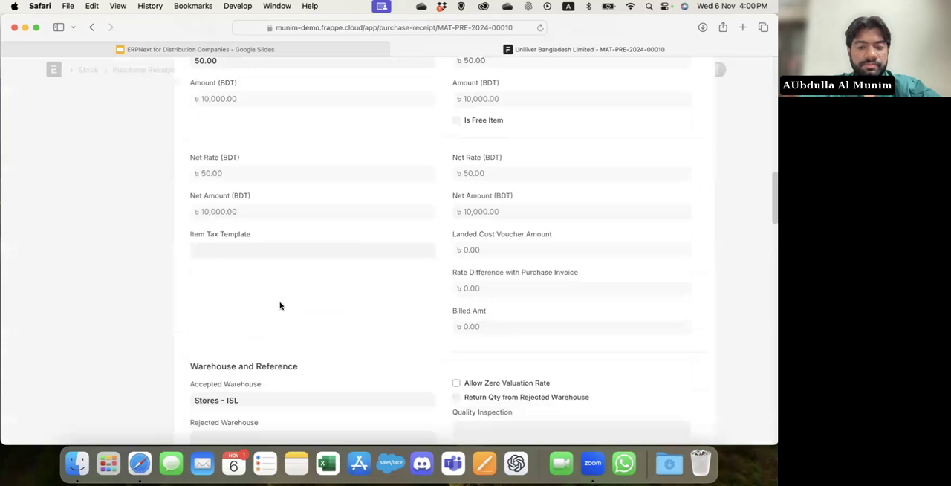
scroll(280, 302, down, 4)
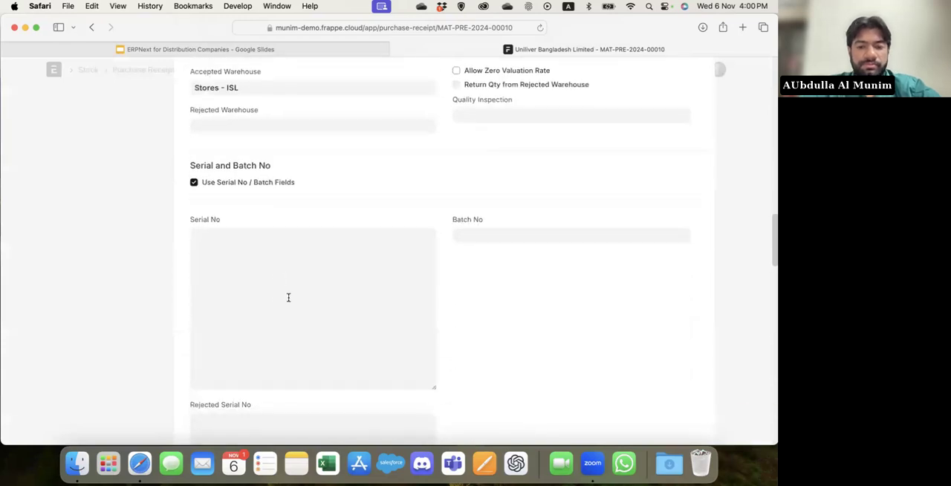
click(478, 240)
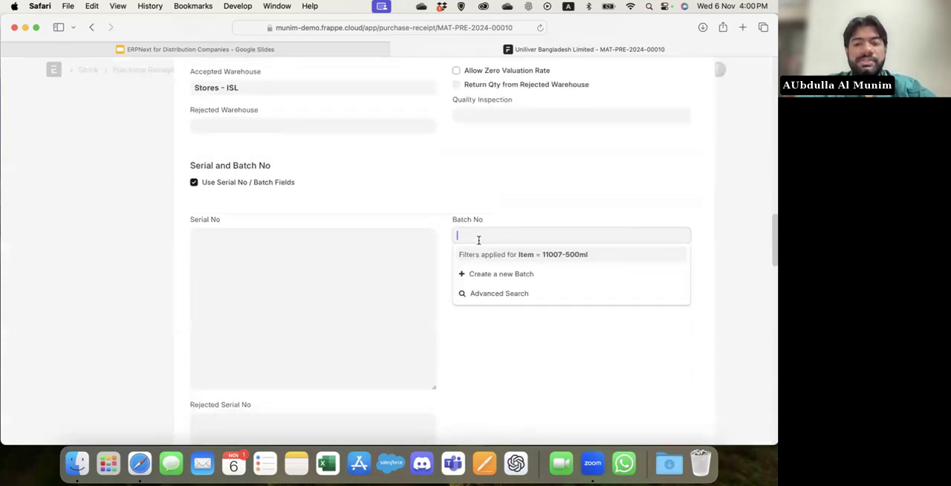
click(543, 275)
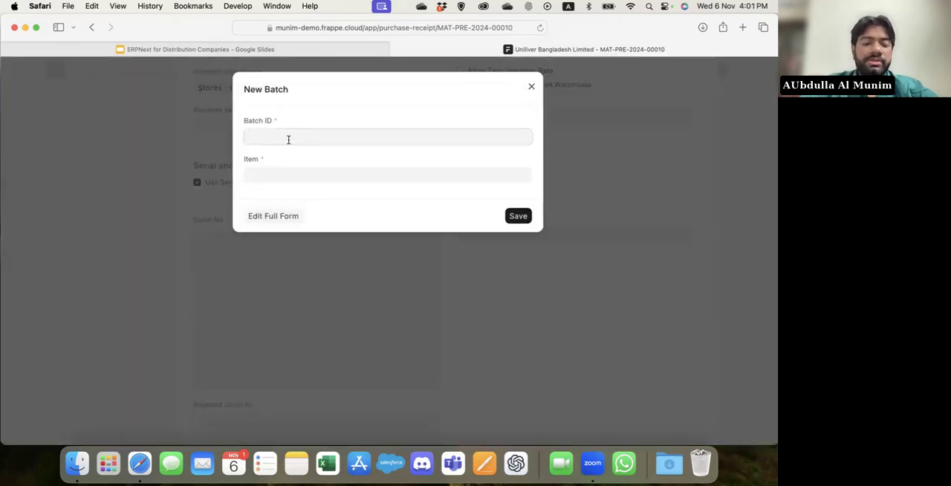
text(4567899876)
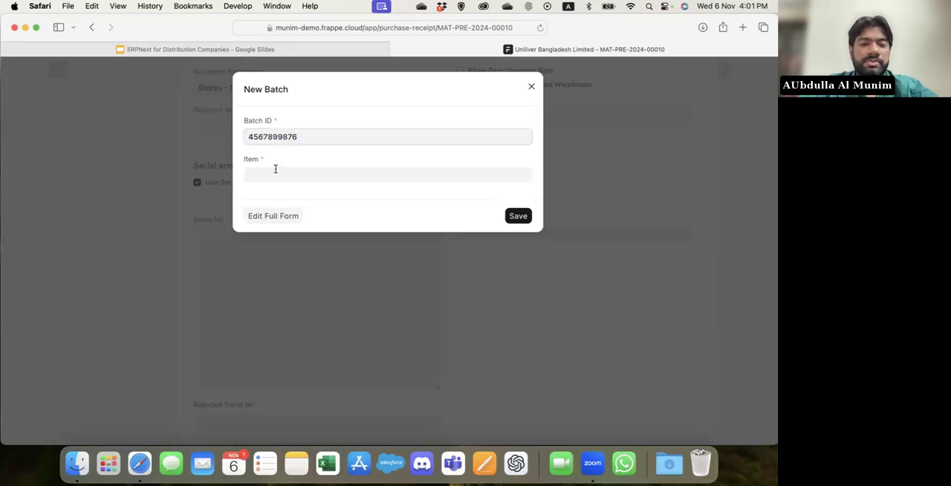
click(275, 173)
text(500)
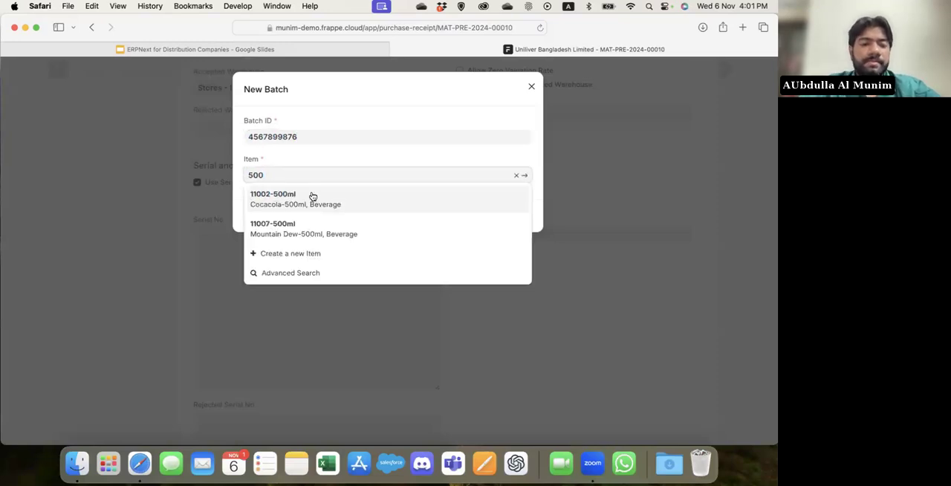
click(340, 230)
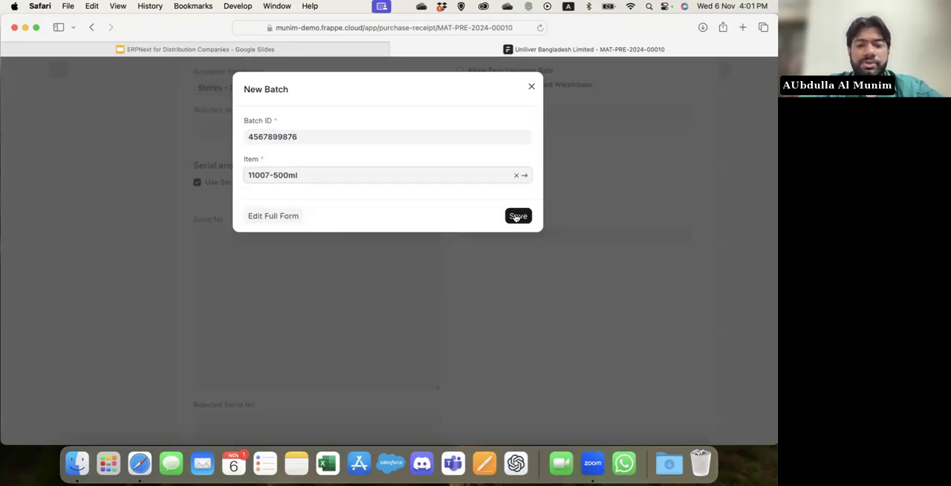
click(517, 217)
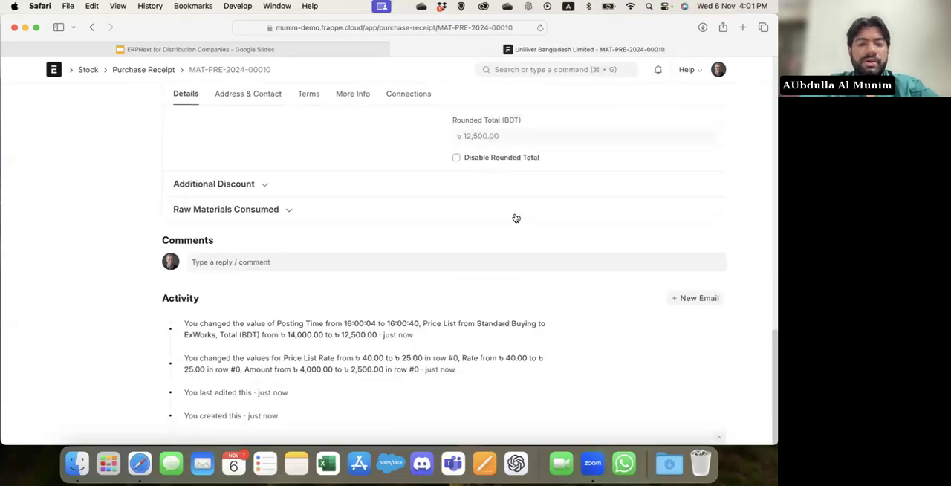
Save and submit the purchase receipt with the assigned batch.
scroll(516, 218, up, 5)
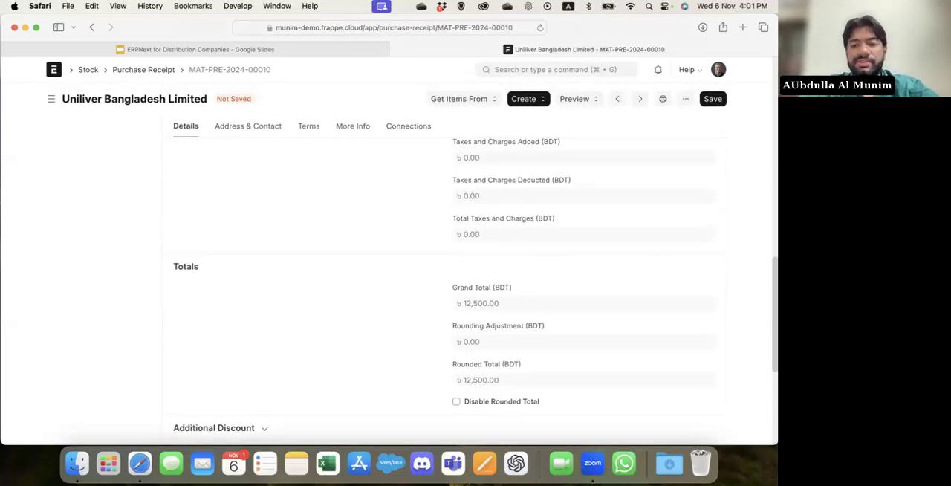
key(super+s)
key(super+s)
key(Return)
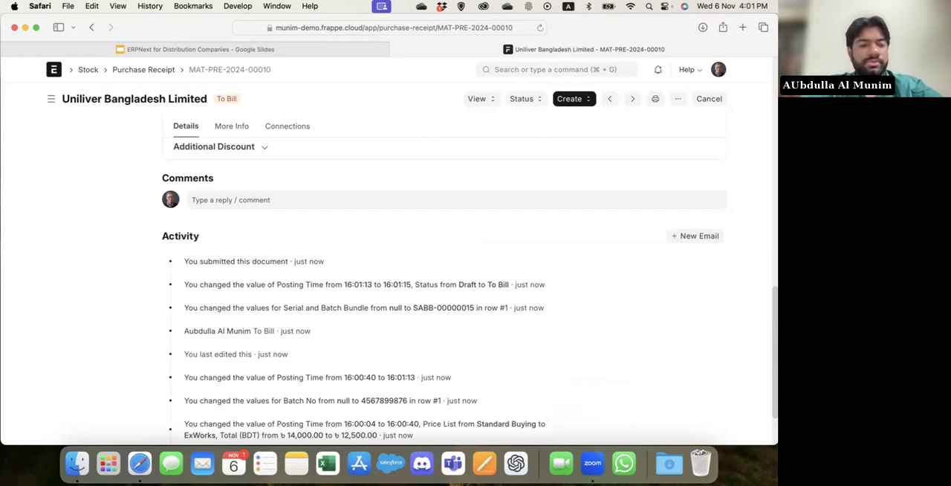
Duplicate the submitted purchase receipt into a new one.
scroll(234, 250, up, 10)
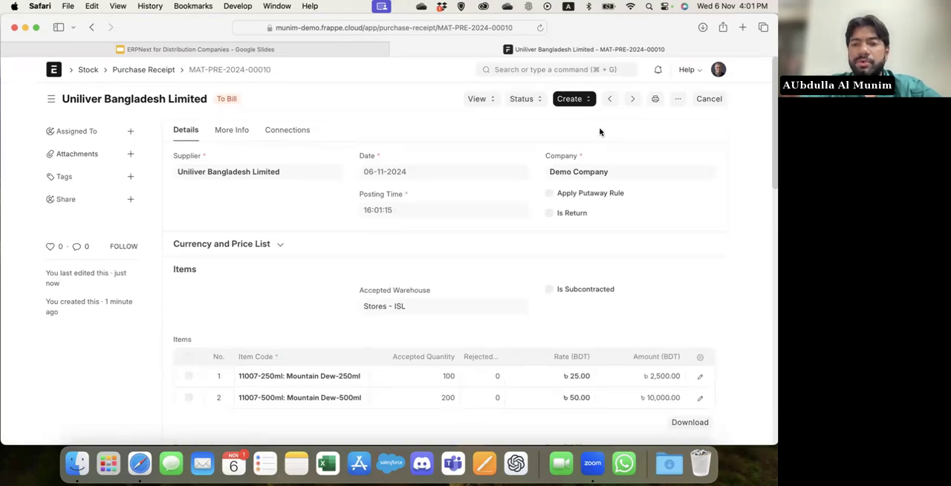
click(576, 98)
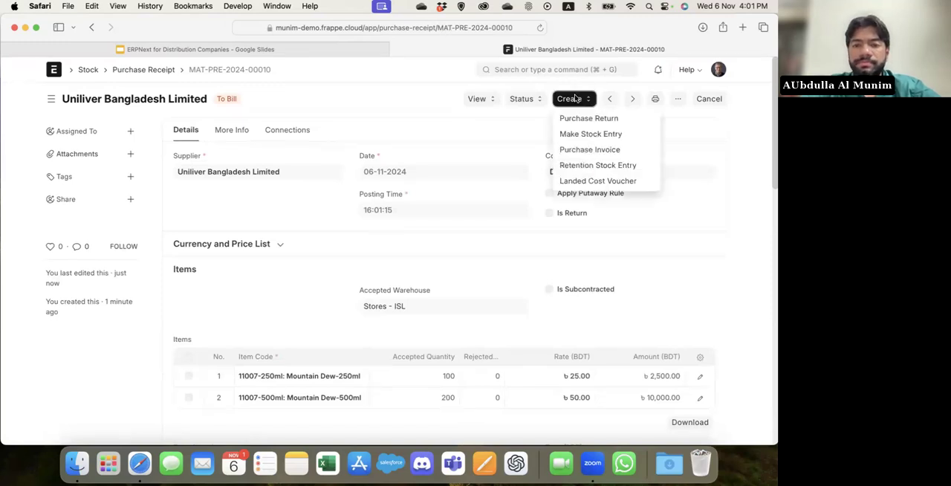
click(678, 99)
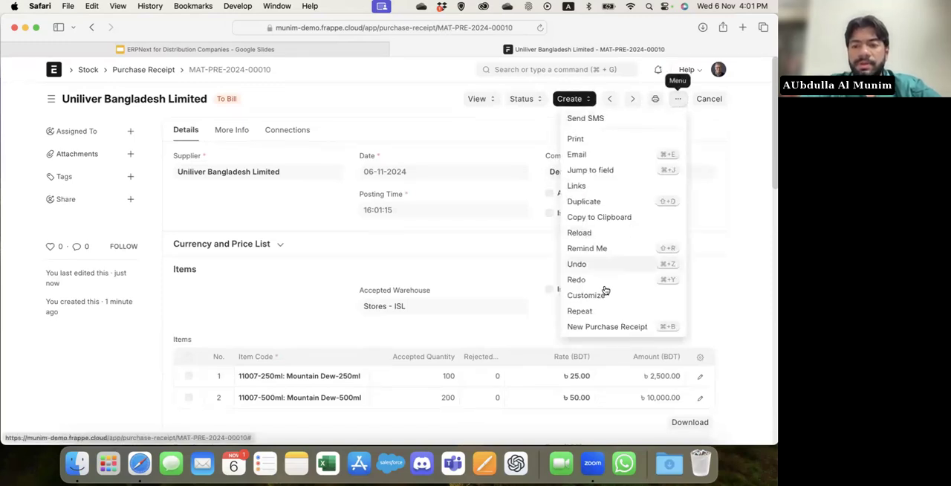
click(612, 202)
Set the duplicated receipt's accepted quantities to 250 for Mountain Dew-500ml and 150 for Mountain Dew-250ml.
scroll(413, 277, down, 4)
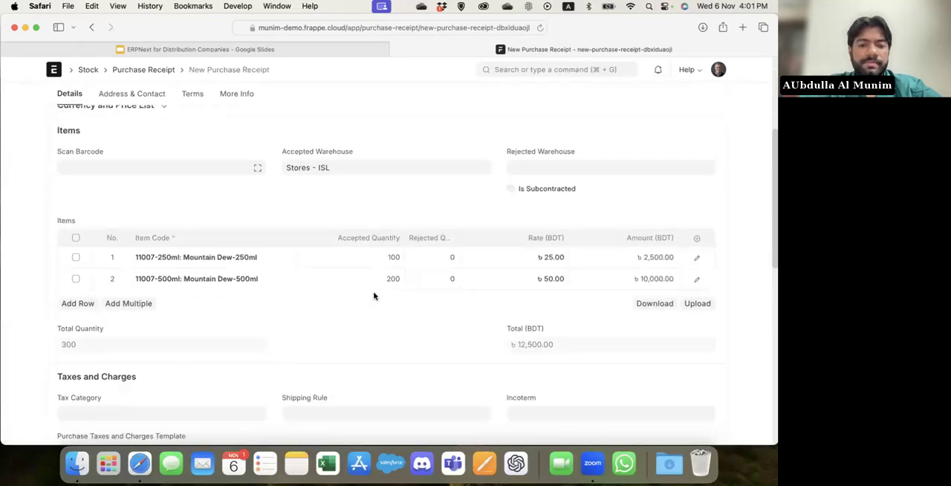
click(372, 287)
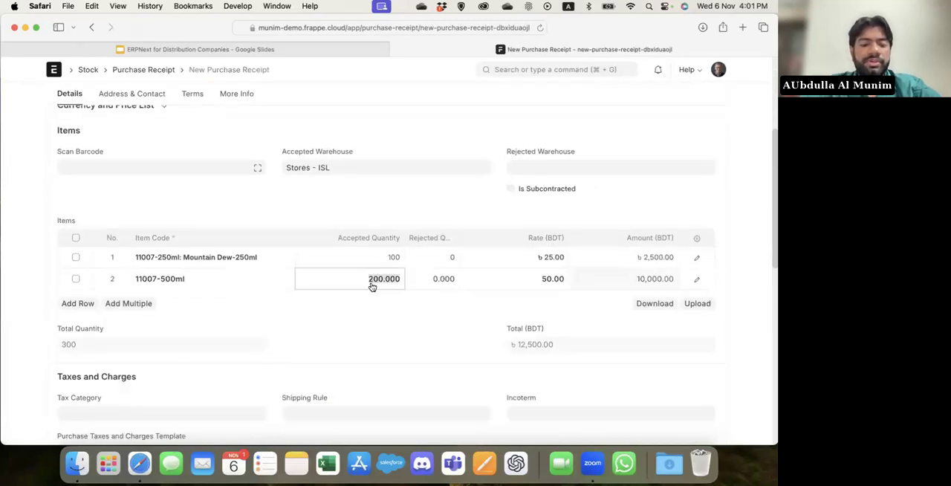
key(super+a)
text(250)
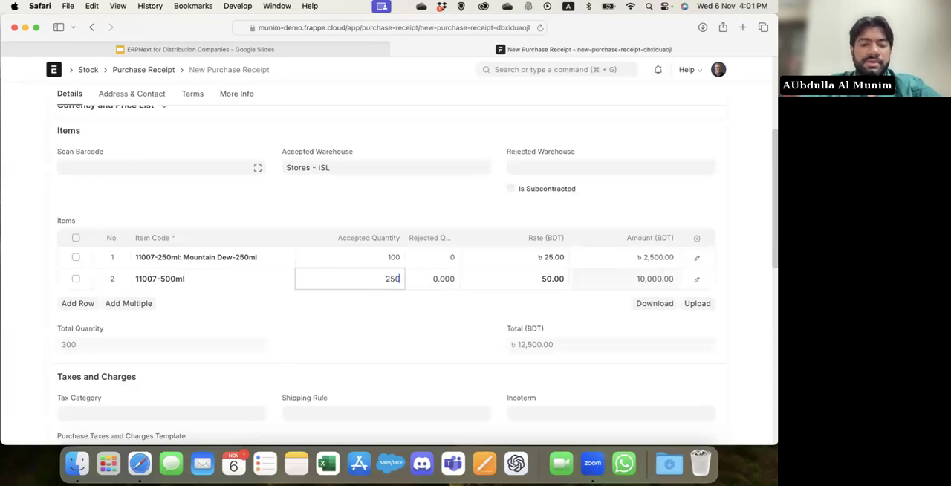
click(345, 262)
text(150)
click(353, 335)
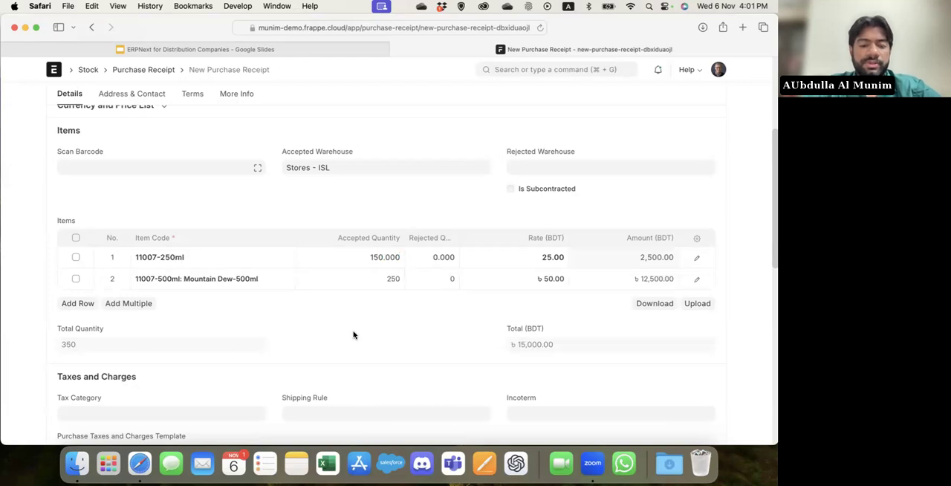
Save and submit the duplicated purchase receipt, and return to the Purchase Receipt list.
key(super+s)
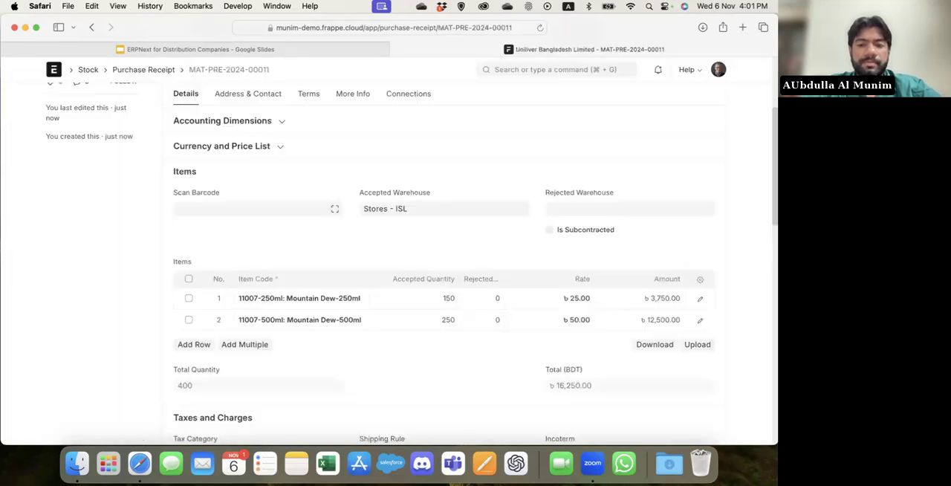
key(super+s)
key(super+s)
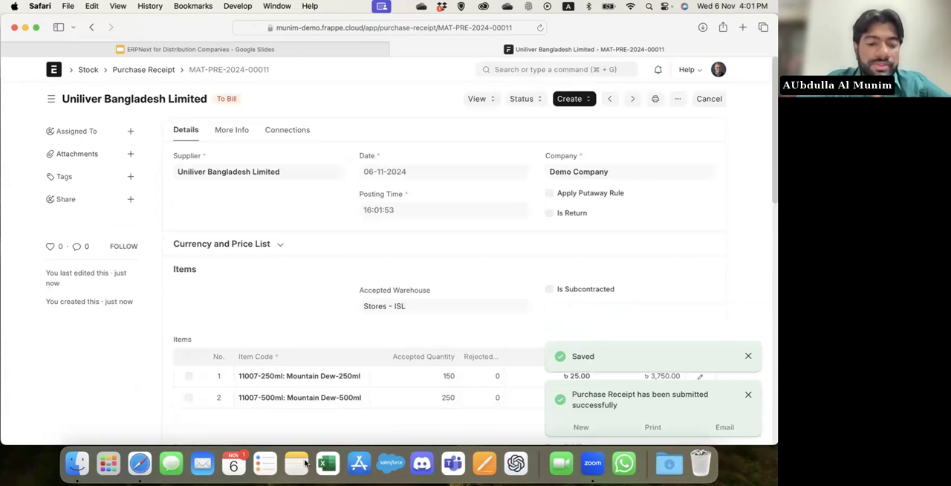
click(143, 70)
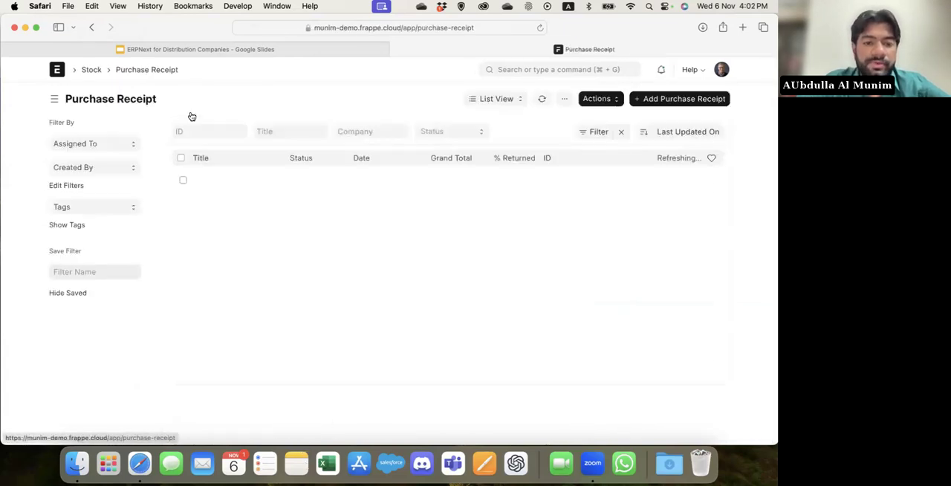
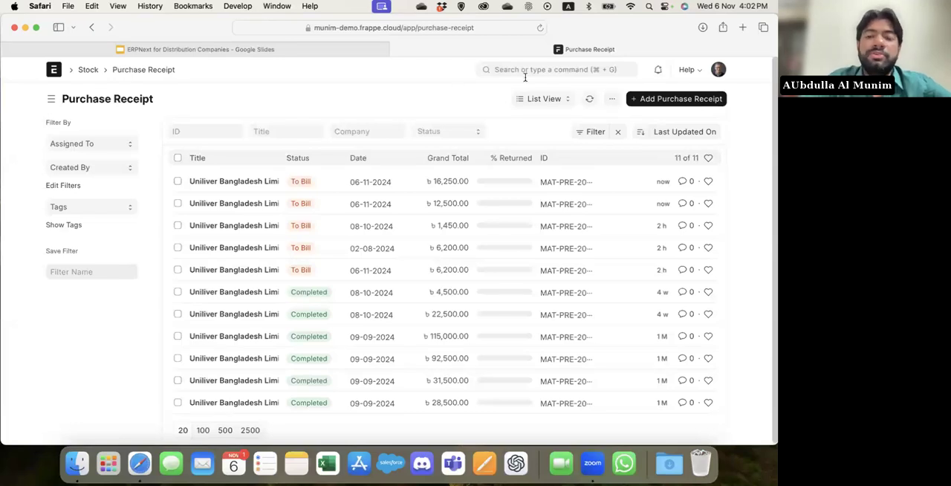
Open the Landed Cost Voucher list and start a new landed cost voucher.
click(557, 69)
text(lande)
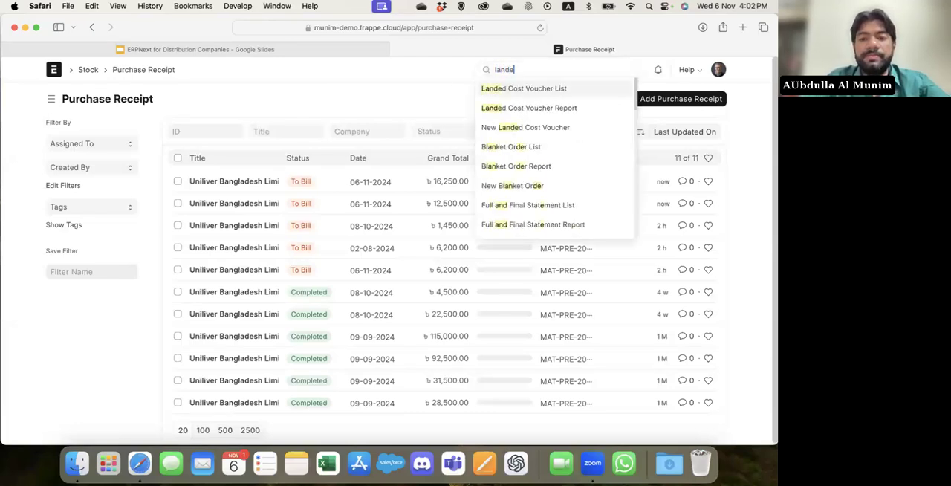
key(Return)
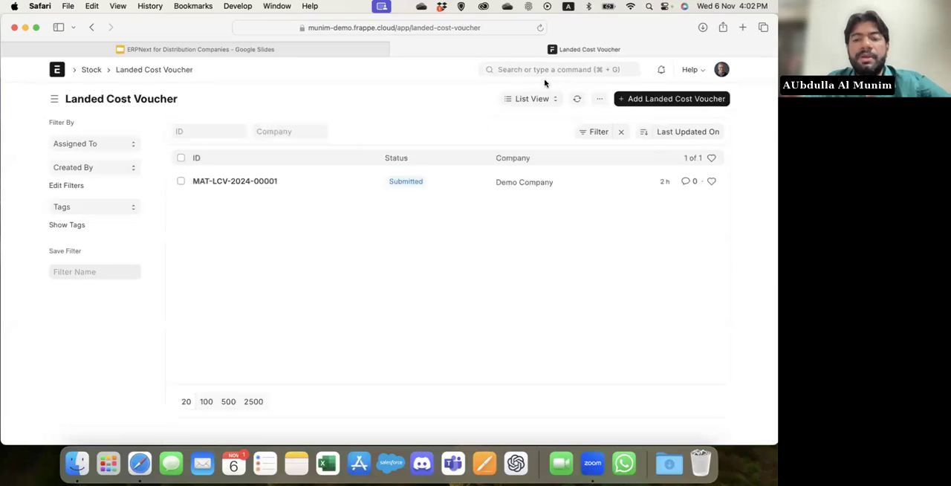
click(672, 101)
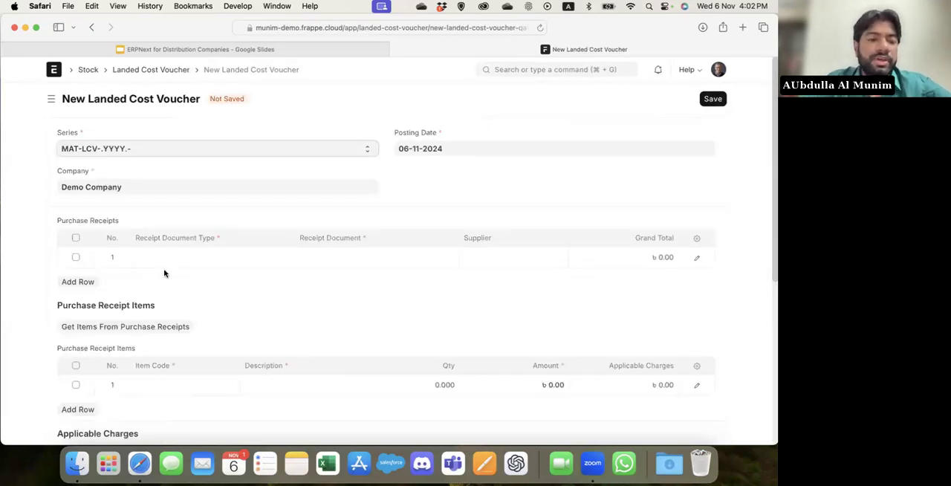
Add purchase receipt MAT-PRE-2024-00010 as the first receipt document of the voucher.
click(183, 257)
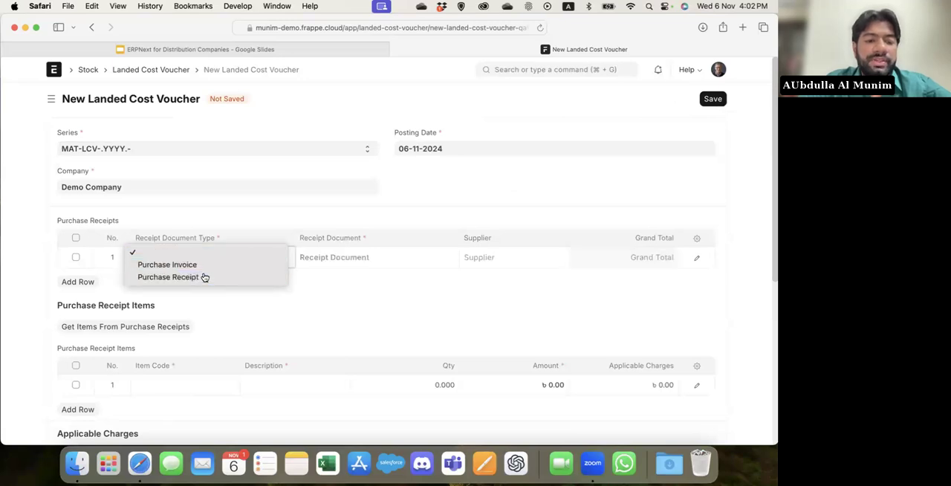
click(233, 275)
click(326, 257)
scroll(324, 259, down, 3)
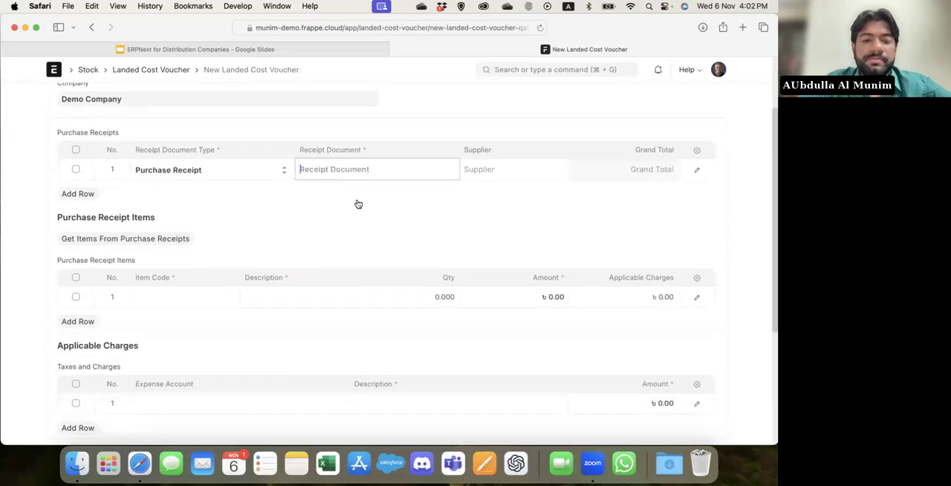
scroll(389, 233, down, 3)
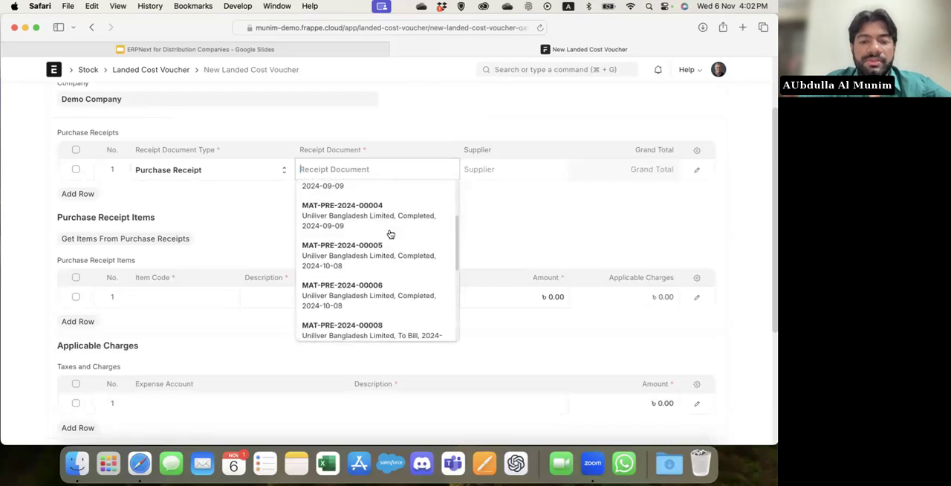
scroll(390, 234, down, 5)
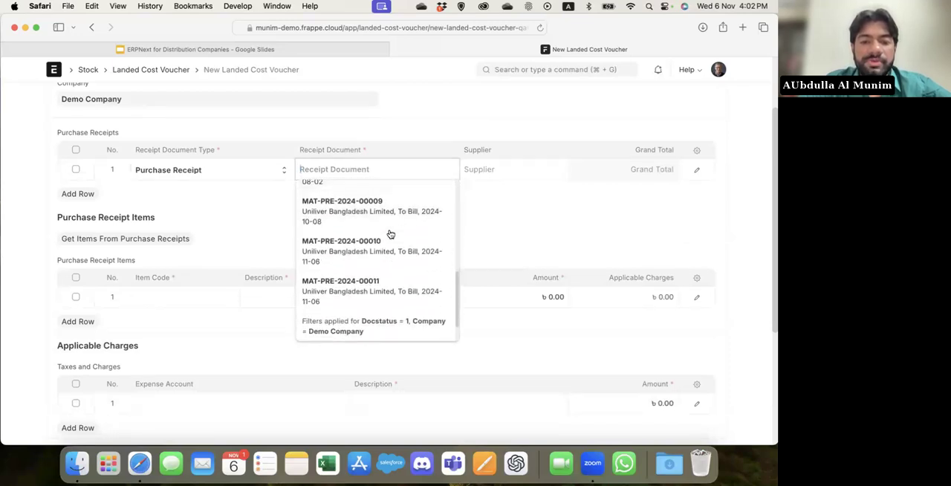
click(373, 210)
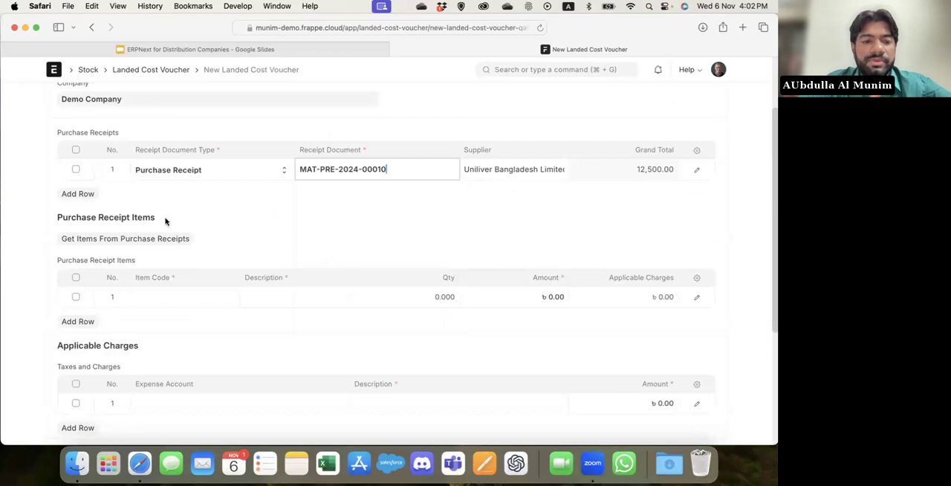
Add purchase receipt MAT-PRE-2024-00011 as a second receipt document, and fetch the items from both purchase receipts.
click(78, 195)
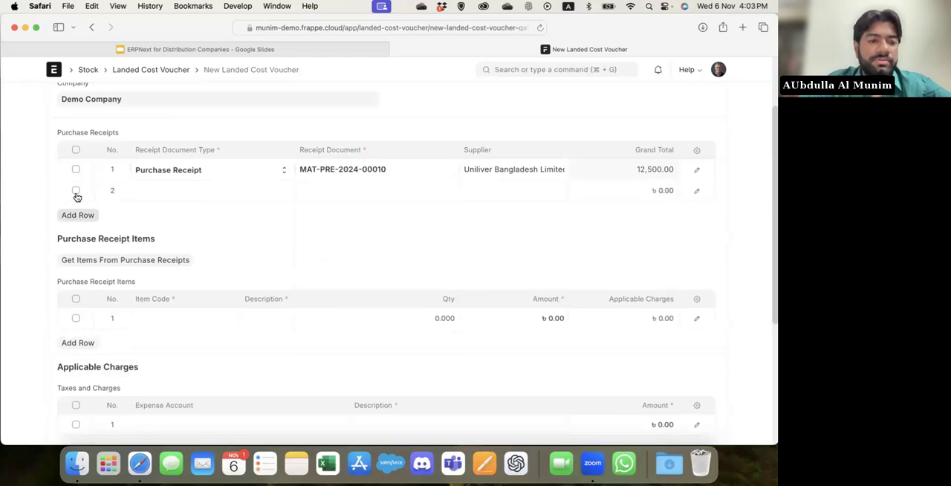
click(174, 263)
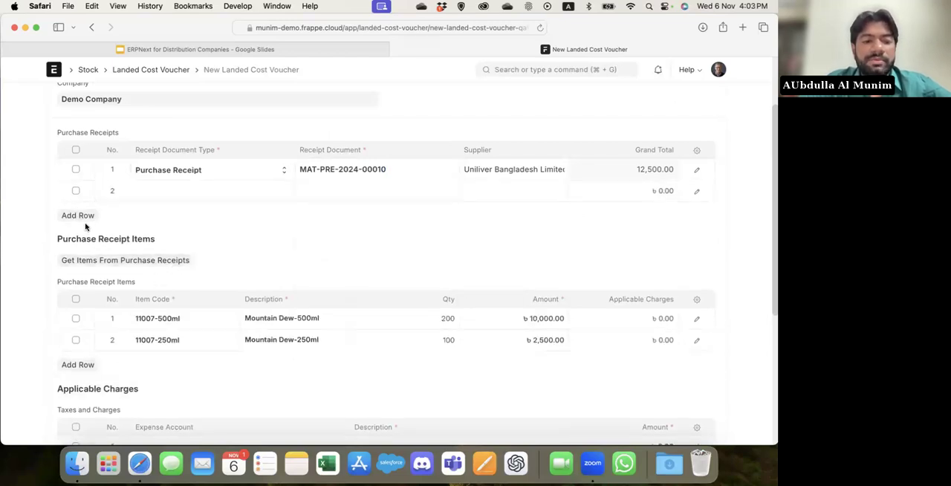
click(242, 191)
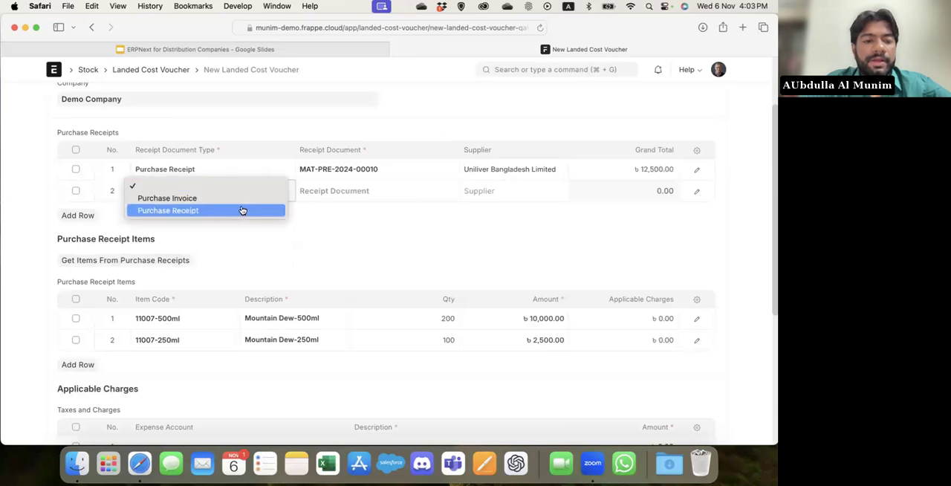
click(243, 211)
click(343, 190)
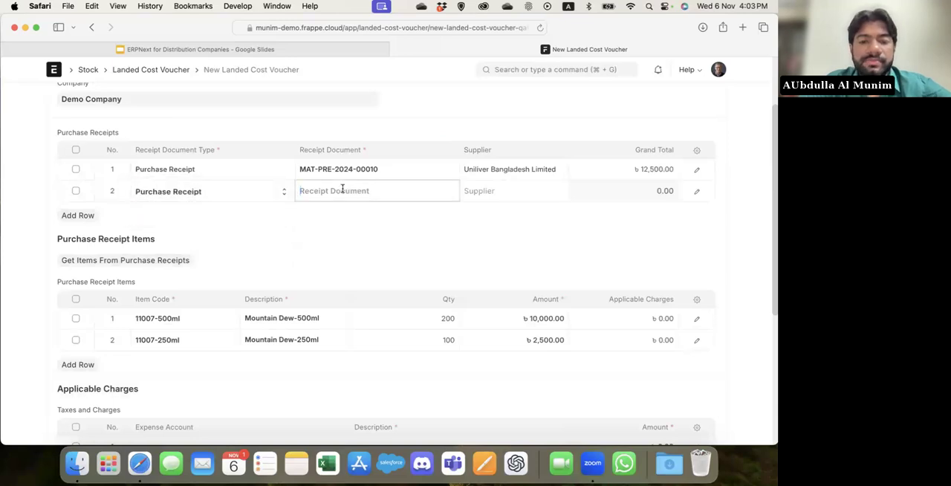
scroll(381, 276, down, 3)
scroll(383, 276, down, 4)
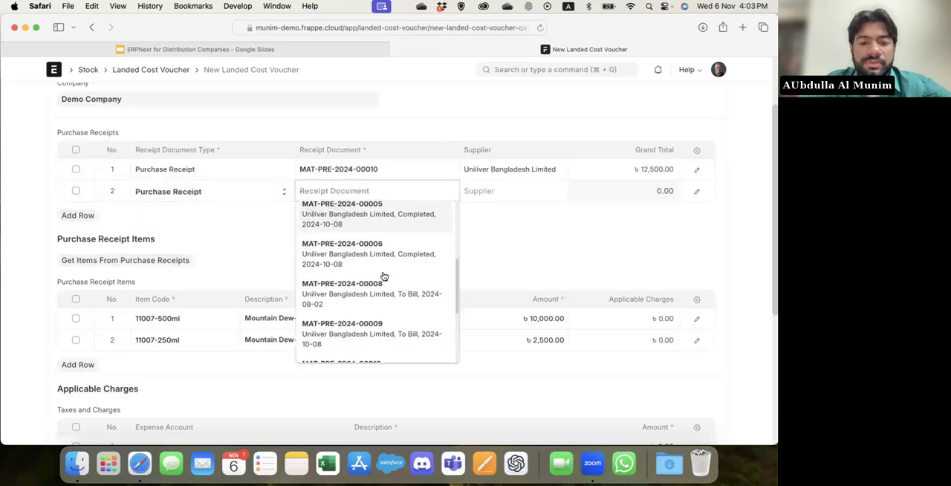
click(373, 340)
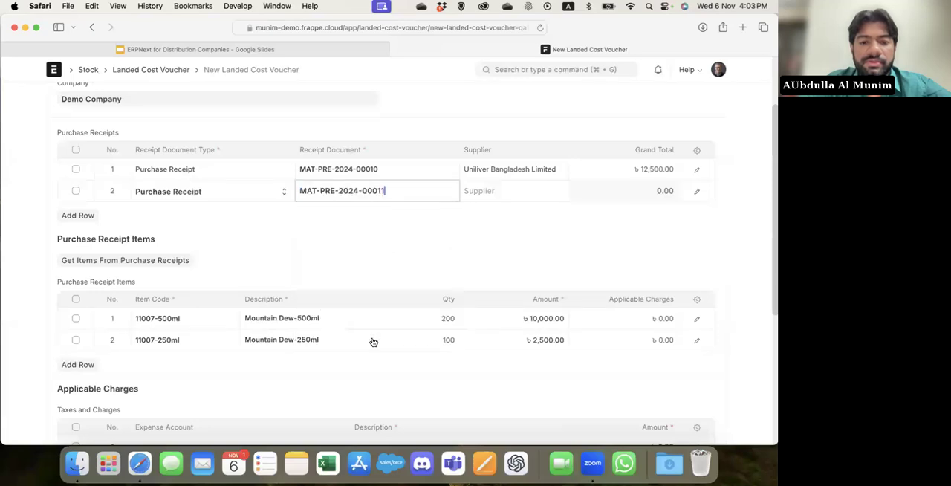
click(92, 261)
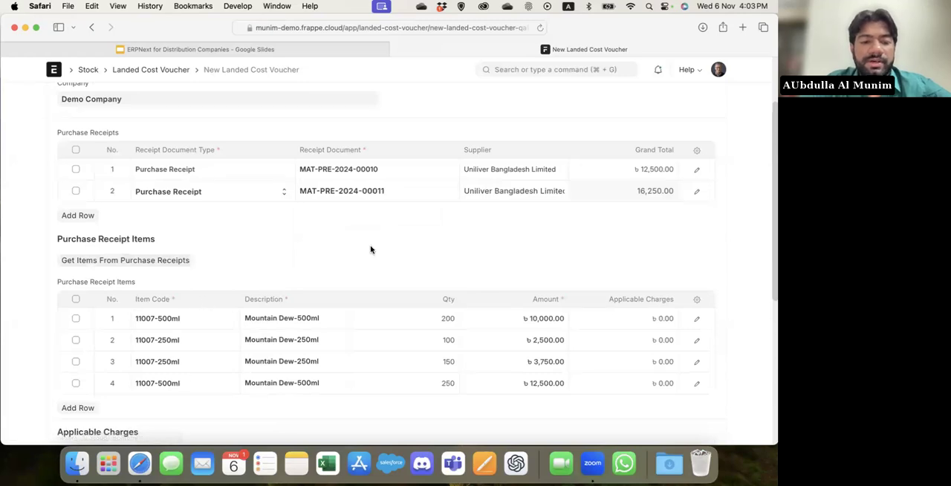
Add three charge rows with the expense accounts Freight and Forwarding Charges - ISL, VAT - ISL and Miscellaneous Expenses - ISL.
scroll(370, 249, down, 5)
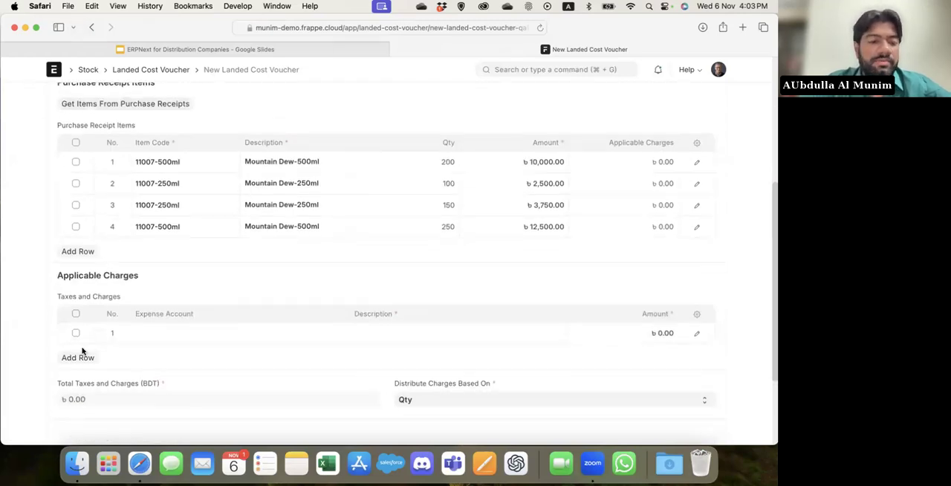
click(180, 334)
scroll(180, 334, down, 3)
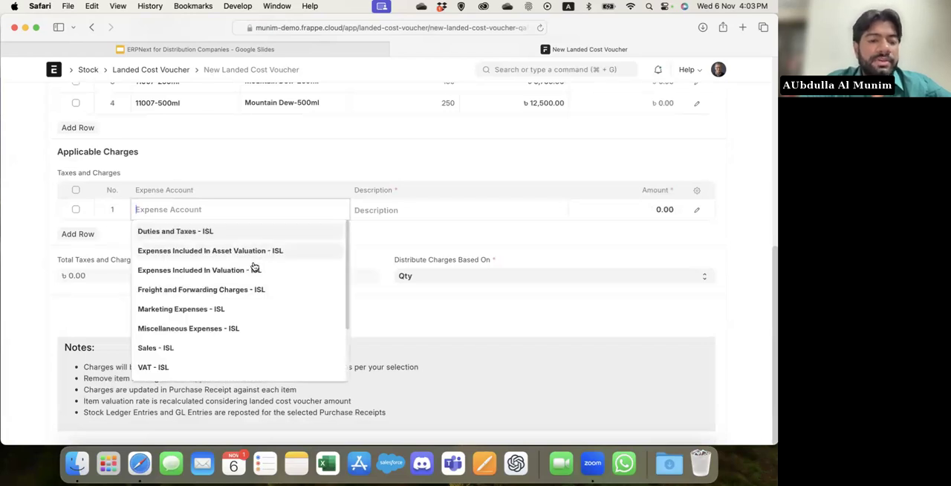
click(225, 291)
click(77, 233)
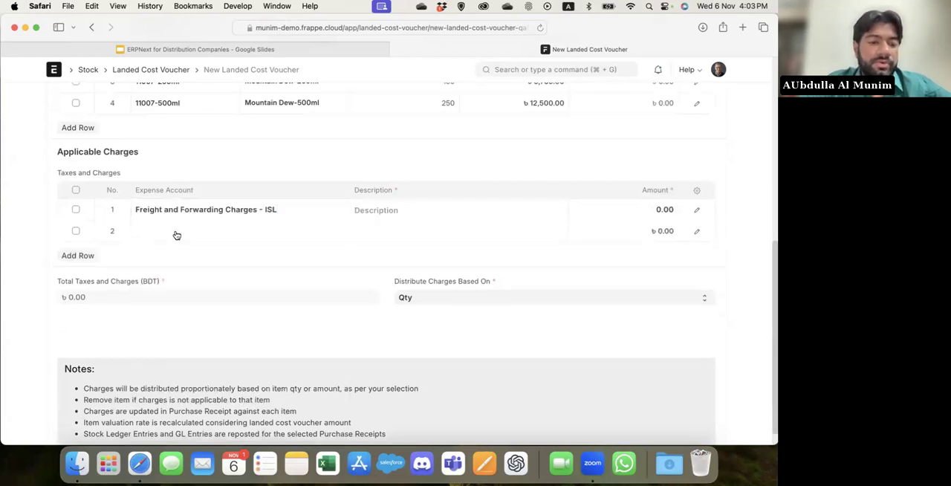
click(177, 235)
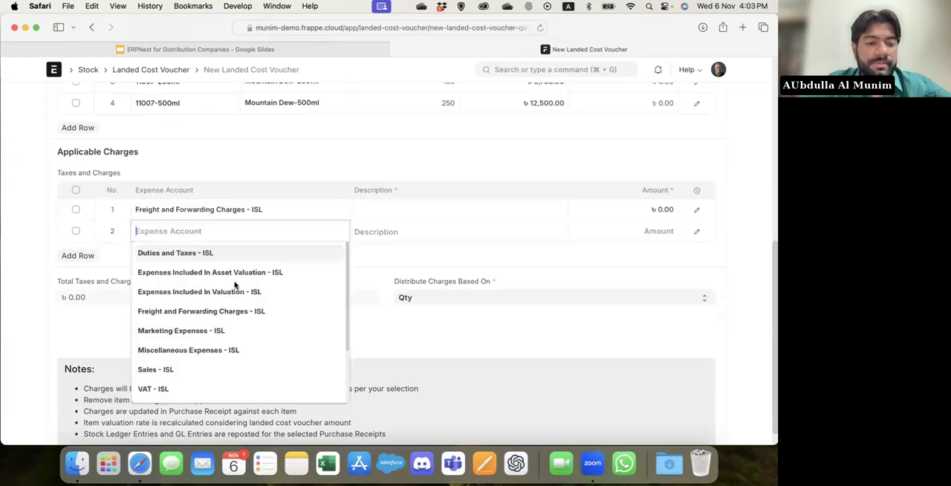
scroll(235, 286, down, 2)
click(186, 360)
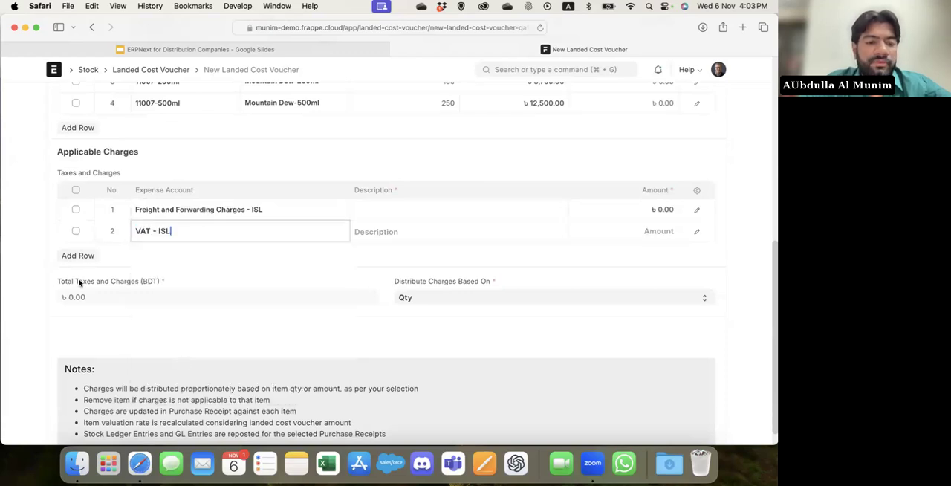
click(78, 255)
click(174, 262)
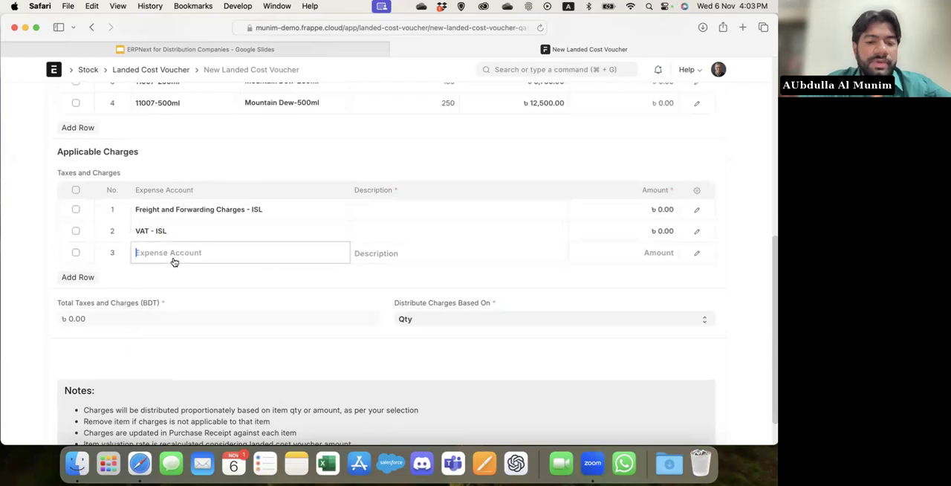
scroll(212, 300, down, 3)
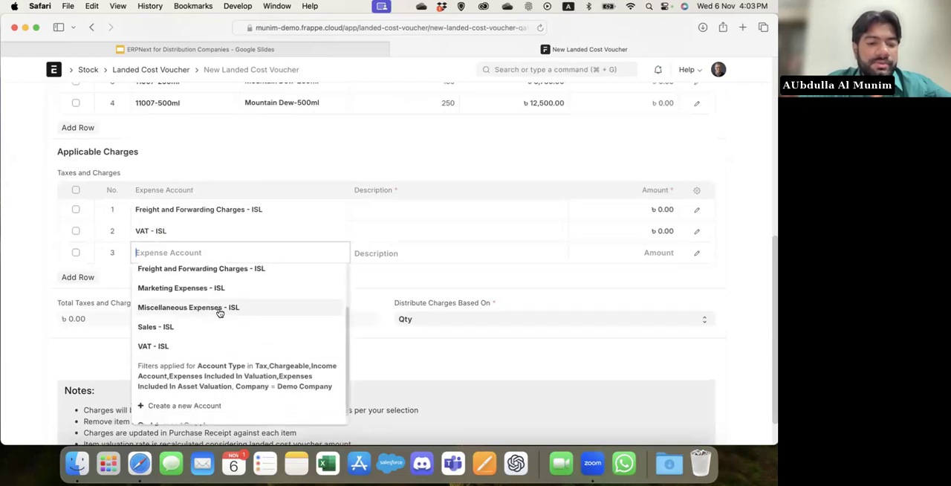
click(218, 309)
Enter "charges test" as the description of all three charge rows.
click(412, 211)
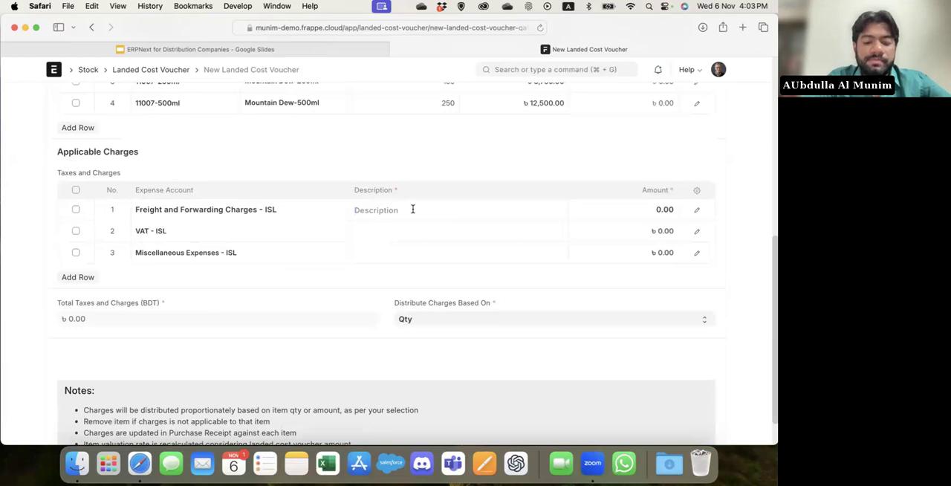
text(cha)
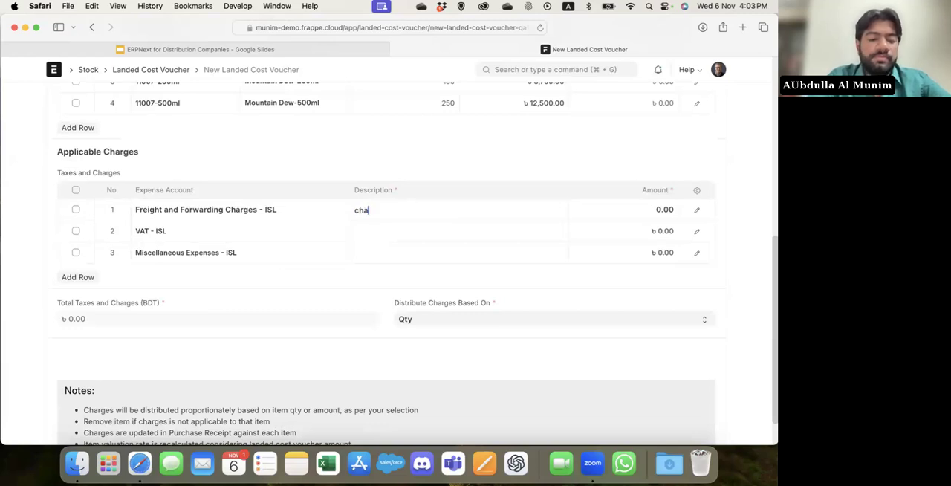
text(rges test)
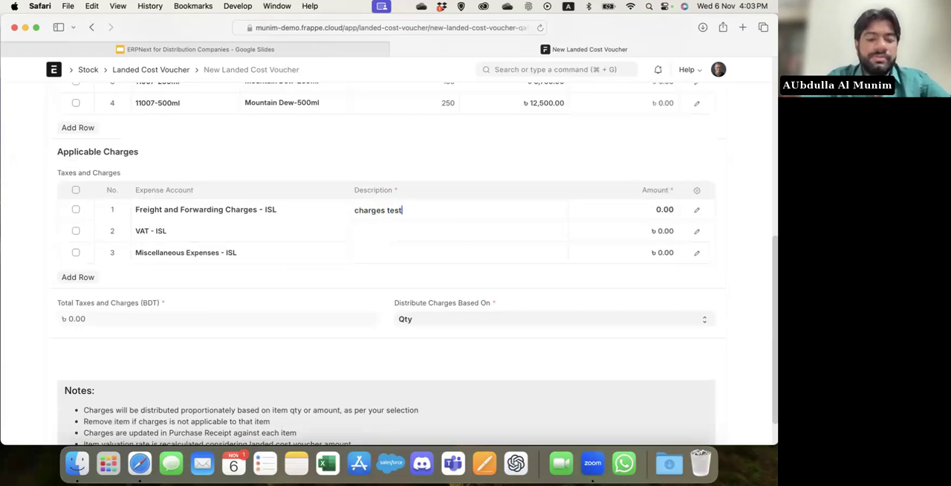
click(448, 232)
text(charges test)
click(412, 257)
text(charges test)
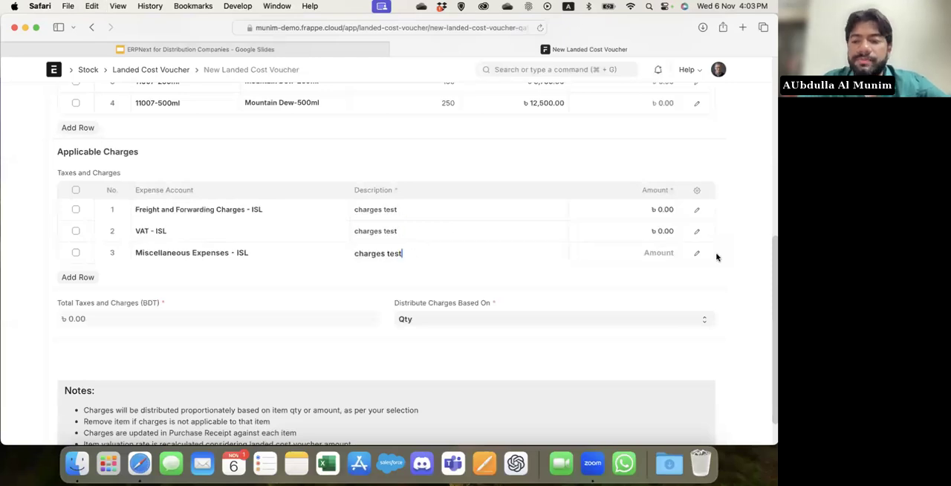
Set the charge amounts to 12000 for freight and forwarding, 100 for VAT and 2000 for miscellaneous expenses.
click(629, 208)
text(12000)
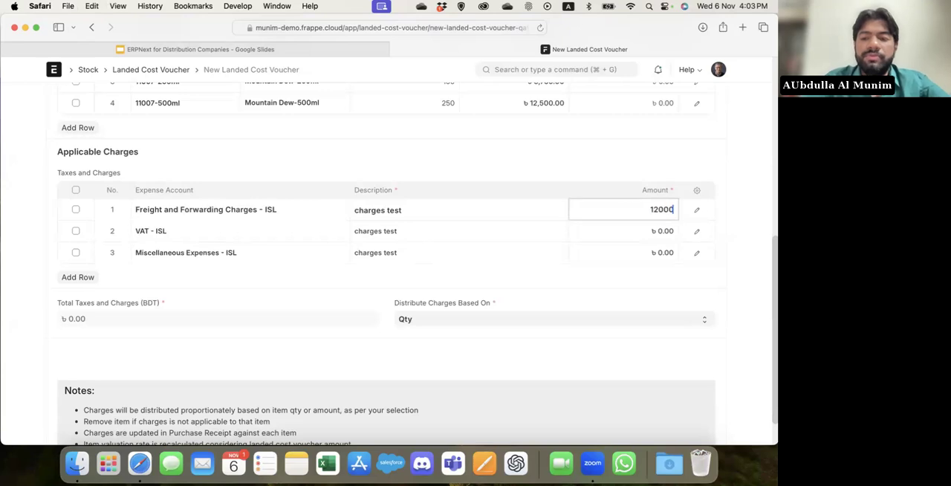
click(632, 228)
text(100)
click(628, 252)
text(2000)
click(725, 275)
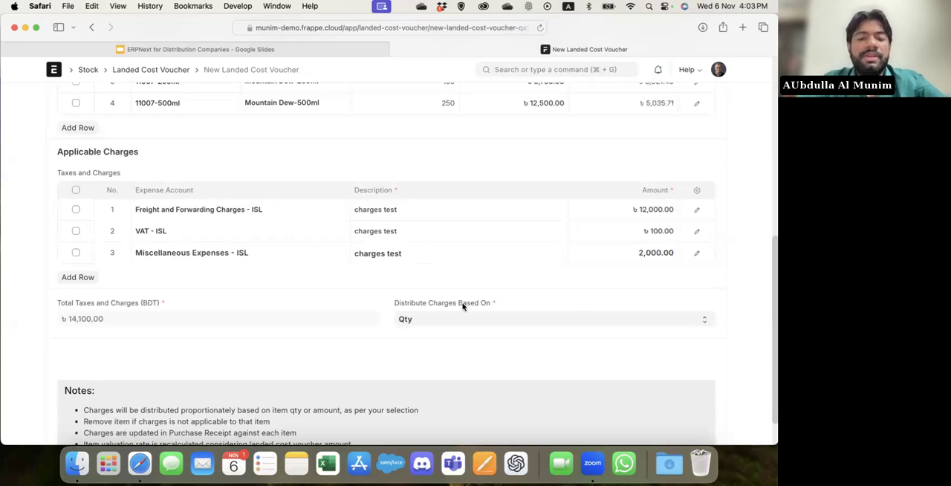
Check the options for distributing charges, keep Qty, and save and submit the landed cost voucher.
click(428, 320)
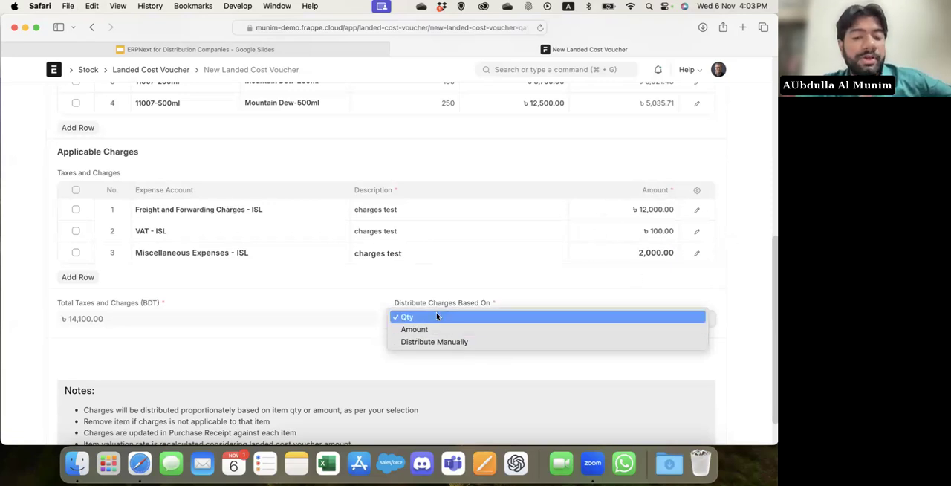
click(371, 345)
scroll(754, 245, up, 10)
click(713, 99)
click(713, 100)
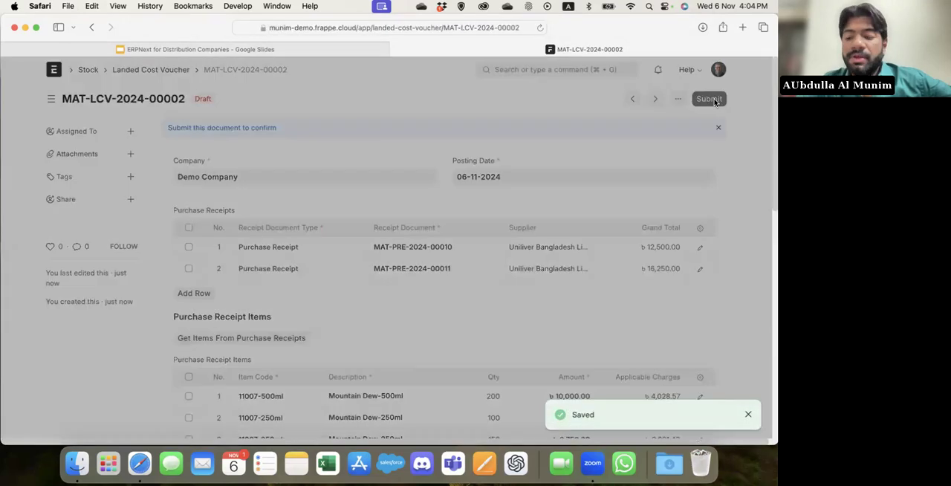
key(Return)
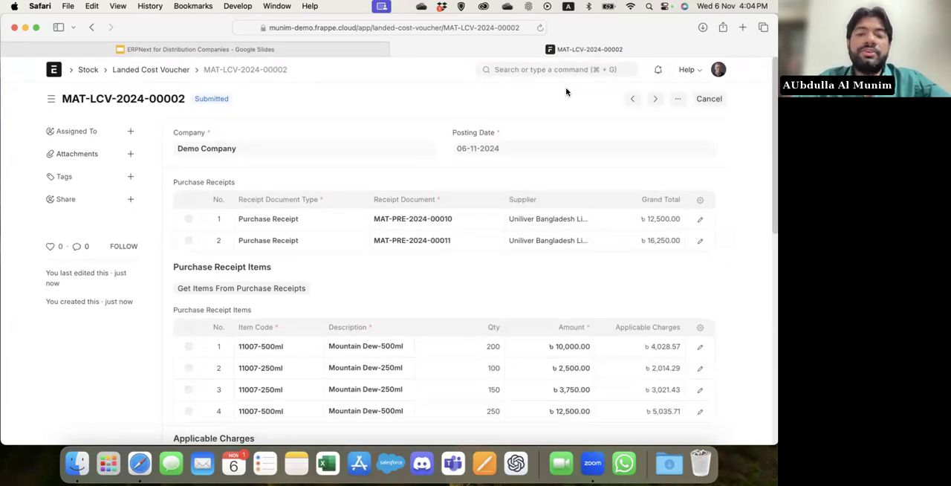
Open the Chart of Accounts and expand the Expenses and Indirect Expenses groups to examine the expense accounts.
click(522, 70)
text(ch)
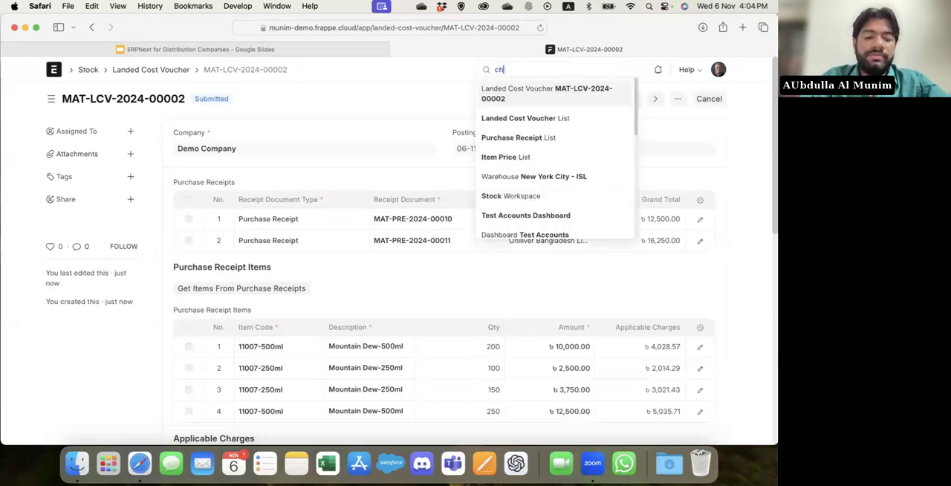
text(art of)
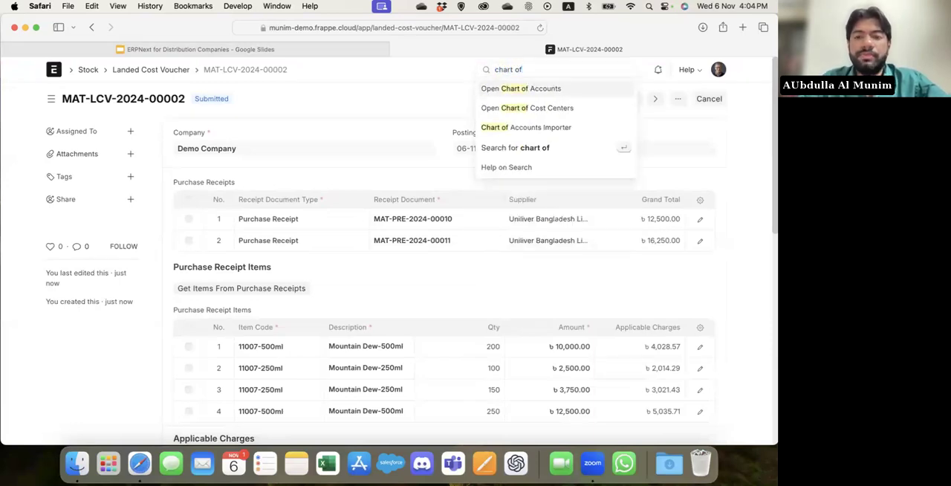
key(Return)
click(126, 252)
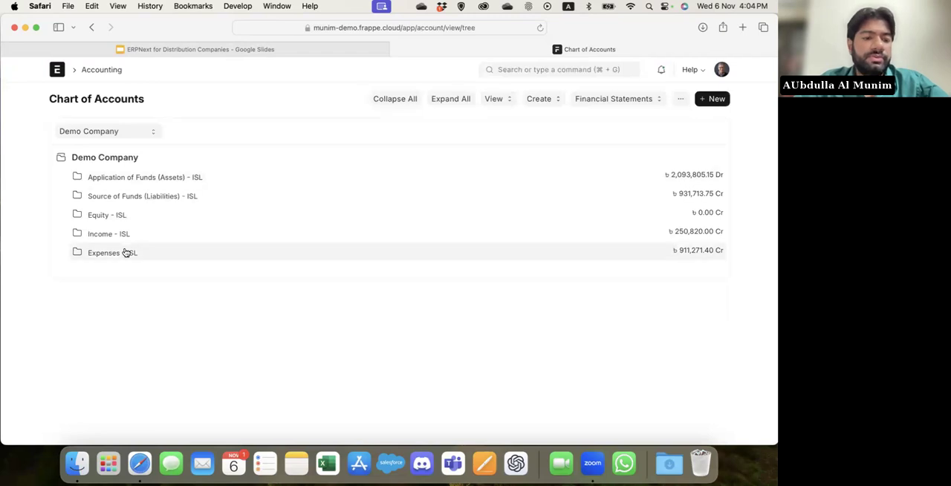
click(140, 289)
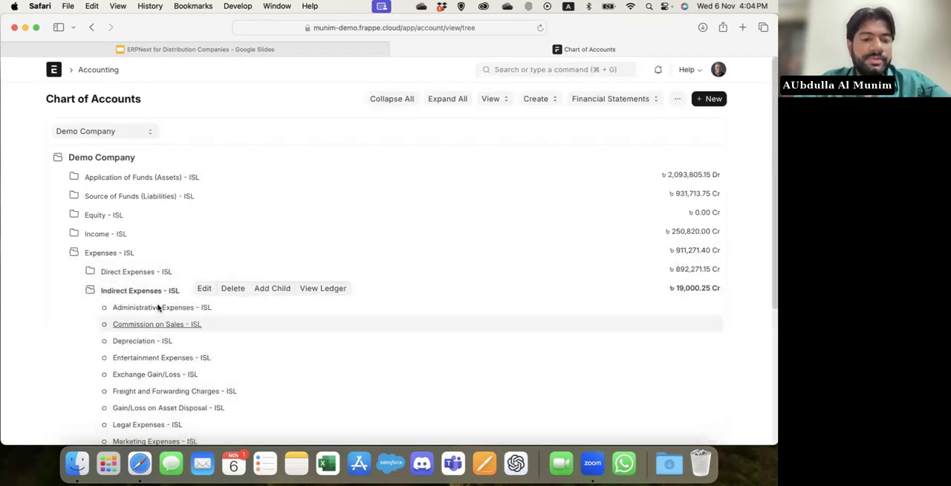
Open the general ledger of the Freight and Forwarding Charges account and examine its voucher entries across all columns.
scroll(157, 307, down, 1)
scroll(158, 307, down, 5)
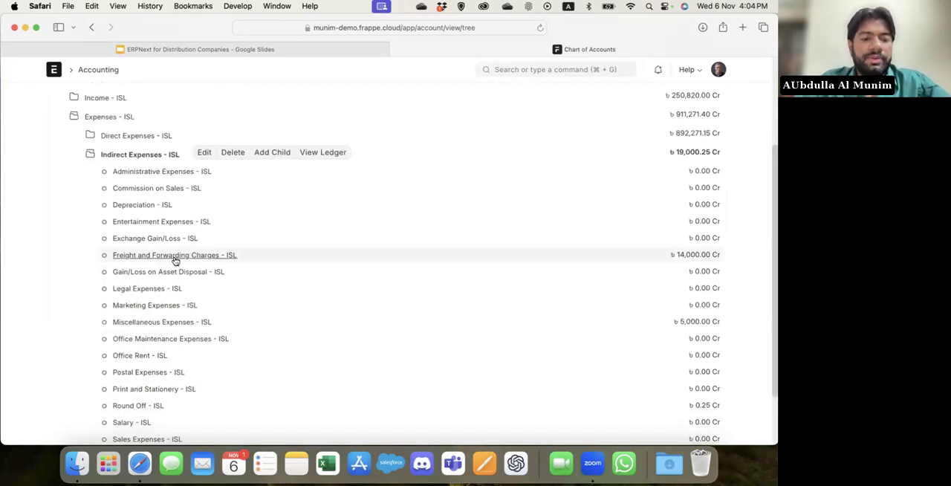
click(173, 256)
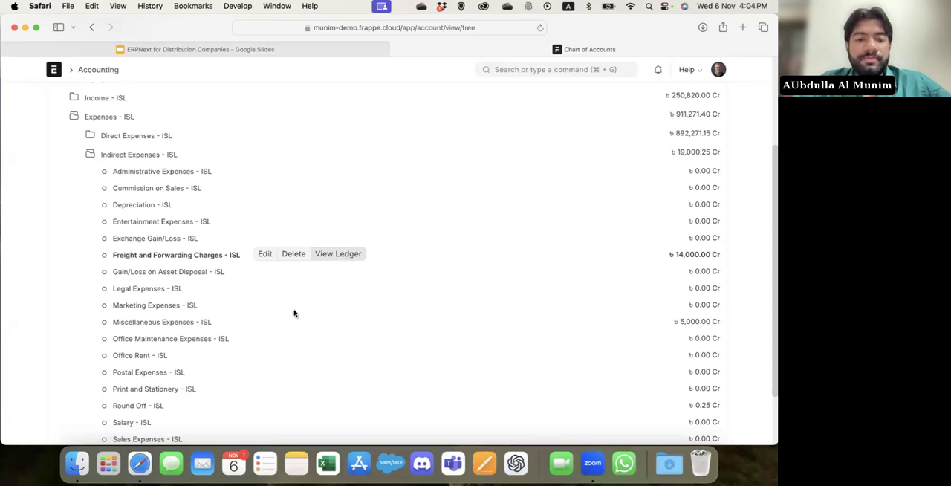
scroll(294, 314, down, 2)
click(338, 179)
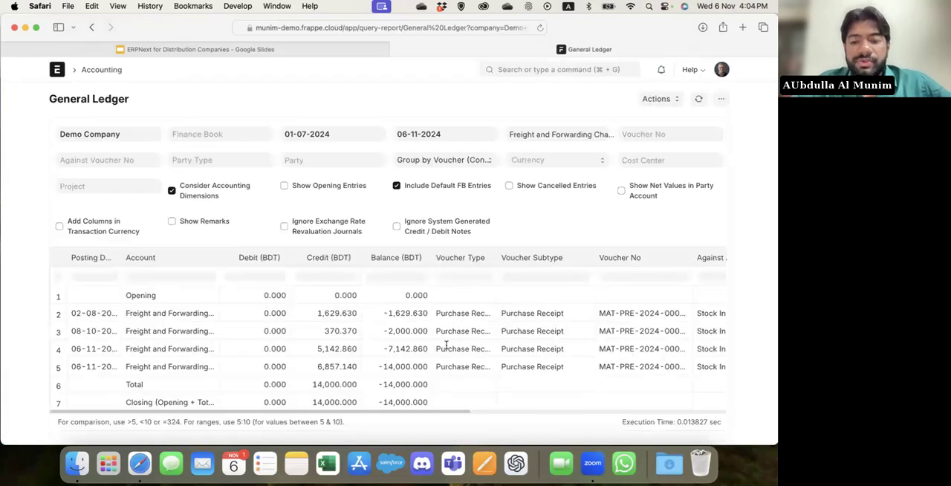
scroll(446, 346, right, 10)
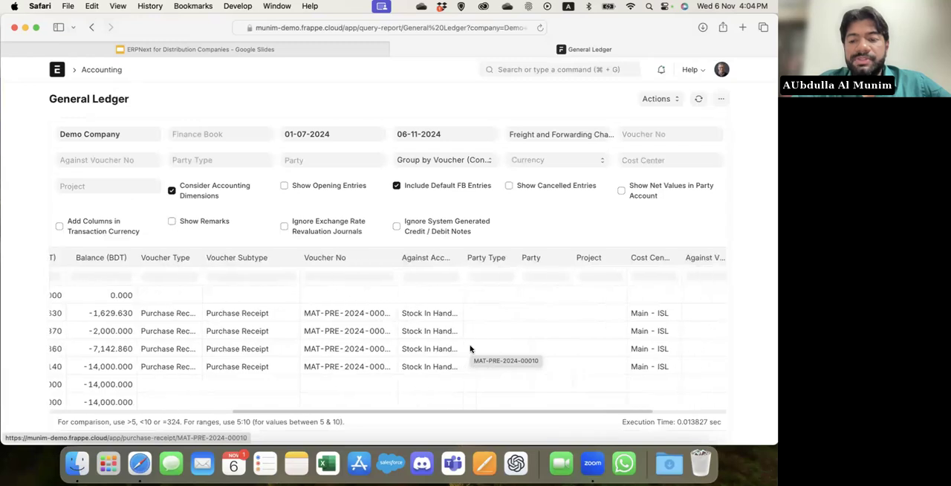
scroll(469, 348, right, 3)
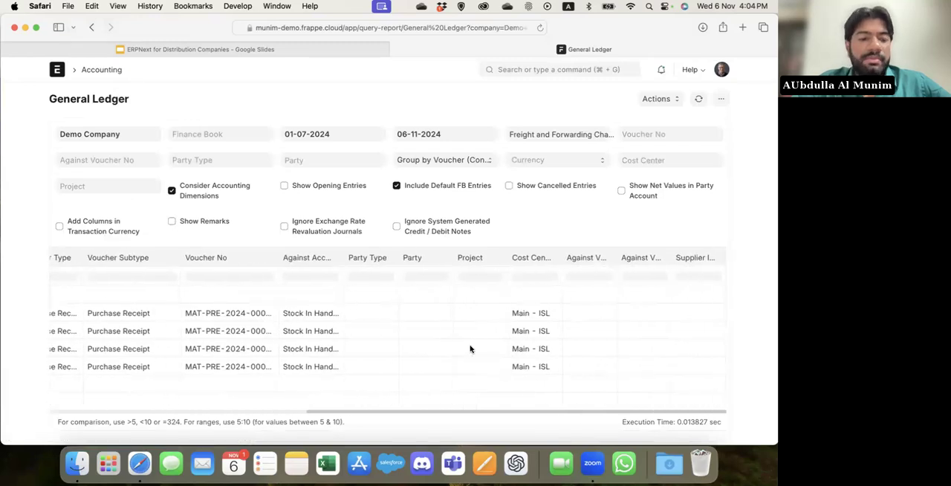
scroll(470, 348, left, 10)
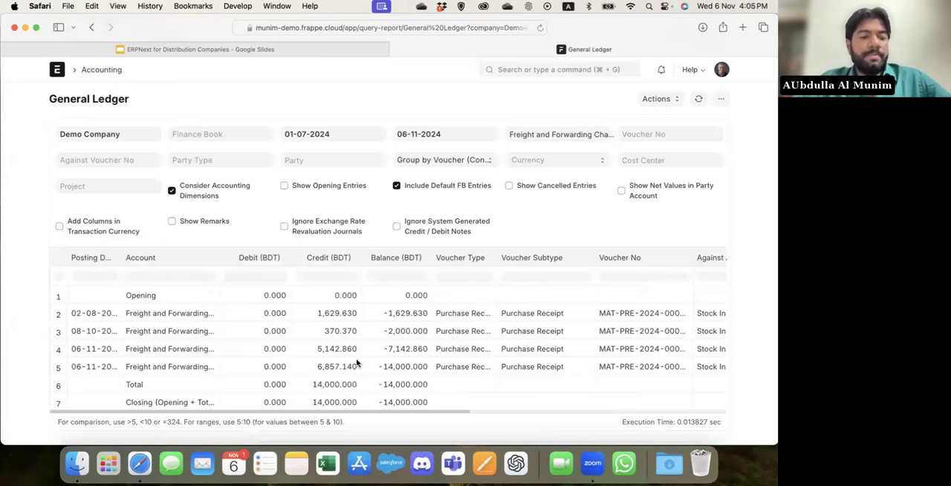
scroll(386, 364, left, 5)
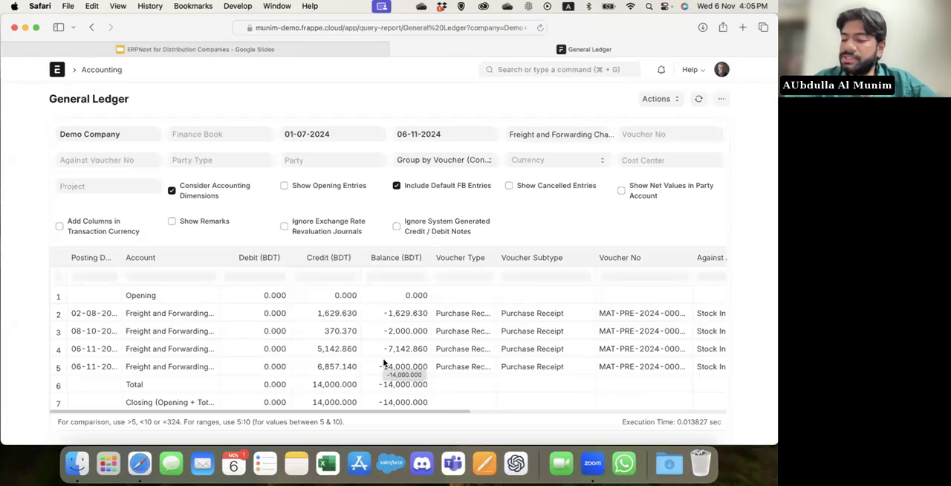
Look up the customer records and open the Customer Group list.
click(557, 70)
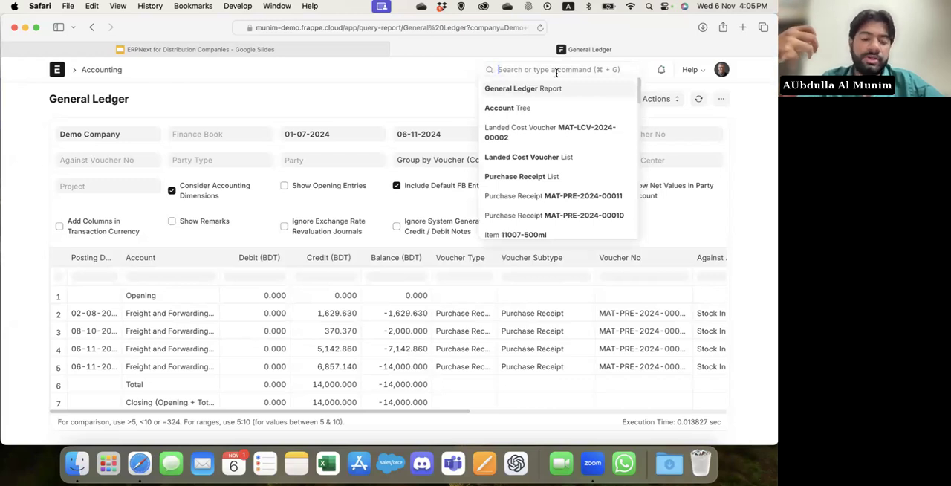
text(customer)
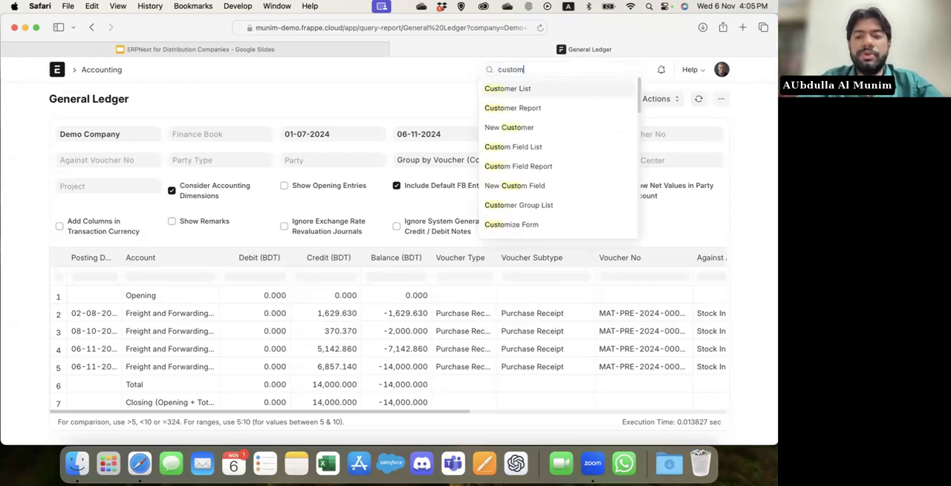
key(Return)
click(545, 69)
text(customer)
key(Down)
key(Down)
key(Down)
key(Return)
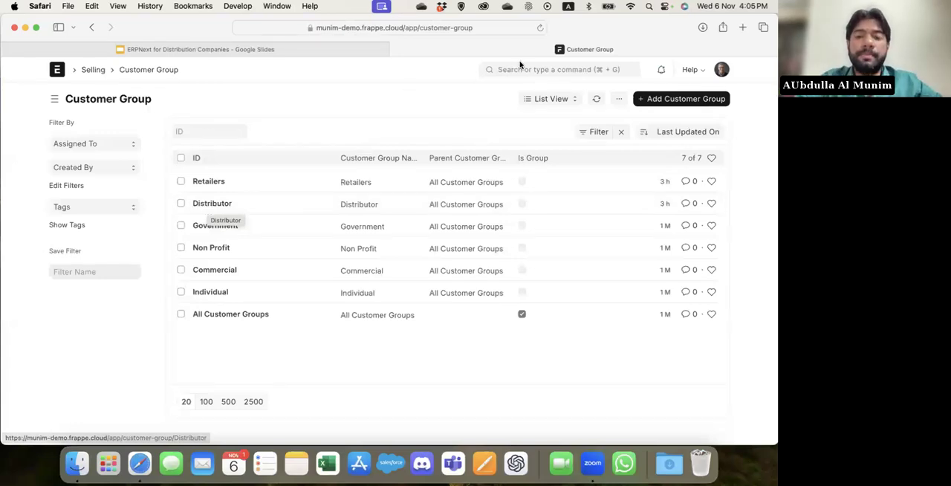
Set the Distributor customer group's default price list to WHS and save the group.
key(super+g)
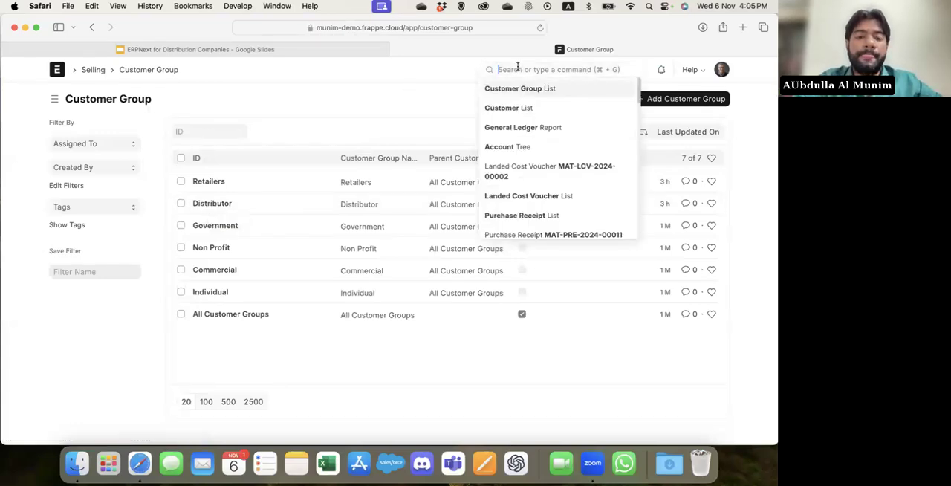
click(215, 208)
click(494, 147)
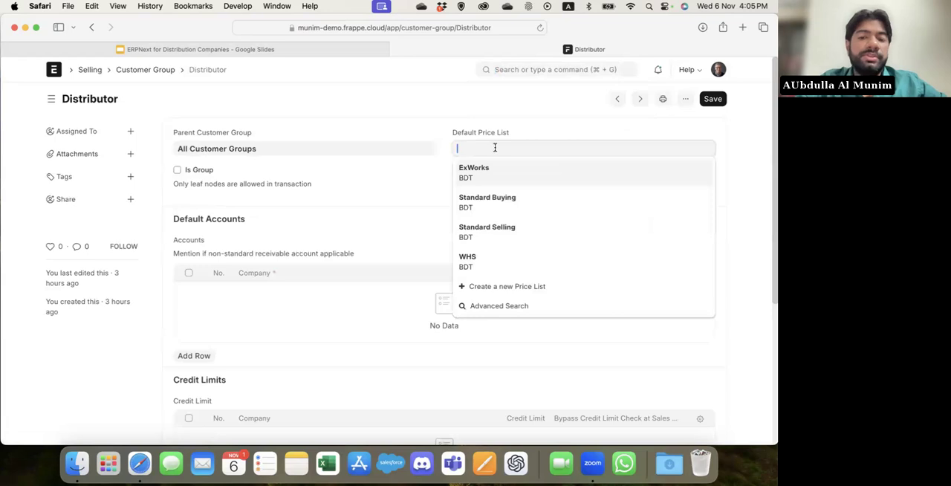
click(483, 260)
key(super+s)
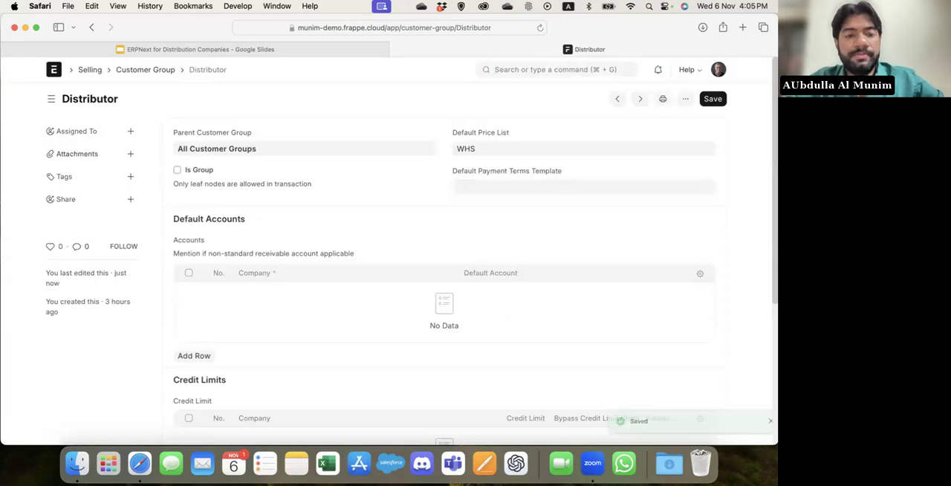
Open the Test Distributor Customer record and check its customer group and default price list.
click(524, 71)
text(customer)
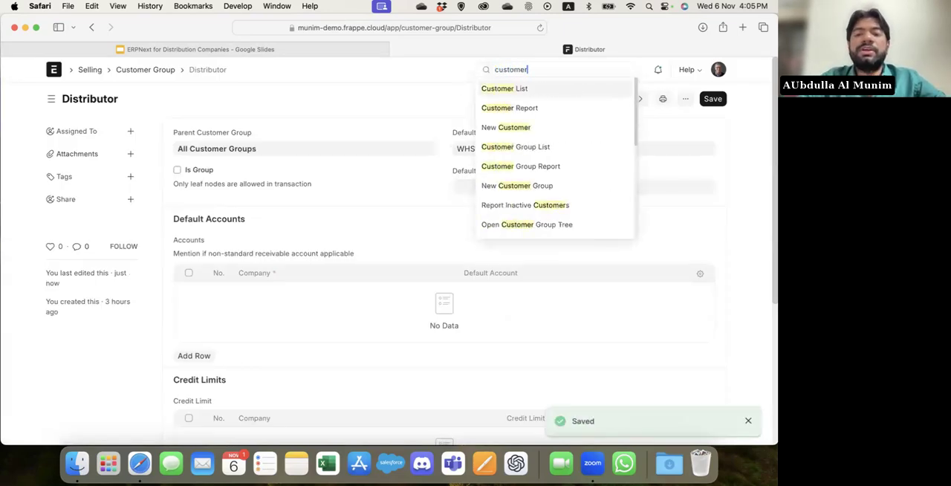
key(Return)
click(252, 183)
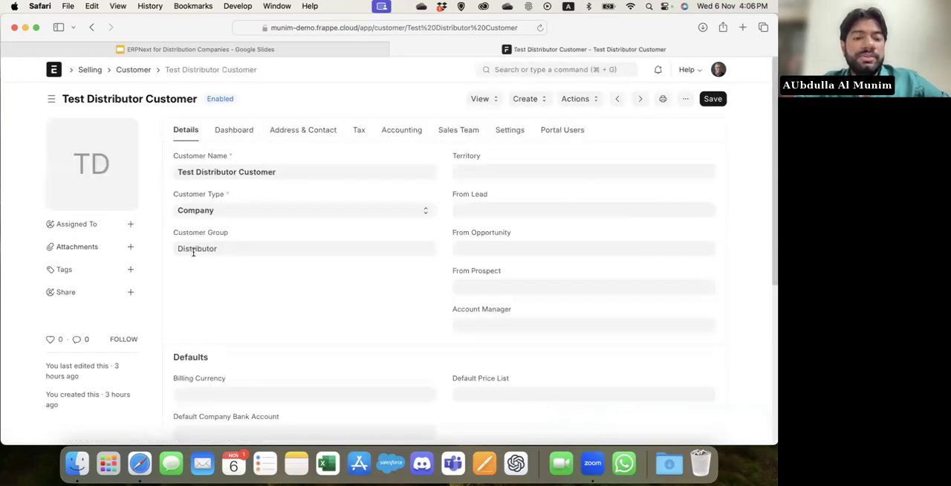
scroll(384, 246, down, 3)
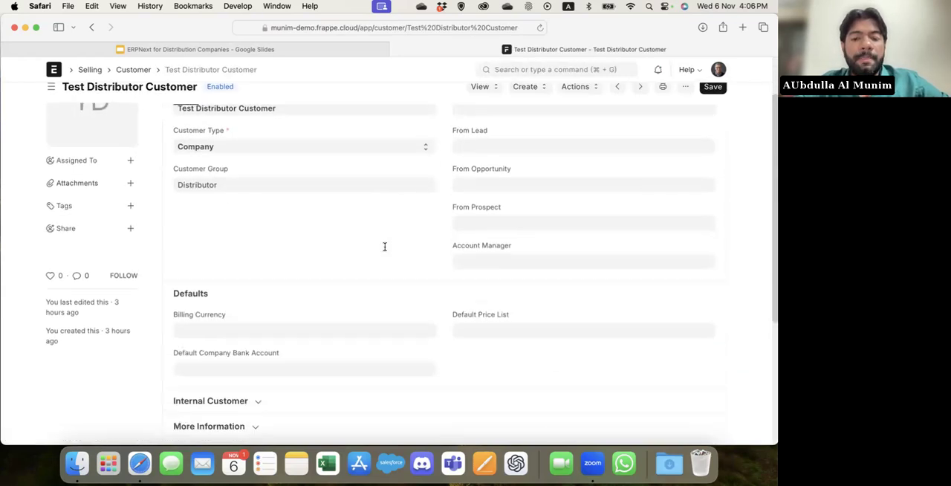
click(483, 277)
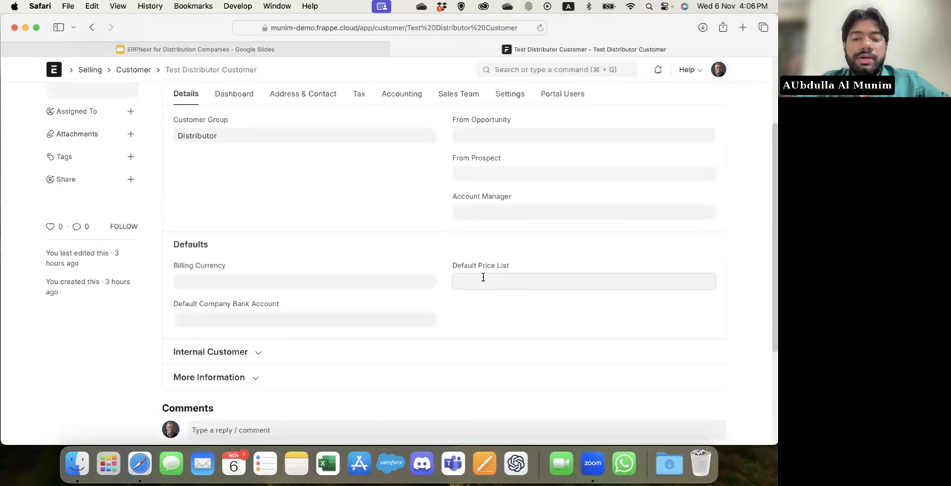
click(326, 201)
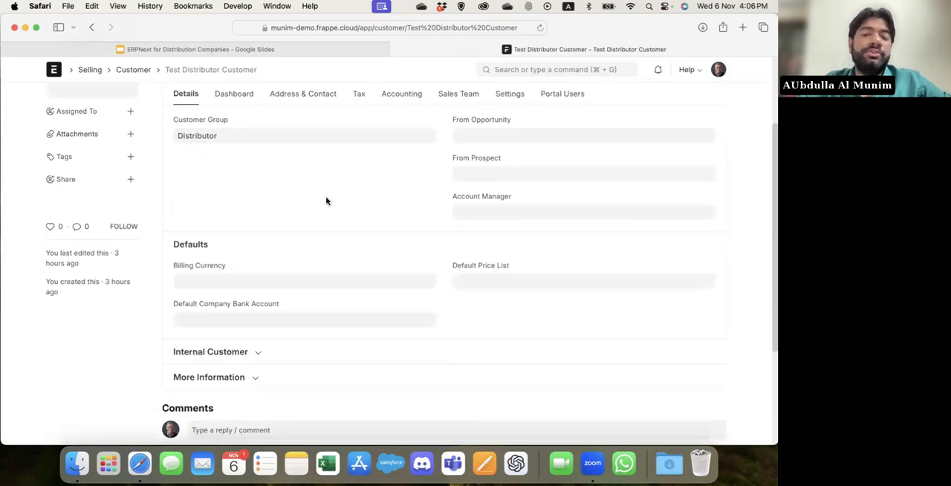
scroll(326, 201, up, 3)
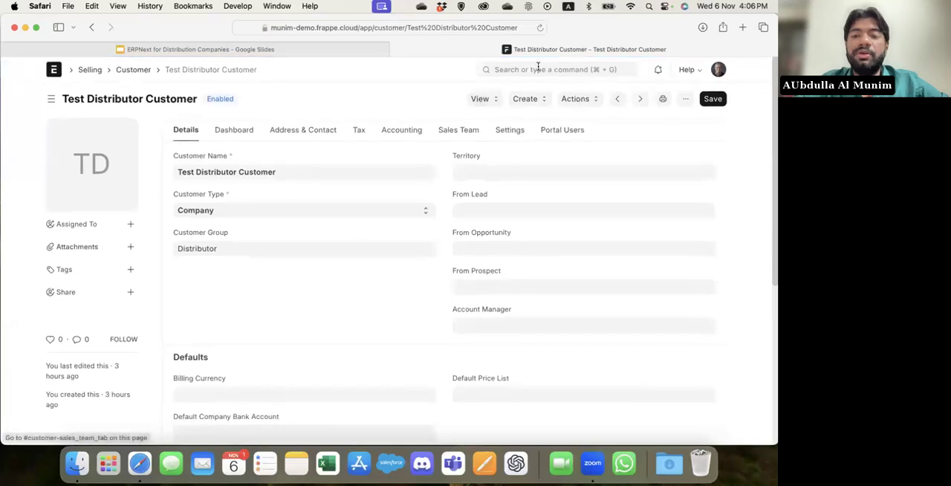
Open the Territory list and display the territories as a tree.
click(537, 69)
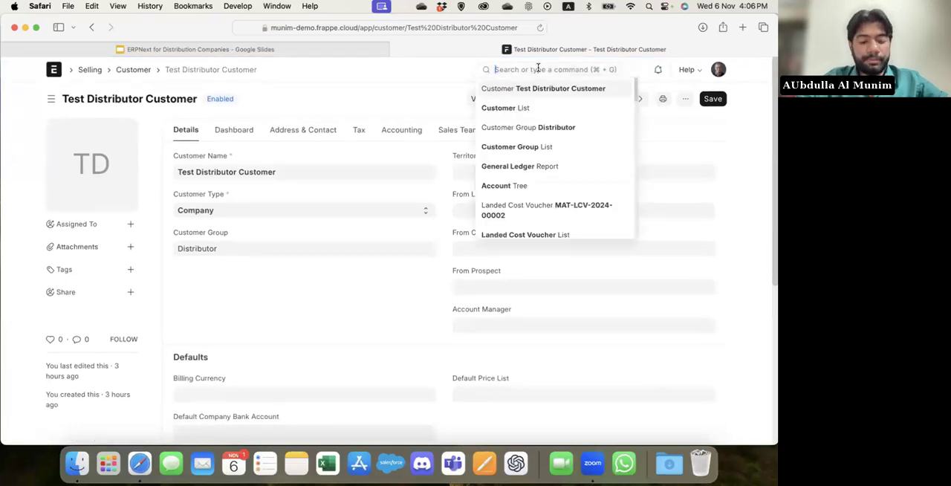
text(terr)
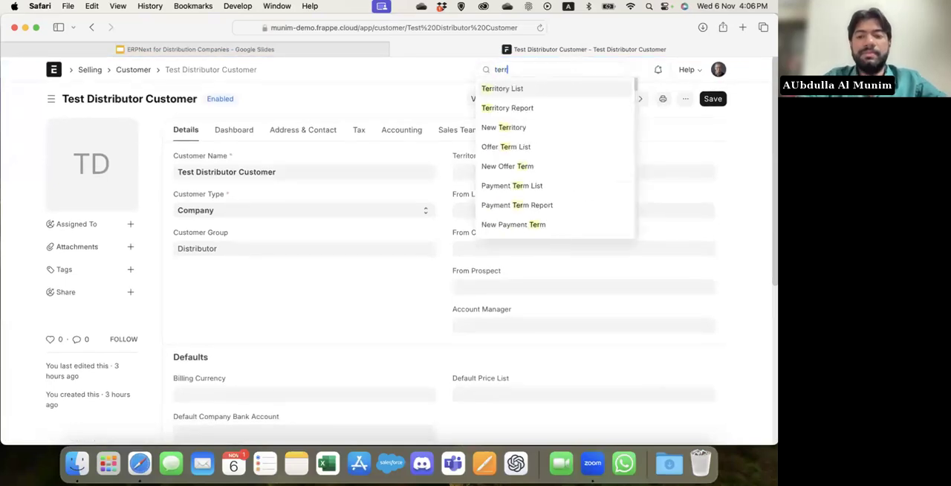
key(Return)
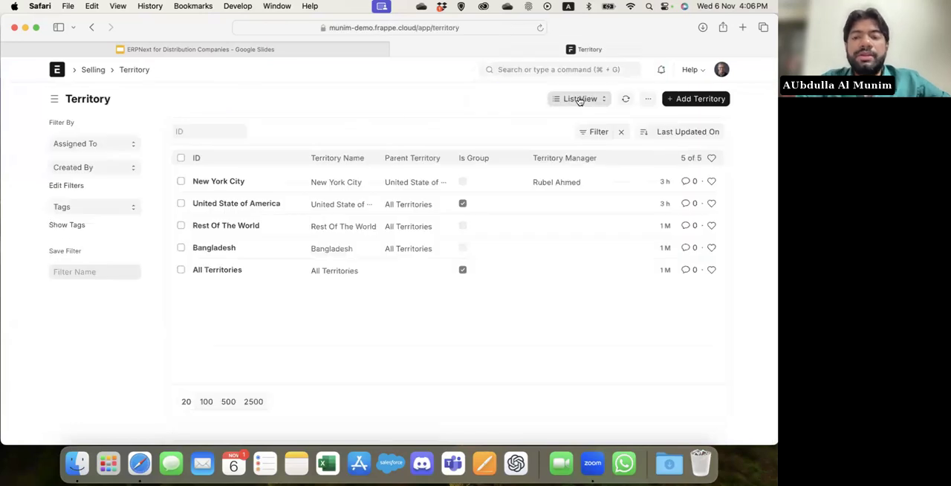
click(578, 99)
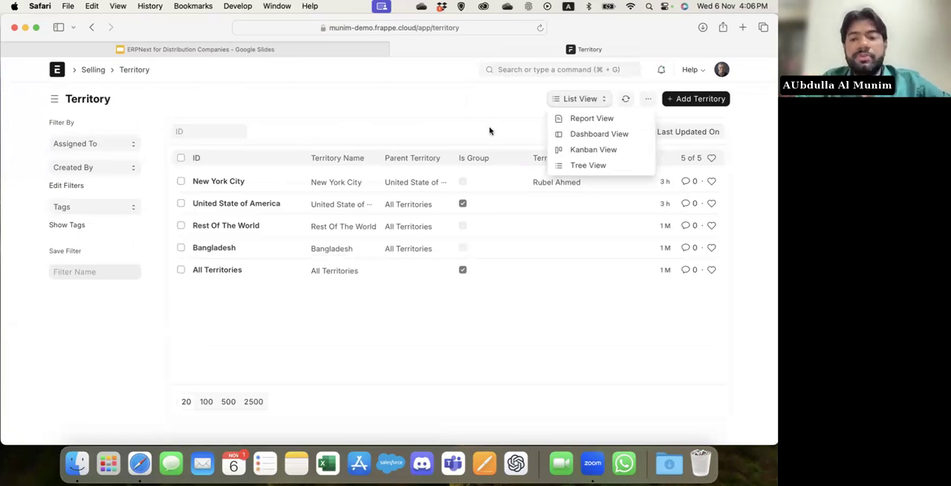
click(587, 166)
Reopen the Test Distributor Customer record and view its sales team details.
click(523, 68)
text(customer)
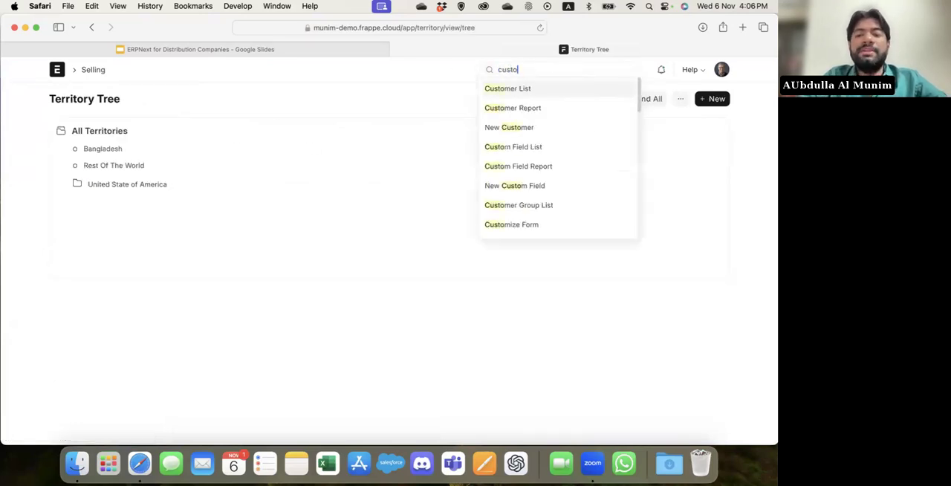
key(Return)
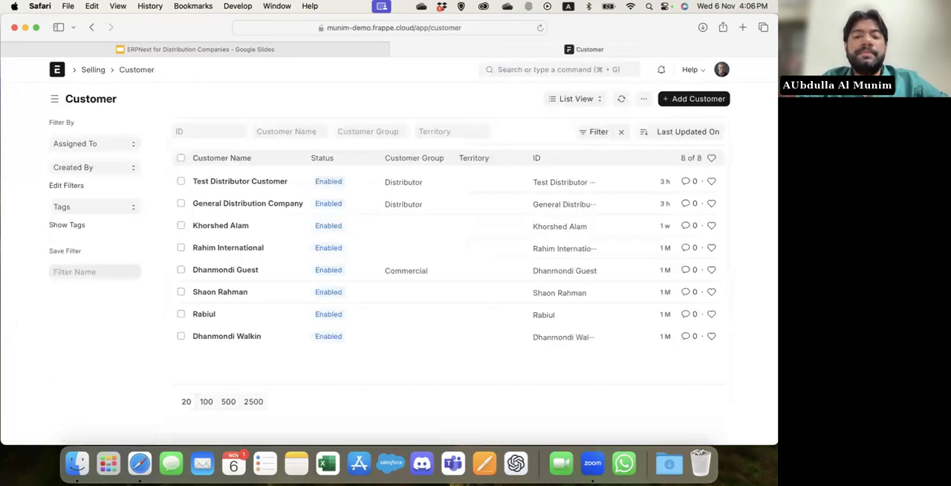
click(228, 186)
click(448, 131)
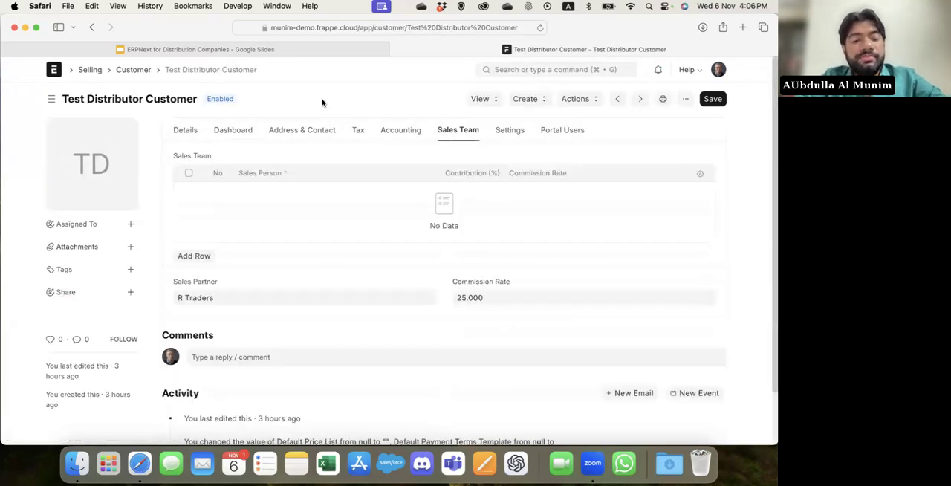
Open the customer's linked sales partner R Traders and check its partner type and territory.
click(248, 299)
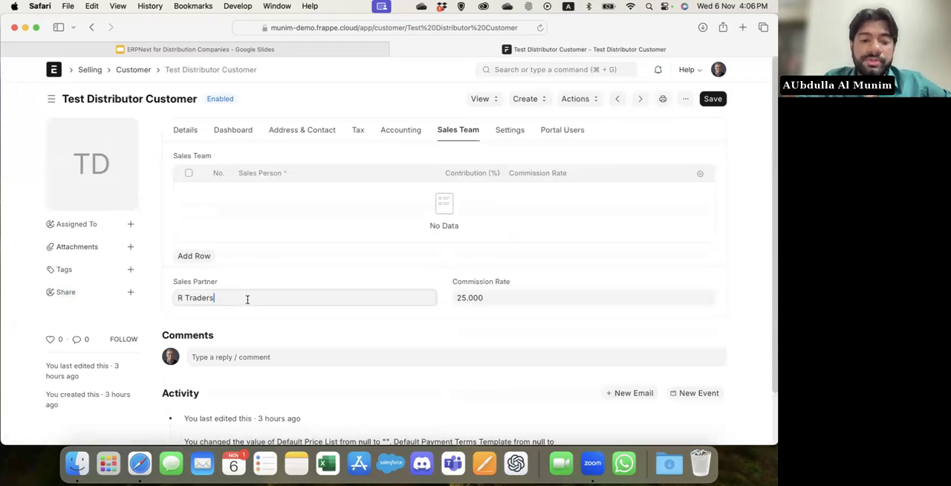
click(428, 298)
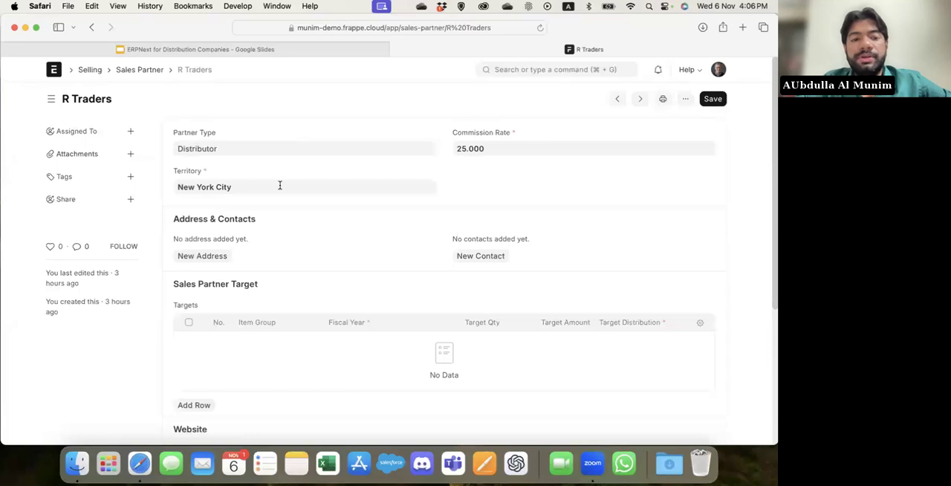
click(231, 147)
Create a new sales partner and name it Test Partner.
click(685, 99)
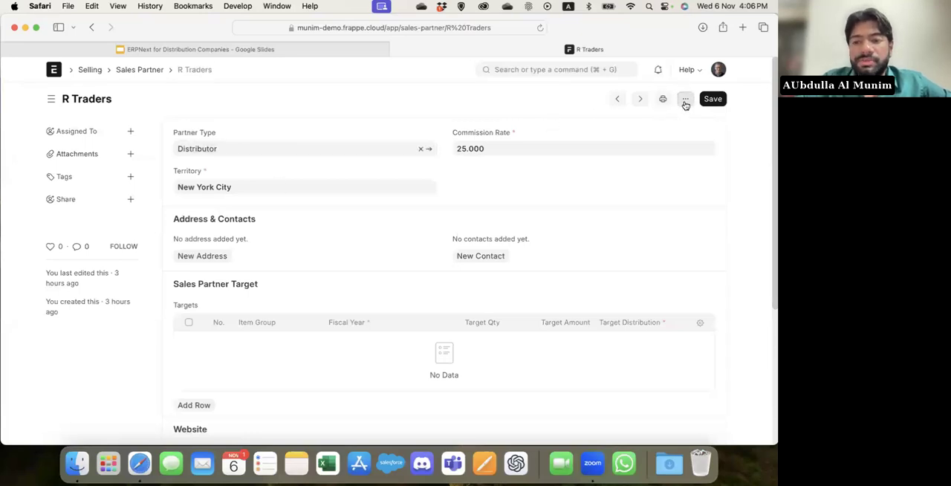
click(635, 307)
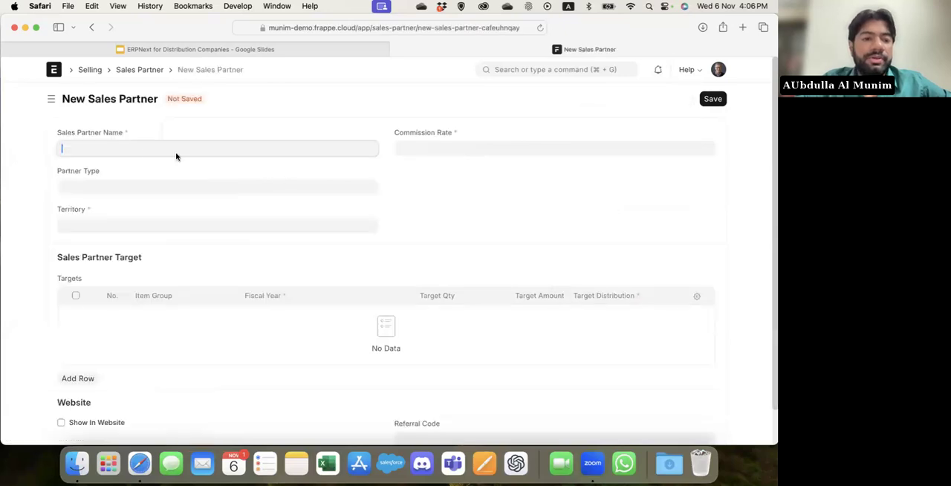
click(140, 150)
text(Test )
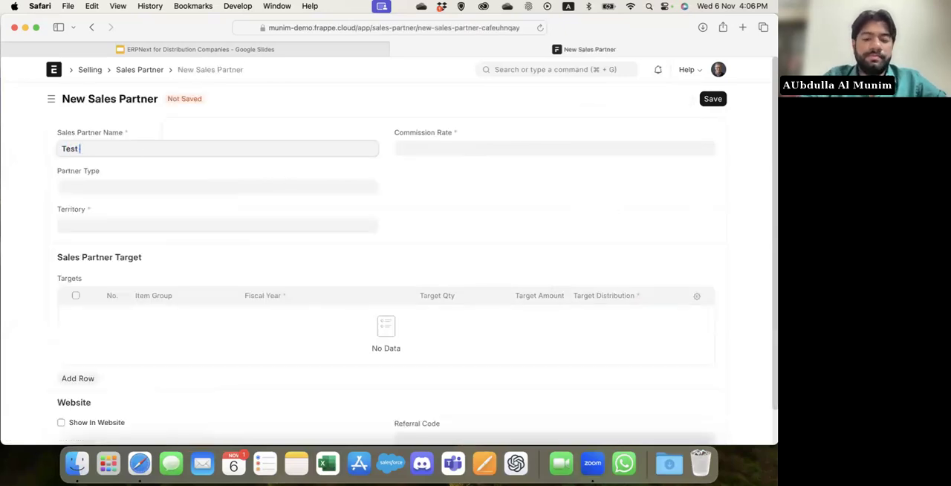
text(Partner)
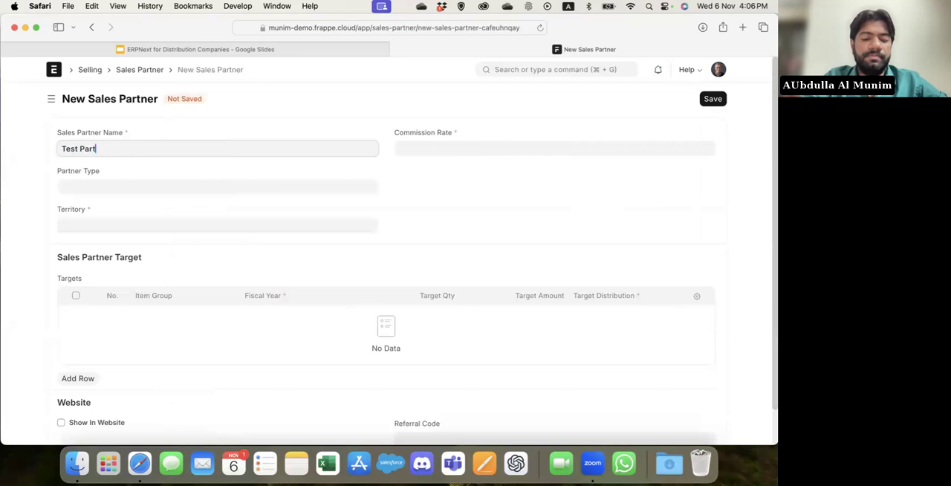
Check the available partner types without choosing one, and set the new sales partner's territory to New York City.
click(79, 193)
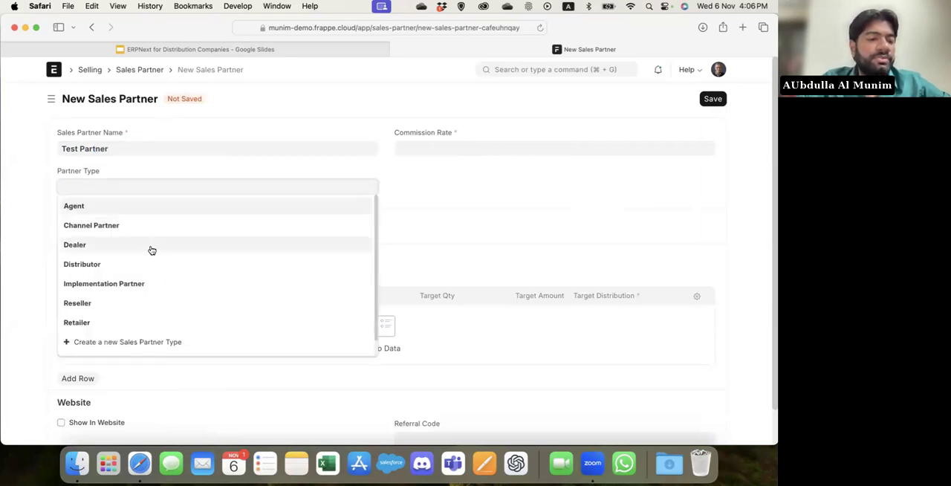
click(513, 236)
click(153, 225)
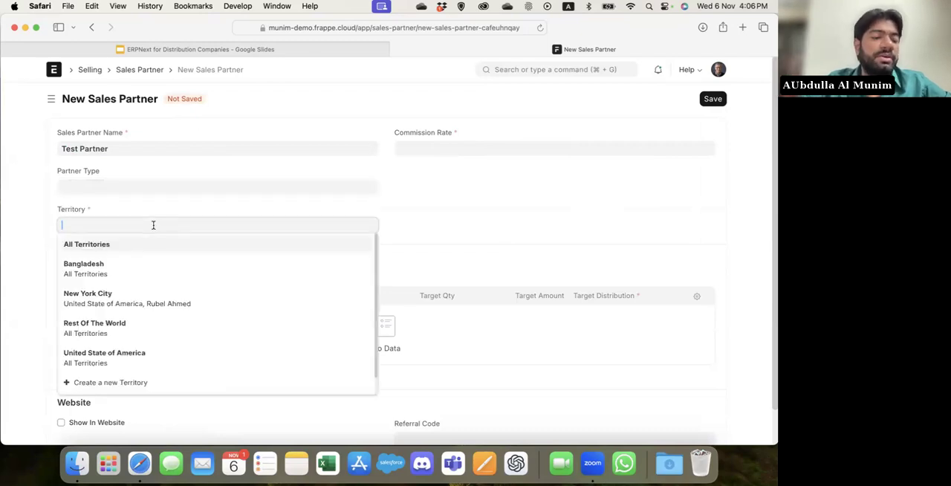
click(142, 301)
click(477, 191)
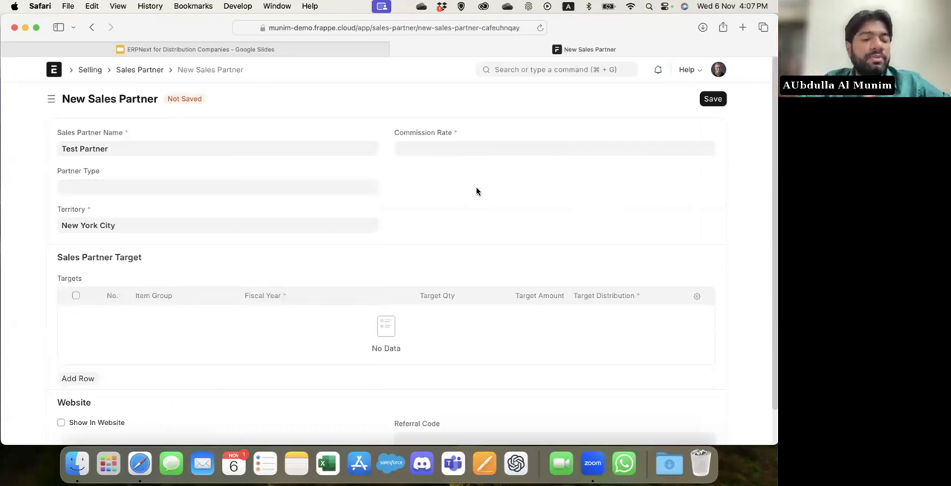
Look over the new sales partner form's target and website sections, and reopen the Test Distributor Customer record from the customer list.
scroll(476, 192, down, 1)
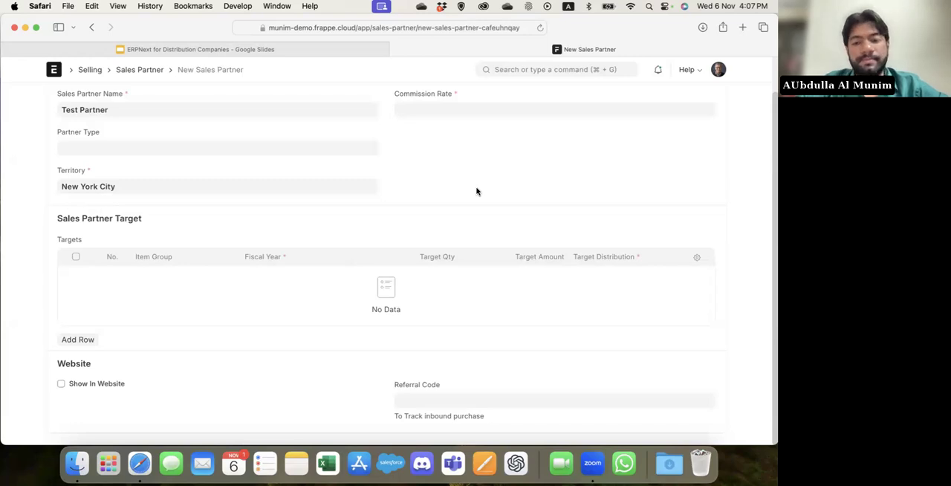
scroll(476, 191, up, 2)
click(532, 70)
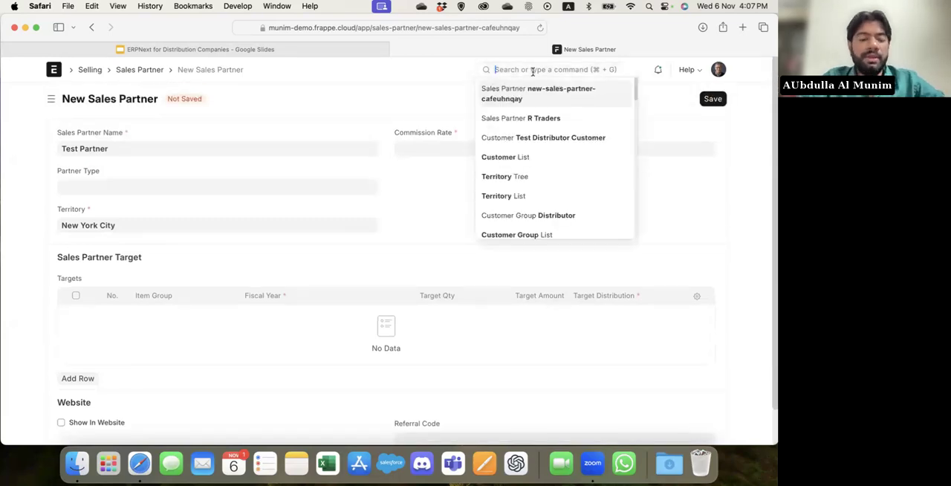
text(customer)
key(Return)
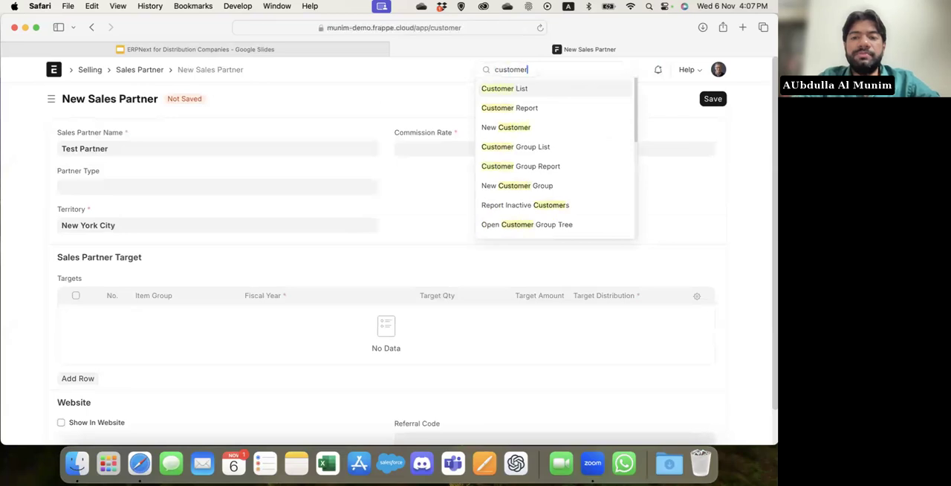
click(243, 184)
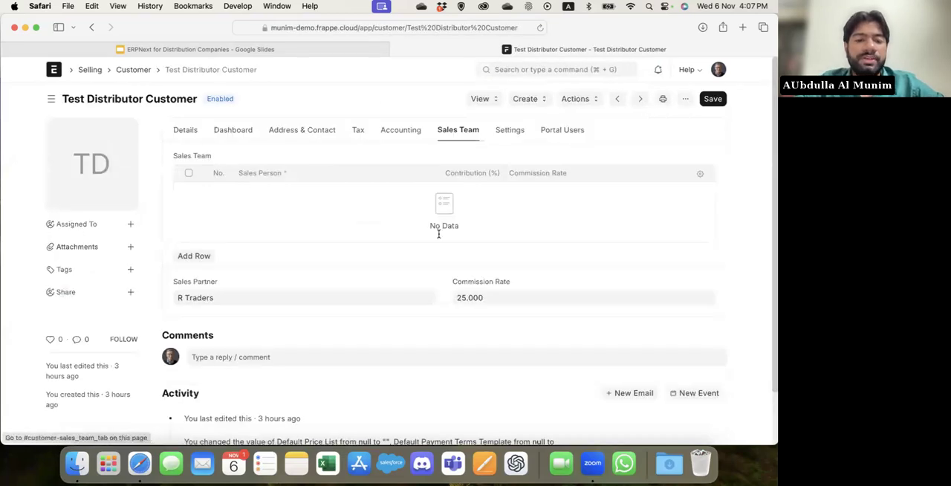
Add an empty row to the customer's sales team table and delete it again.
click(198, 257)
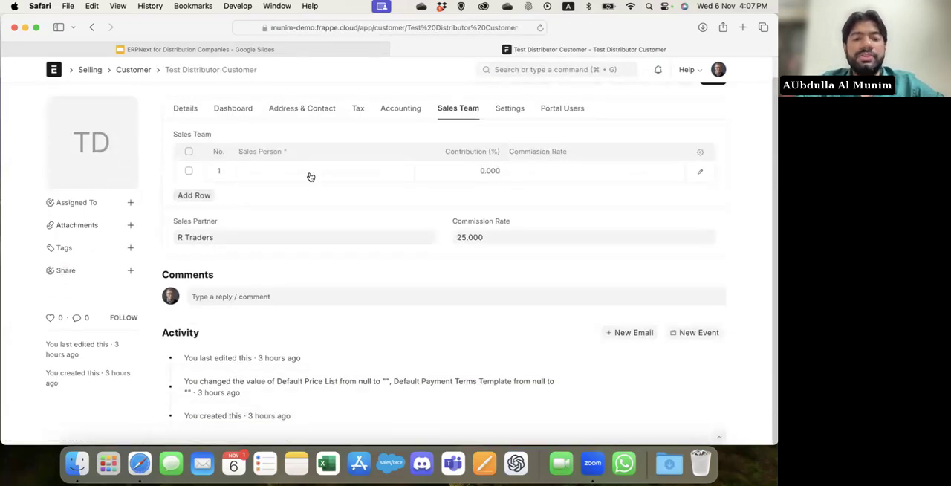
click(188, 151)
click(189, 195)
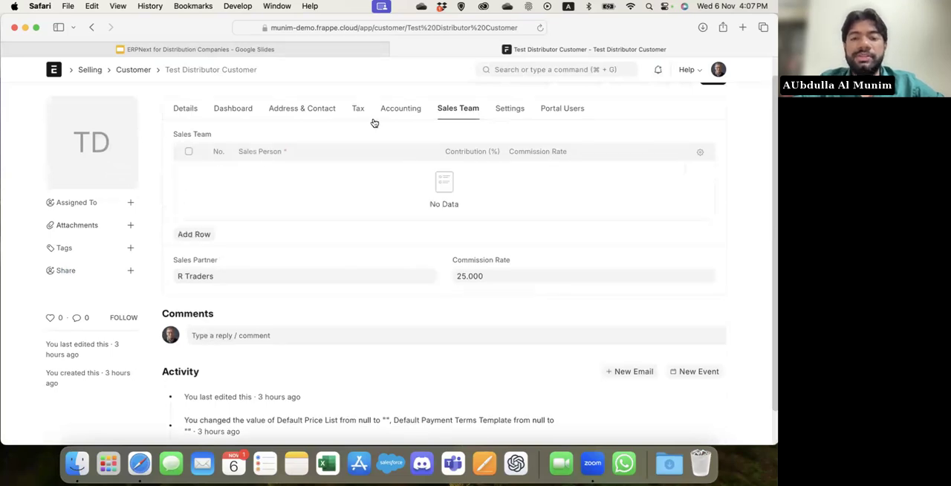
click(483, 75)
text(new sales )
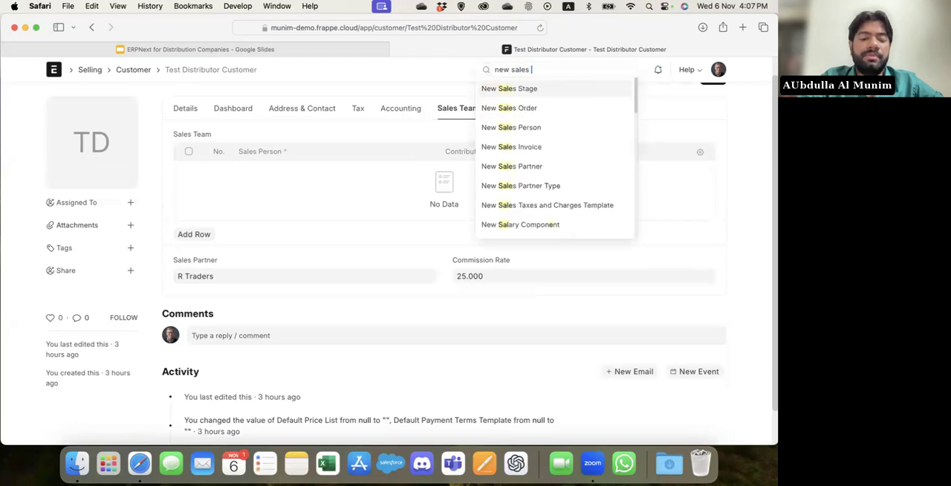
text(order)
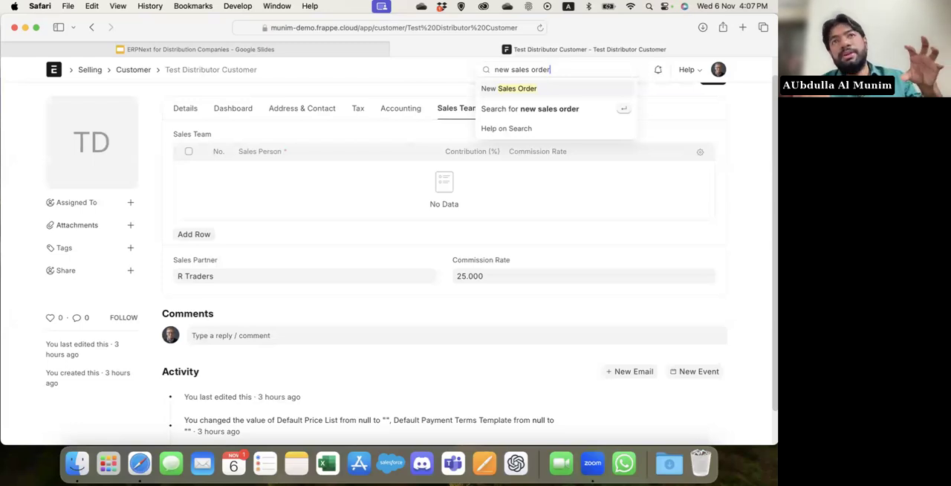
Generate the Stock Balance report for Demo Company and review the balance of each item per warehouse.
key(super+a)
text(stock)
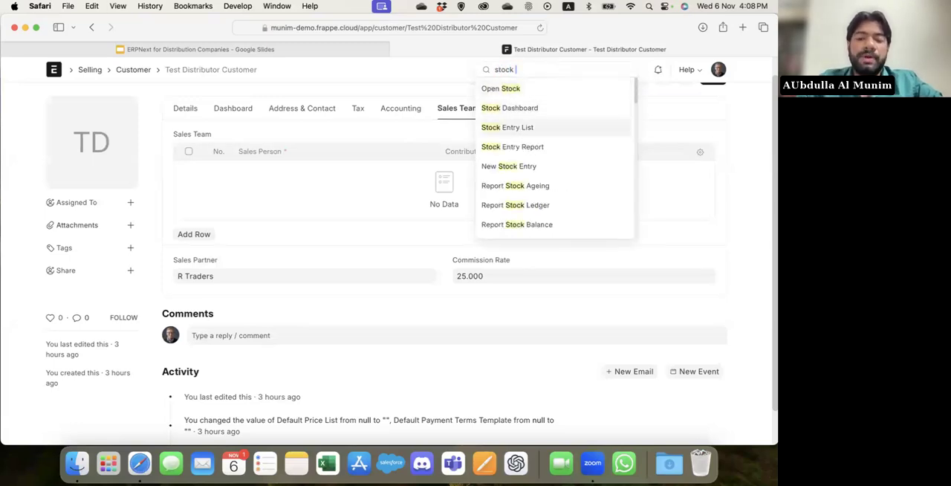
click(530, 224)
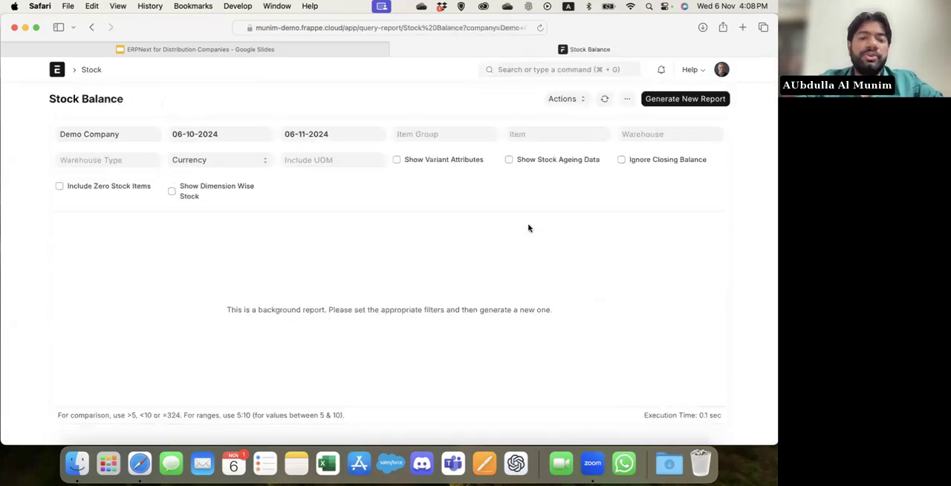
click(714, 102)
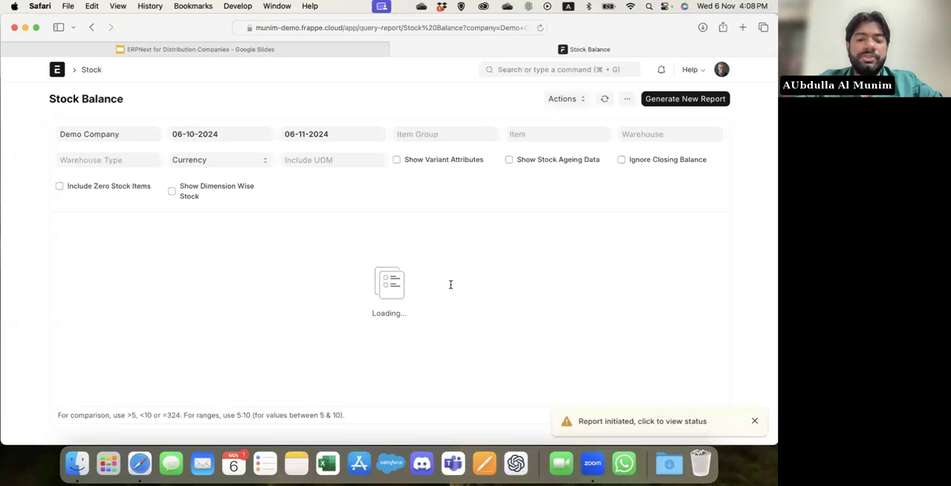
scroll(450, 282, down, 2)
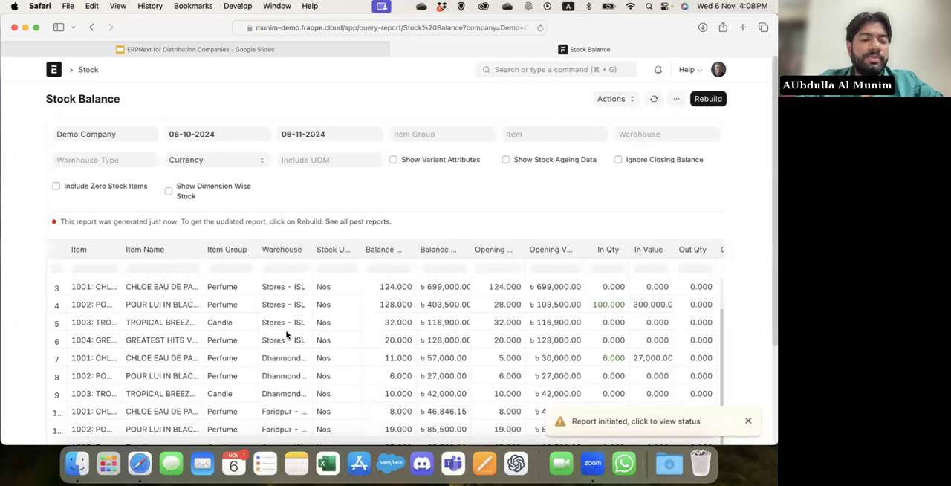
scroll(287, 334, down, 4)
scroll(429, 279, up, 2)
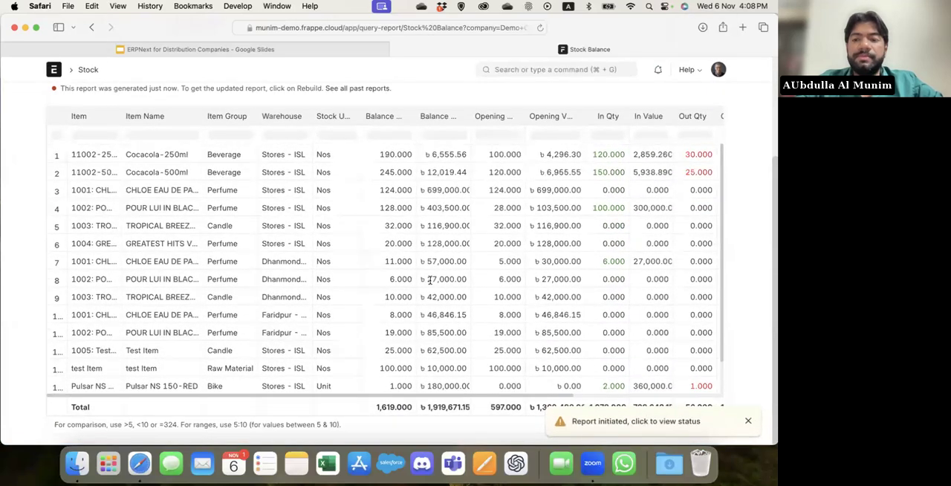
scroll(574, 69, up, 4)
Open the Stock Ledger report and review the incoming and outgoing stock entries.
click(574, 69)
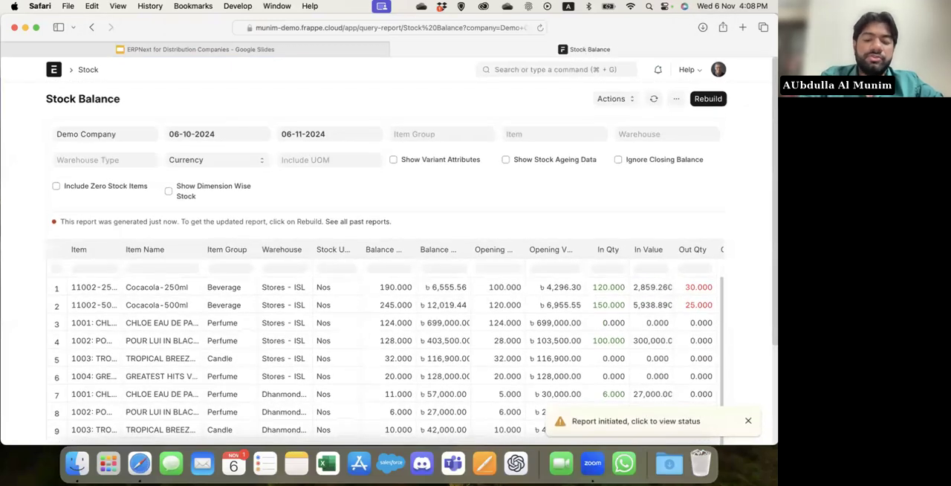
text(stock ledger)
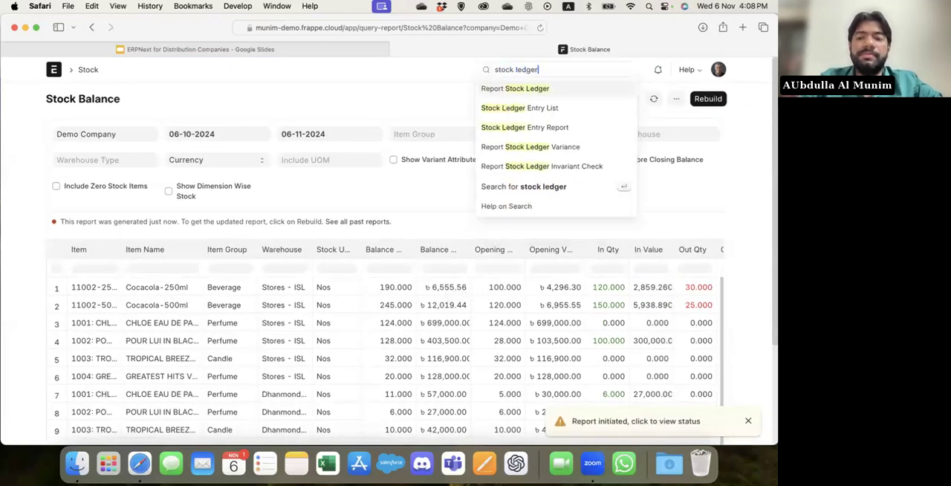
key(Return)
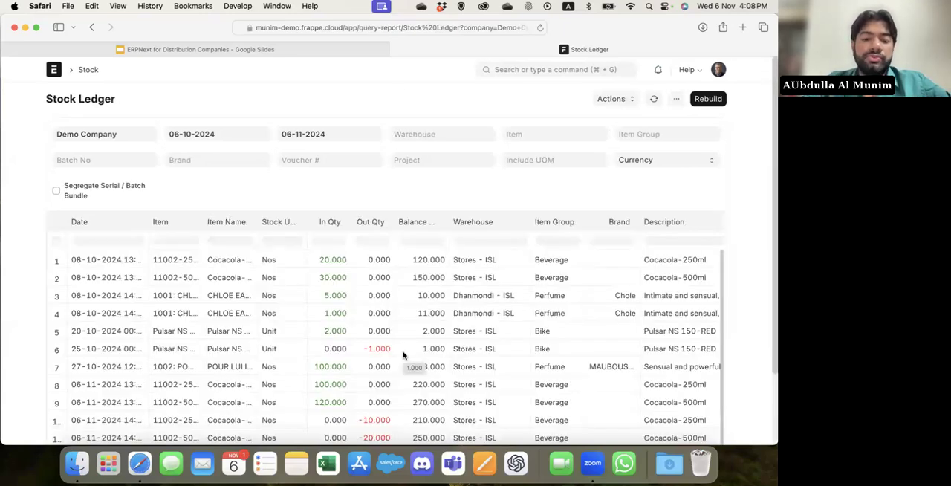
scroll(403, 355, down, 5)
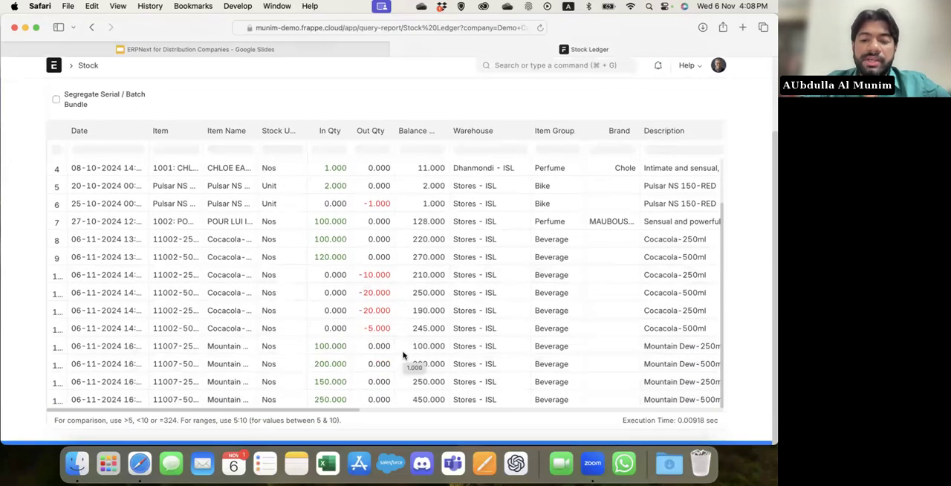
scroll(403, 355, up, 5)
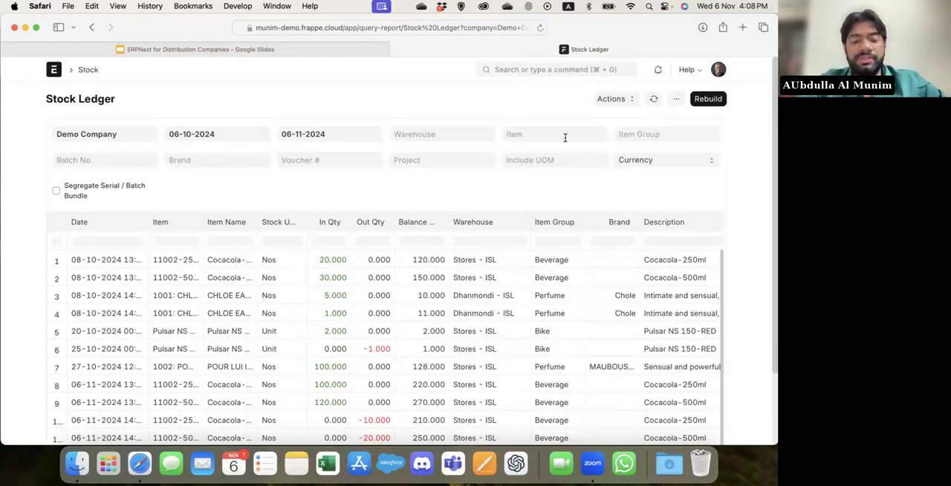
Filter the stock ledger by item 11007-500ml and inspect its entries.
click(565, 137)
text(500)
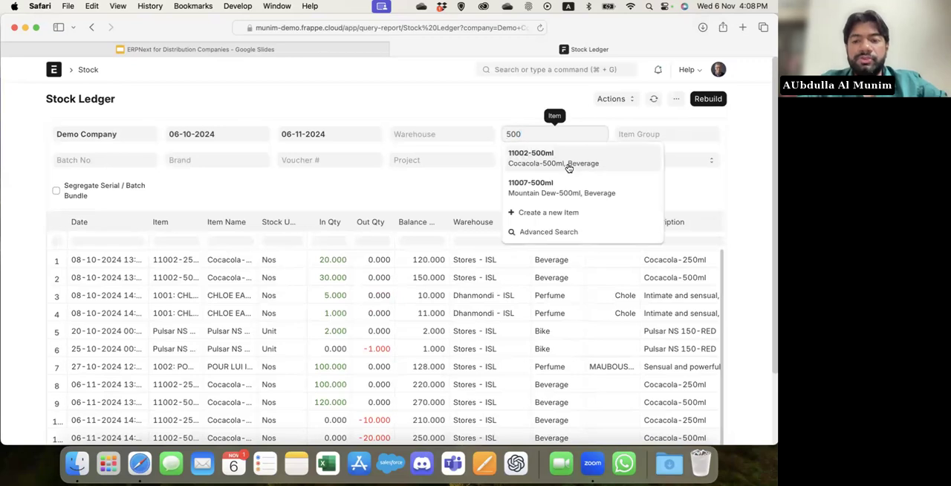
click(569, 189)
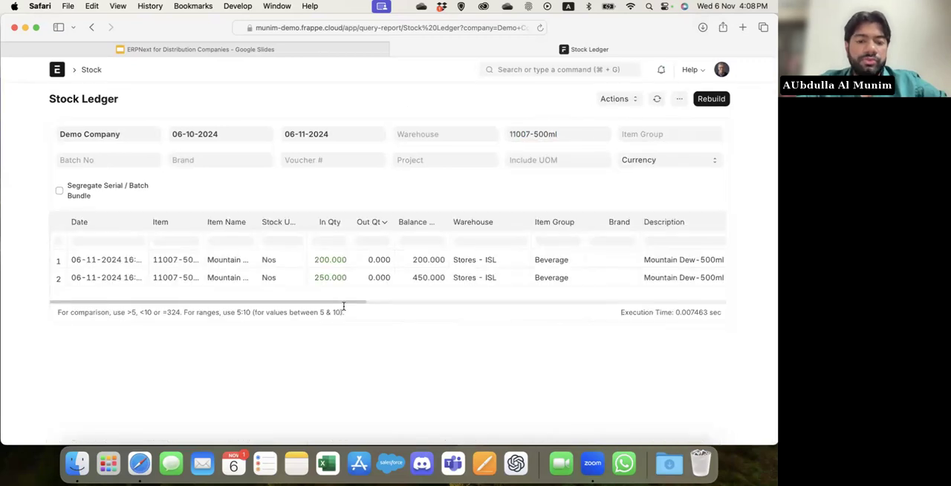
scroll(441, 285, right, 5)
scroll(440, 284, left, 5)
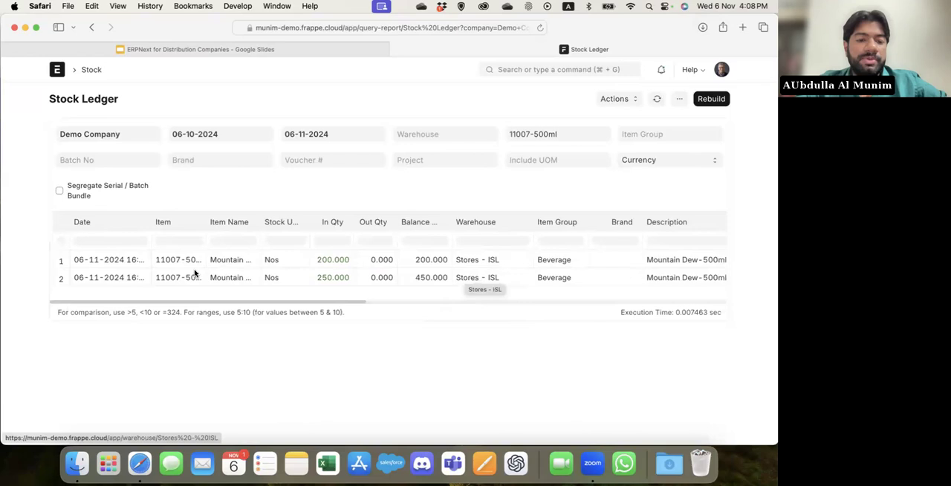
Open the Stock workspace and look through its transactions, settings, tools and available reports.
click(533, 70)
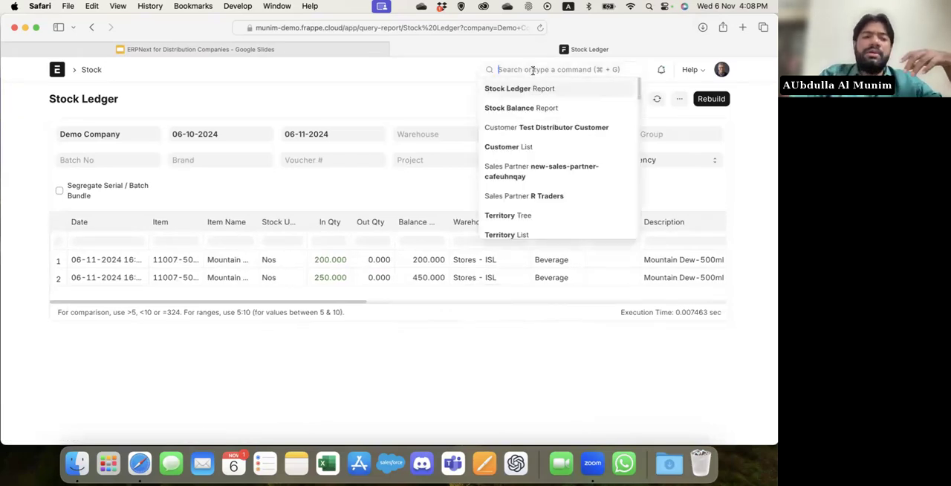
click(91, 70)
scroll(370, 323, down, 5)
scroll(371, 322, down, 1)
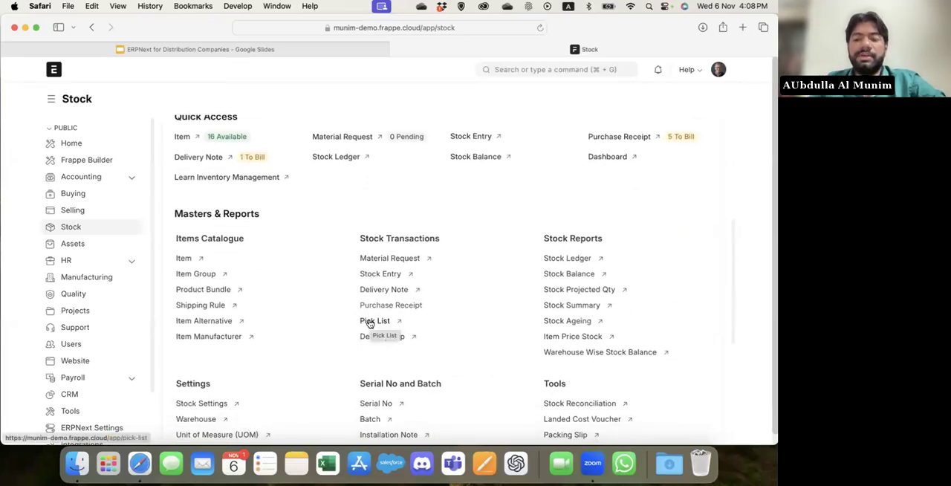
scroll(369, 322, down, 9)
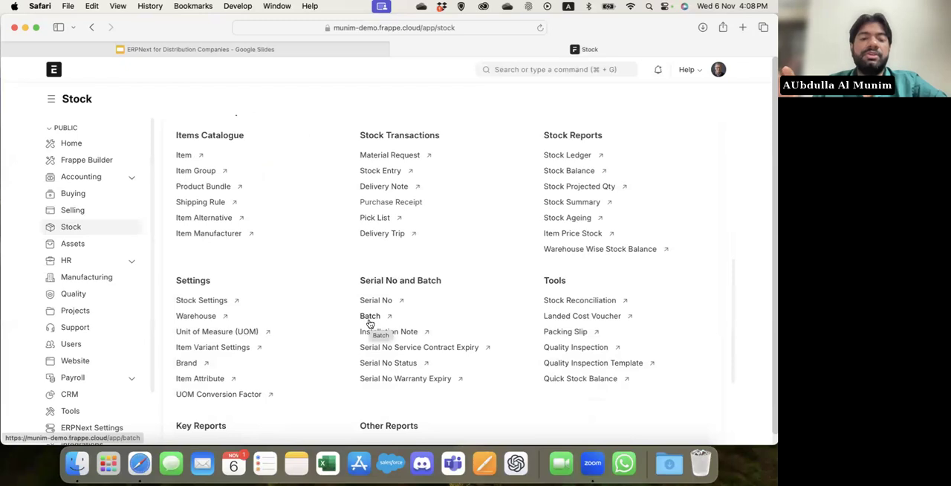
scroll(369, 322, down, 10)
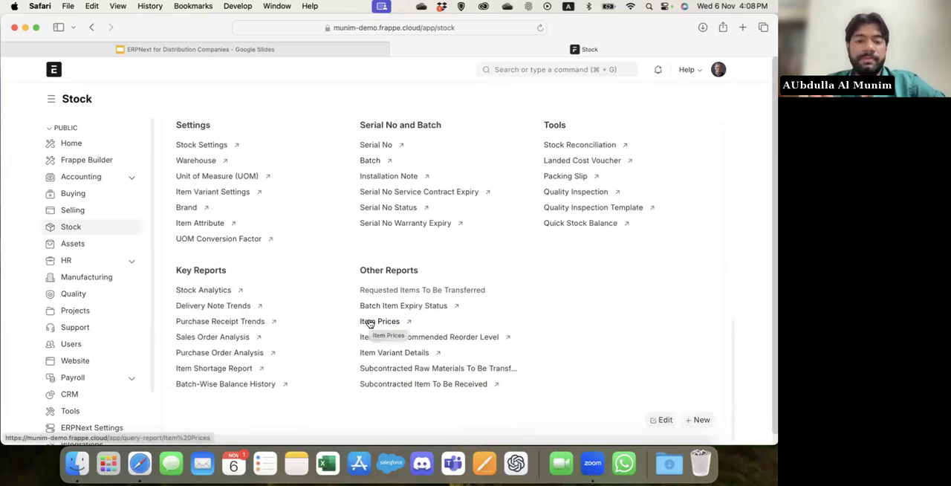
scroll(369, 323, up, 20)
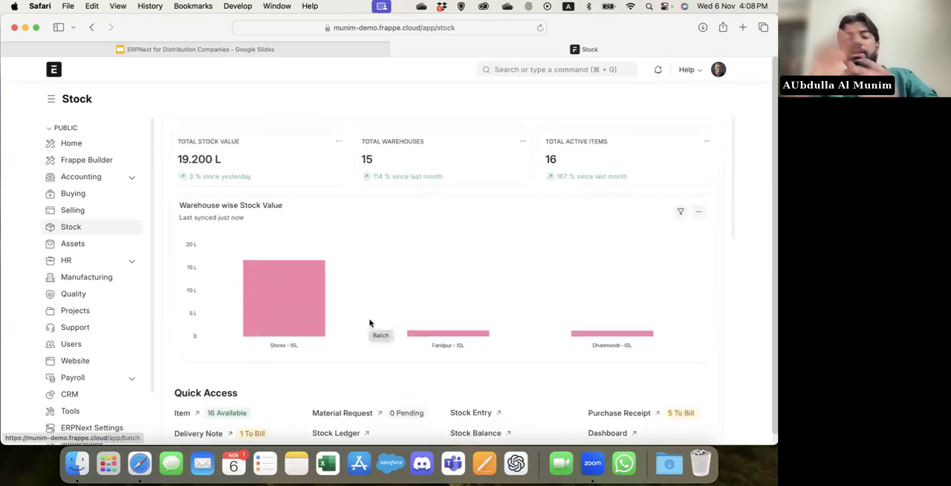
Start a new sales order.
click(561, 70)
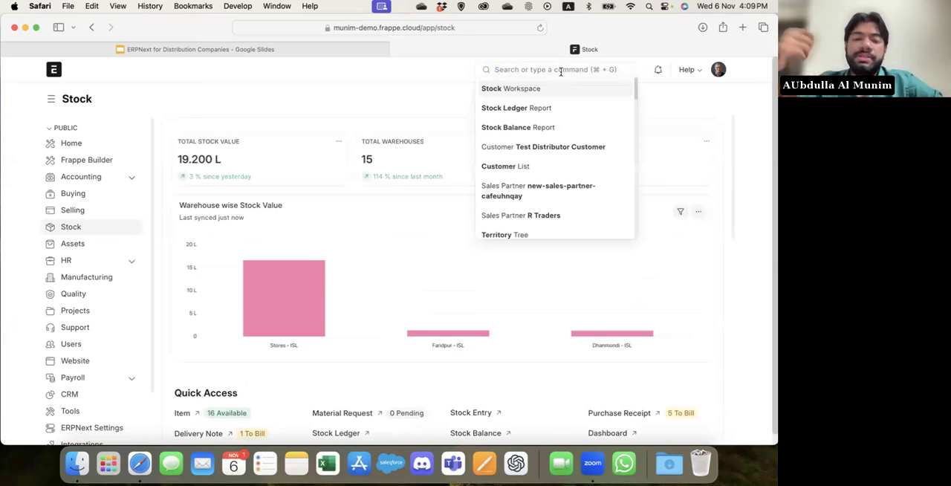
text(new sales lor)
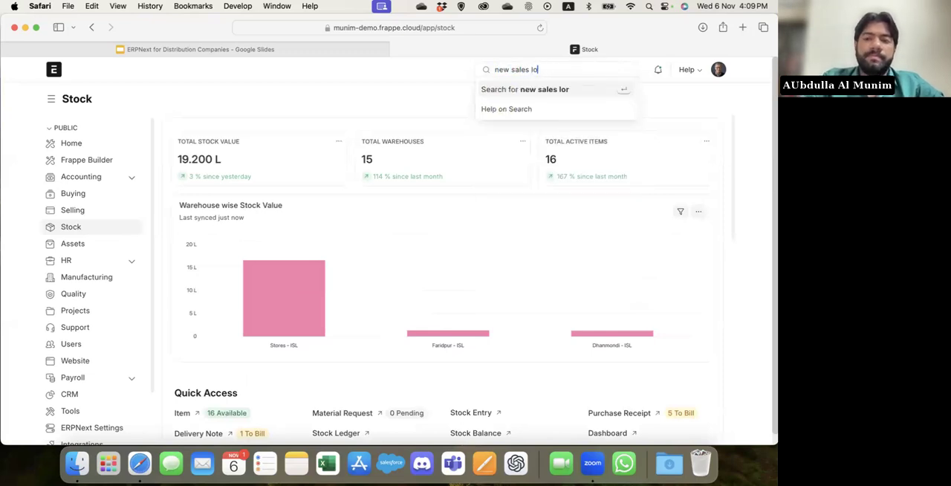
key(BackSpace)
key(BackSpace)
key(BackSpace)
text(order)
key(Return)
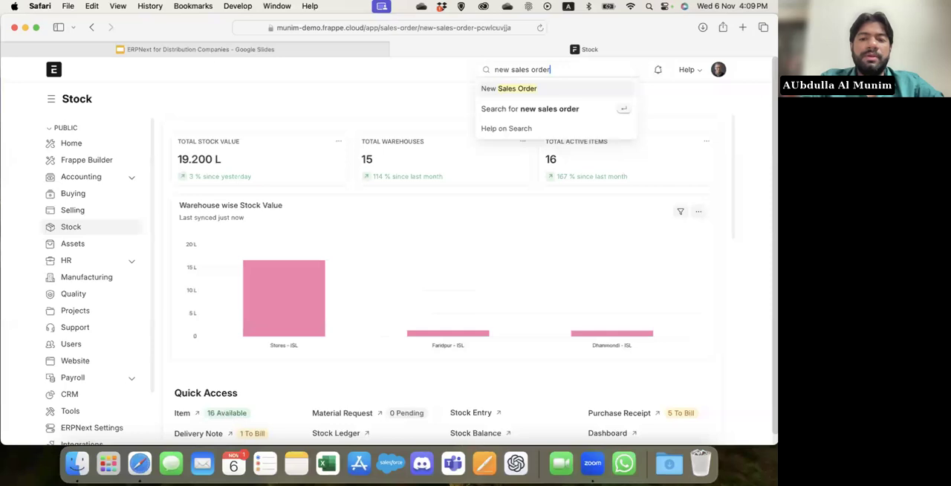
Set the sales order's customer to Test Distributor Customer and expand its currency and price list details.
click(178, 216)
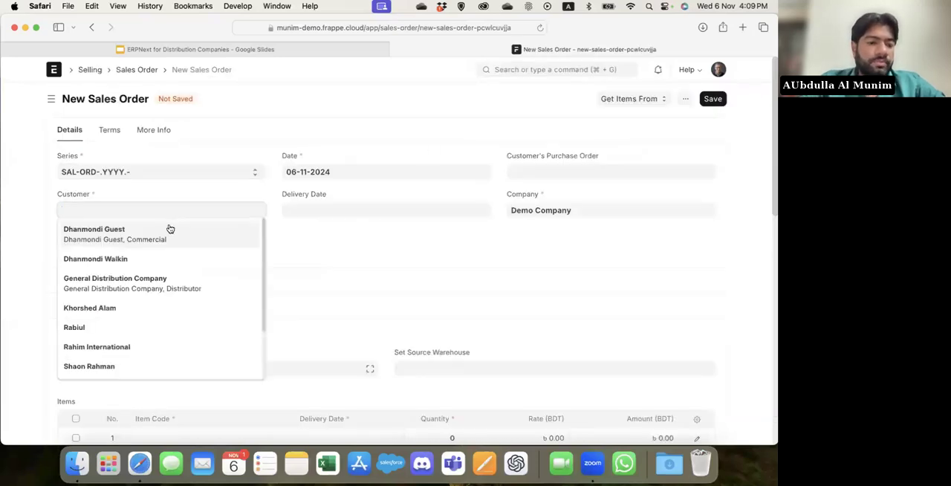
scroll(160, 293, down, 3)
click(148, 320)
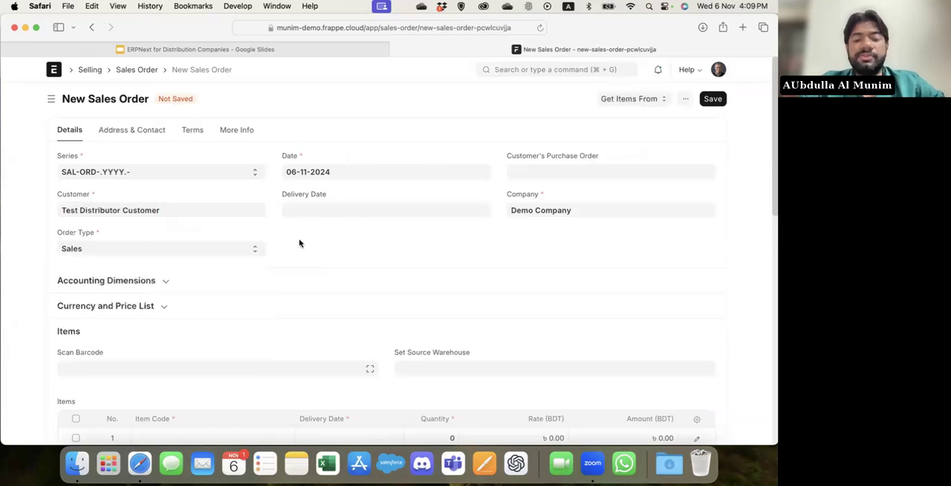
click(228, 311)
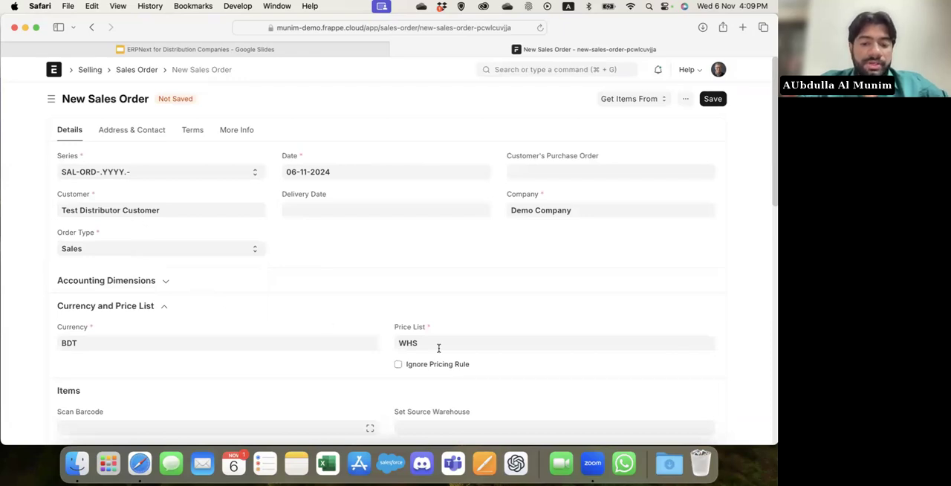
Add item 11007-500ml (Mountain Dew) as the first row of the sales order's items.
scroll(438, 348, down, 3)
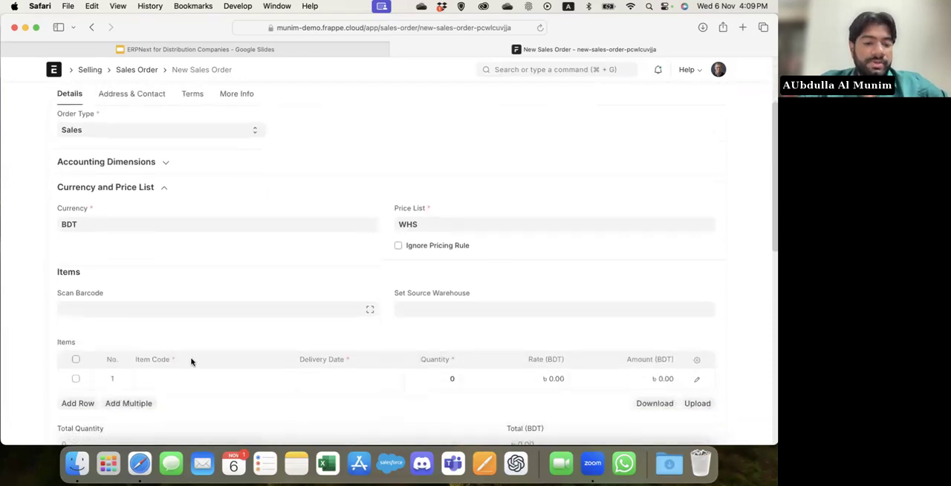
scroll(177, 379, down, 3)
click(224, 228)
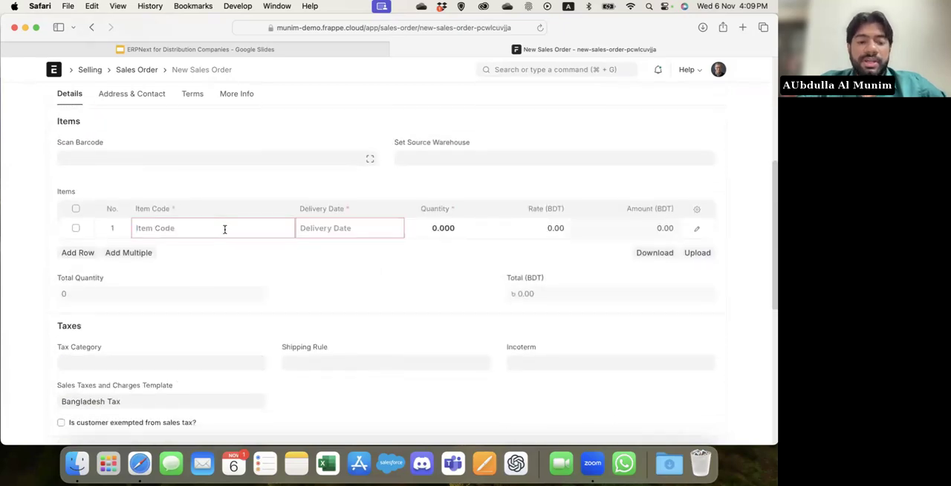
text(500)
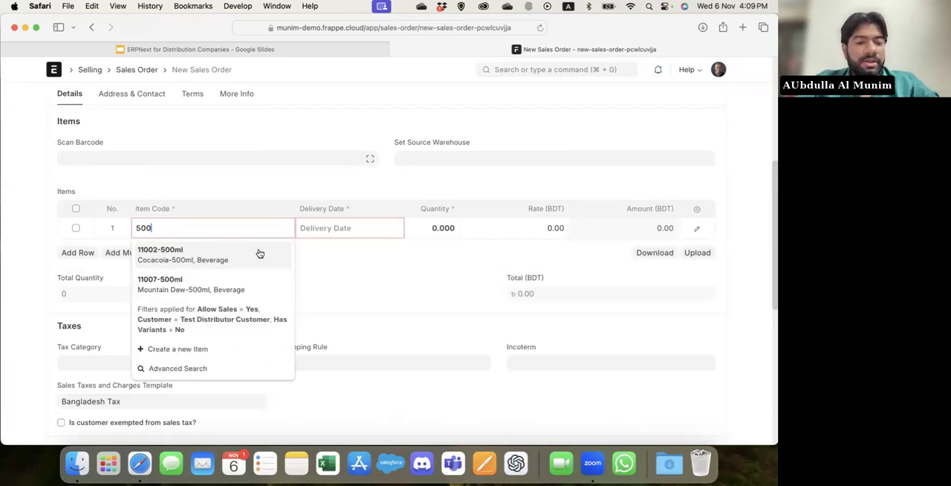
click(229, 284)
Add a second item row to the sales order with item 11002-500ml (Cocacola).
scroll(81, 263, down, 2)
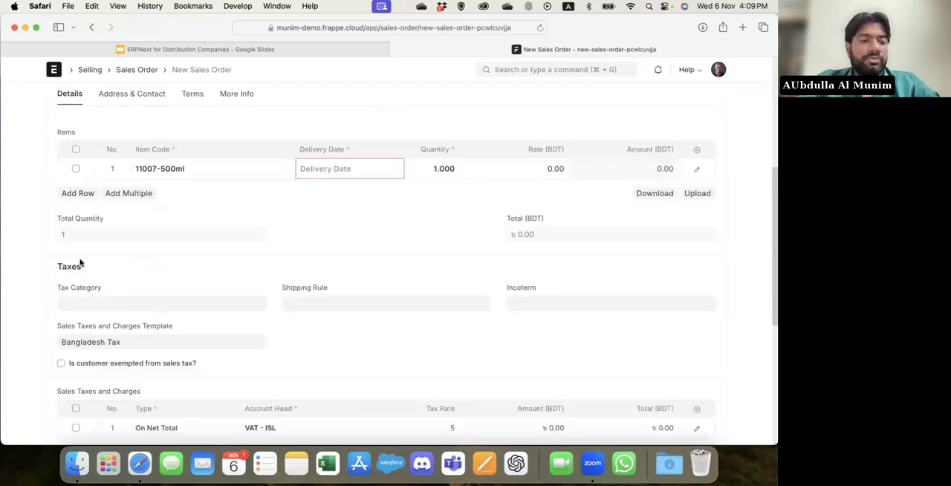
click(79, 193)
click(171, 196)
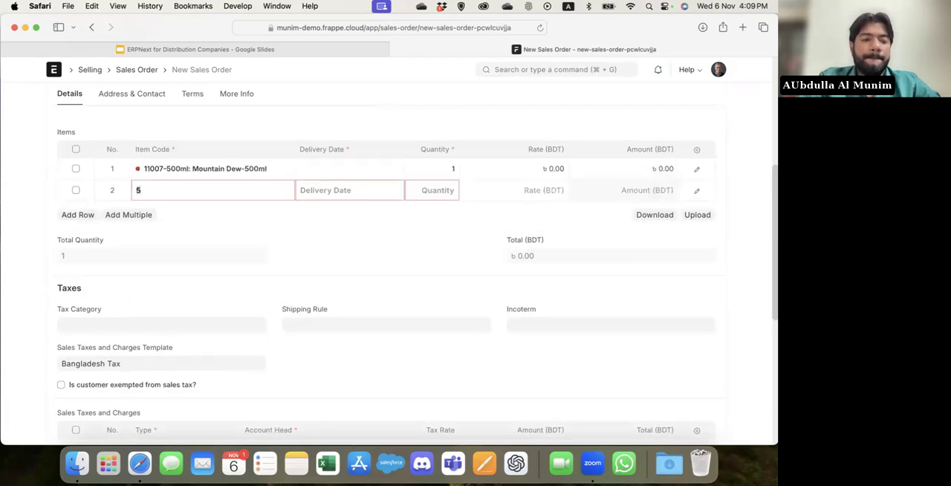
text(500)
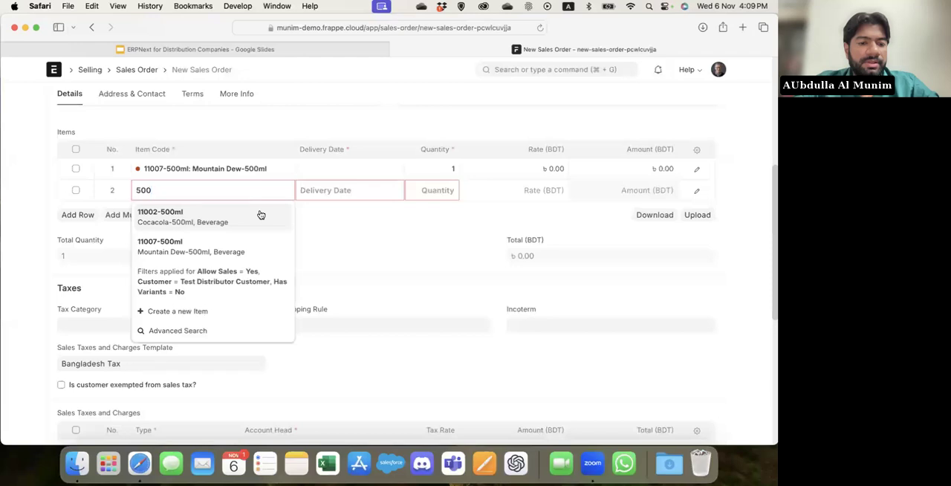
click(260, 215)
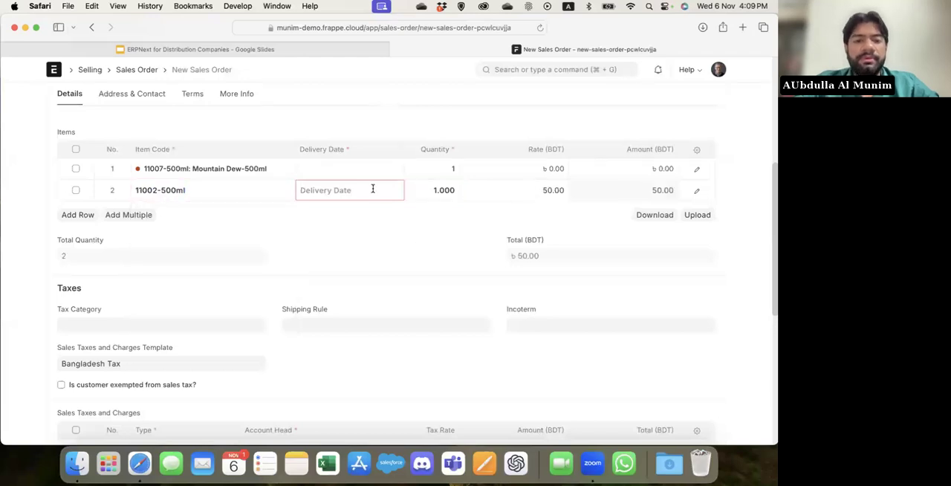
Set the sales order's delivery date to 20-11-2024.
scroll(373, 189, up, 5)
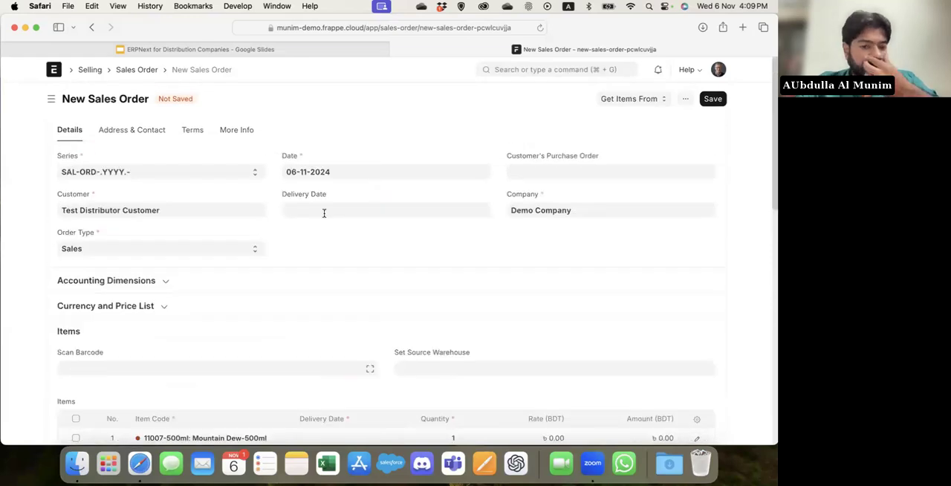
click(324, 213)
click(359, 321)
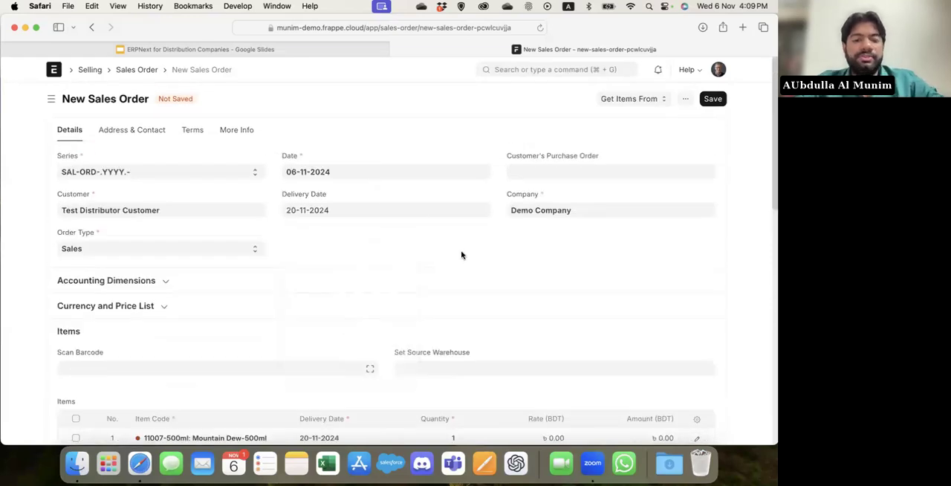
Set the quantities to 20 for 11007-500ml and 30 for 11002-500ml, and save the sales order.
scroll(461, 254, down, 4)
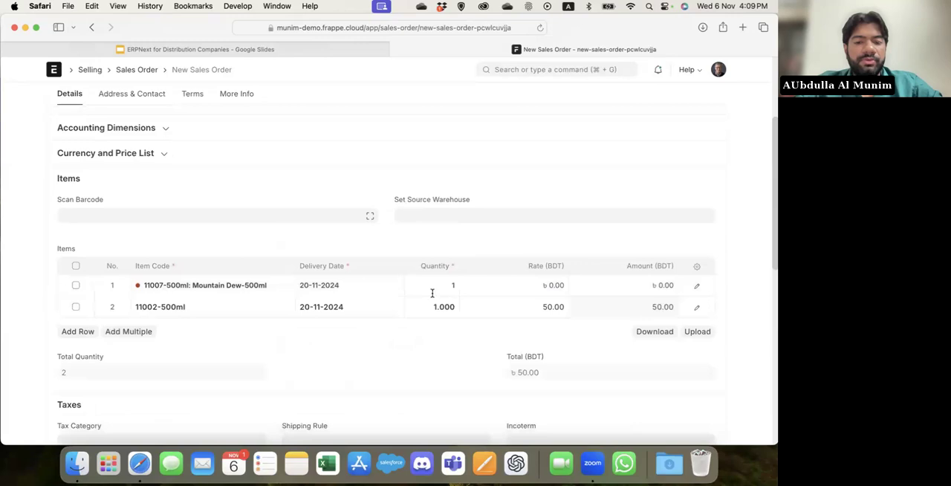
click(419, 288)
text(20)
click(435, 308)
text(30)
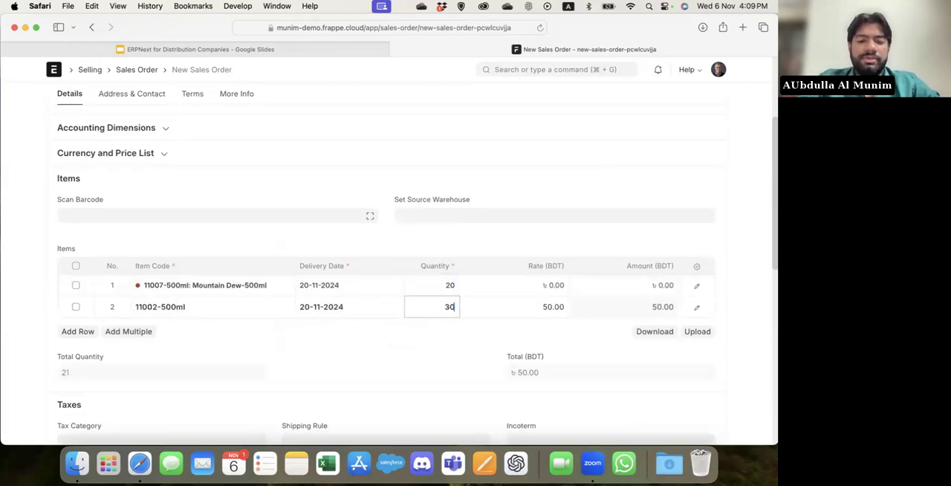
click(407, 365)
key(super+s)
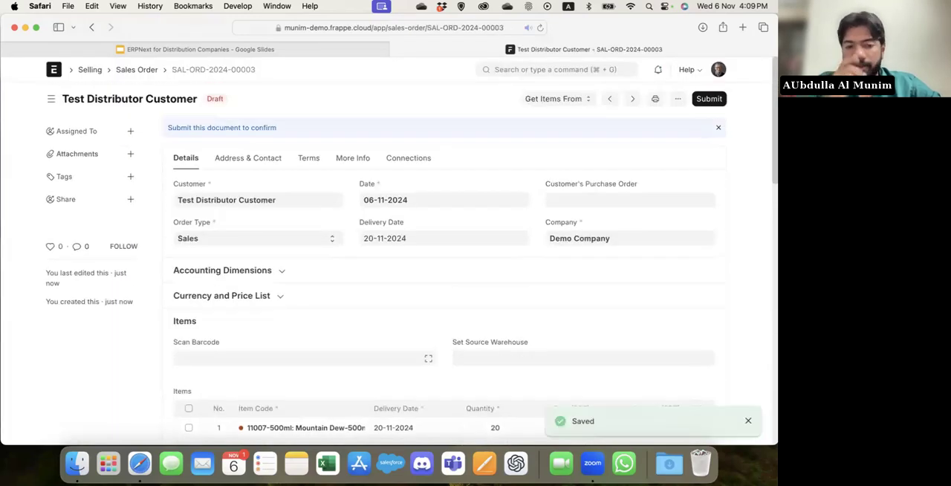
Set the sales order's source warehouse to Stores - ISL and save.
scroll(241, 267, down, 5)
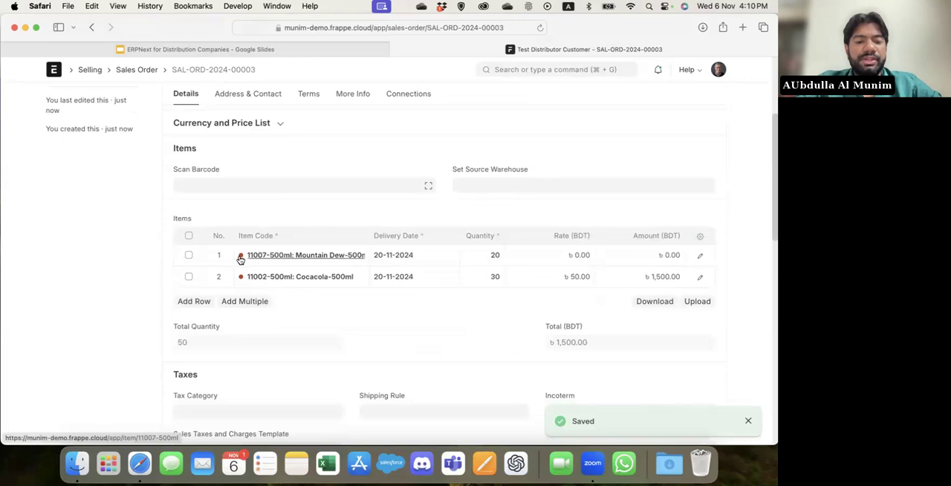
scroll(108, 293, up, 3)
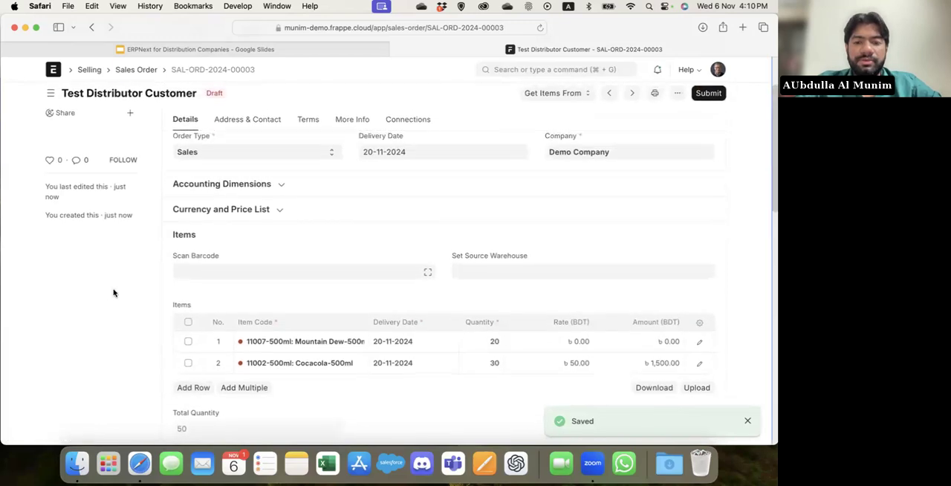
click(488, 272)
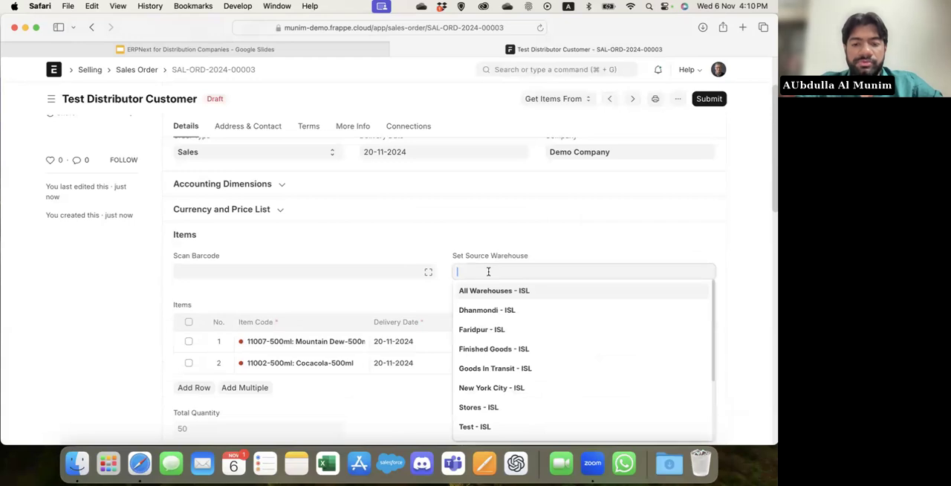
click(512, 409)
key(super+s)
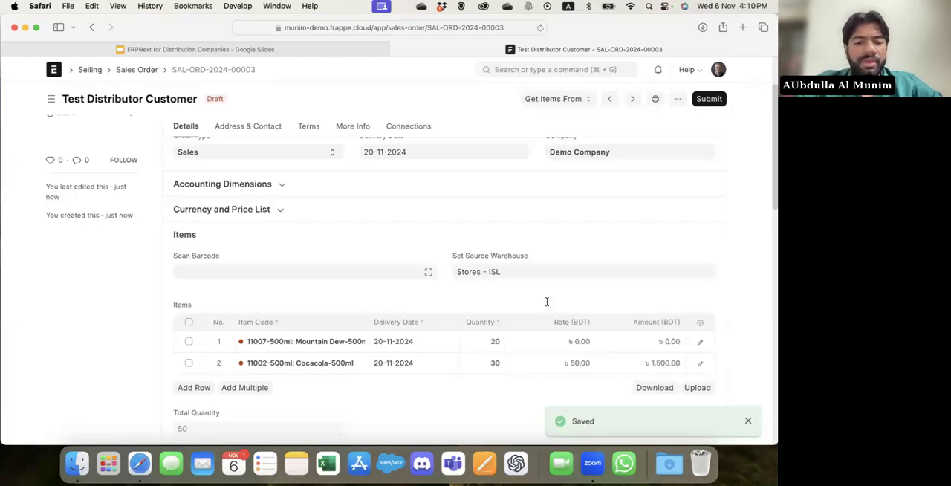
Set the rate of item 11007-500ml to 80 BDT and save the sales order.
click(543, 341)
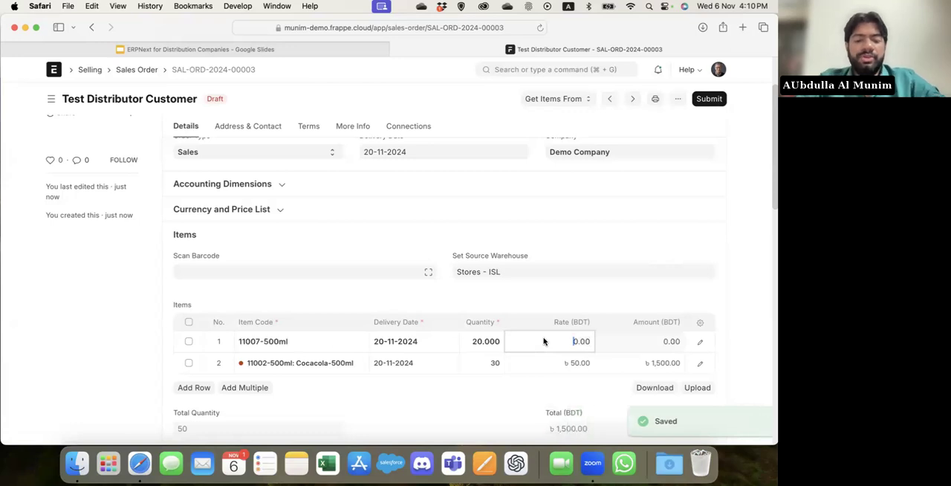
text(80)
key(super+a)
text(8)
click(746, 309)
key(super+s)
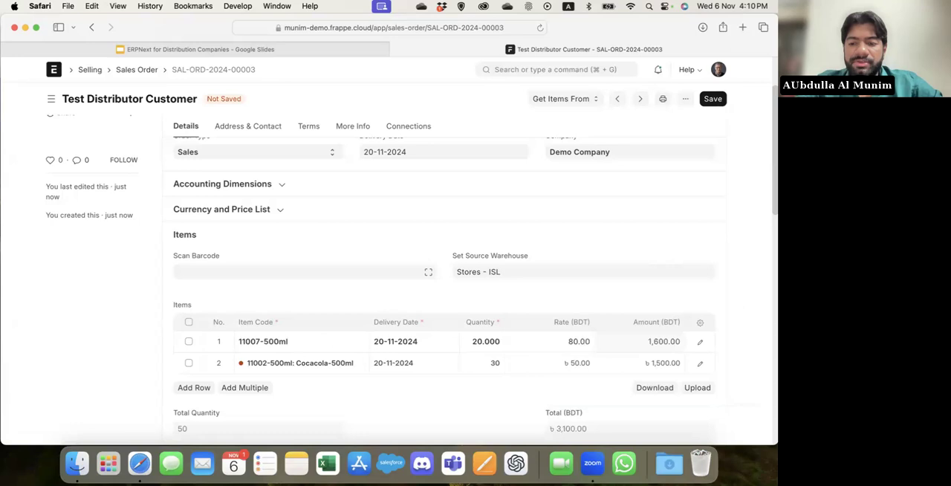
Switch the sales order's price list to Standard Selling.
scroll(524, 374, down, 2)
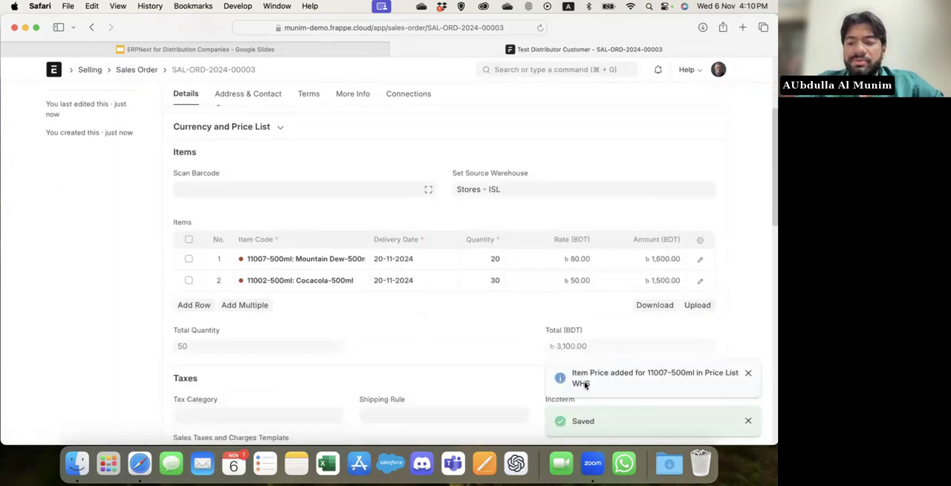
scroll(462, 317, up, 3)
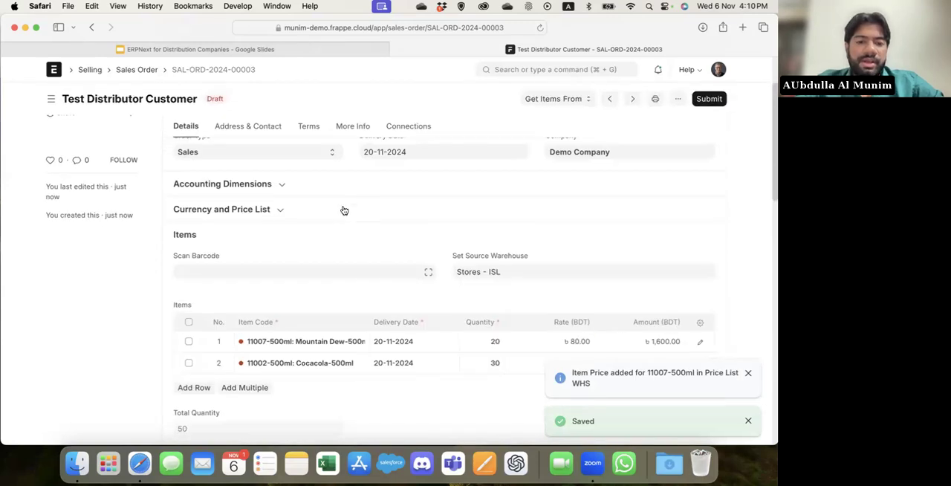
click(344, 211)
double_click(485, 245)
text(s)
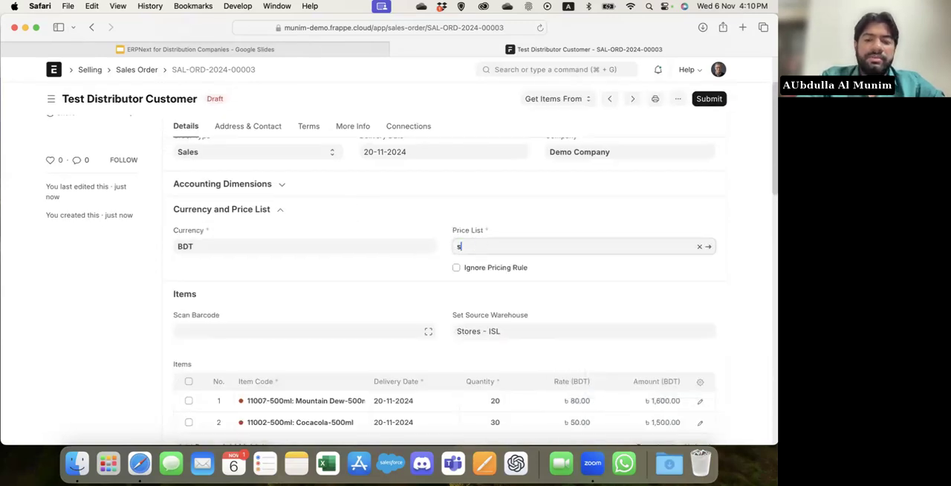
click(496, 272)
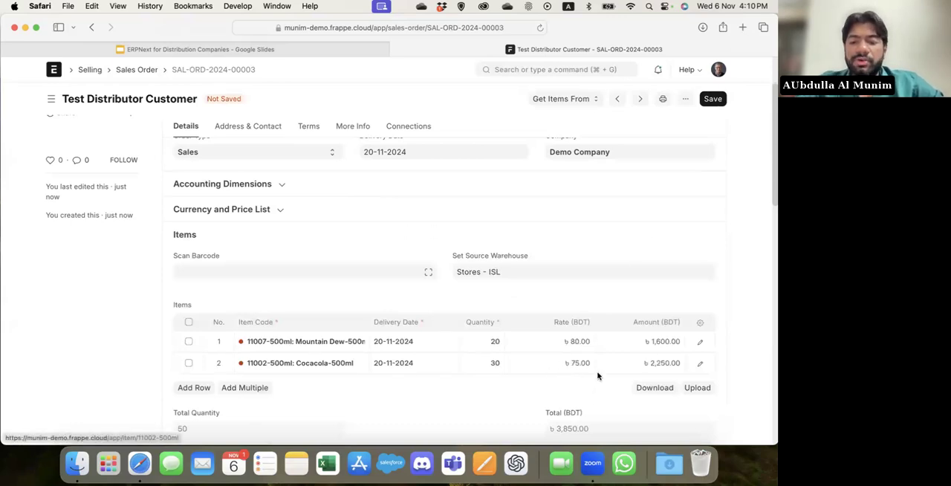
Set the rate of item 11007-500ml to 90 BDT under the Standard Selling price list and save the order.
click(533, 342)
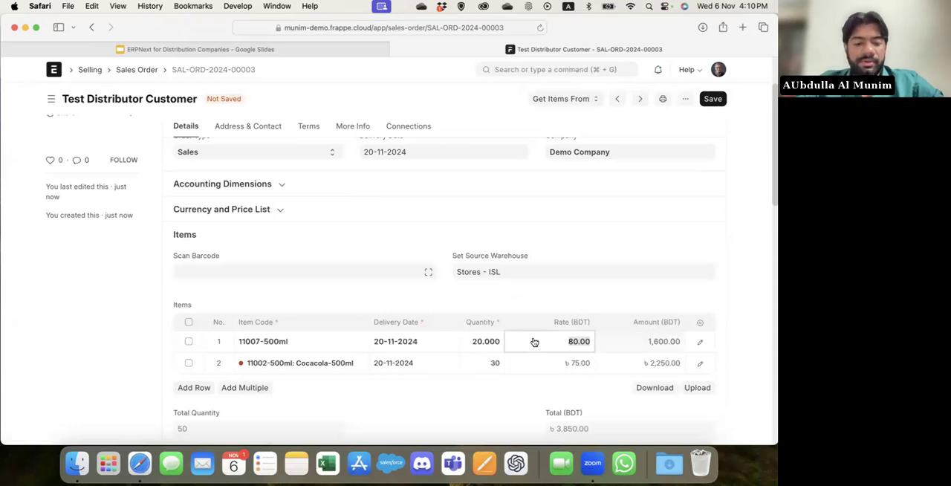
text(90)
key(super+s)
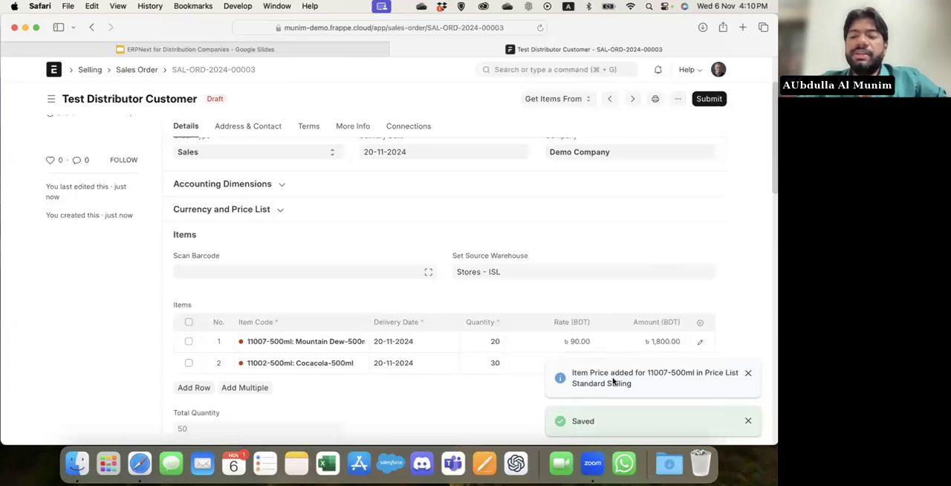
Switch the sales order's price list back to WHS and save the order.
click(311, 213)
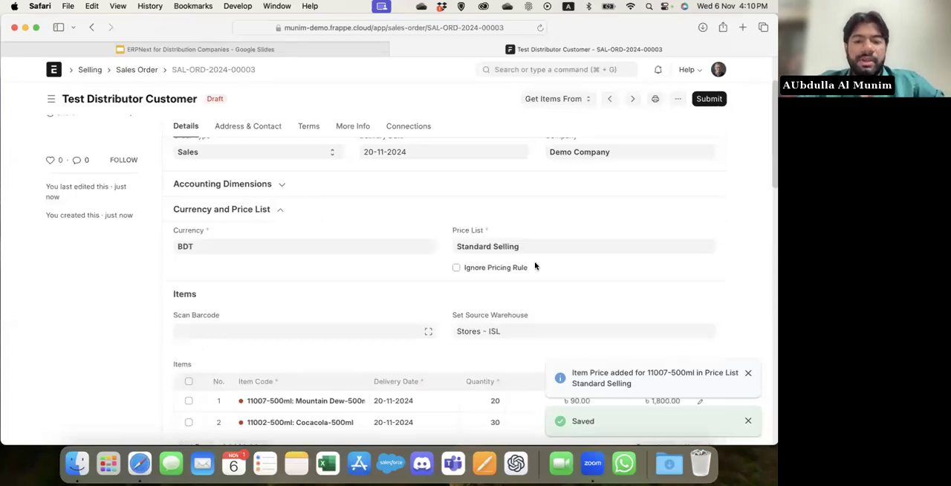
click(559, 250)
key(super+a)
key(BackSpace)
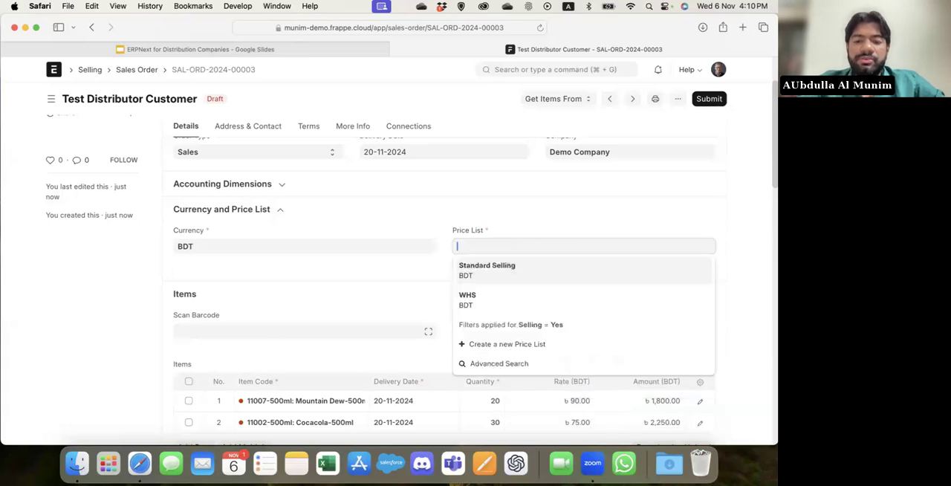
click(516, 301)
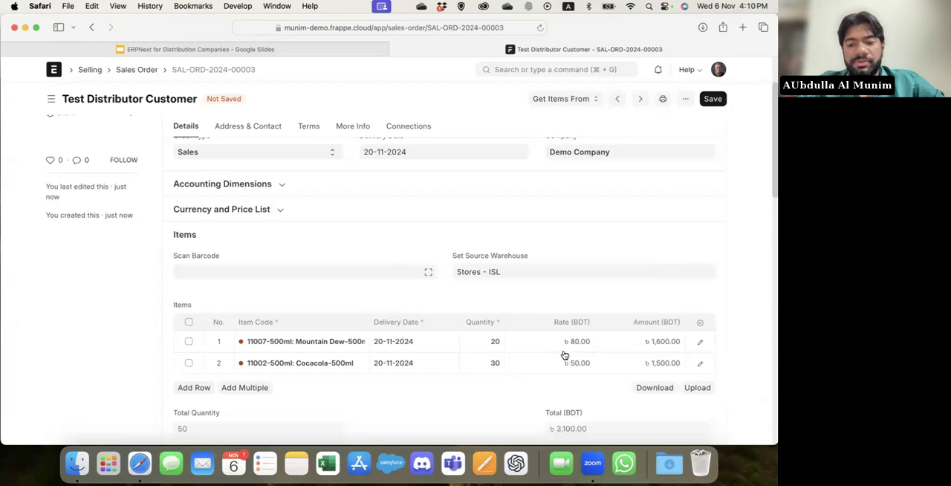
key(super+s)
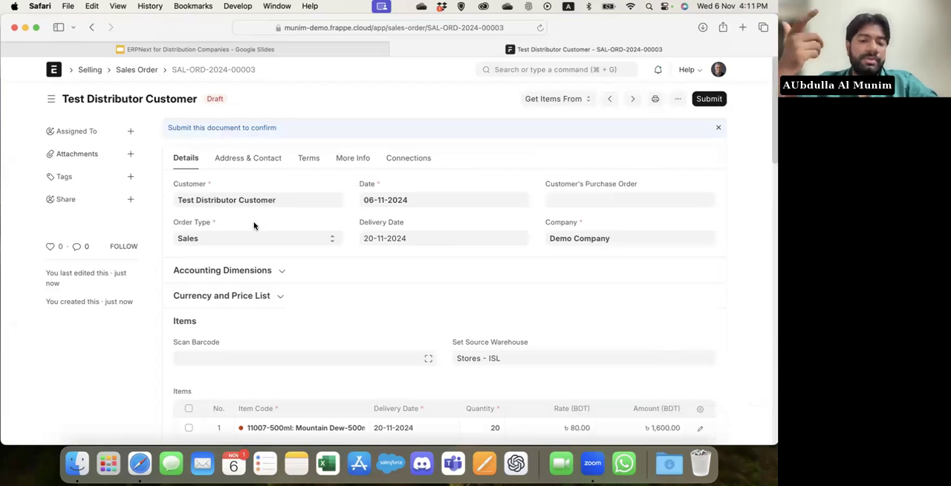
Submit the sales order and create a pick list from it.
key(super+s)
key(super+s)
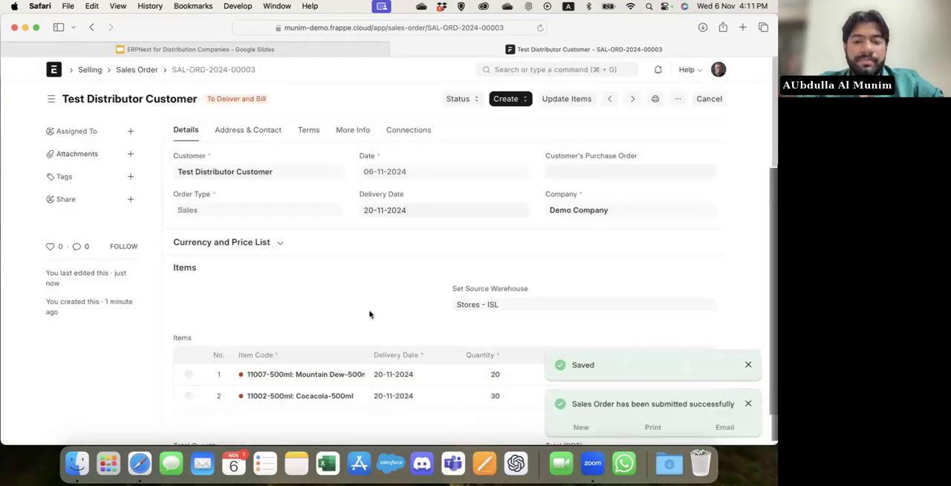
click(522, 99)
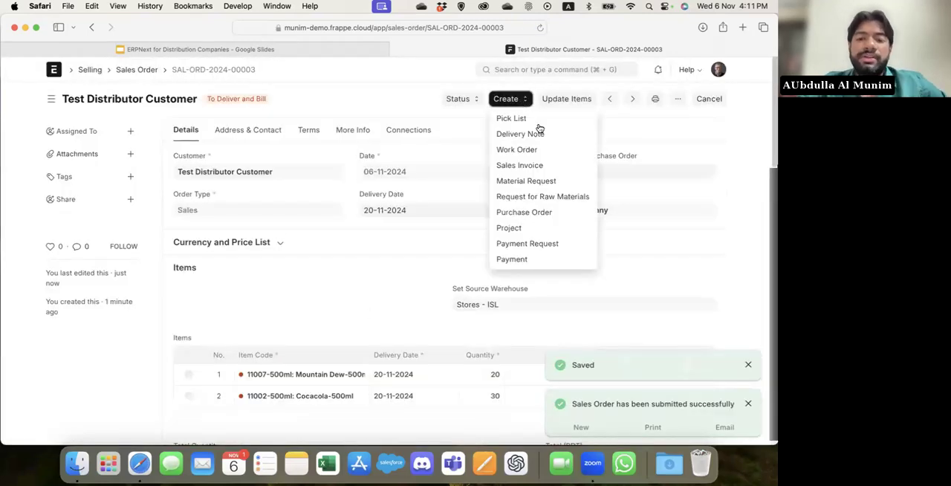
click(555, 120)
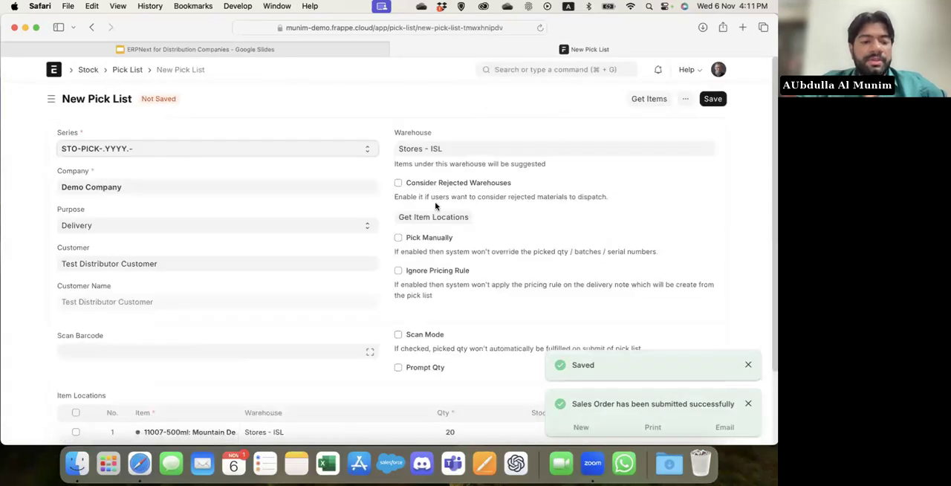
Examine the new pick list's warehouse options, item locations and the Group Same Items print setting.
scroll(435, 206, down, 3)
scroll(315, 290, up, 1)
scroll(315, 290, up, 2)
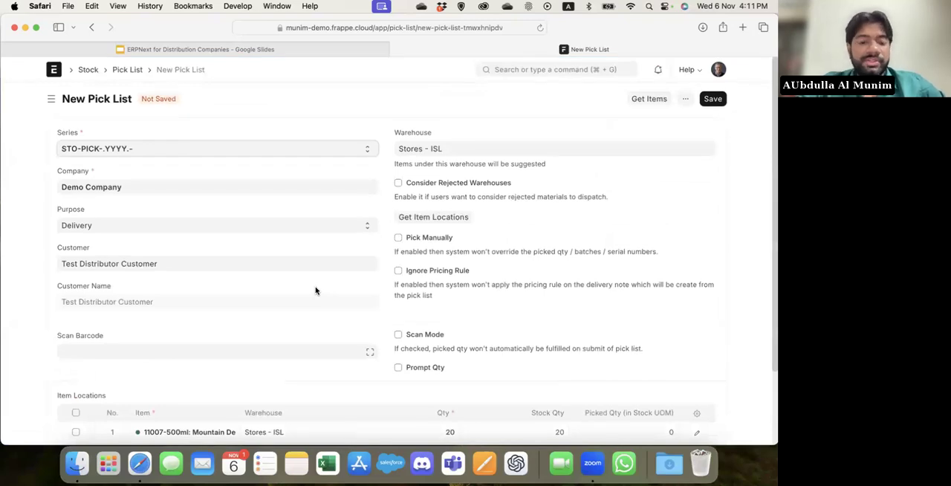
scroll(315, 290, down, 2)
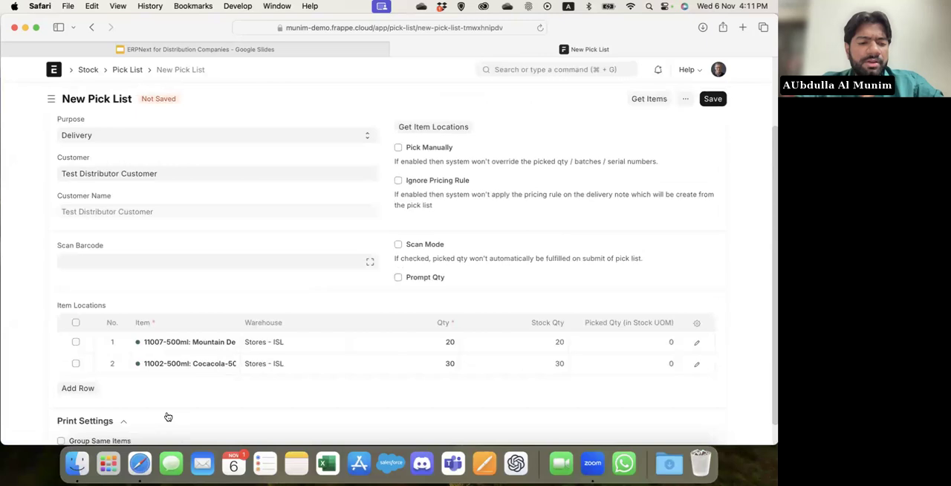
scroll(168, 416, down, 1)
click(117, 416)
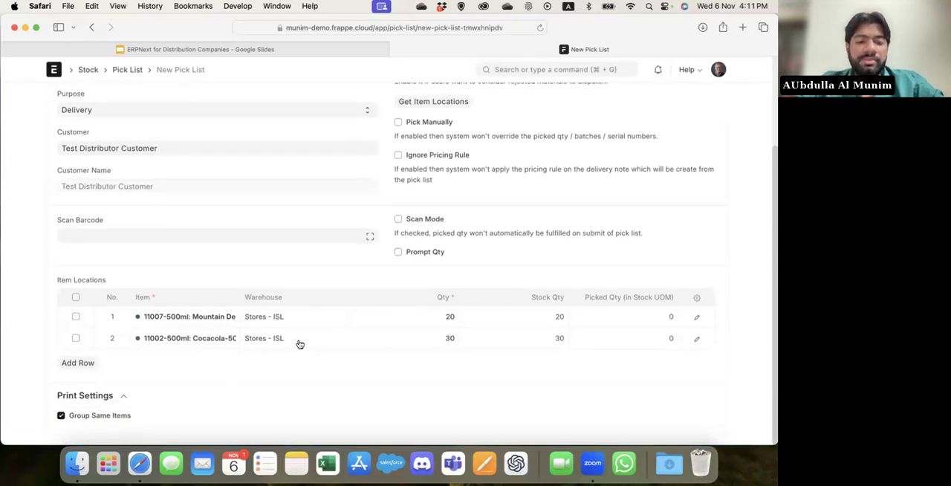
click(126, 413)
scroll(305, 432, up, 3)
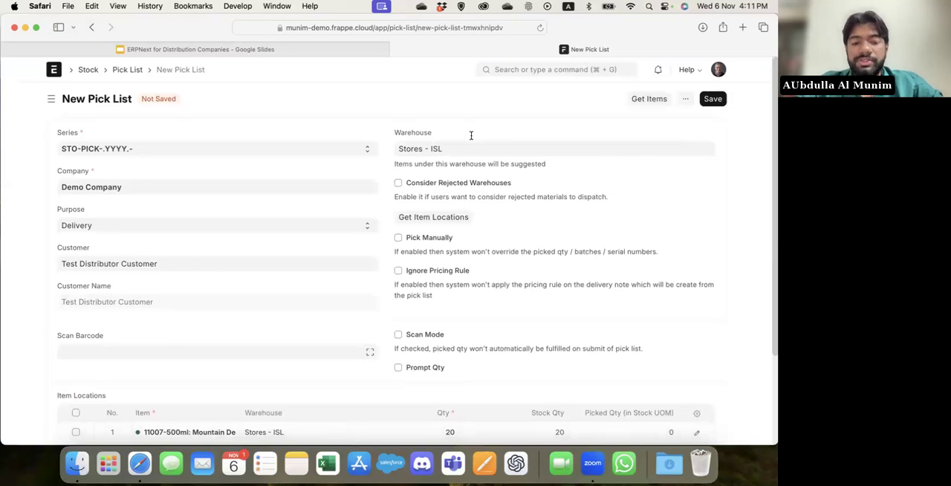
Save and submit the pick list, and create a delivery note from it.
key(ctrl+s)
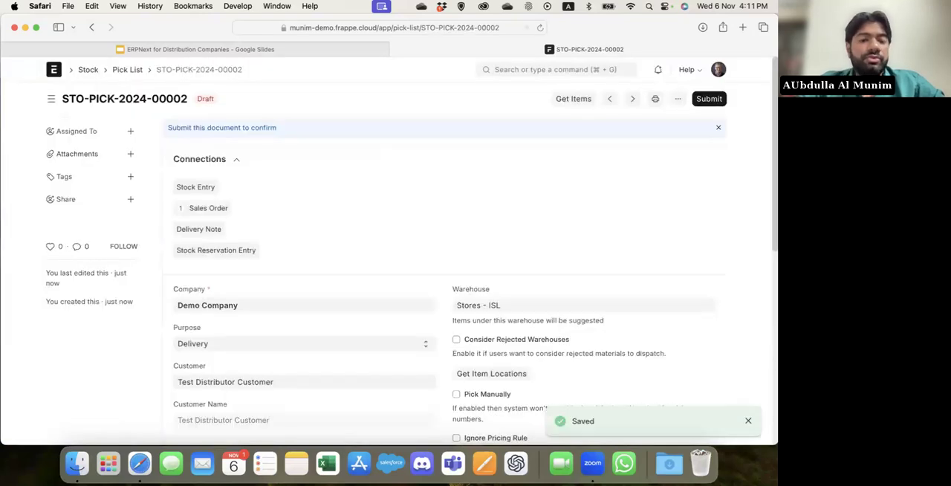
key(ctrl+s)
key(ctrl+s)
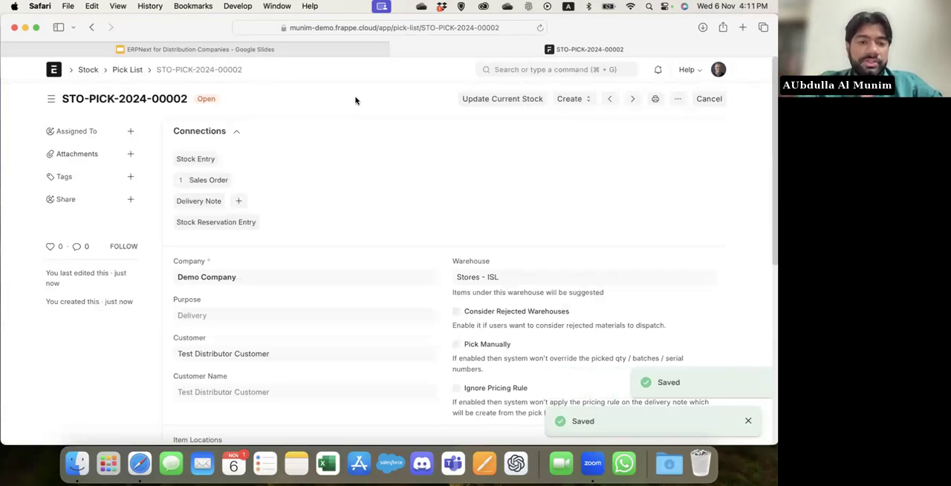
click(569, 100)
click(590, 121)
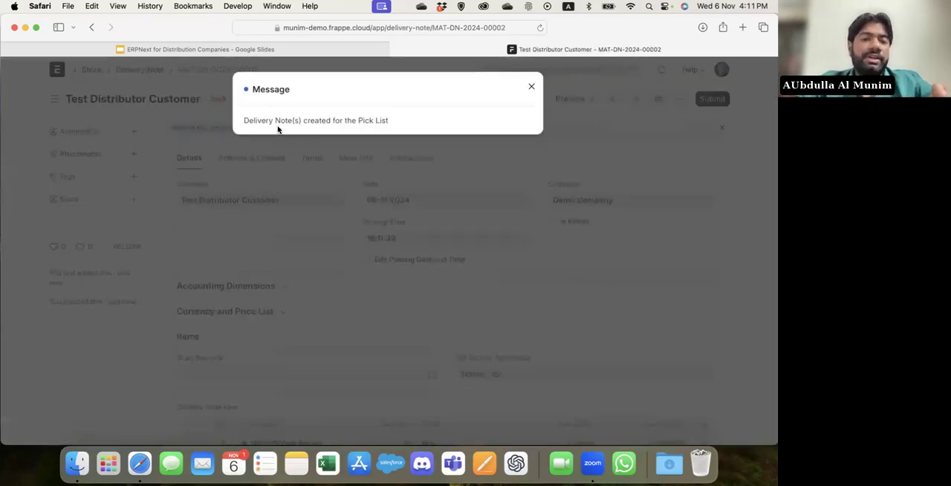
Review the items of the new delivery note and submit it.
click(362, 310)
scroll(362, 310, down, 3)
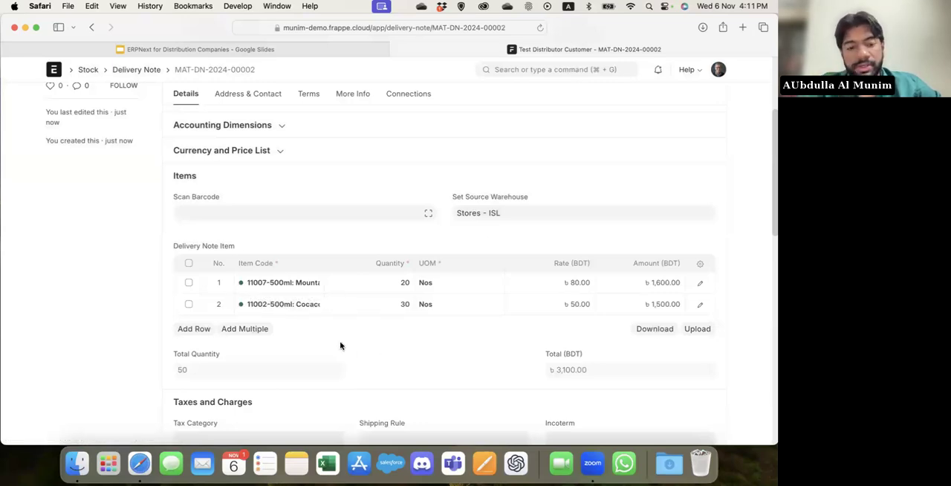
key(super+s)
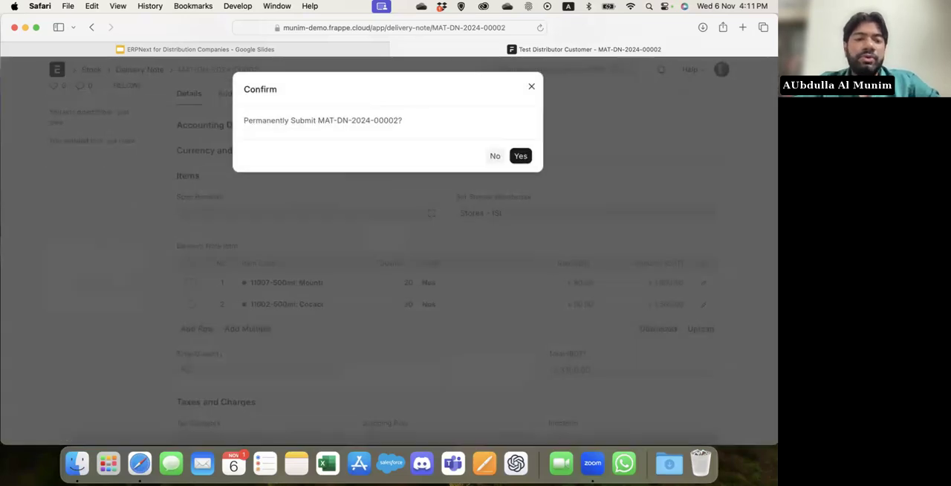
key(Return)
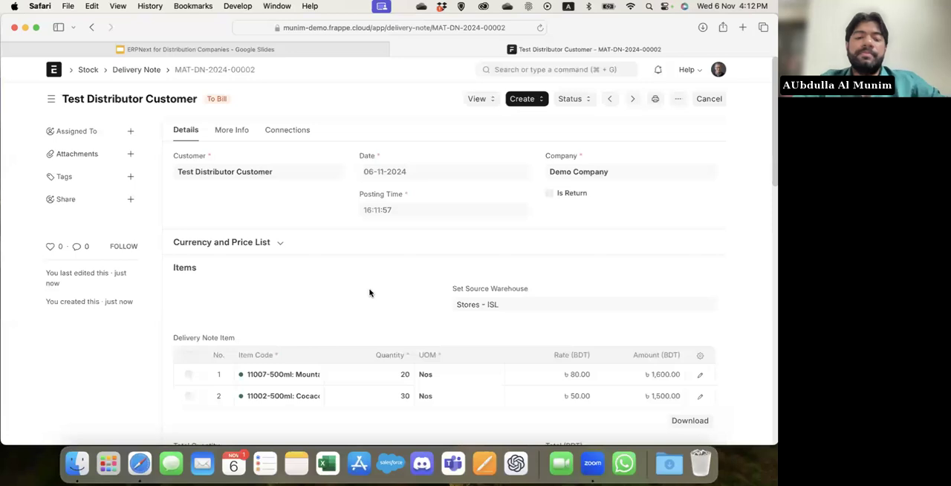
Create a delivery trip from the delivery note, with Driver 1 as the driver and LA580048 as the vehicle.
click(528, 99)
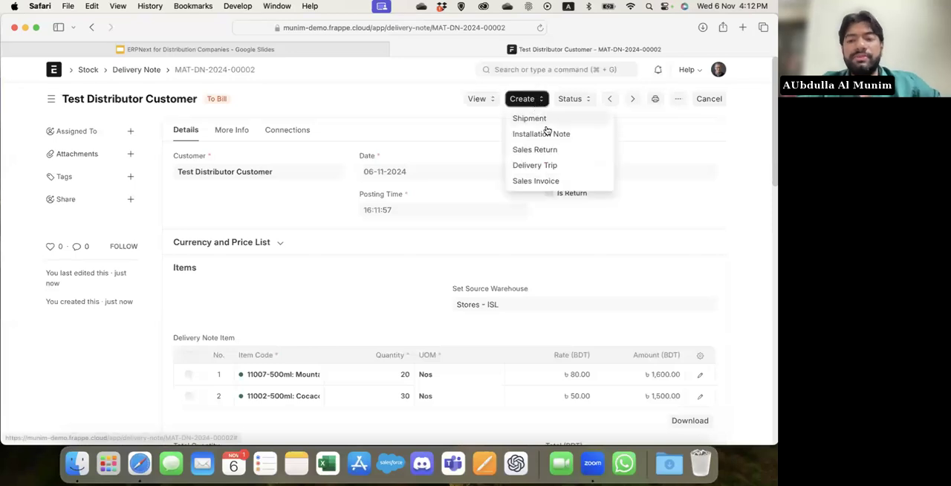
click(557, 164)
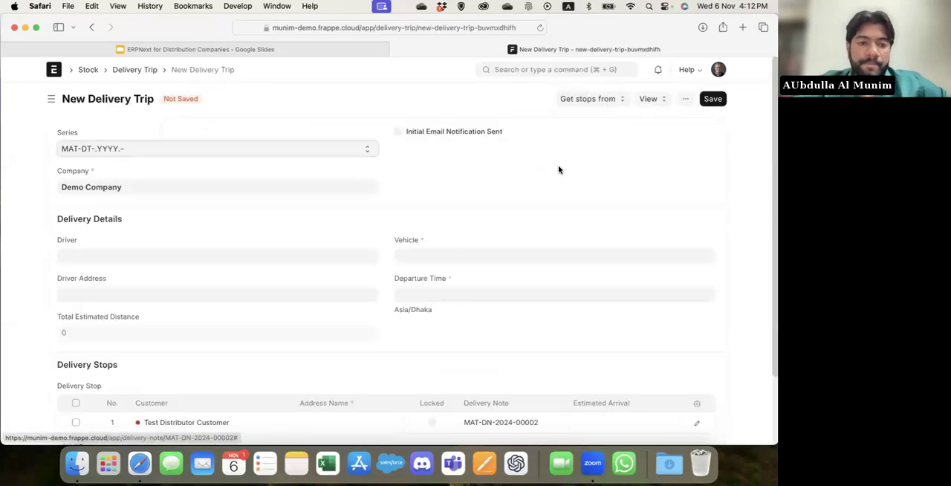
click(210, 254)
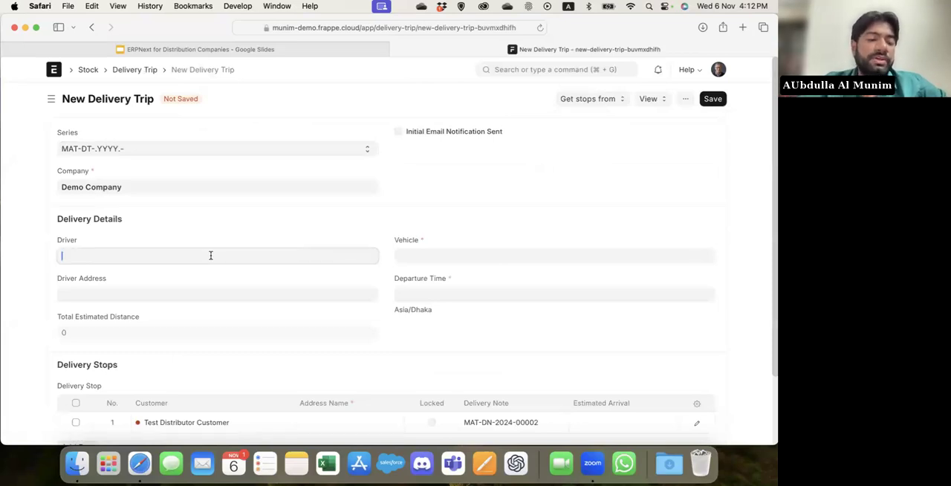
click(181, 281)
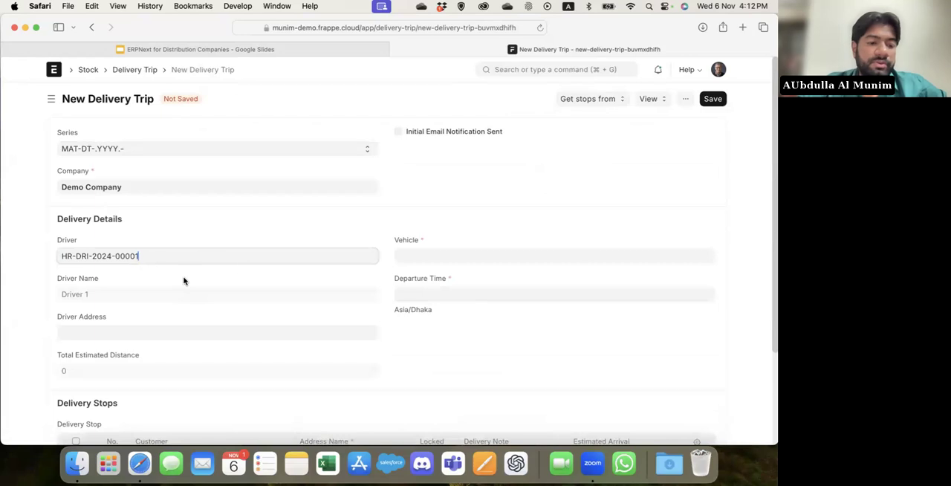
click(429, 262)
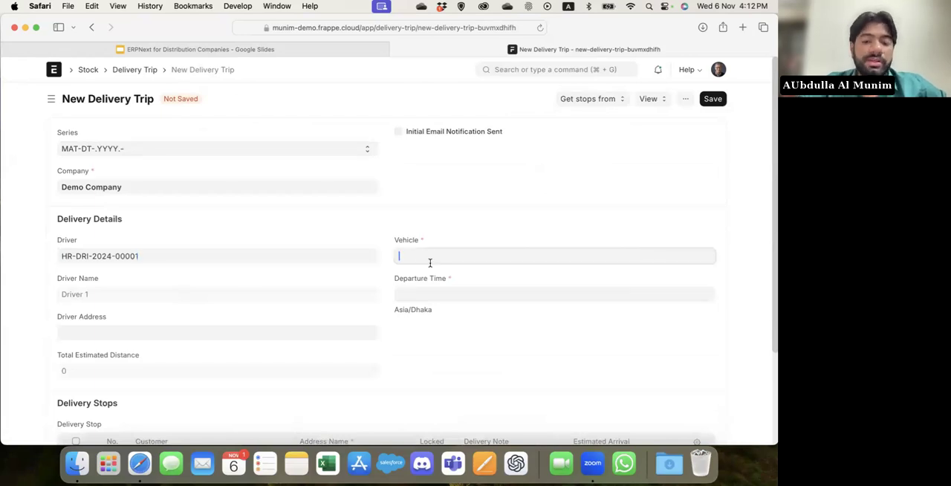
click(460, 285)
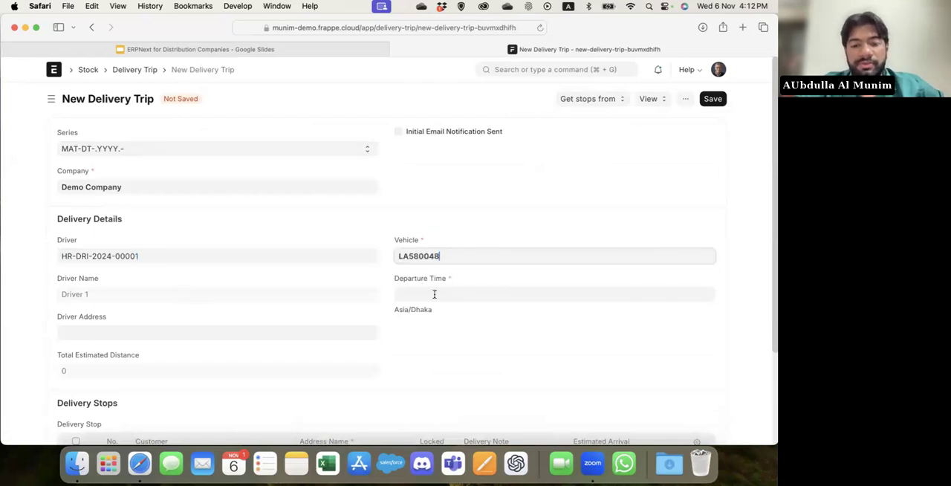
click(482, 295)
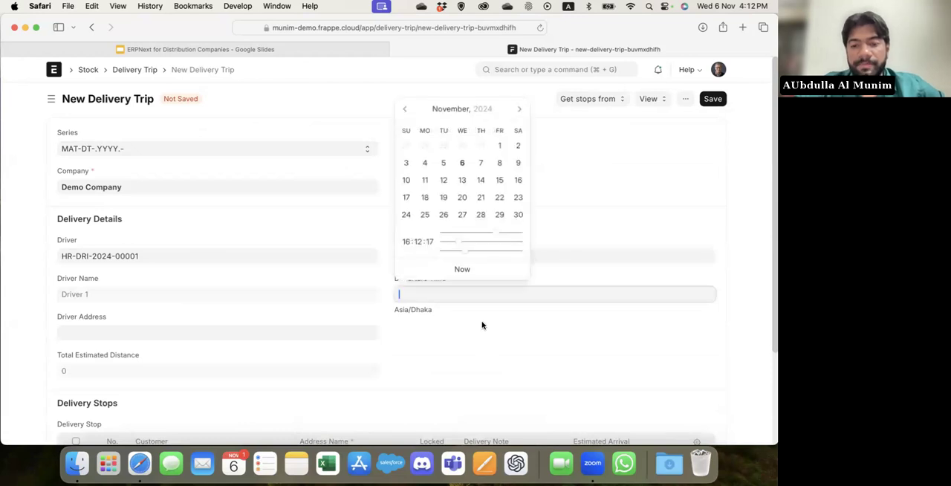
click(461, 268)
scroll(425, 361, down, 3)
click(440, 175)
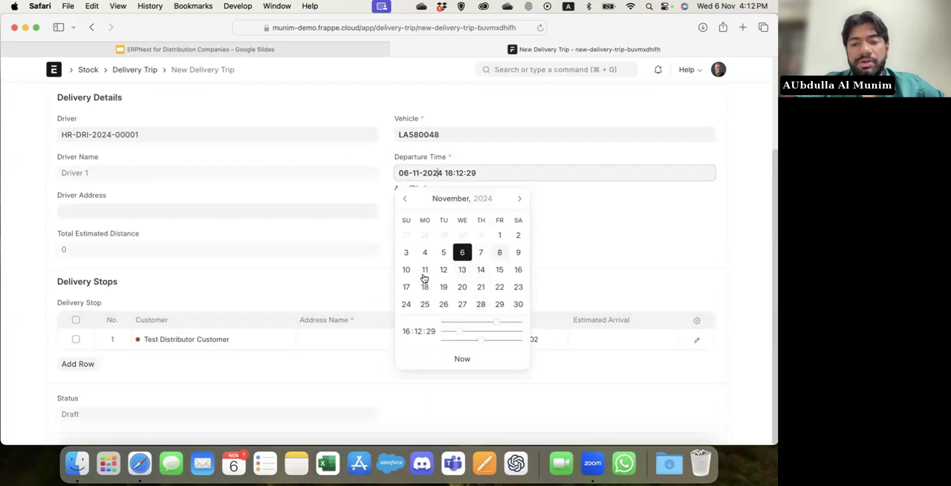
click(482, 252)
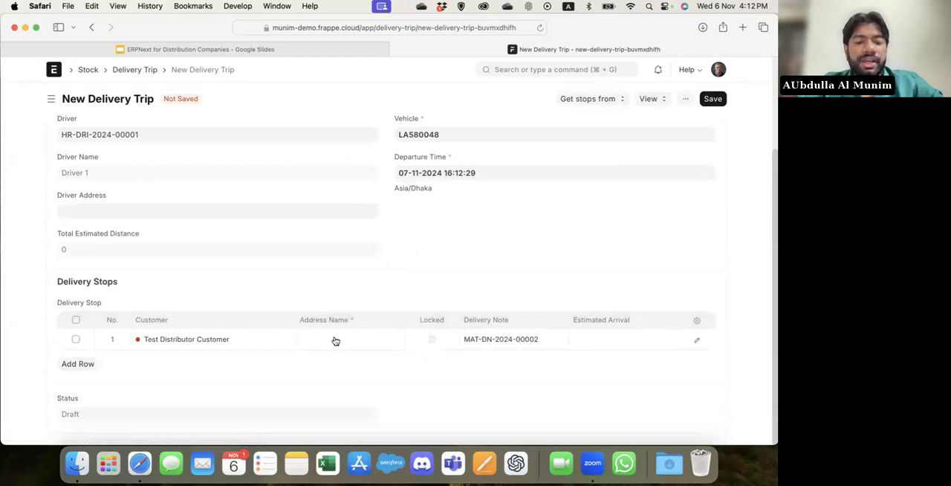
Create a new address for the Test Distributor Customer stop and enter the address title, first address line and city.
click(306, 338)
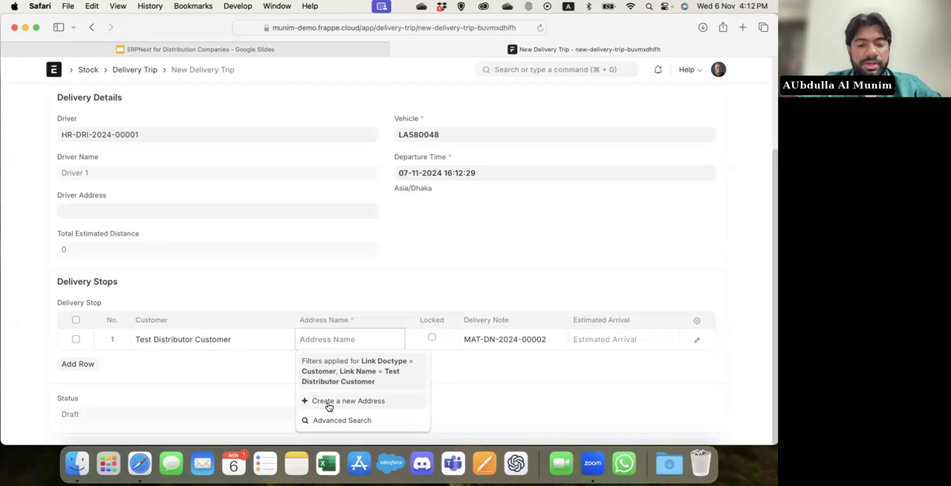
click(328, 403)
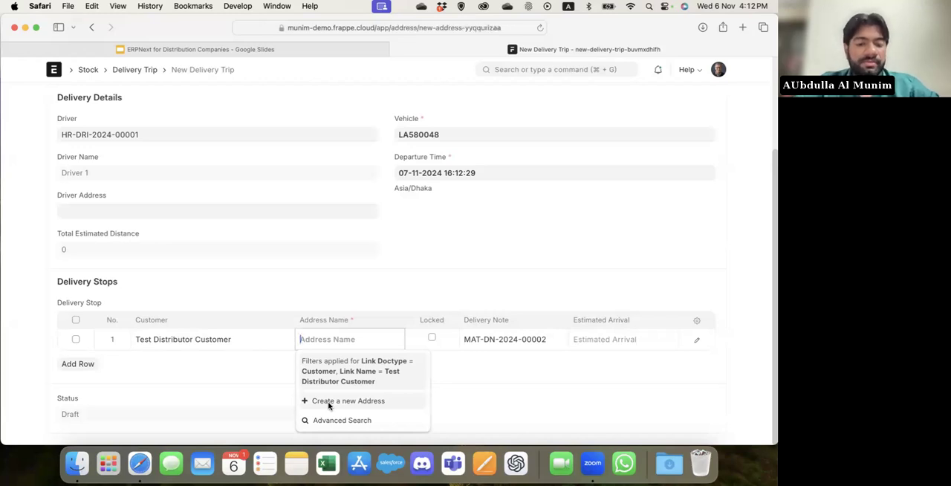
text(test dis)
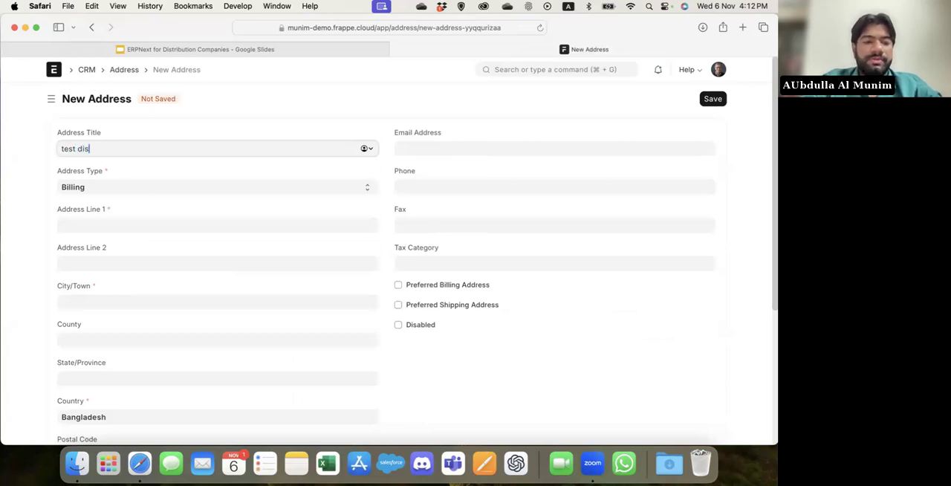
key(super+a)
text(dhanmo)
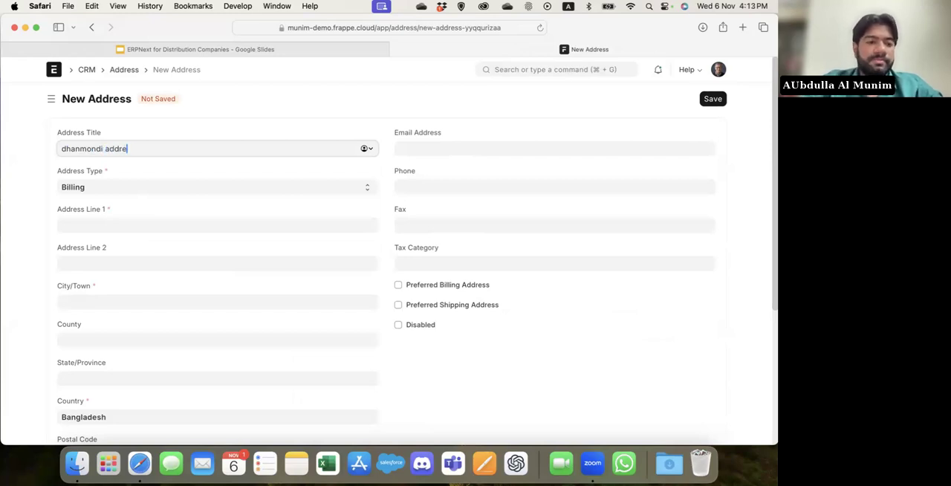
click(105, 222)
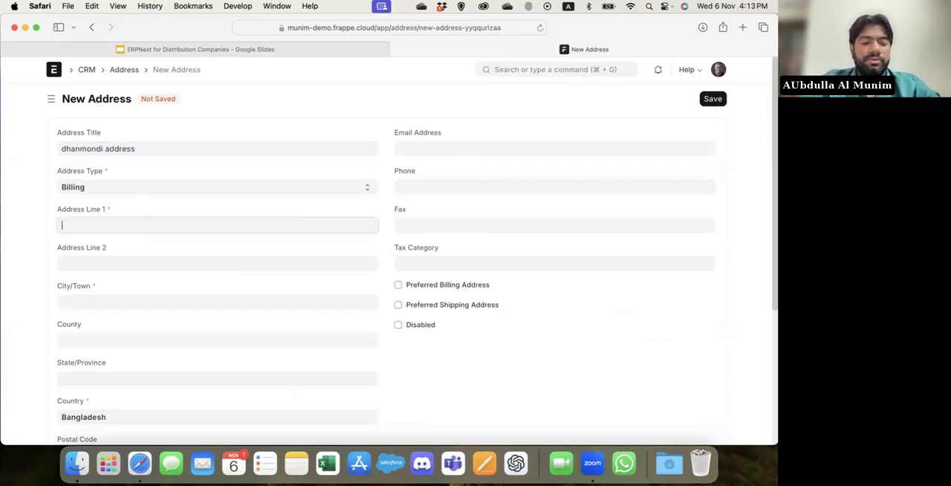
text(west dhanmondi)
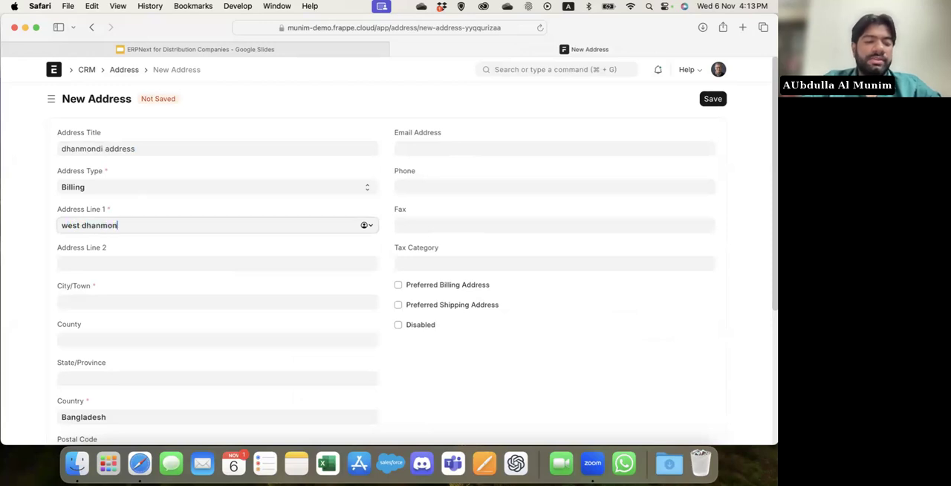
click(102, 301)
text(dhaka)
Mark the new address as the preferred shipping address and save it.
click(34, 314)
scroll(34, 314, down, 5)
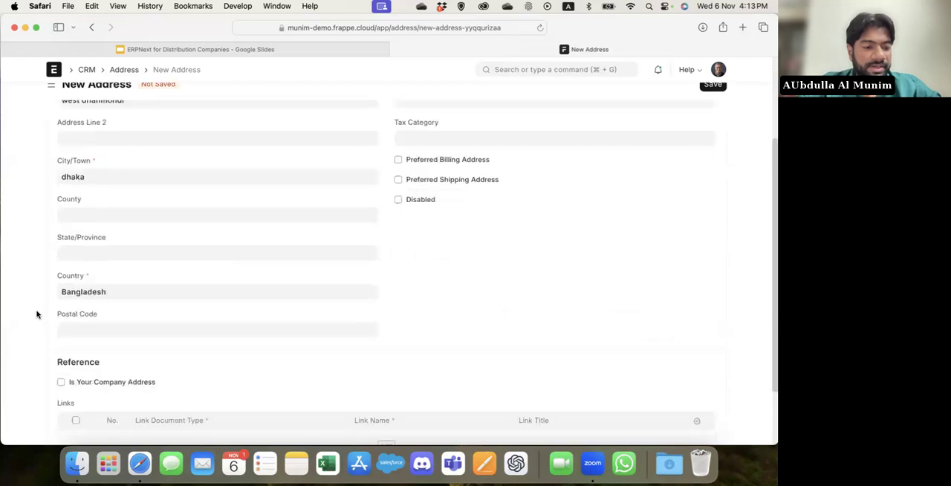
scroll(560, 283, up, 5)
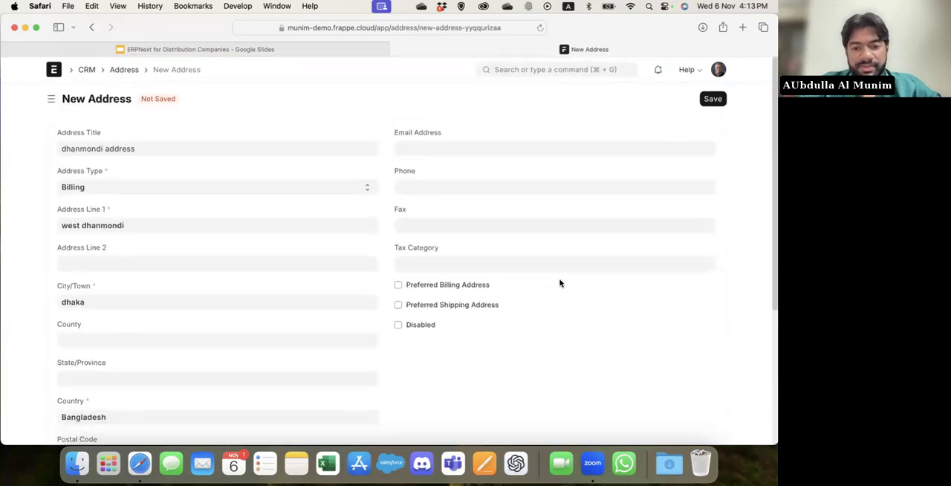
click(451, 306)
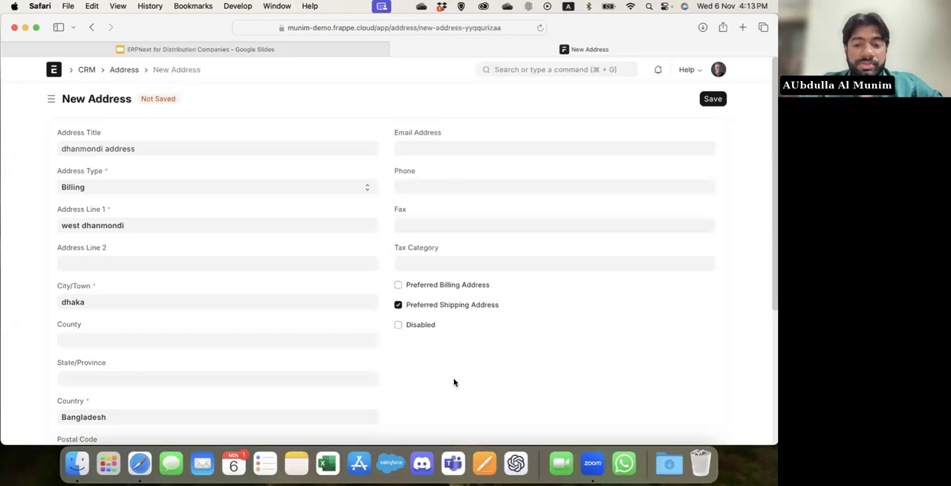
key(super+s)
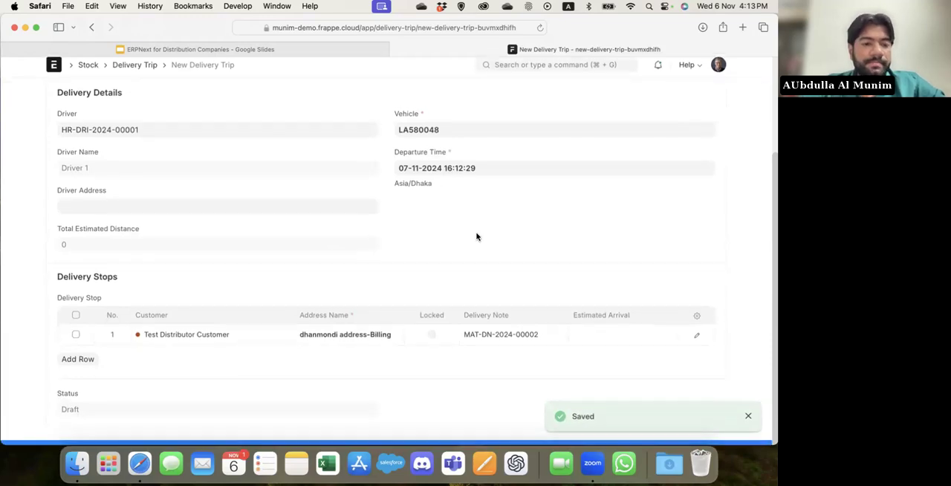
Save the delivery trip and submit it.
scroll(476, 236, up, 3)
key(super+s)
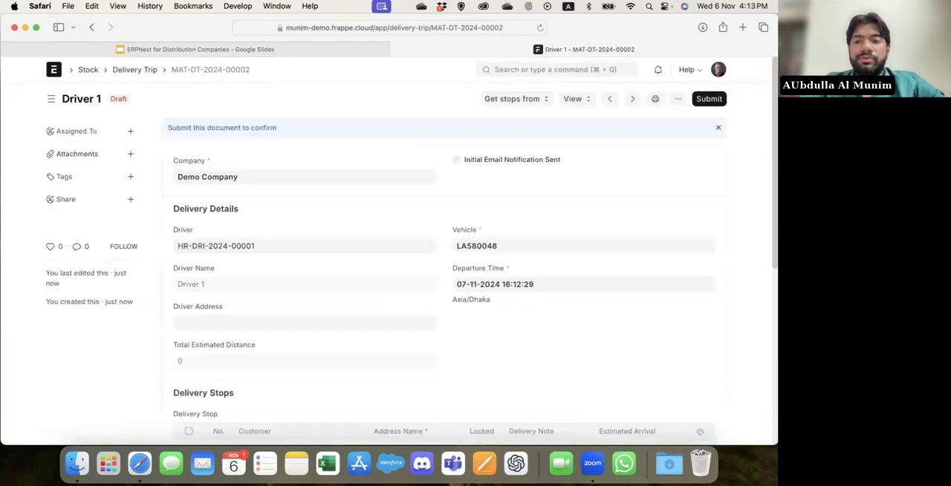
key(super+s)
key(Return)
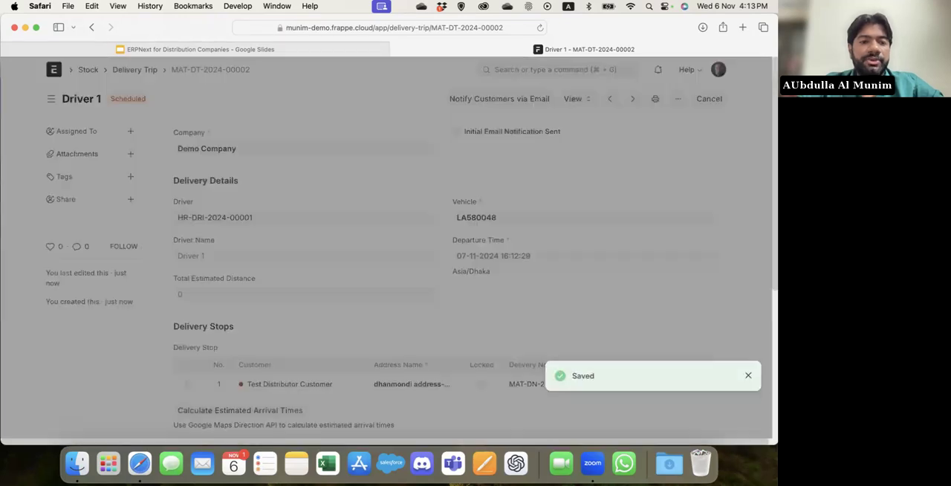
click(395, 258)
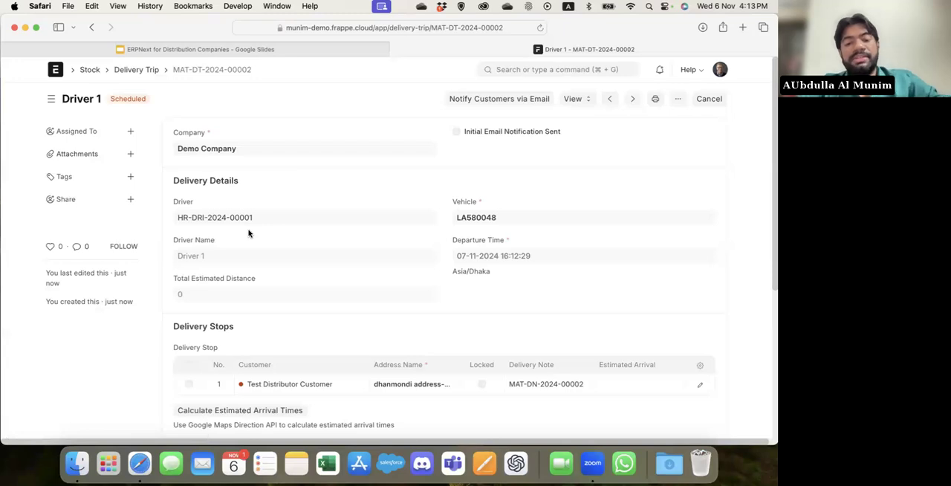
Mark the Test Distributor Customer delivery stop as visited and update the delivery trip.
click(699, 385)
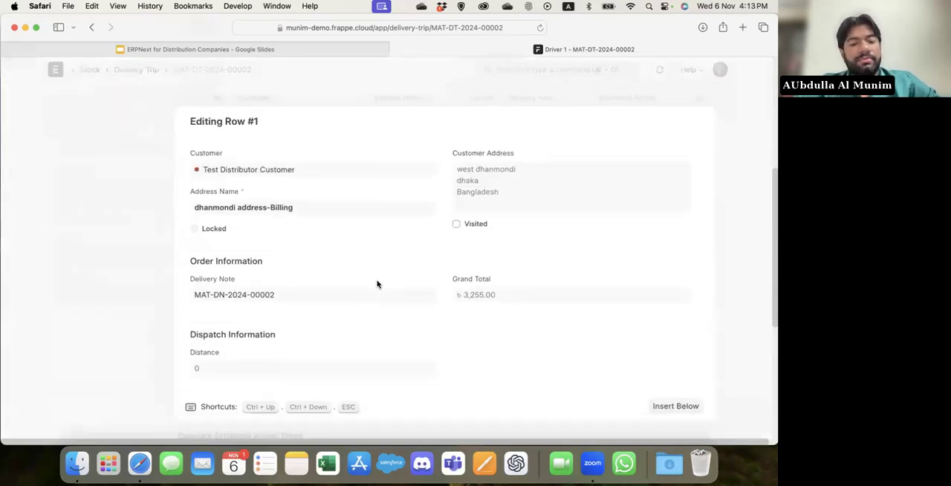
click(728, 199)
scroll(726, 168, up, 4)
click(703, 98)
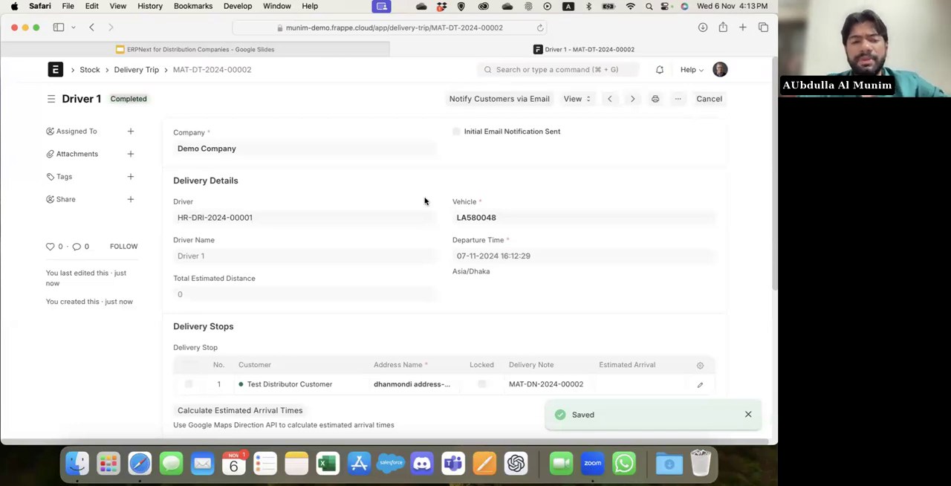
Find the most recently updated Test Distributor Customer order in the Sales Order list and examine its connections.
click(564, 70)
text(sales)
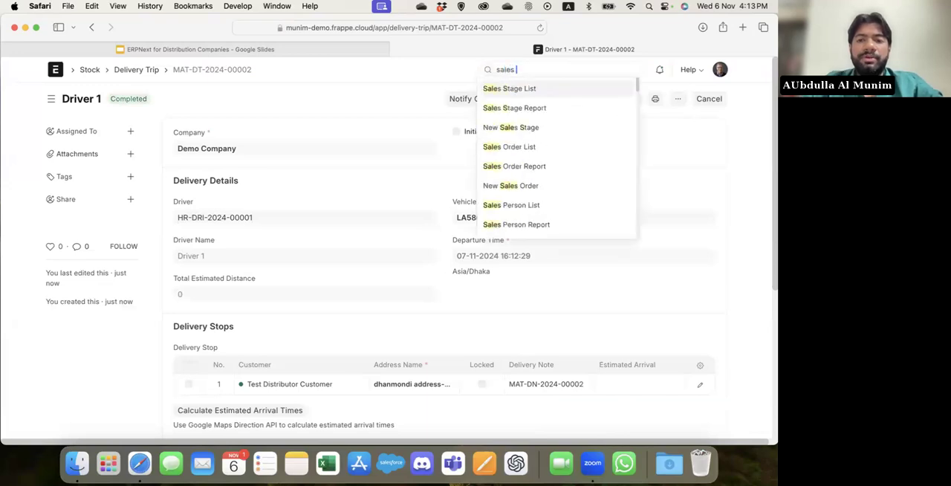
text( i)
key(BackSpace)
text(order)
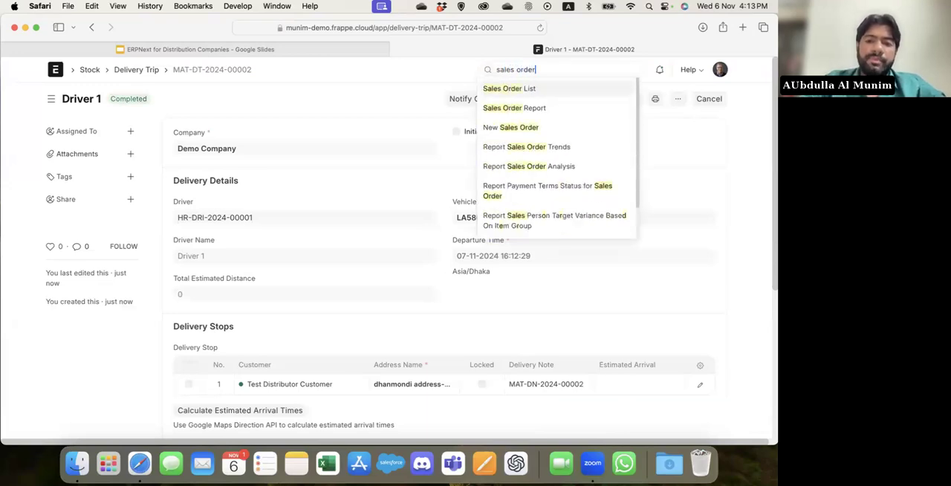
key(Return)
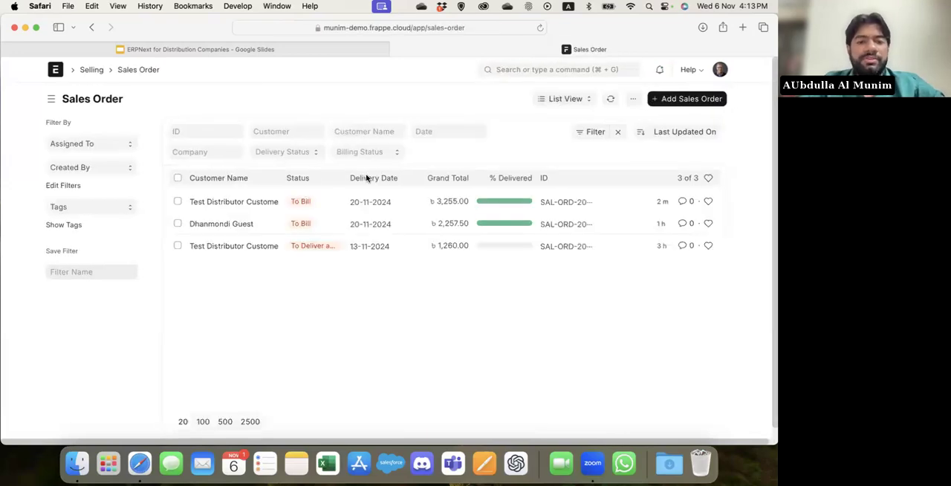
click(250, 202)
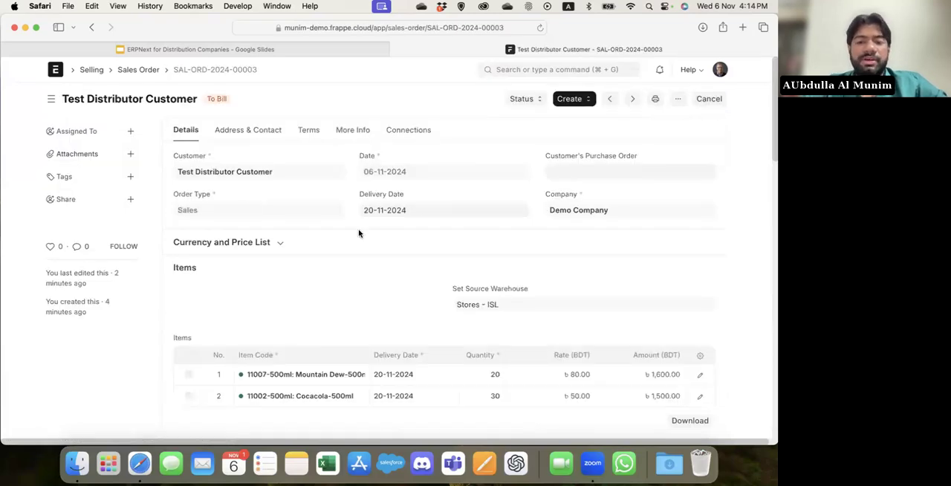
click(409, 130)
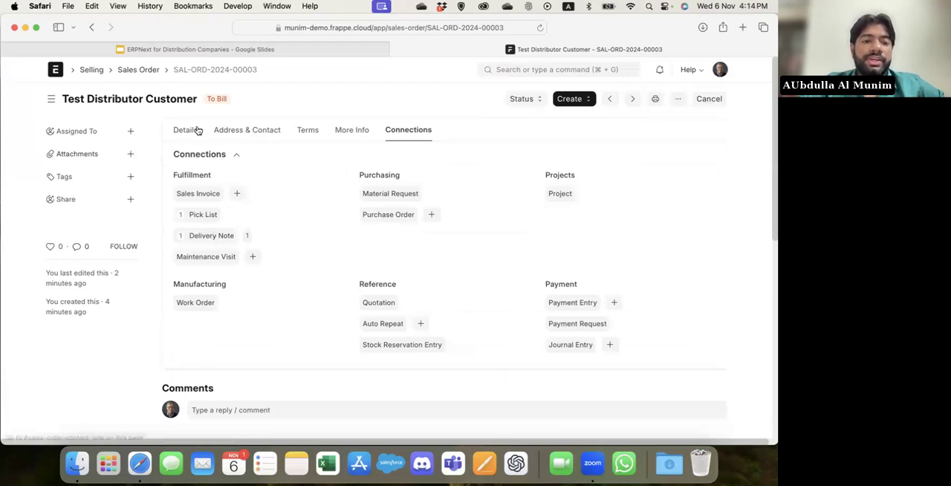
Create a sales invoice from the Test Distributor Customer sales order, save it and submit it.
click(571, 99)
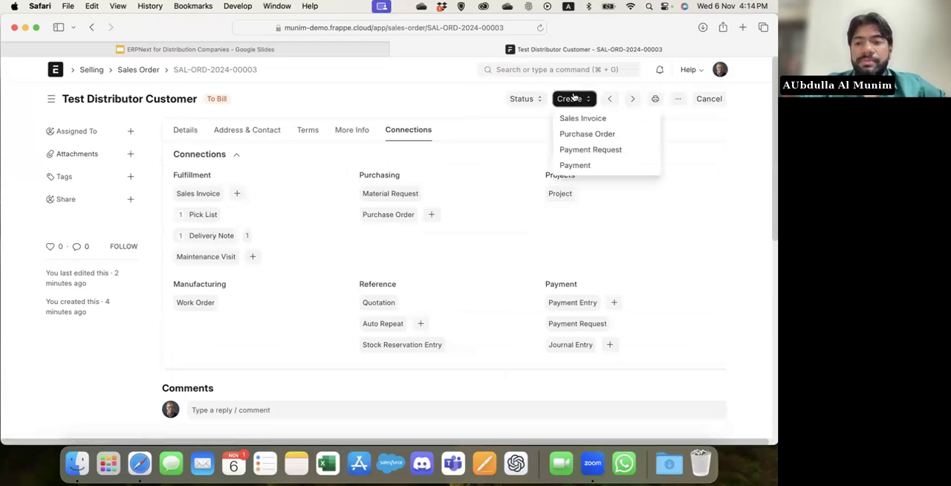
click(583, 119)
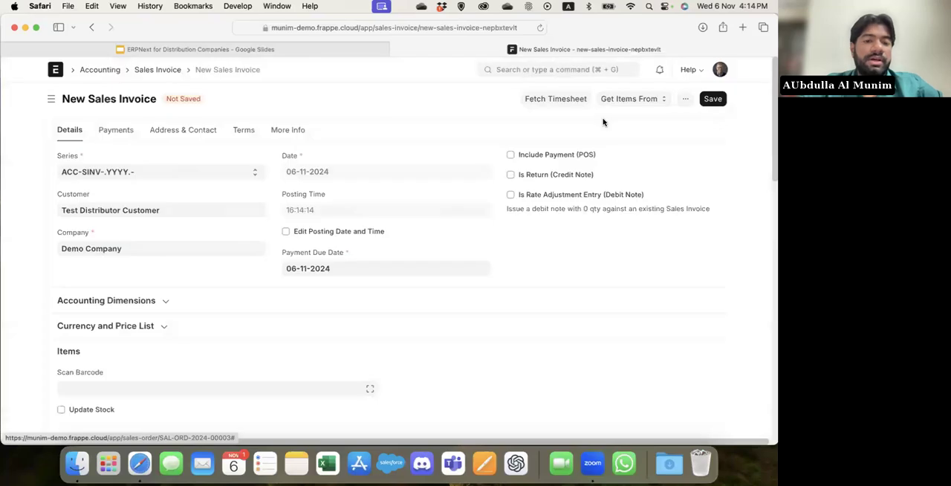
key(super+s)
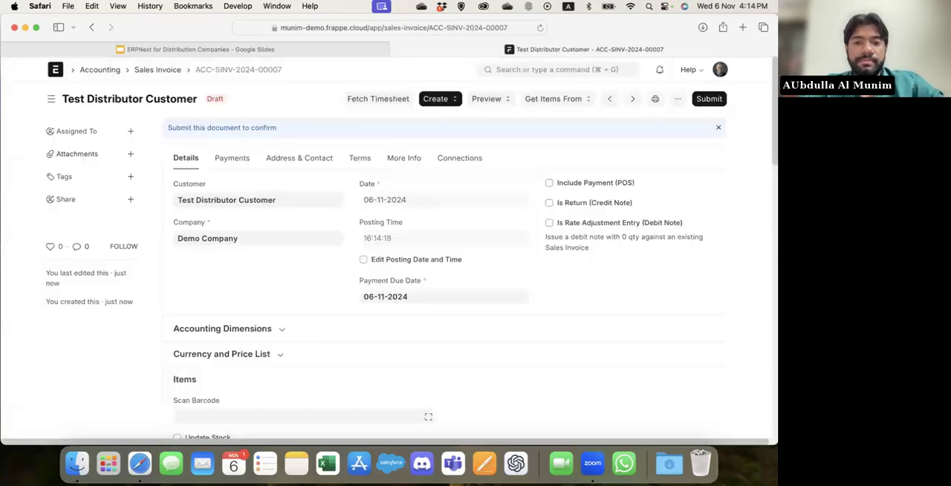
key(super+s)
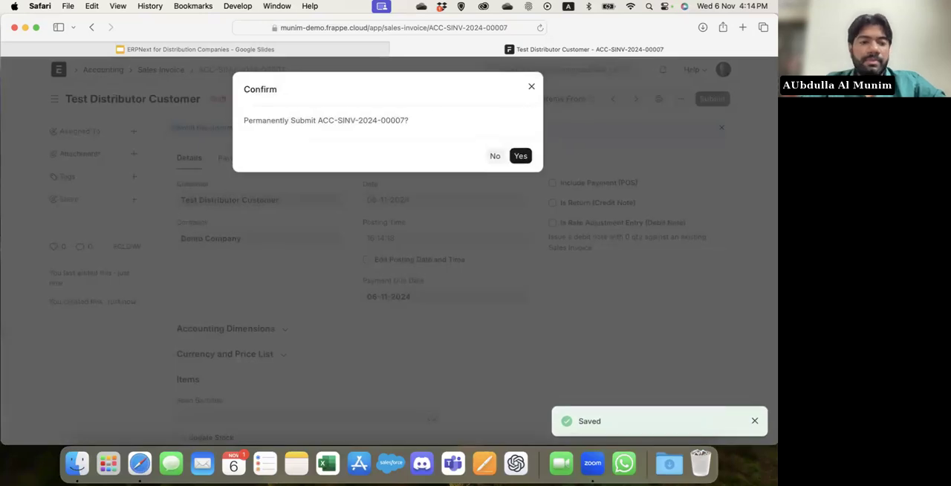
key(super+s)
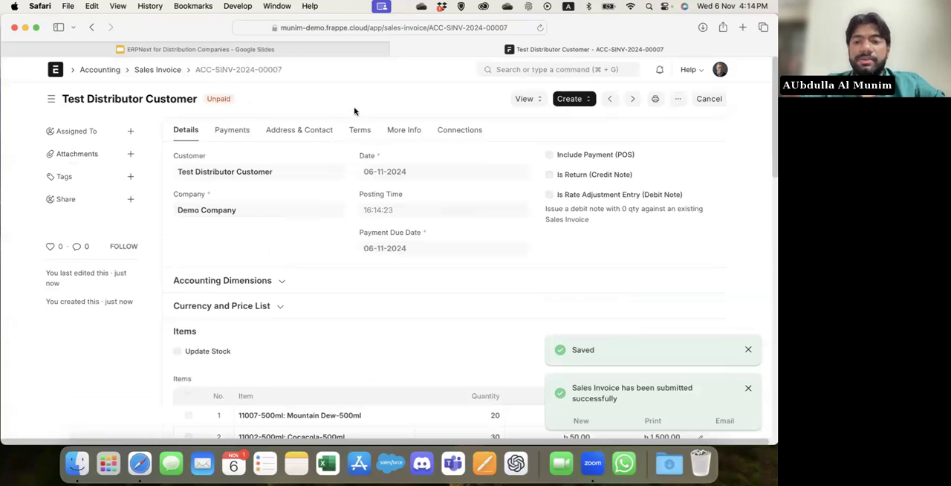
Create a payment entry from the submitted sales invoice, check its accounts, and set the cheque/reference number to 5674.
click(571, 98)
click(592, 125)
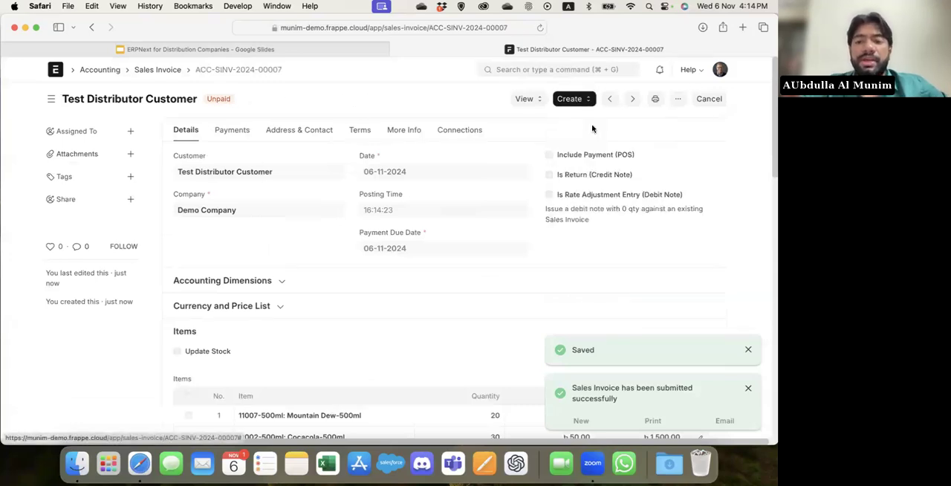
scroll(276, 239, down, 4)
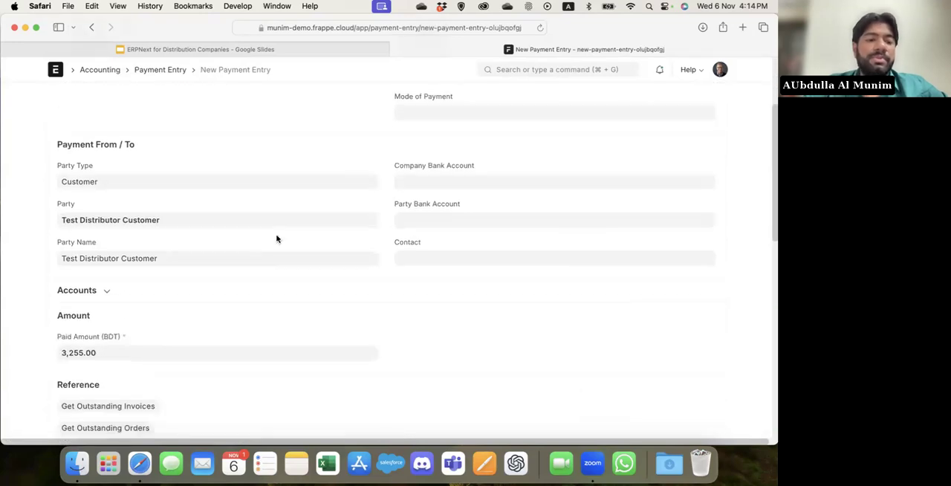
click(152, 290)
scroll(177, 279, down, 3)
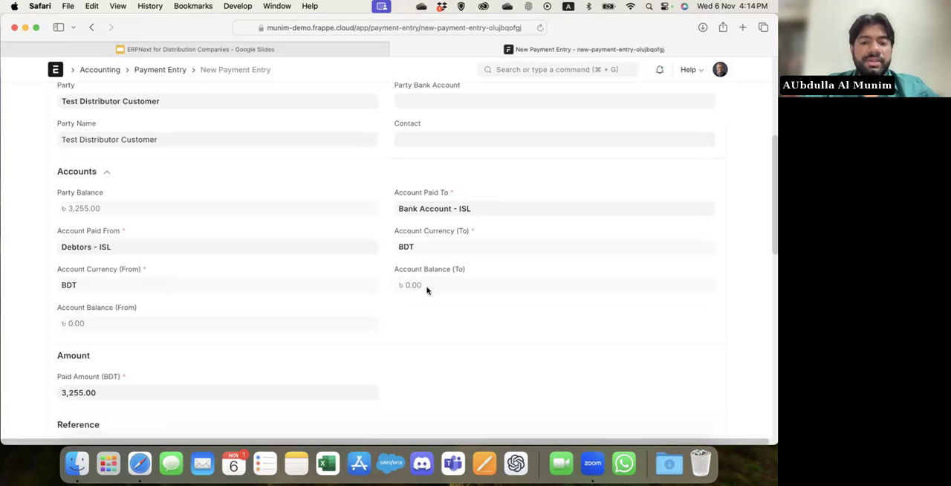
scroll(426, 290, down, 10)
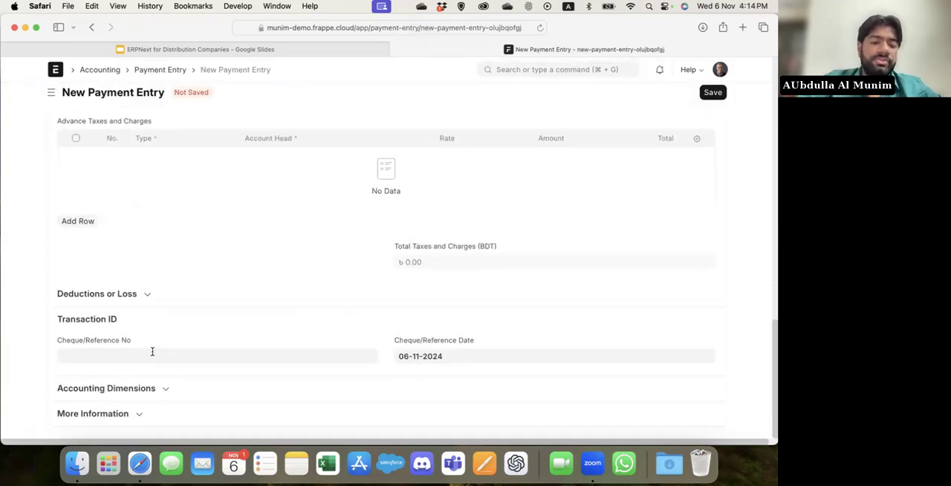
click(152, 351)
text(5674)
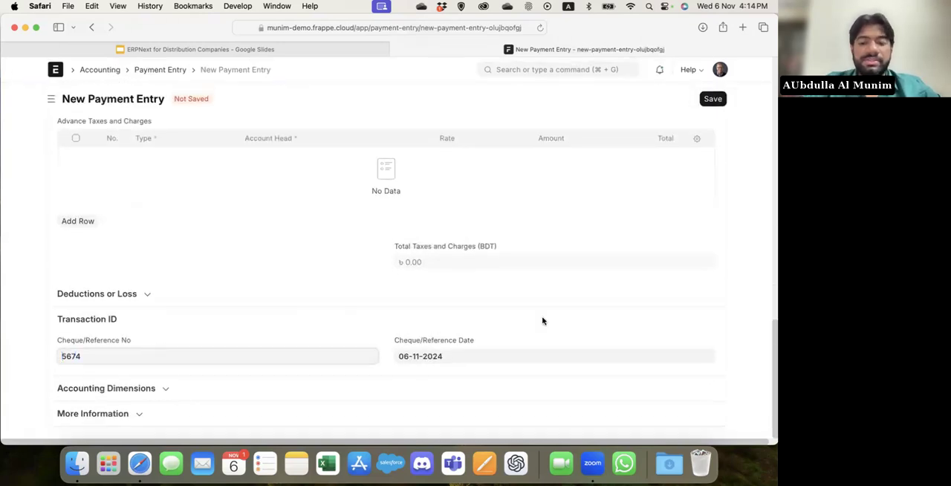
Save the payment entry and submit it.
key(super+s)
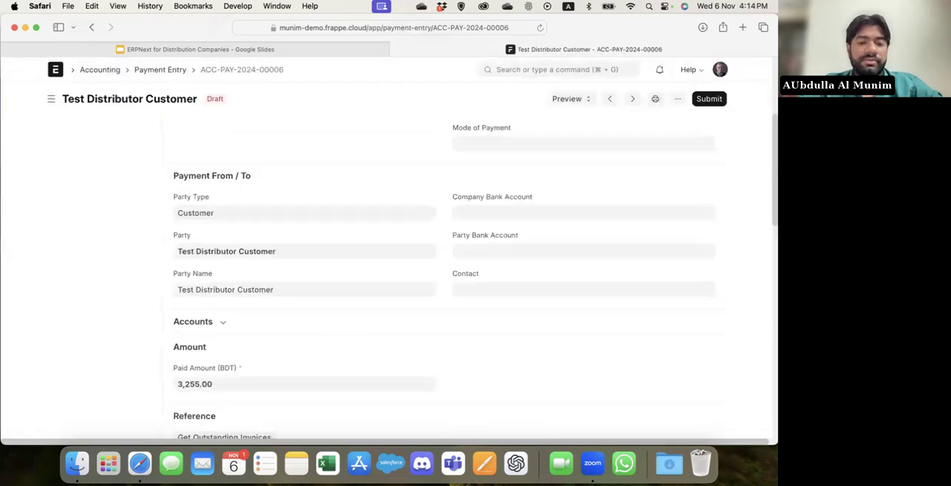
key(super+s)
key(super+s)
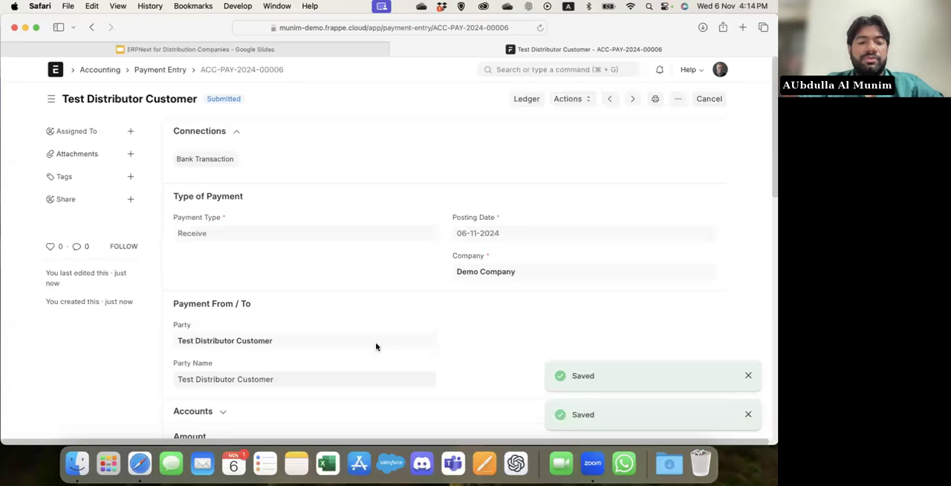
Open the sales invoice listed in the payment entry's payment references to check its status.
scroll(376, 347, down, 3)
scroll(376, 346, down, 5)
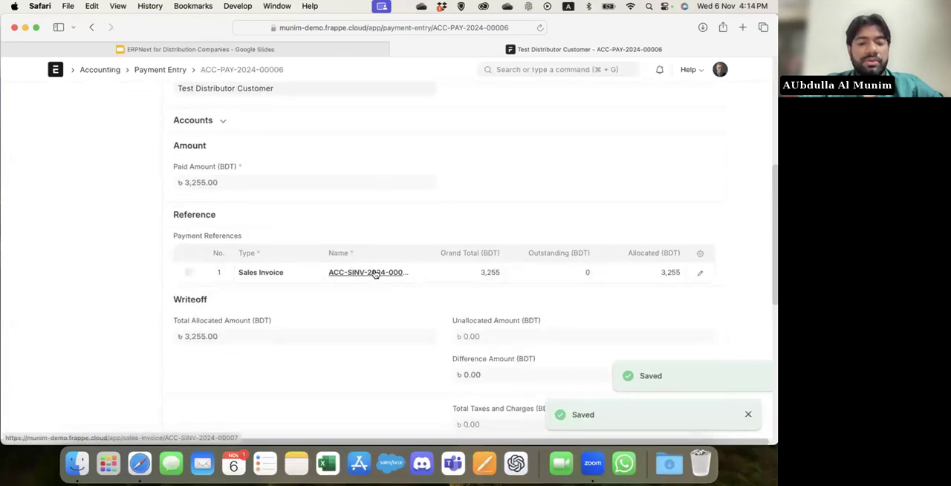
click(375, 274)
click(255, 210)
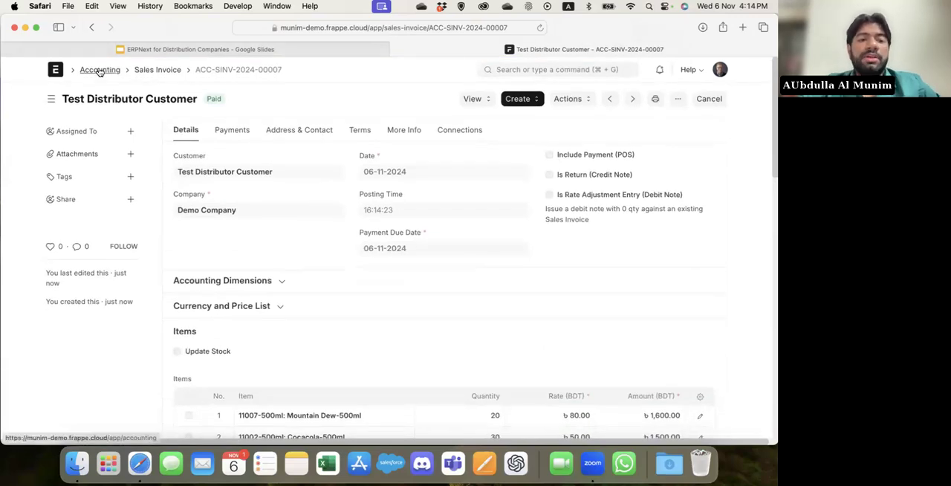
Switch to the Google Slides presentation and show the Distribution Management slide 8 and the Dashboard Accounts Reports slide 9.
click(147, 50)
scroll(86, 364, down, 2)
click(87, 314)
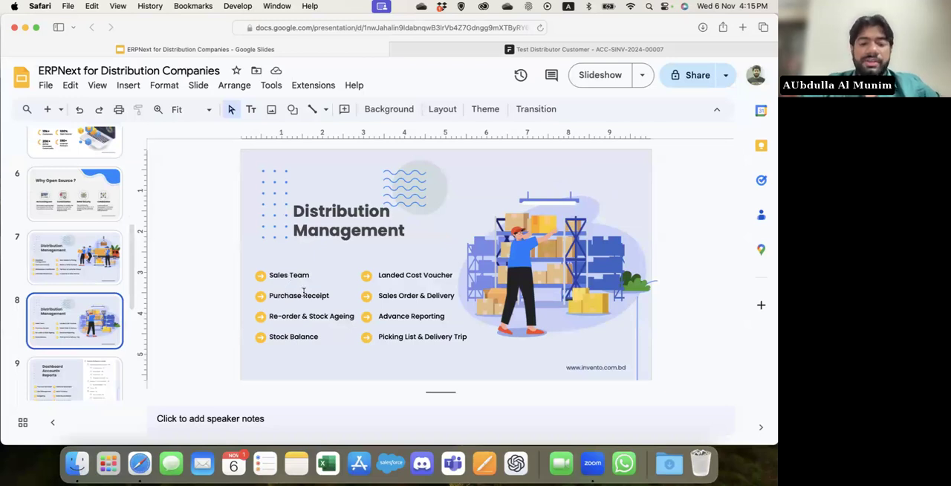
scroll(88, 339, down, 2)
click(88, 339)
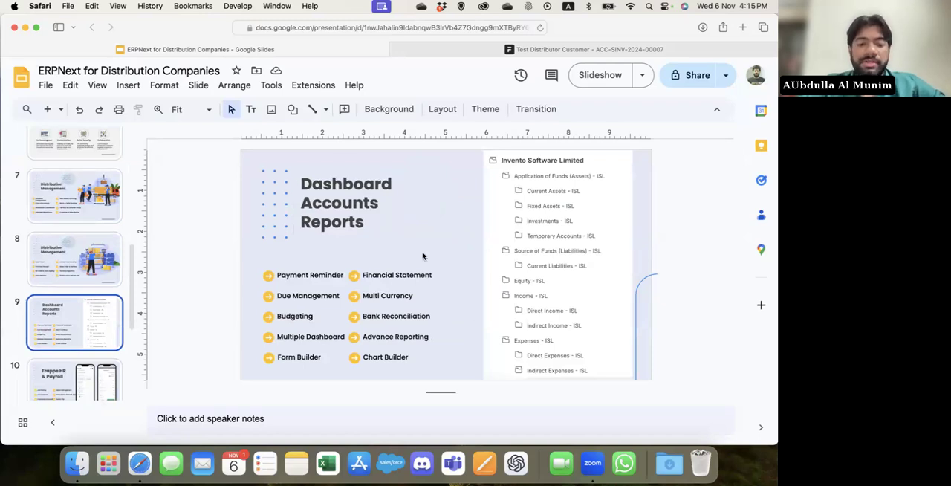
Switch back to ERPNext and open the Financial Reports workspace under Accounting.
click(408, 51)
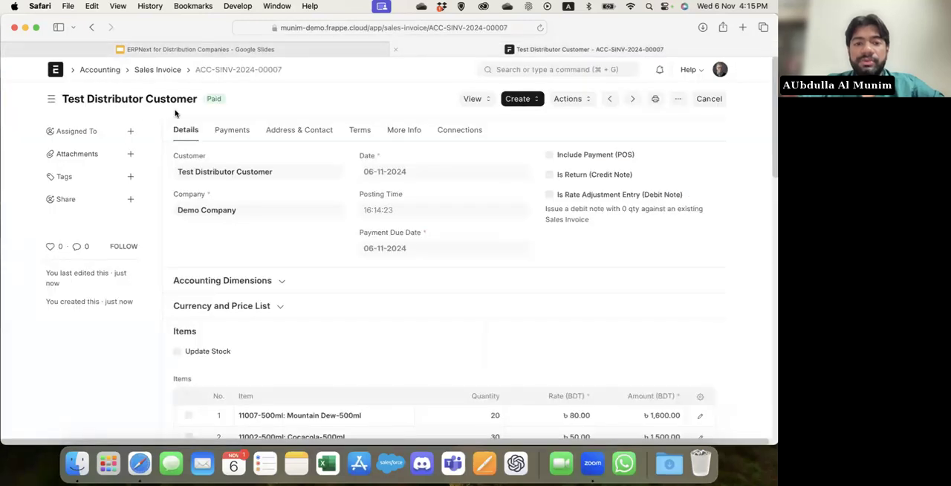
click(99, 71)
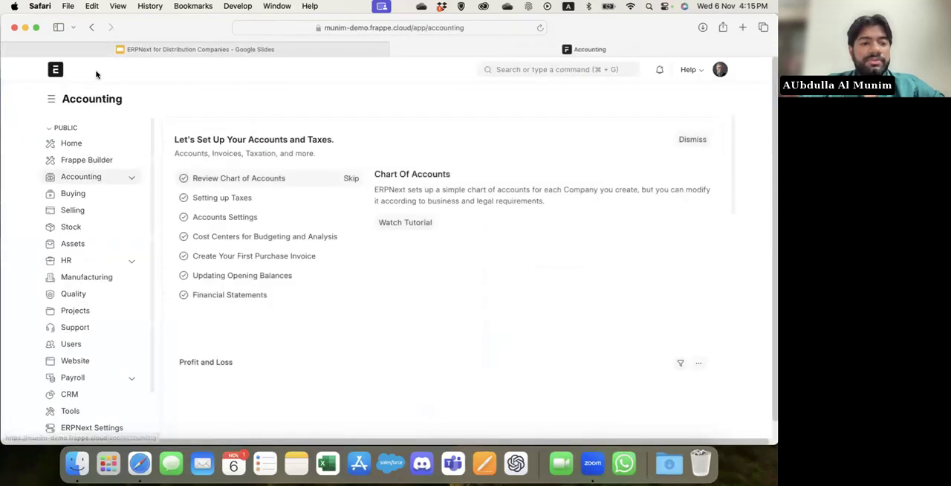
click(132, 178)
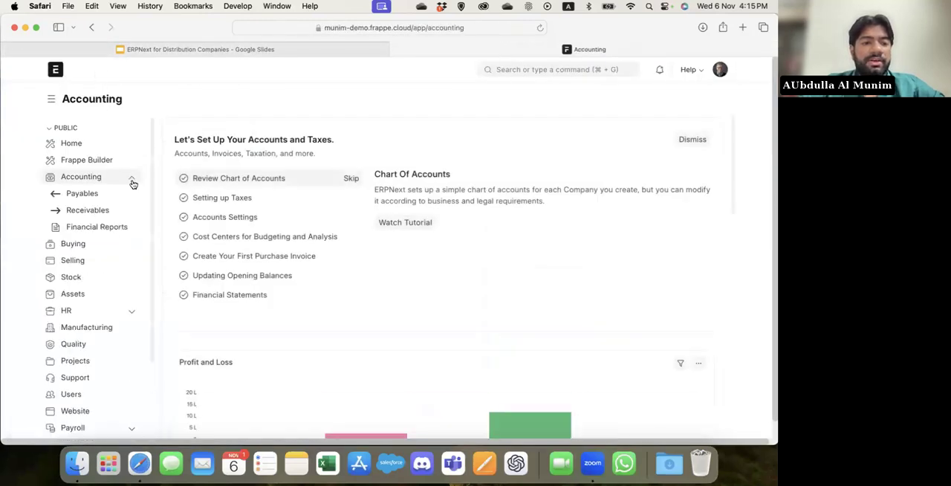
click(113, 230)
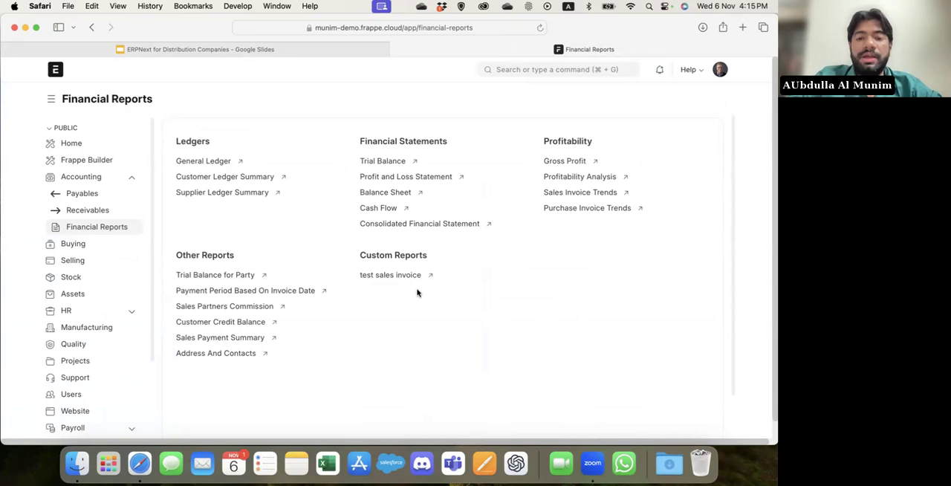
Open the Balance Sheet report and generate its print version in landscape orientation without picking columns.
click(384, 192)
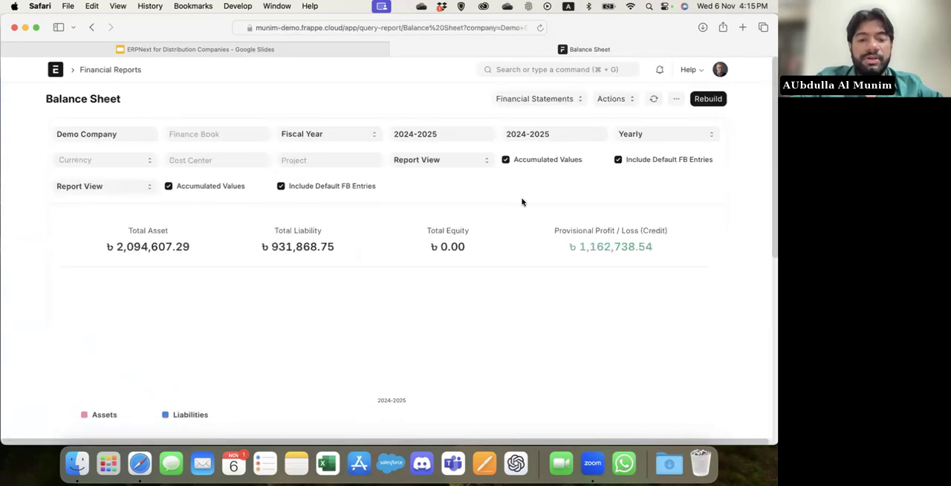
scroll(456, 278, down, 5)
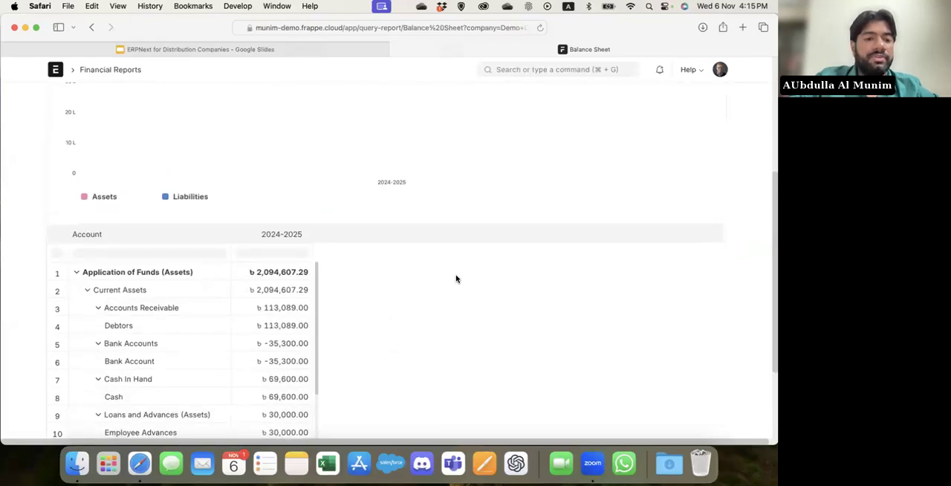
click(675, 100)
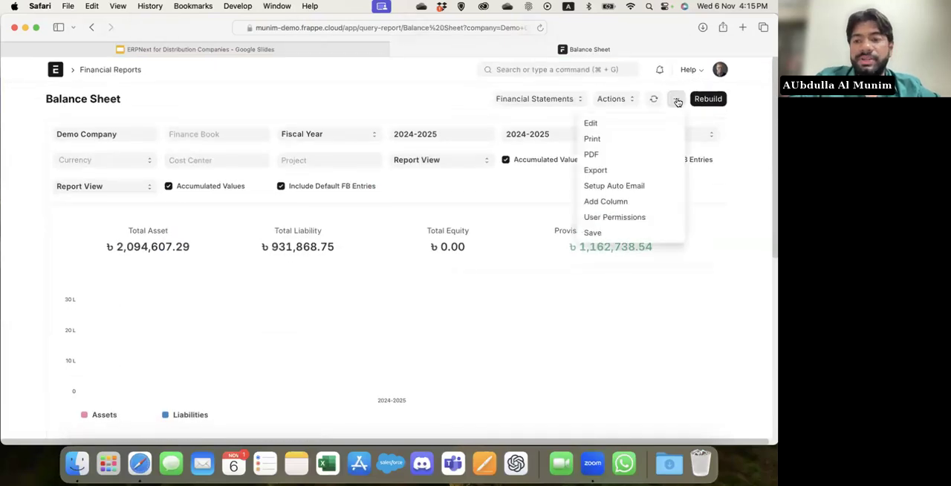
click(629, 138)
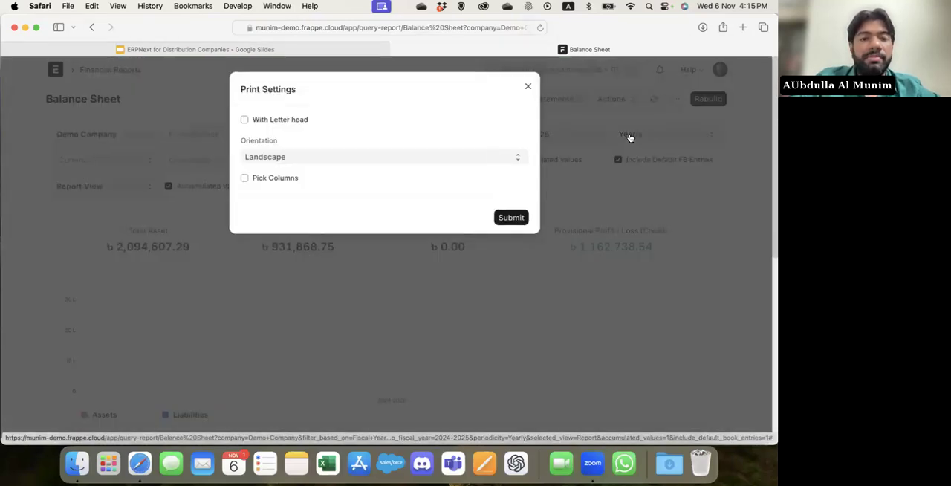
click(281, 179)
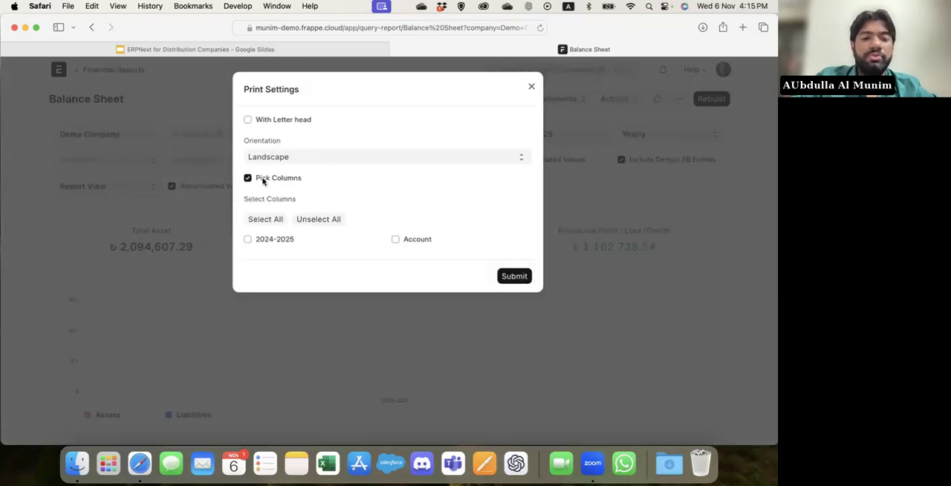
click(262, 179)
click(520, 218)
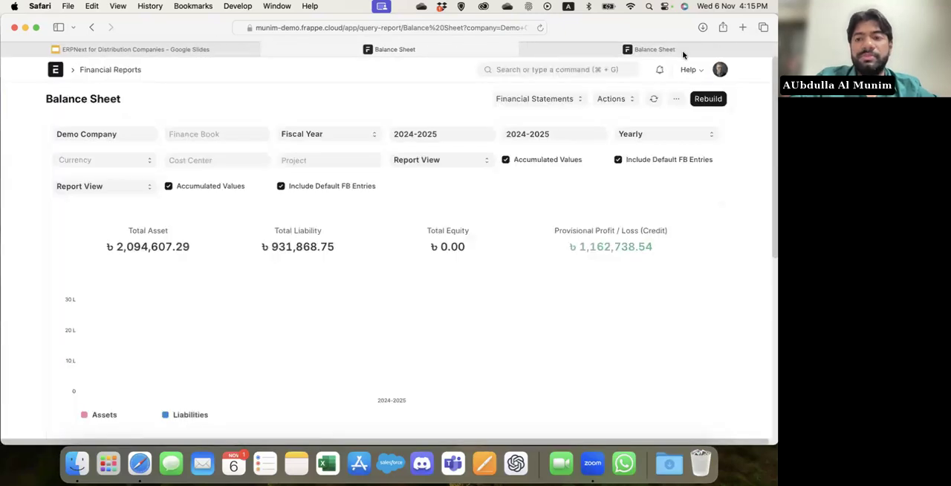
Examine the print version of the Balance Sheet and close it.
click(688, 49)
scroll(440, 285, down, 10)
scroll(439, 286, up, 12)
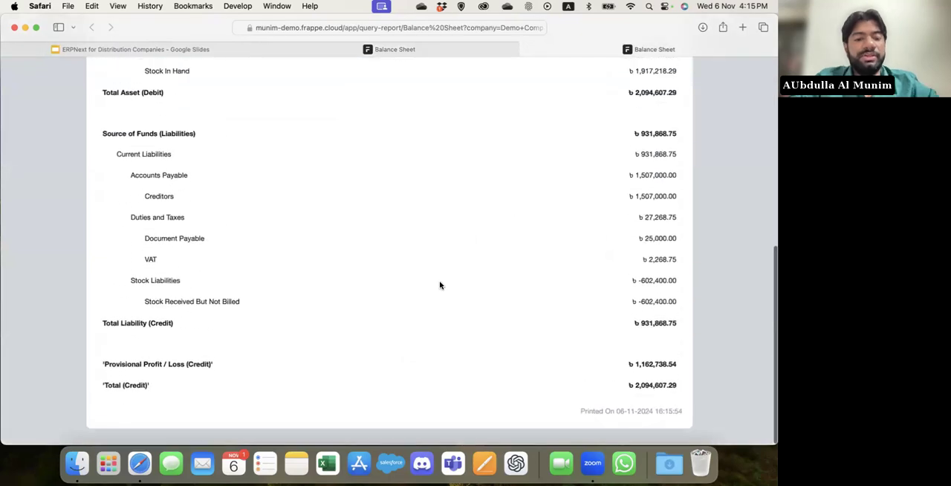
key(super+w)
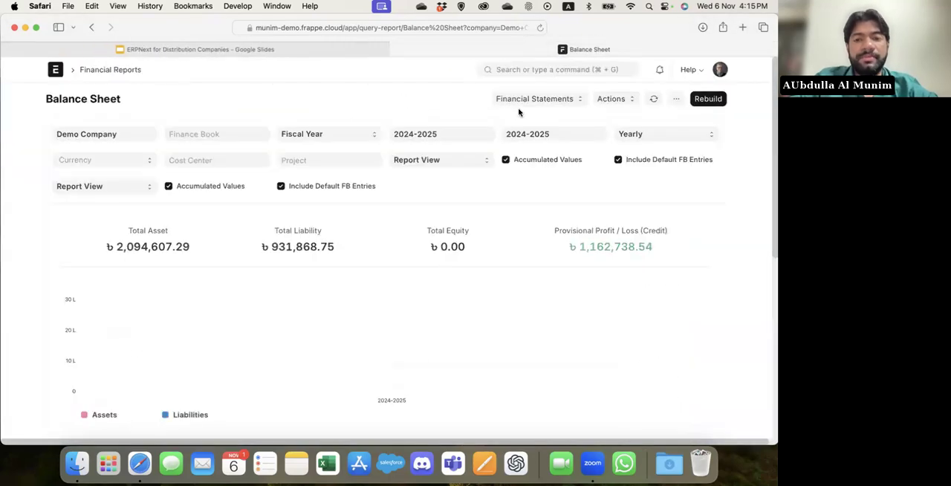
Return to the financial reports, open the Trial Balance report and generate its print version.
click(91, 27)
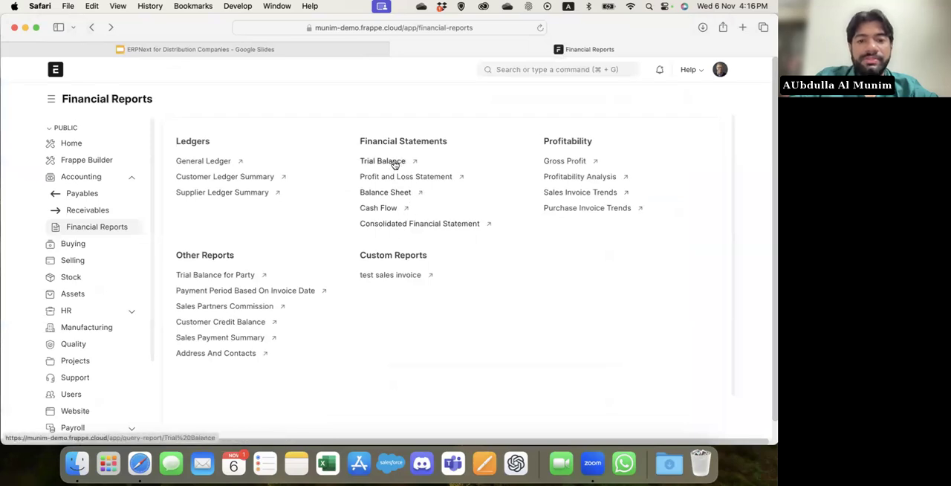
click(395, 162)
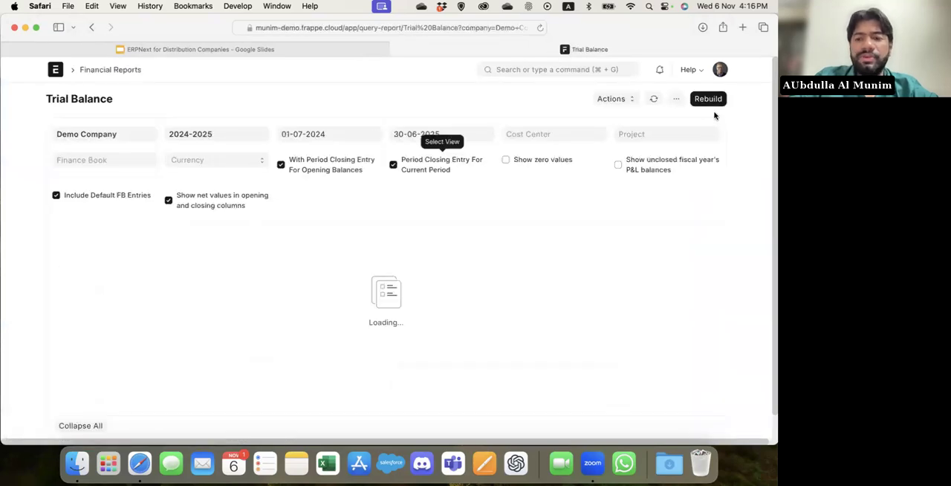
click(676, 99)
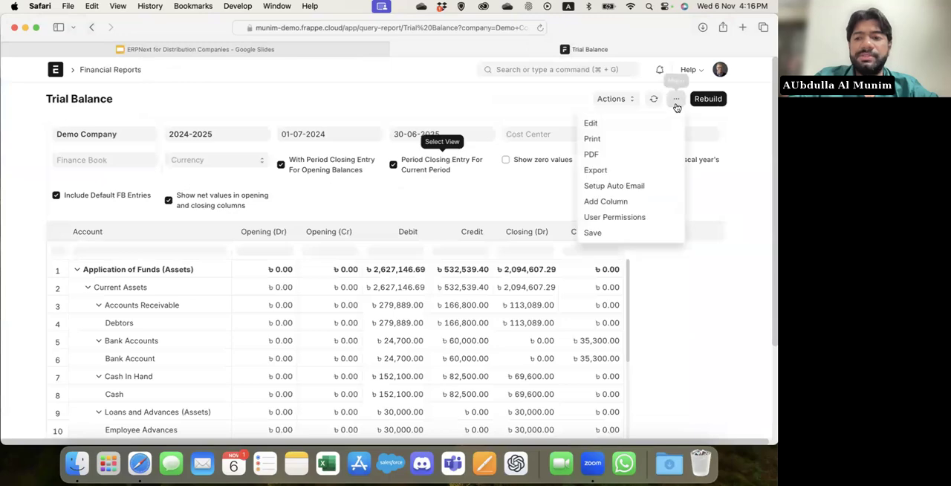
click(631, 144)
click(514, 215)
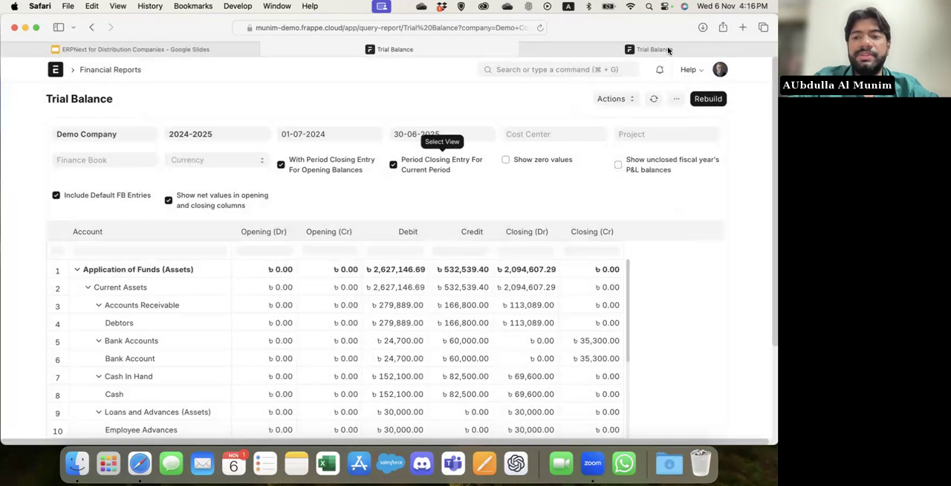
Examine the print version of the Trial Balance and close it.
click(668, 49)
scroll(499, 367, down, 10)
scroll(499, 308, up, 3)
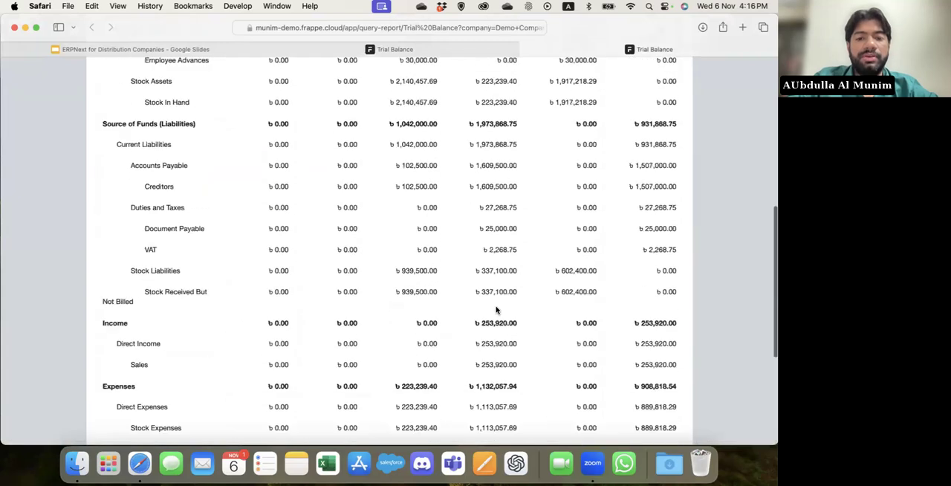
scroll(496, 310, up, 7)
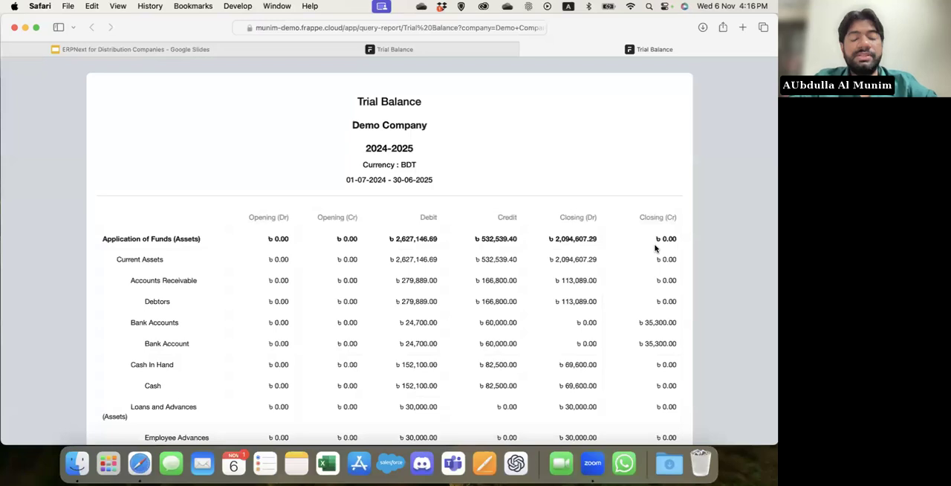
key(super+w)
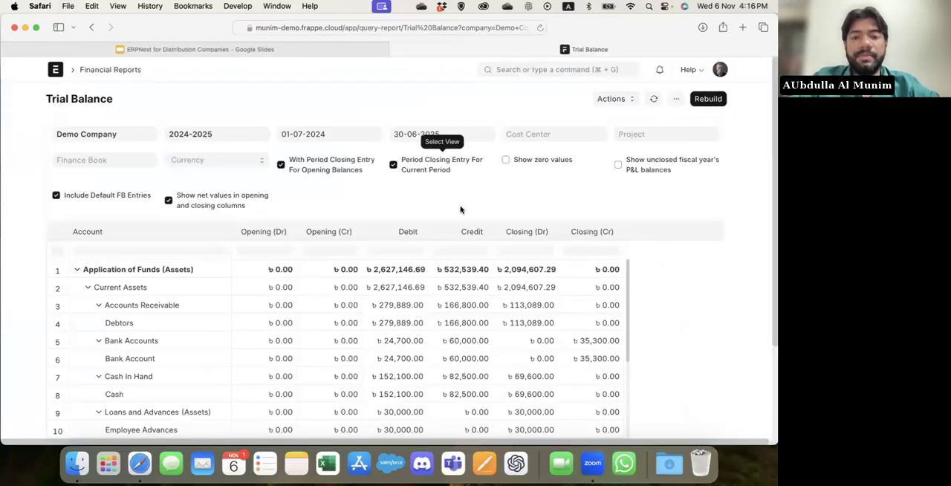
Find and open the Sales Partners Commission report.
mouse_move(276, 54)
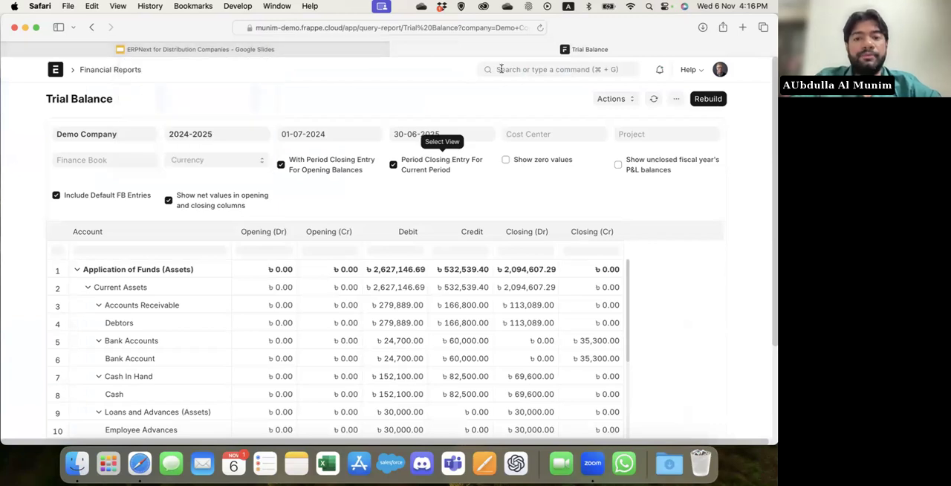
click(526, 69)
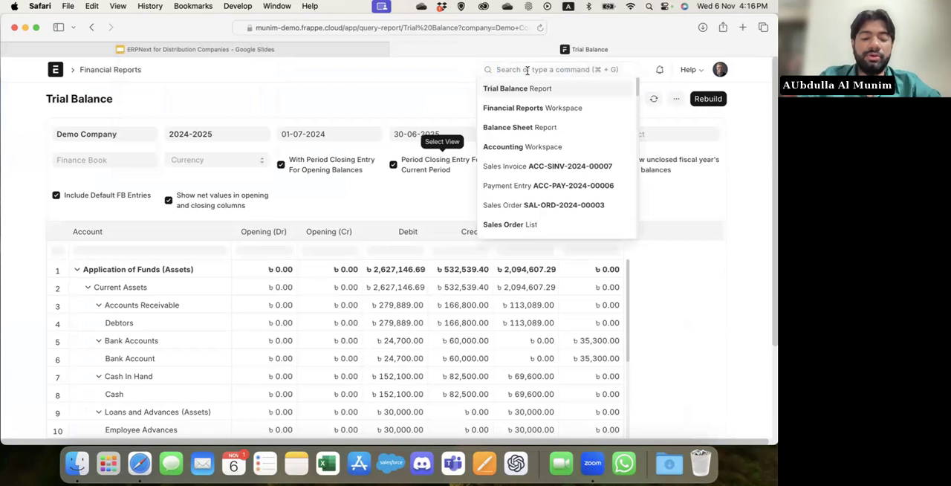
text(sales partn)
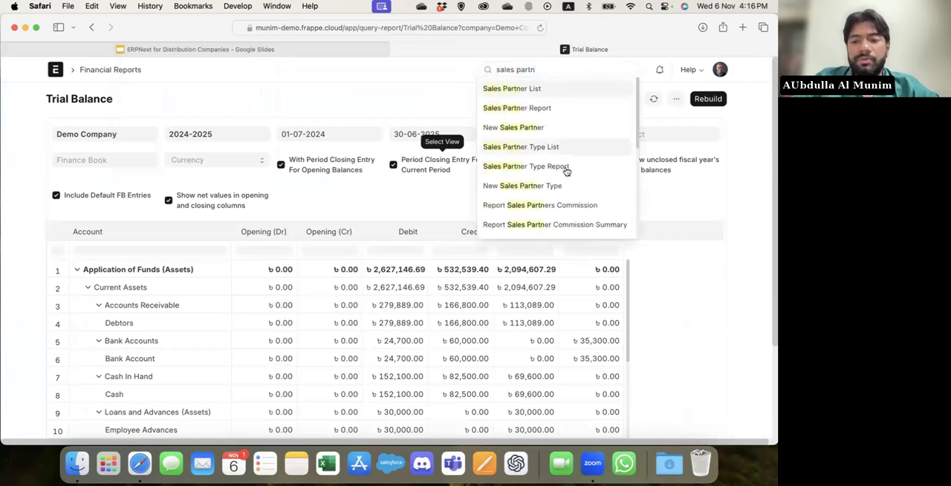
click(554, 205)
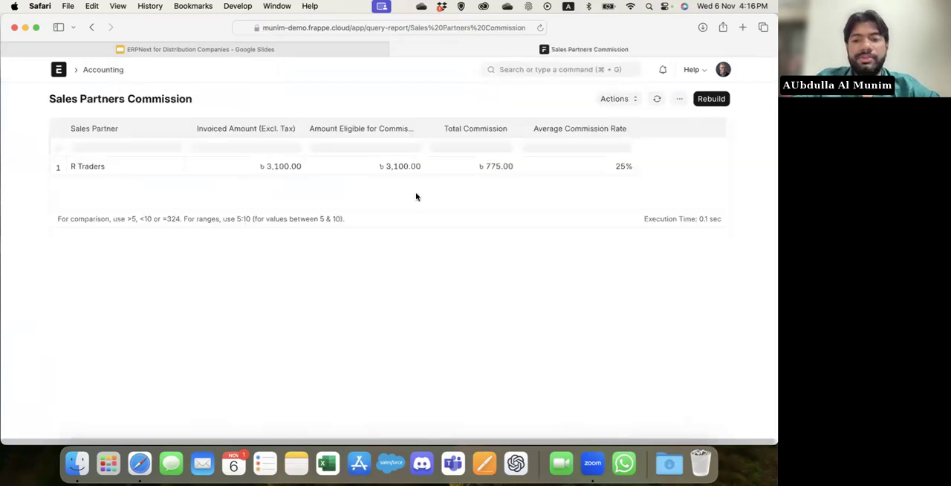
Find and open the Batch-Wise Balance History report.
click(565, 70)
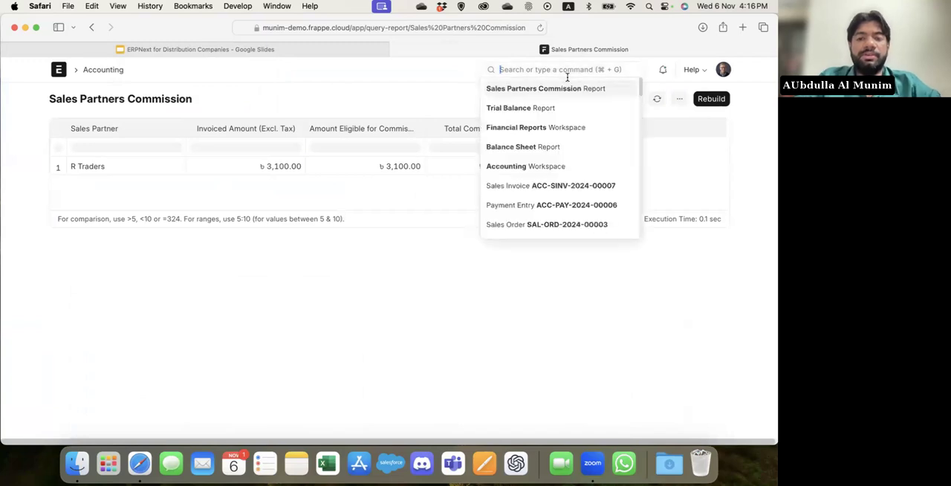
text(batch)
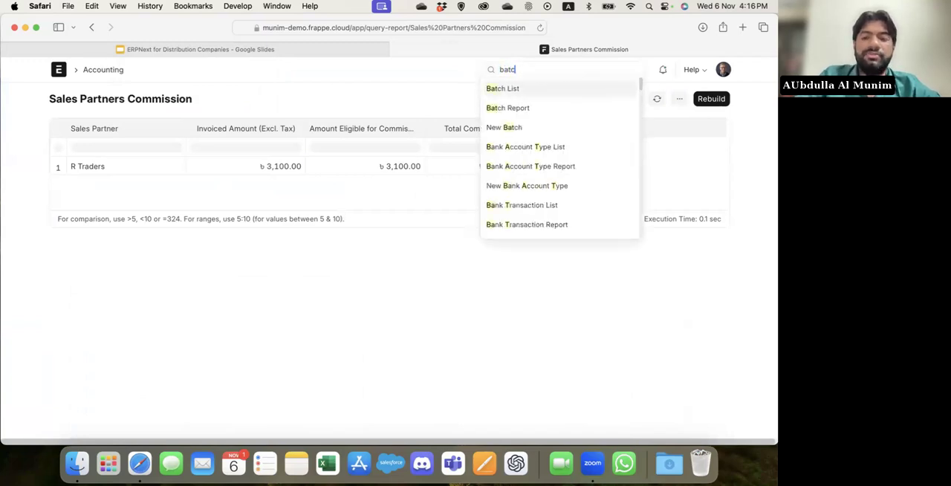
key(Down)
key(Down)
key(Down)
key(Return)
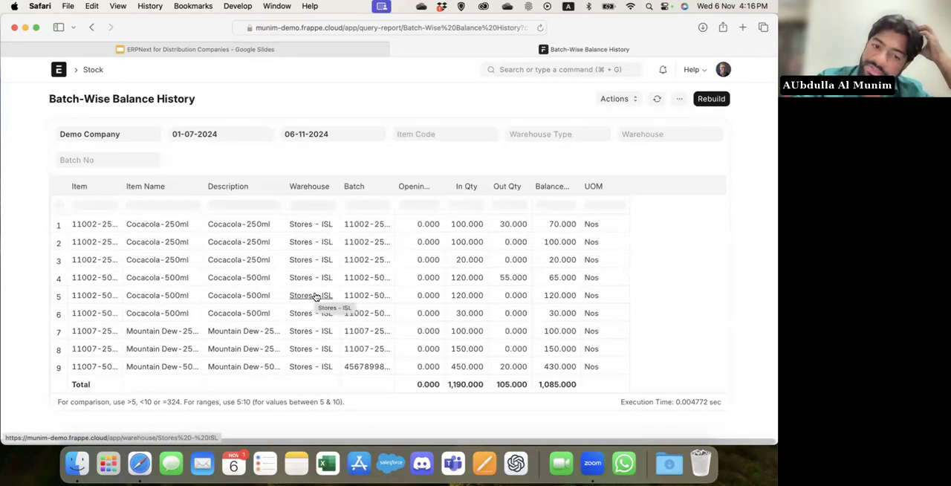
Open the Stock Ledger report and turn on the Segregate Serial / Batch Bundle option.
click(525, 69)
text(stock ledg)
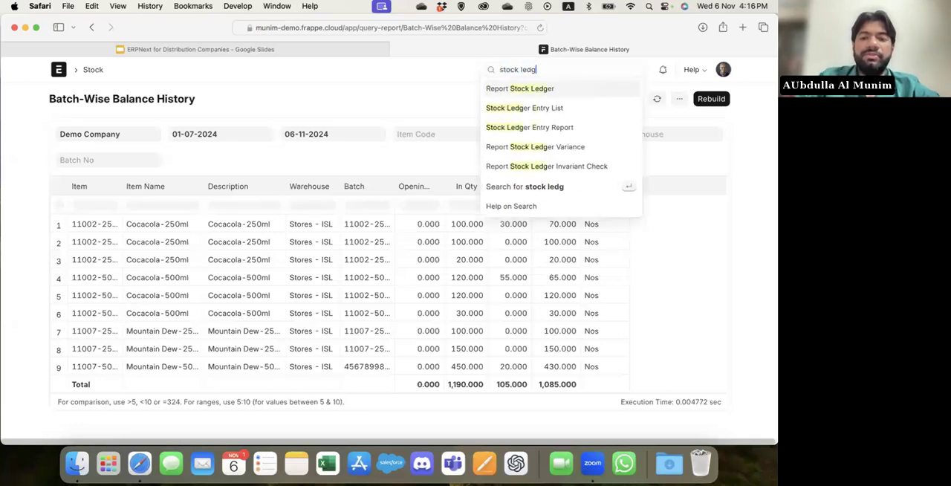
key(Return)
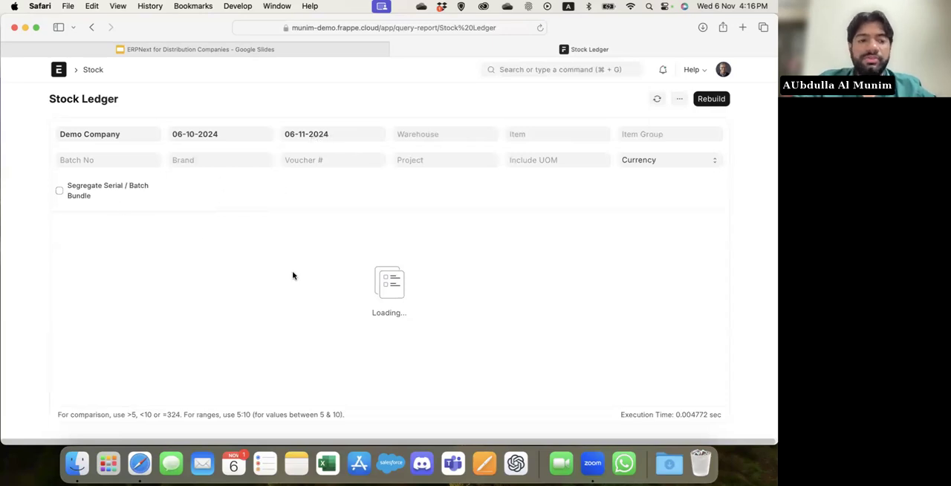
click(101, 188)
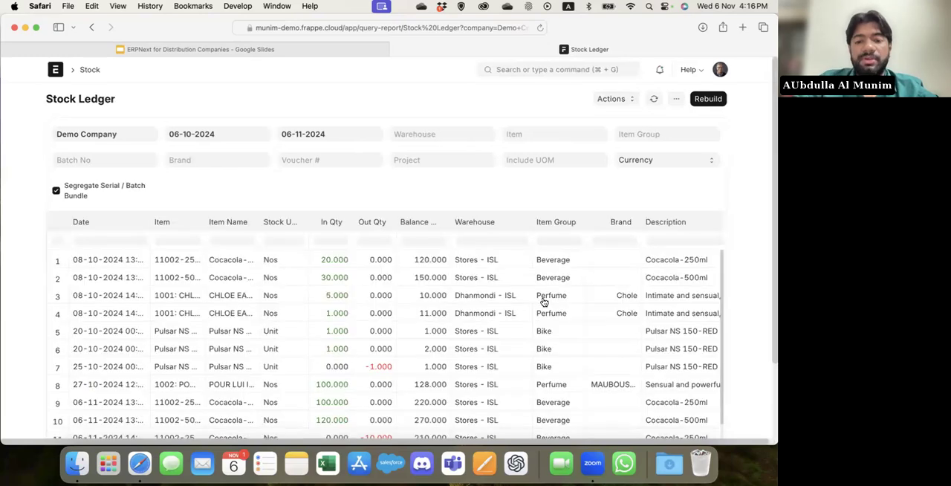
Examine the Stock Ledger's quantity, valuation, voucher and batch columns, and turn off Segregate Serial / Batch Bundle.
scroll(352, 302, down, 5)
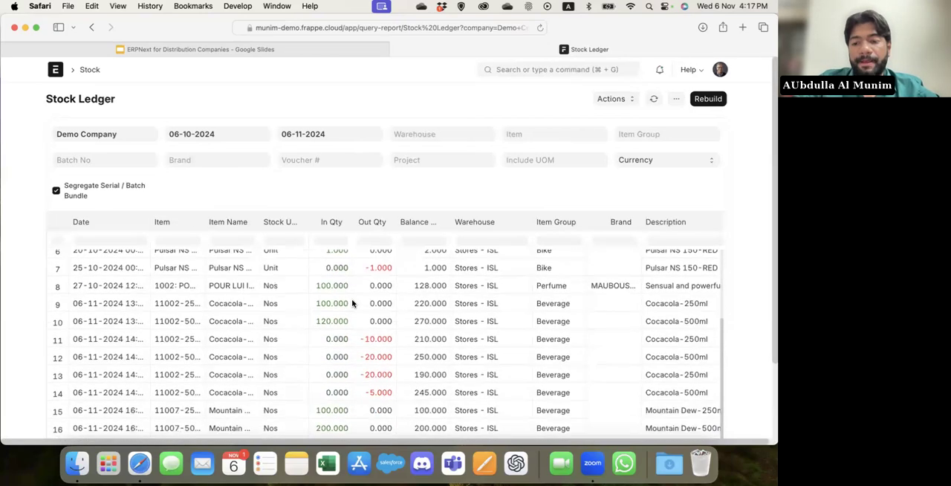
scroll(352, 302, right, 10)
scroll(352, 302, right, 15)
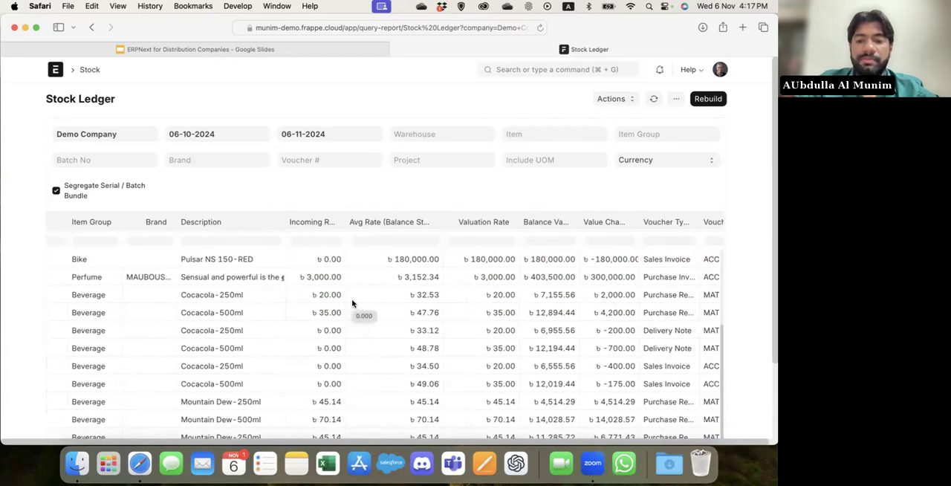
scroll(352, 302, up, 5)
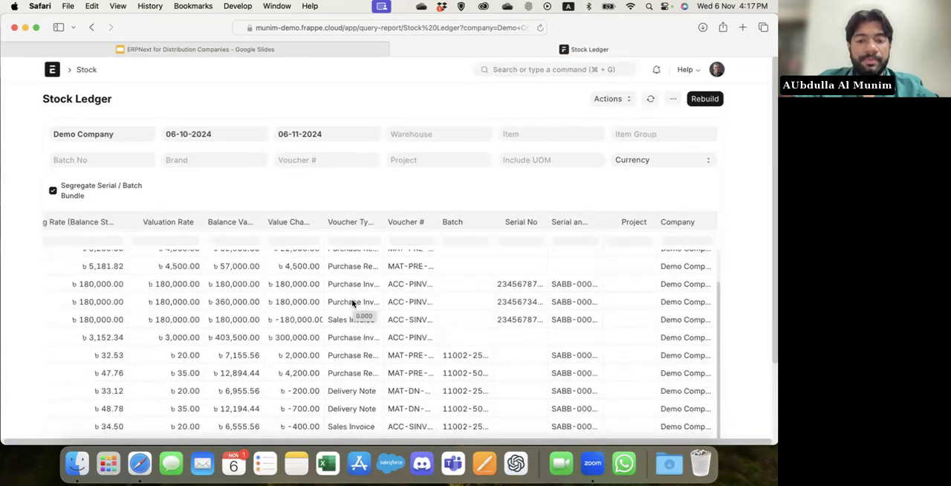
scroll(352, 302, down, 5)
scroll(352, 302, left, 10)
click(53, 190)
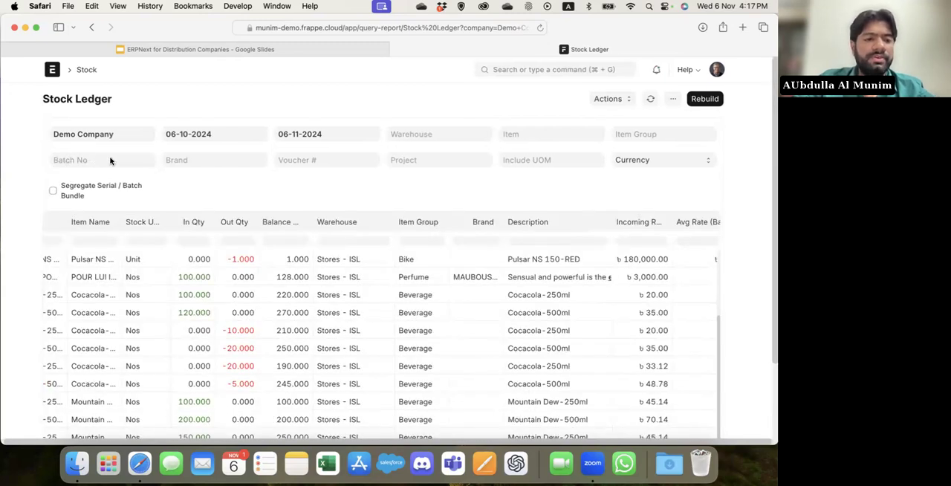
Check the Stock Ledger entries of batch 11002-500ml0003 using the batch filter, and clear that filter.
click(110, 159)
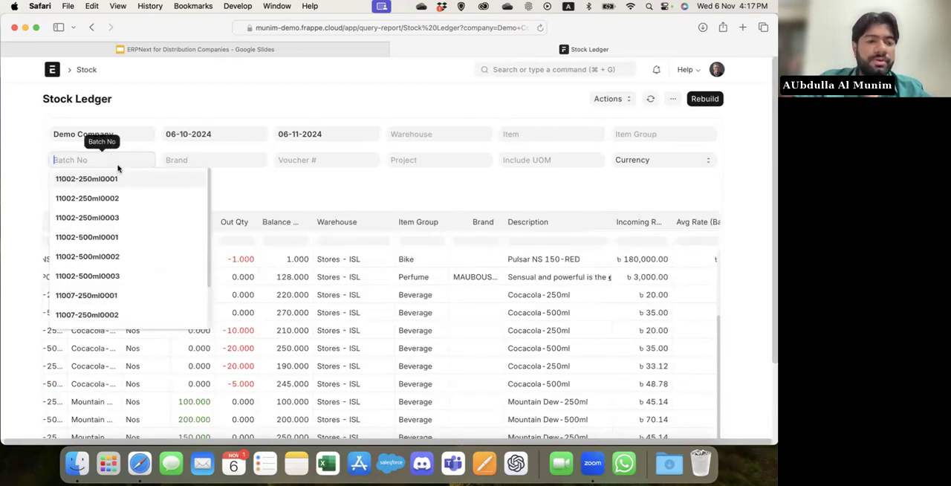
scroll(142, 225, down, 2)
click(139, 223)
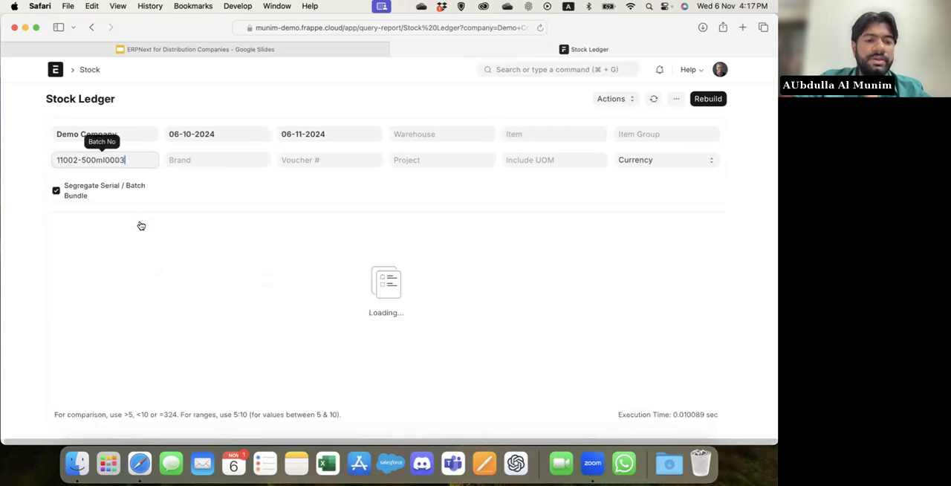
scroll(469, 281, right, 10)
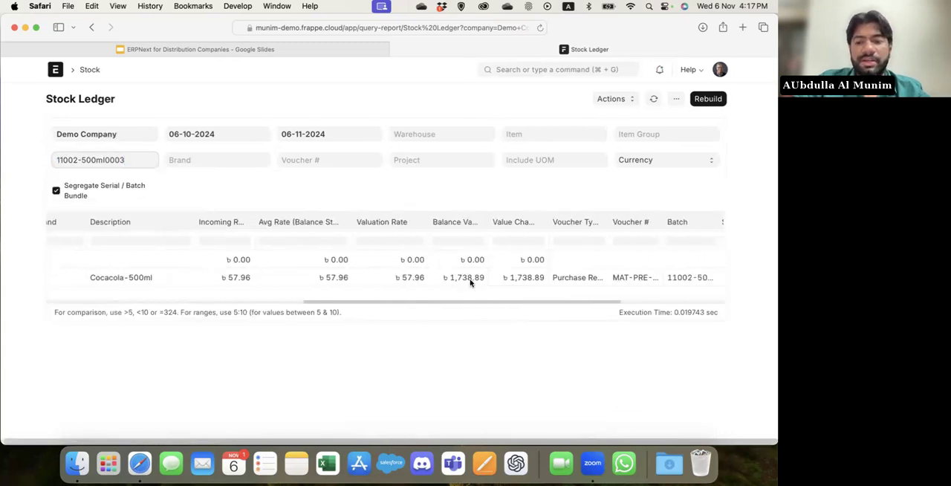
scroll(469, 281, left, 12)
scroll(470, 280, left, 2)
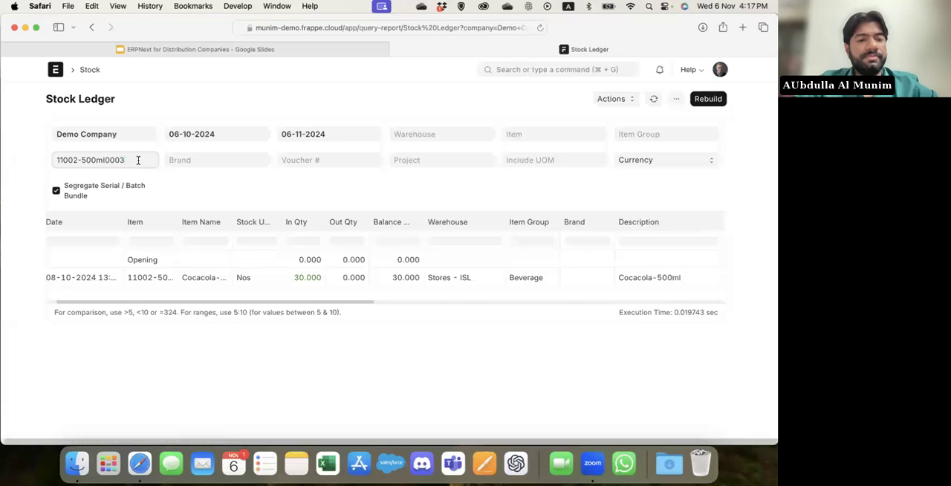
key(BackSpace)
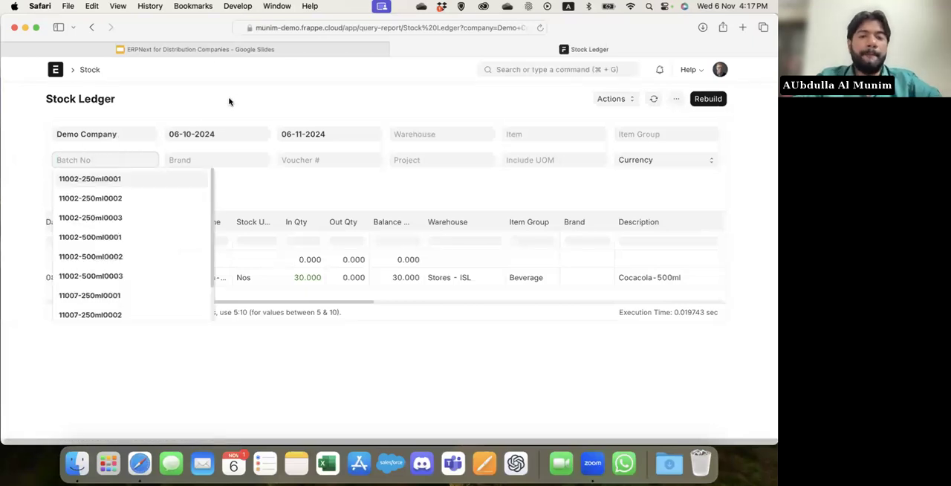
click(228, 100)
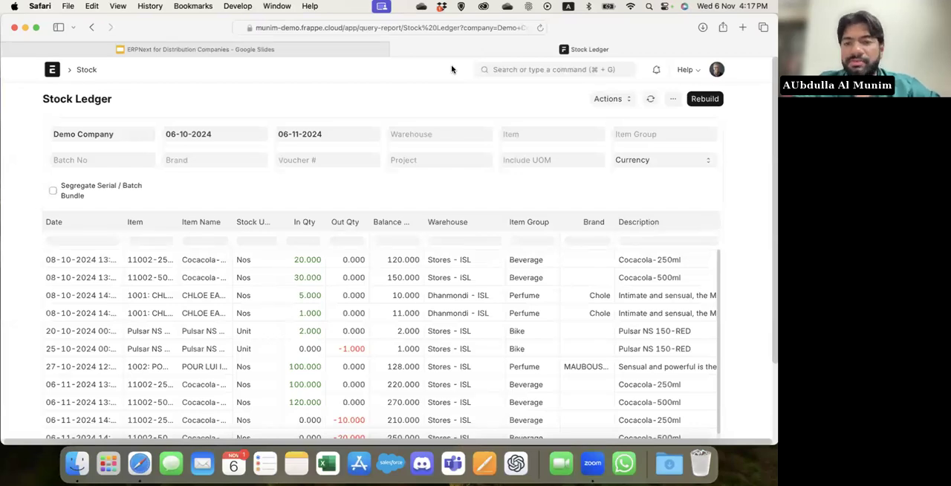
Switch to the Google Slides presentation and show the Frappe HR & Payroll and Frappe Marketplace slides.
click(326, 53)
scroll(89, 289, down, 3)
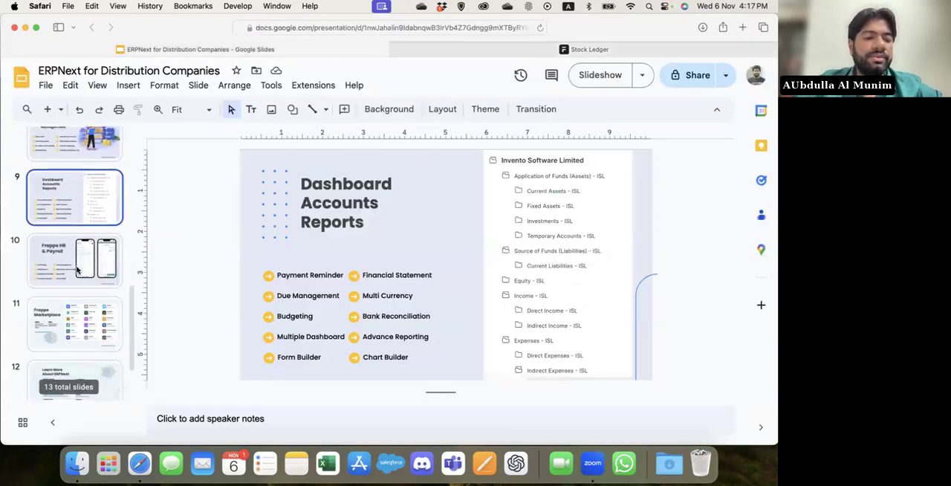
click(74, 269)
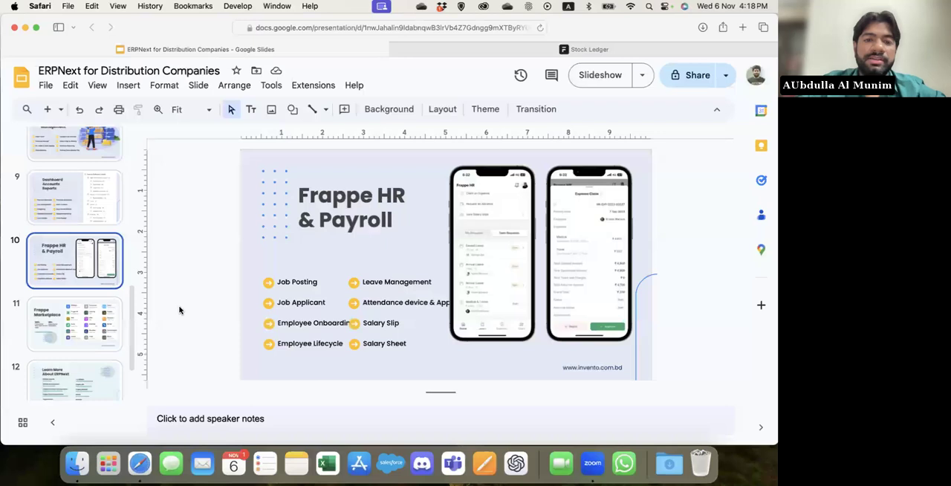
click(78, 331)
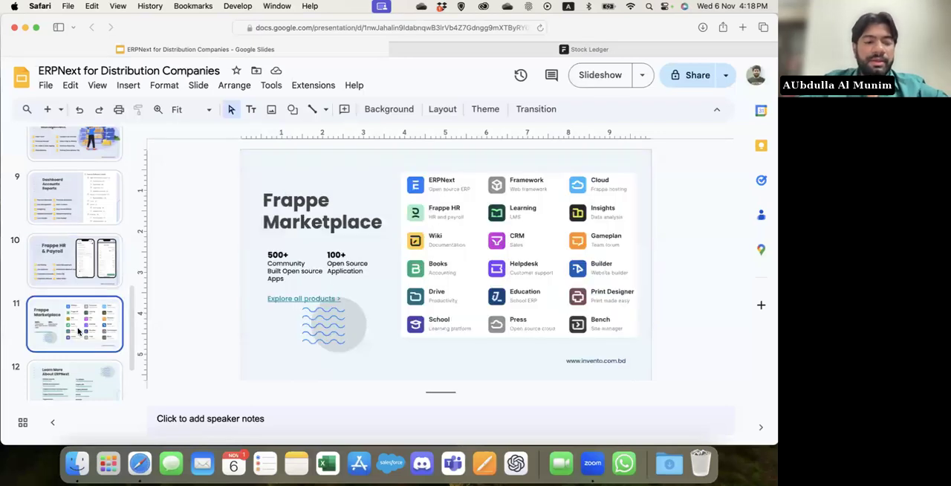
scroll(78, 331, down, 3)
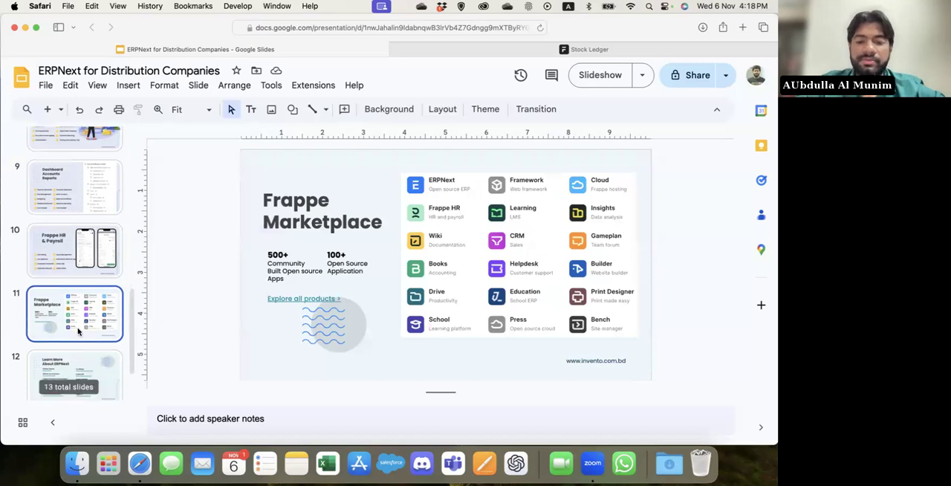